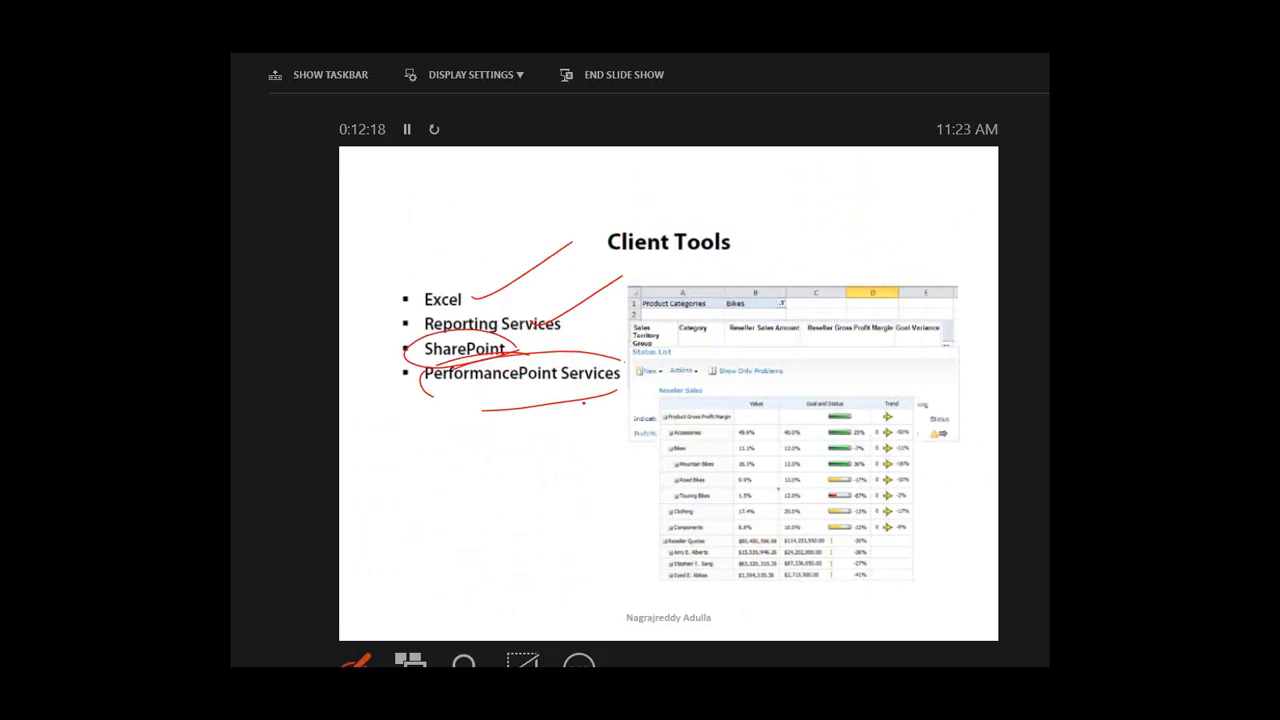
- Circle SharePoint and PerformancePoint Services in red ink and handwrite 015 and 2010 on the slide
drag(520, 352, 578, 405)
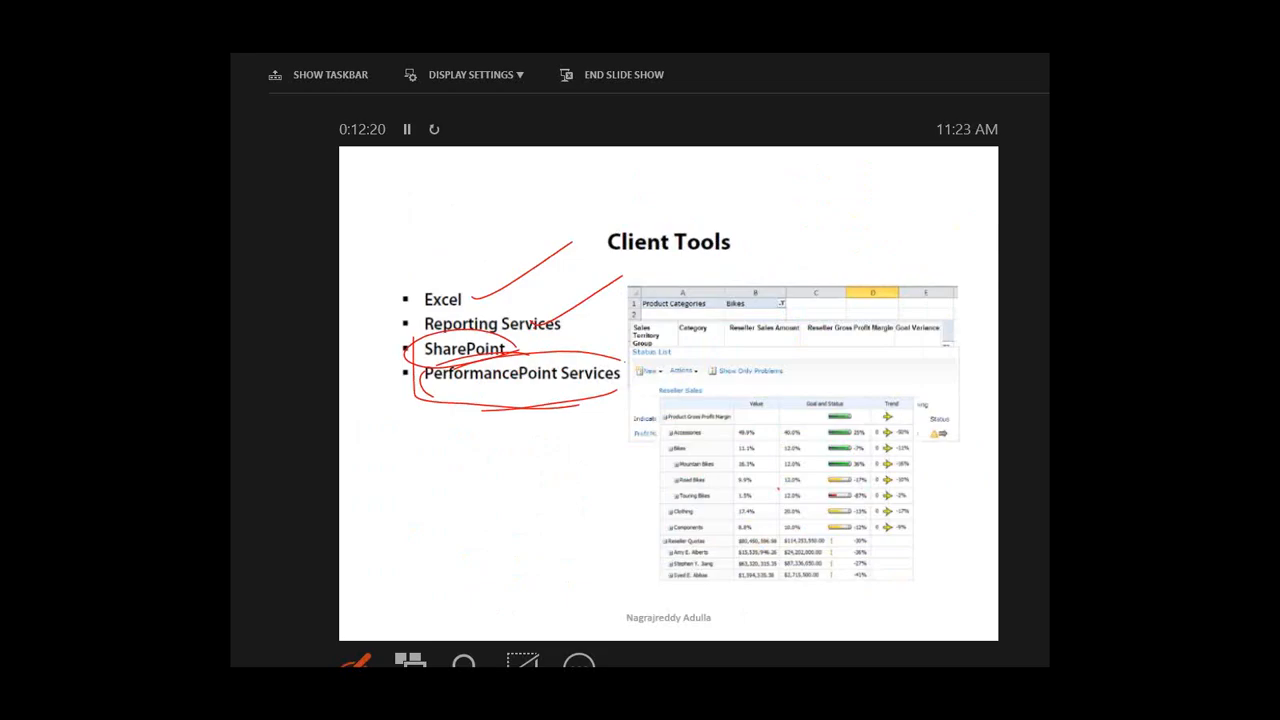
drag(515, 340, 430, 400)
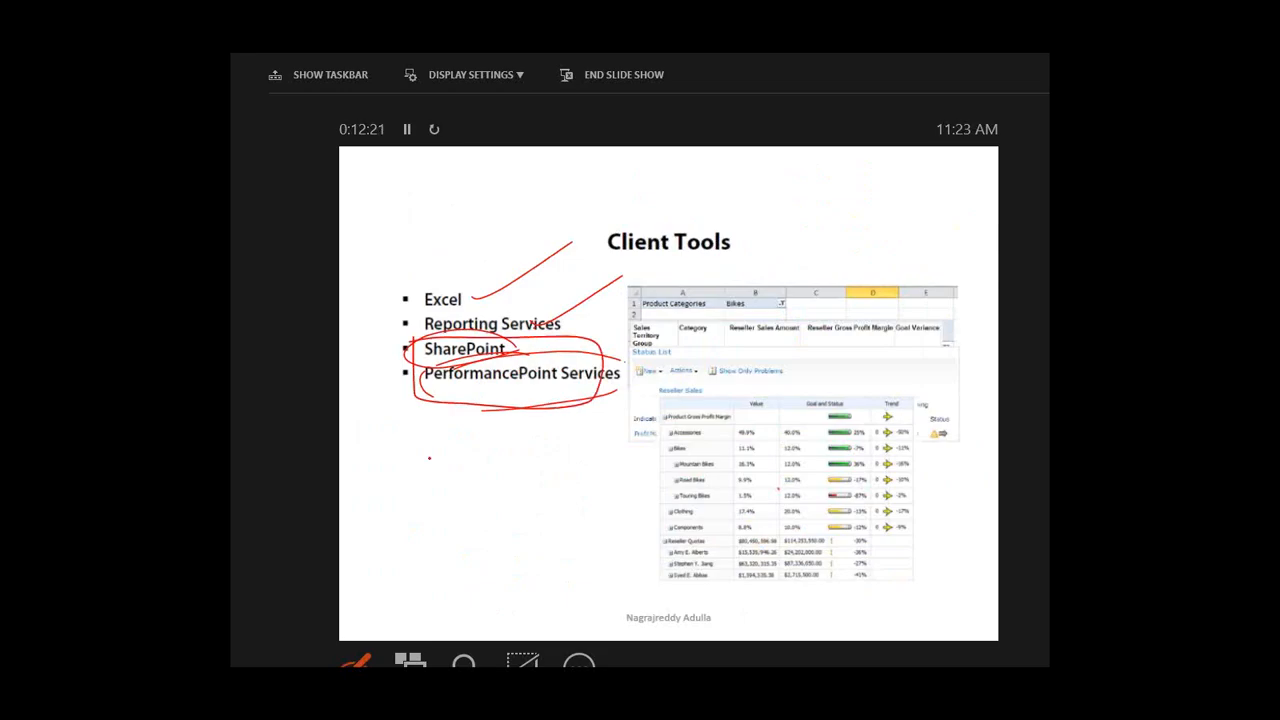
drag(429, 458, 474, 466)
drag(492, 412, 512, 476)
mouse_move(393, 212)
mouse_down()
mouse_move(391, 228)
mouse_move(437, 234)
mouse_up()
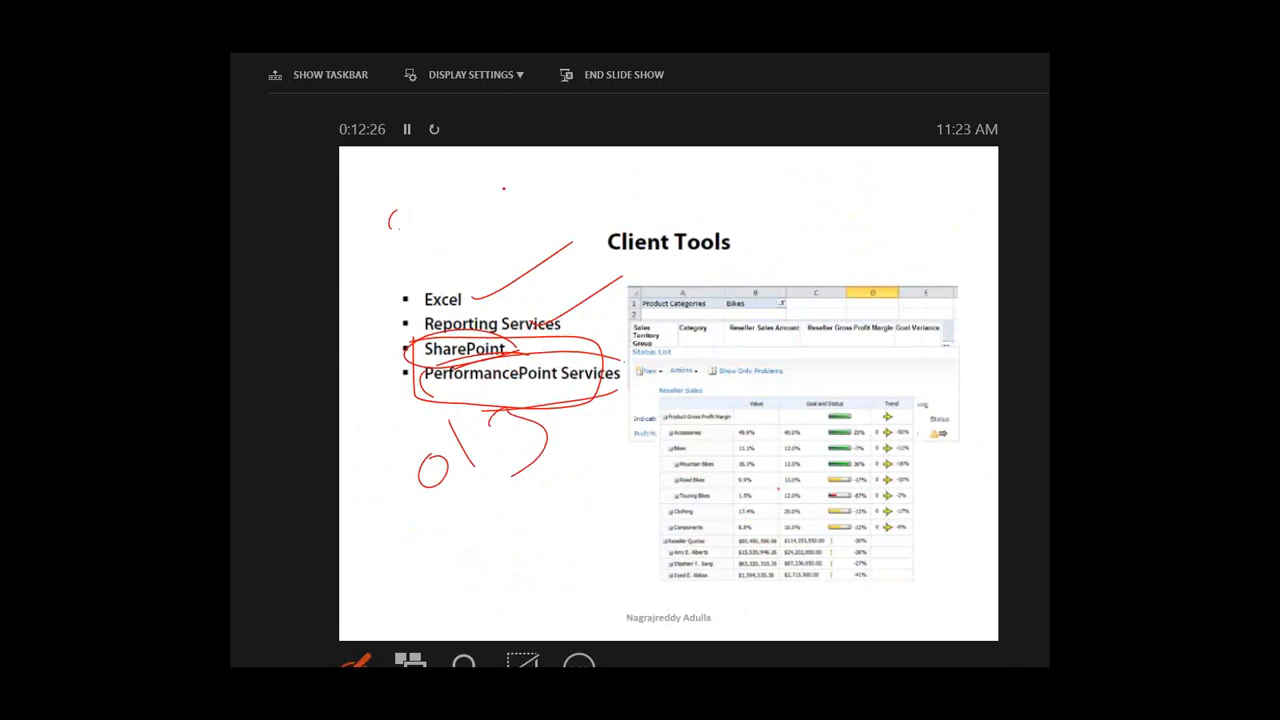
drag(439, 206, 455, 202)
drag(461, 175, 483, 209)
drag(504, 188, 524, 190)
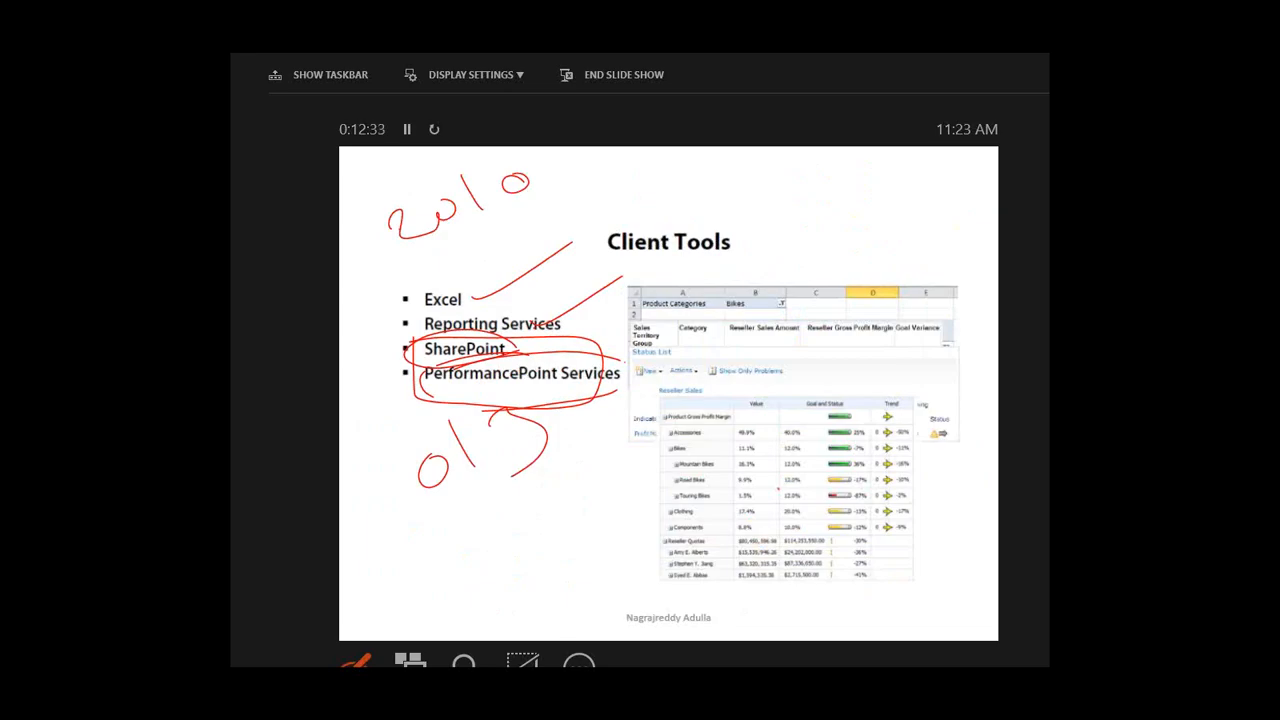
- Advance through the SSAS demo and Summary slides, then end the show and discard the ink
key(Right)
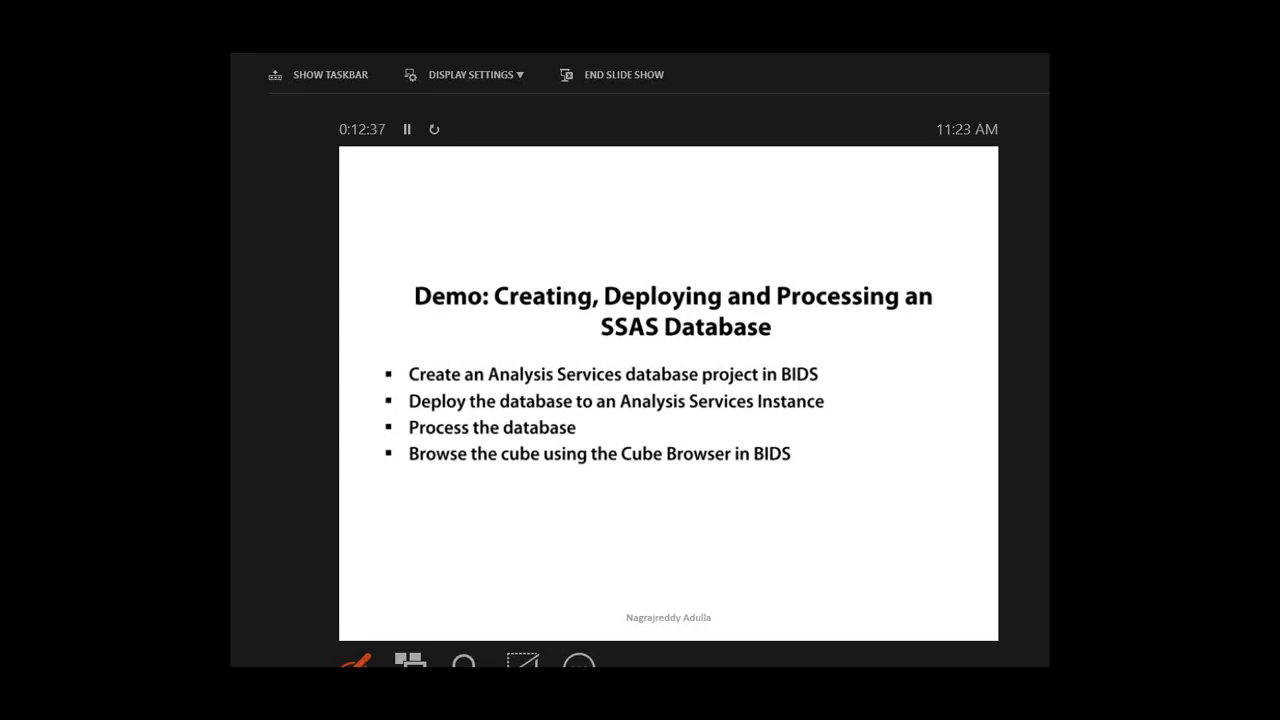
key(Right)
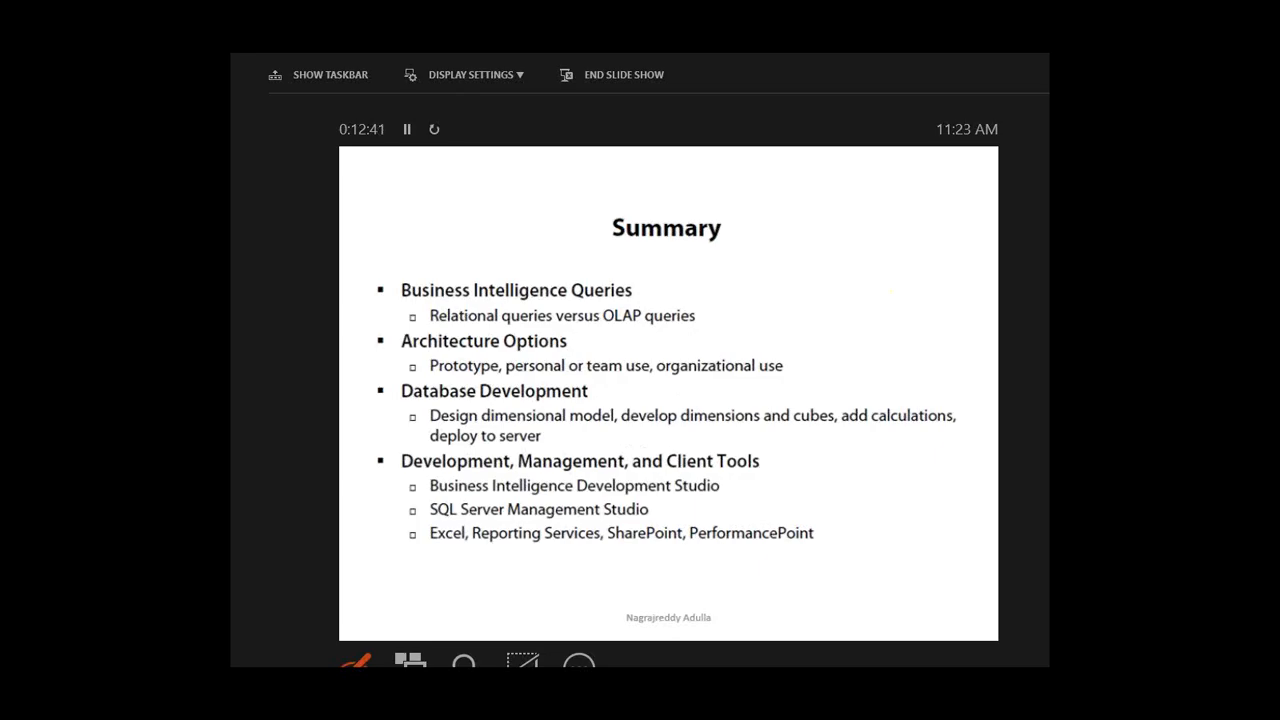
key(Escape)
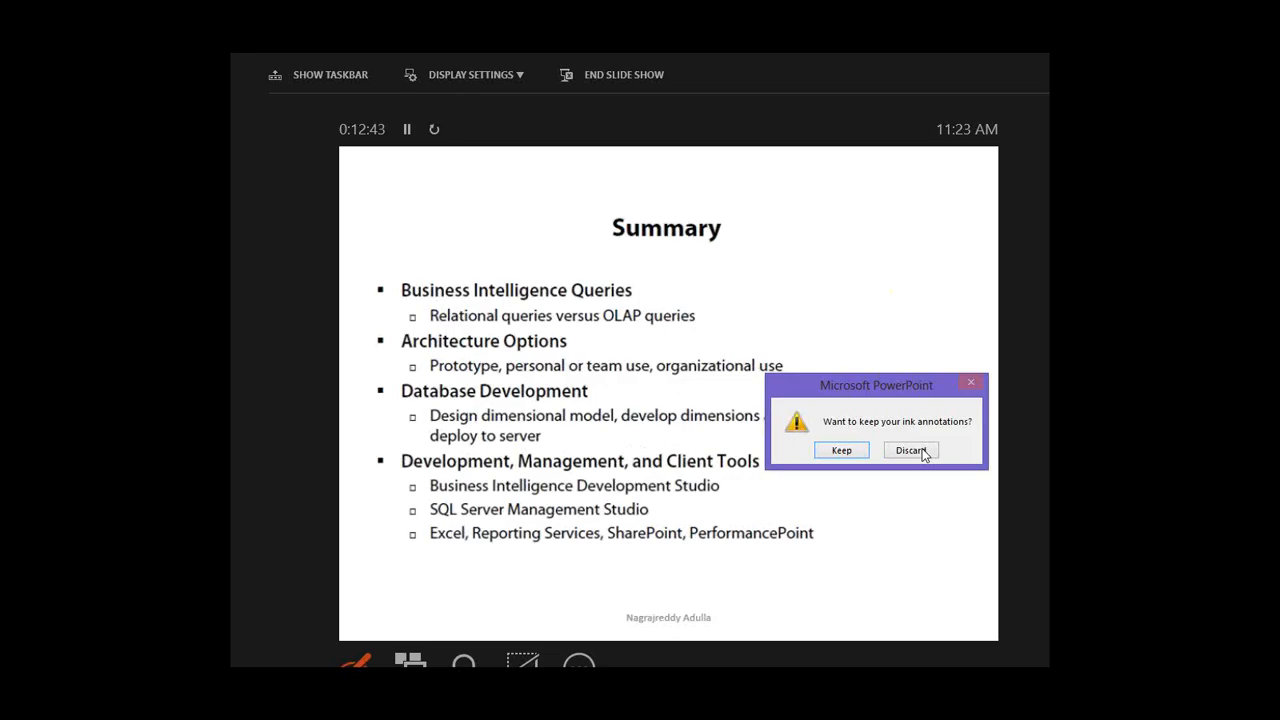
click(921, 451)
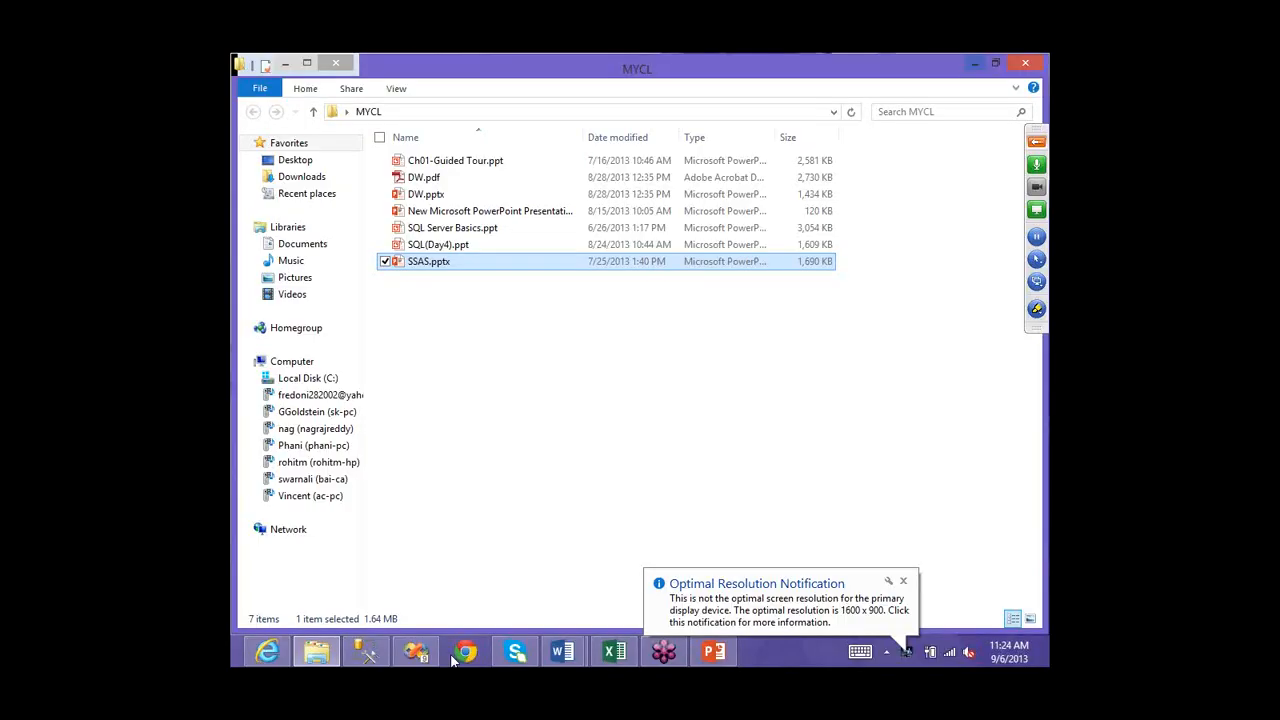
- Start a new project with Ctrl+Shift+N and pick the Analysis Services Project template
key(super+d)
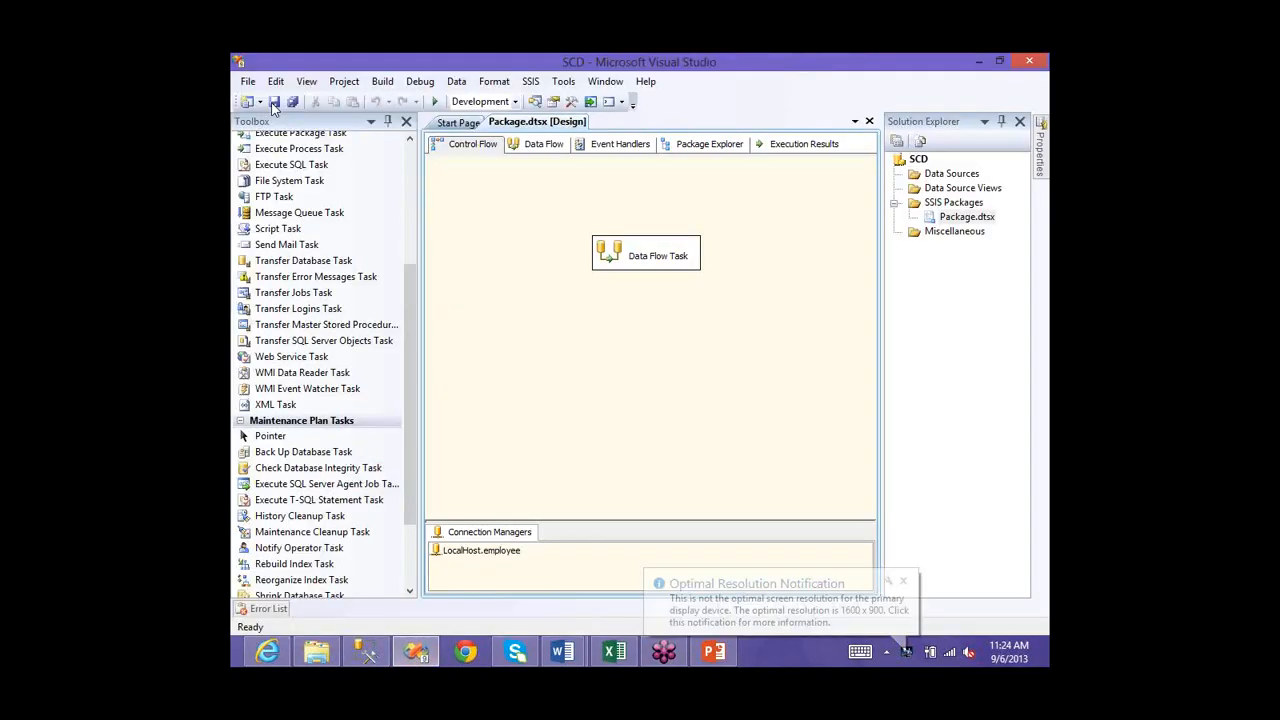
key(alt+f)
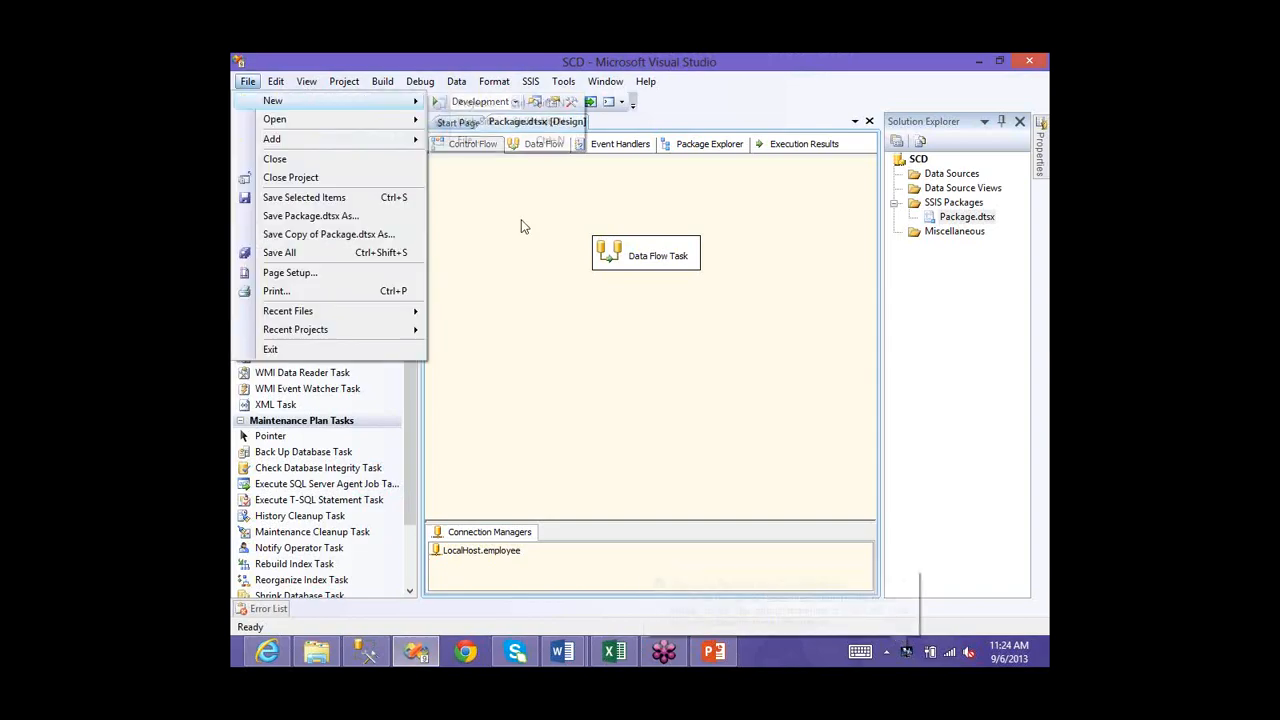
key(ctrl+shift+n)
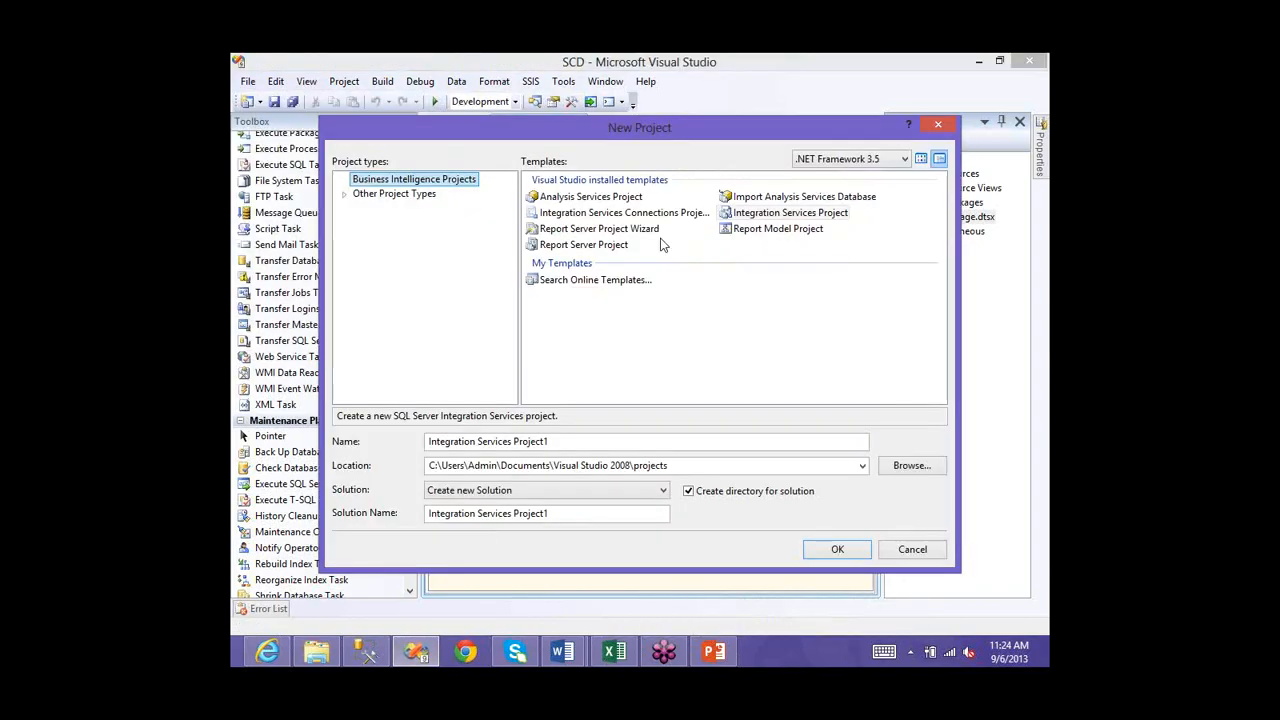
click(591, 203)
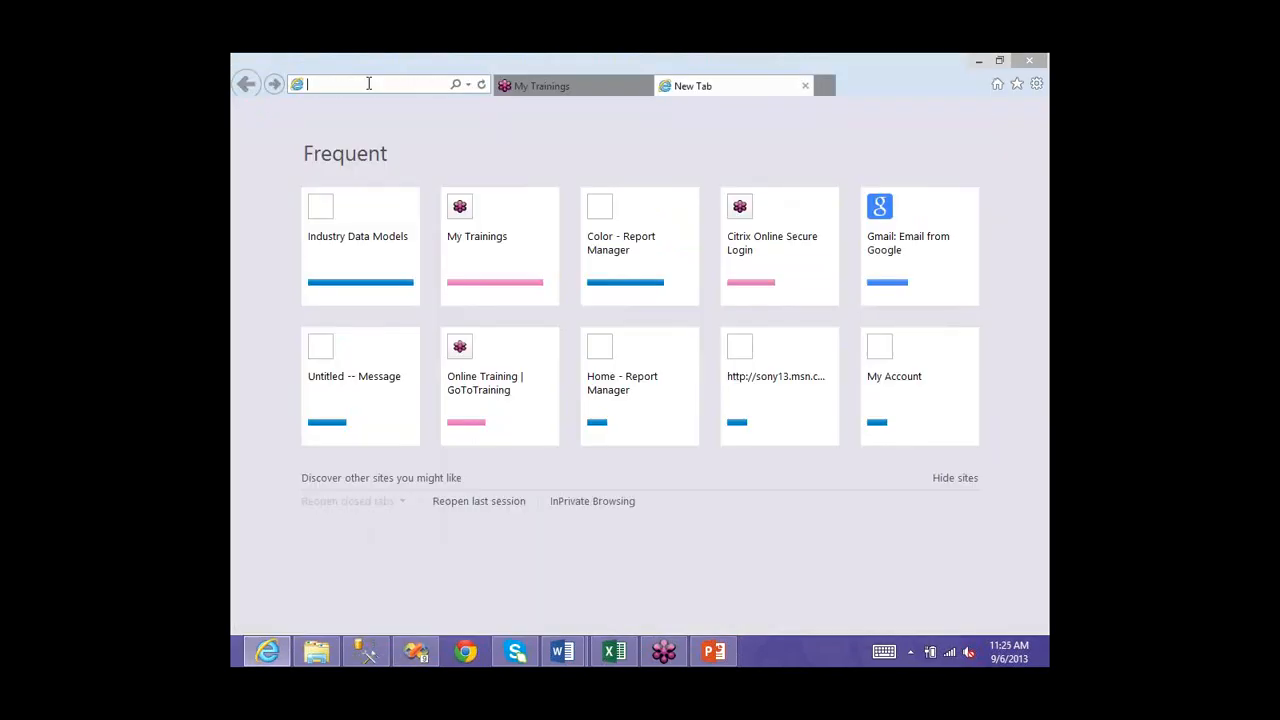
text(http://loxca)
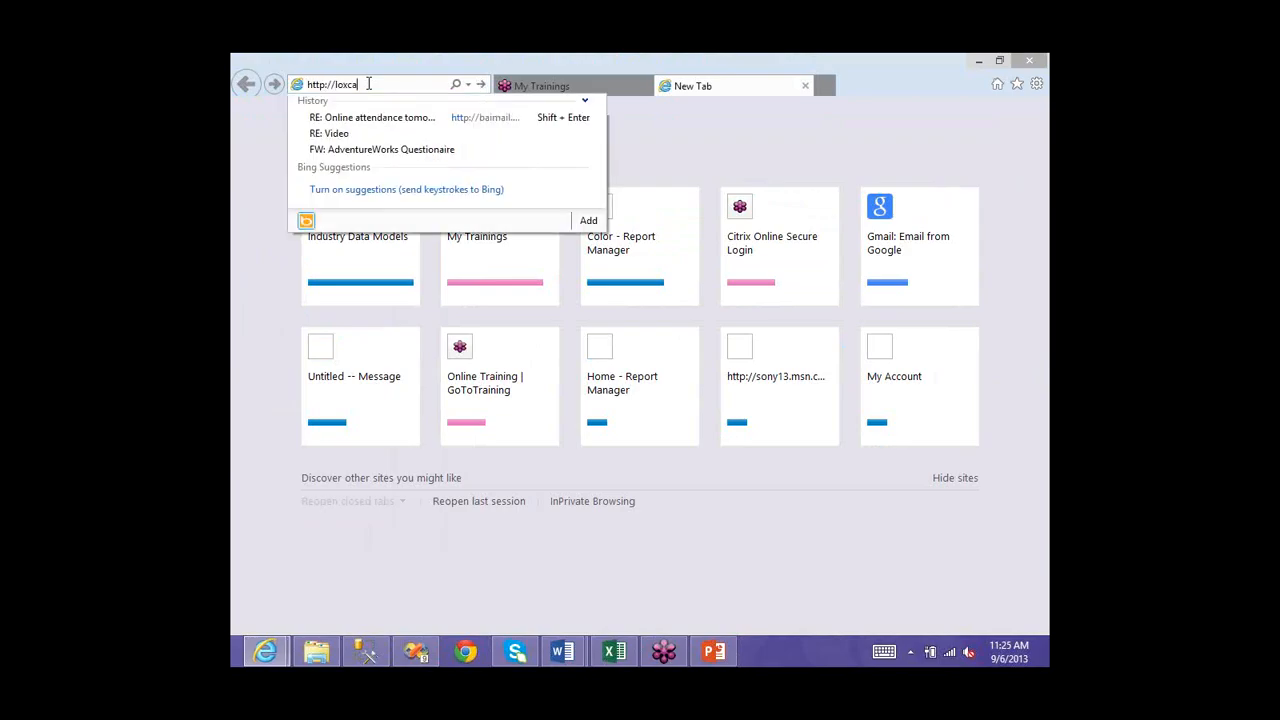
text(lhos)
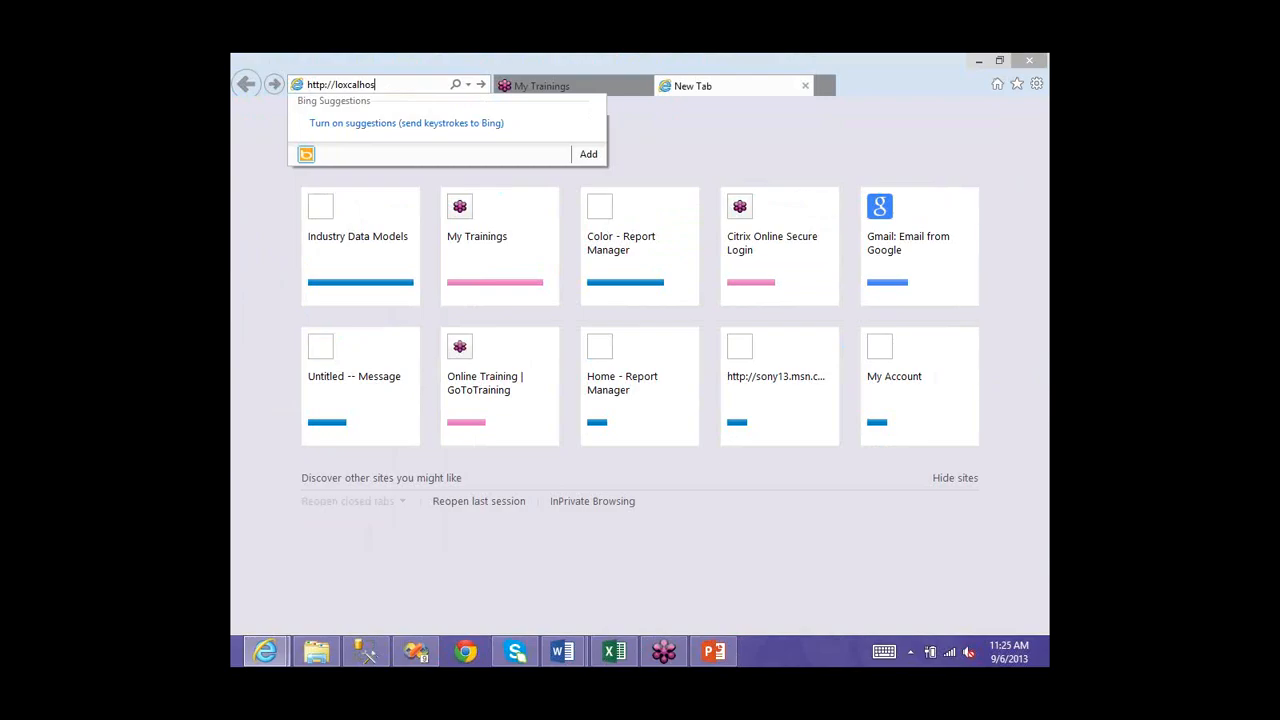
text(t/)
key(Return)
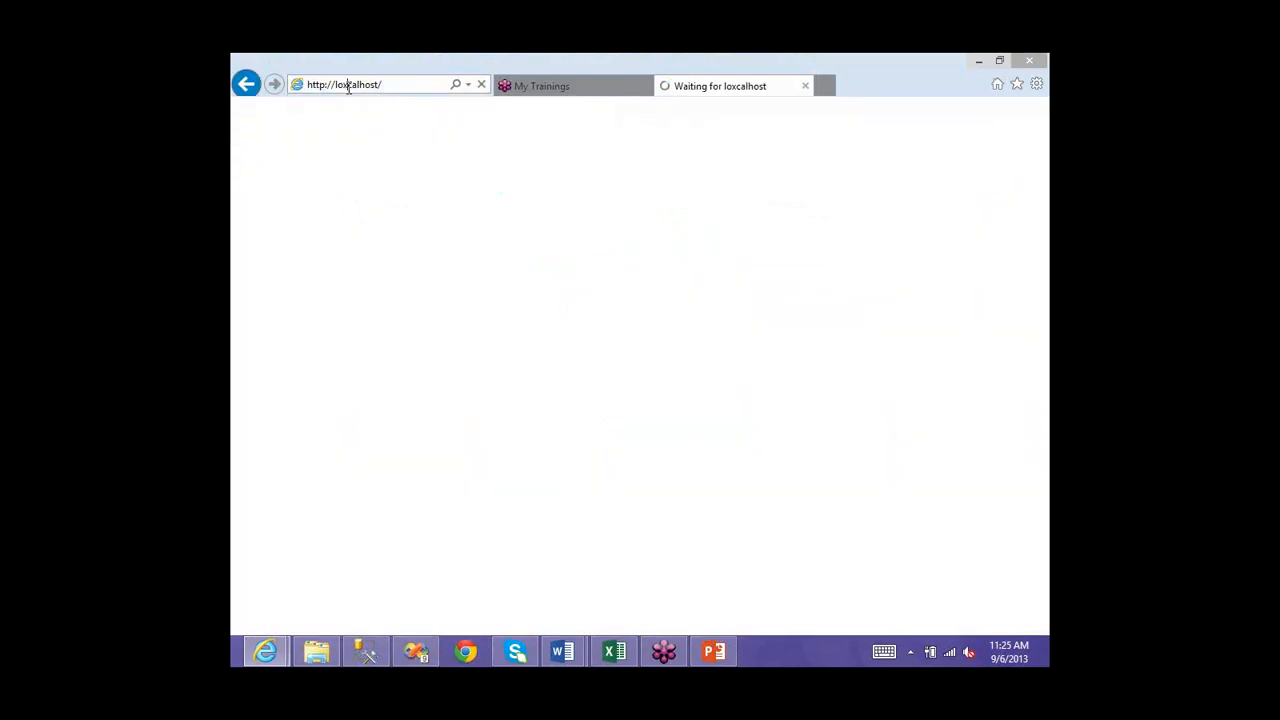
click(348, 87)
key(BackSpace)
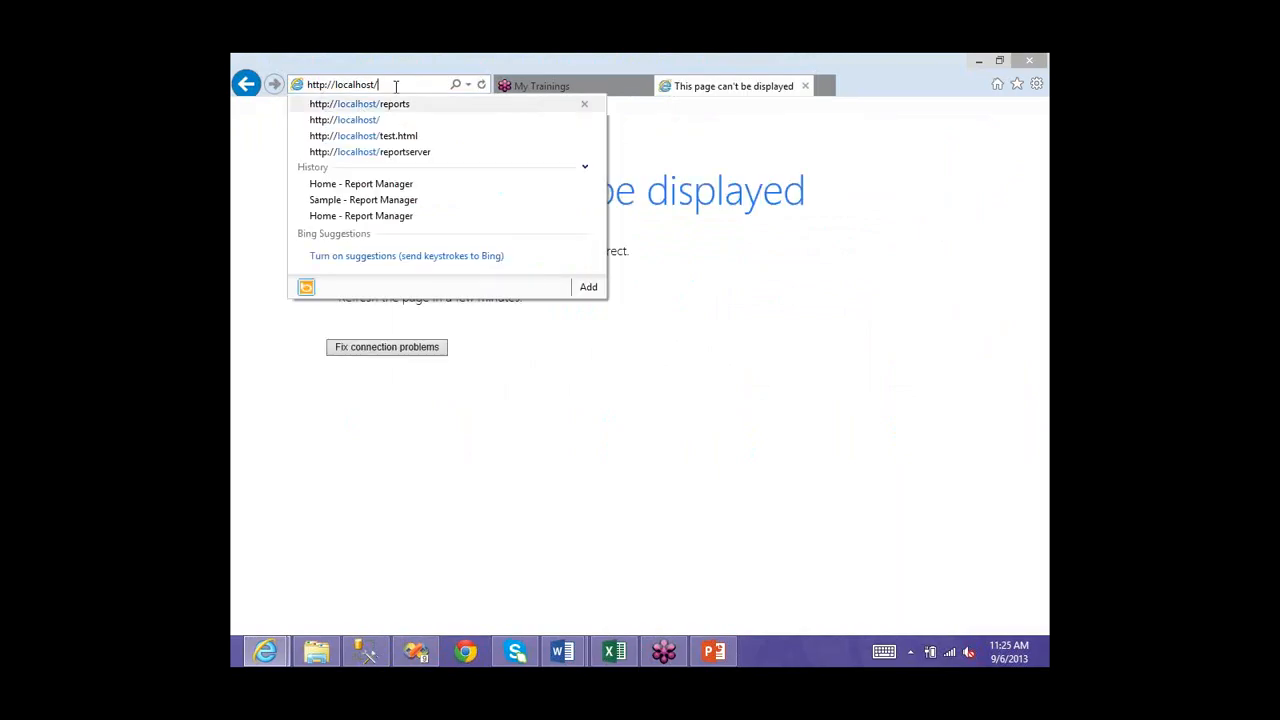
key(Return)
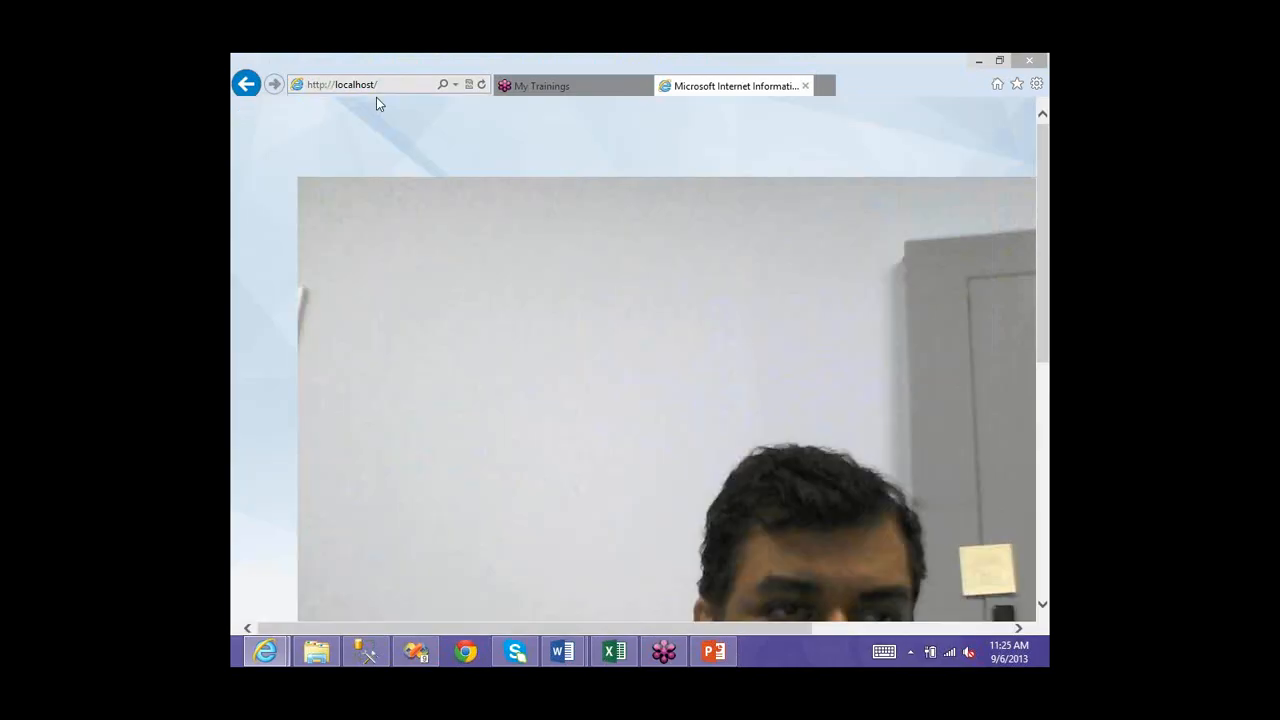
scroll(543, 431, down, 1)
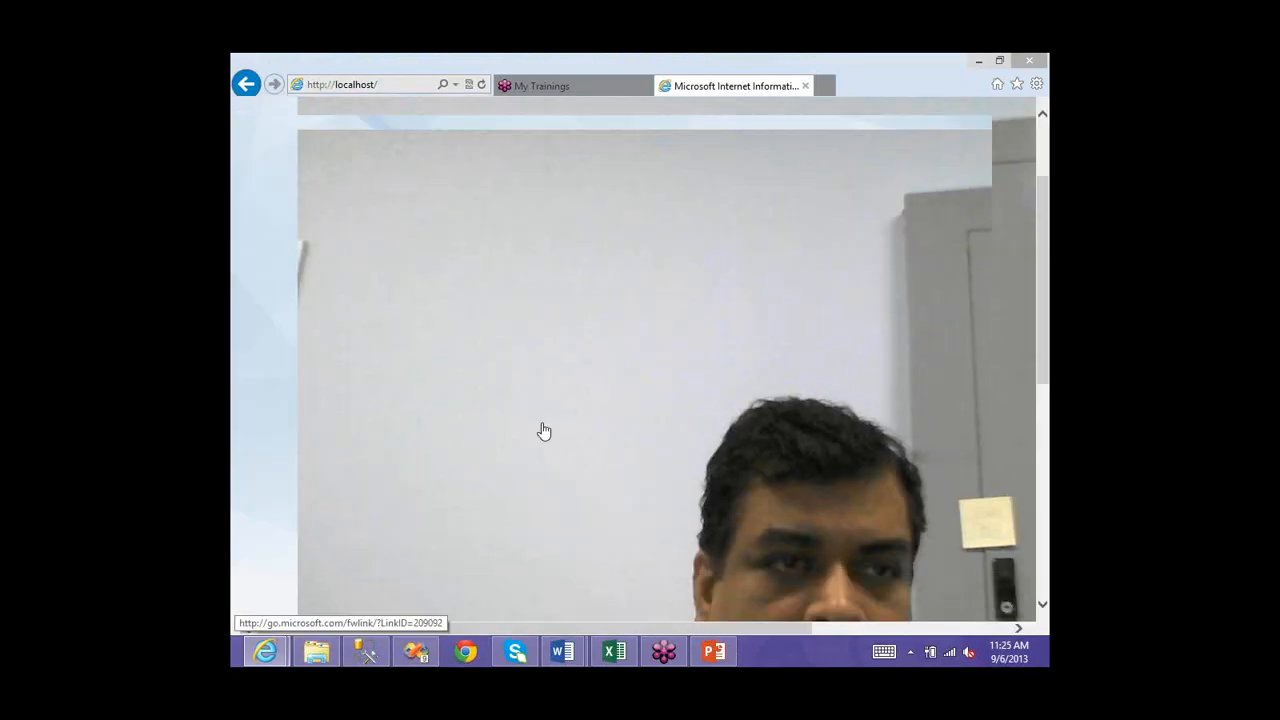
scroll(592, 191, down, 5)
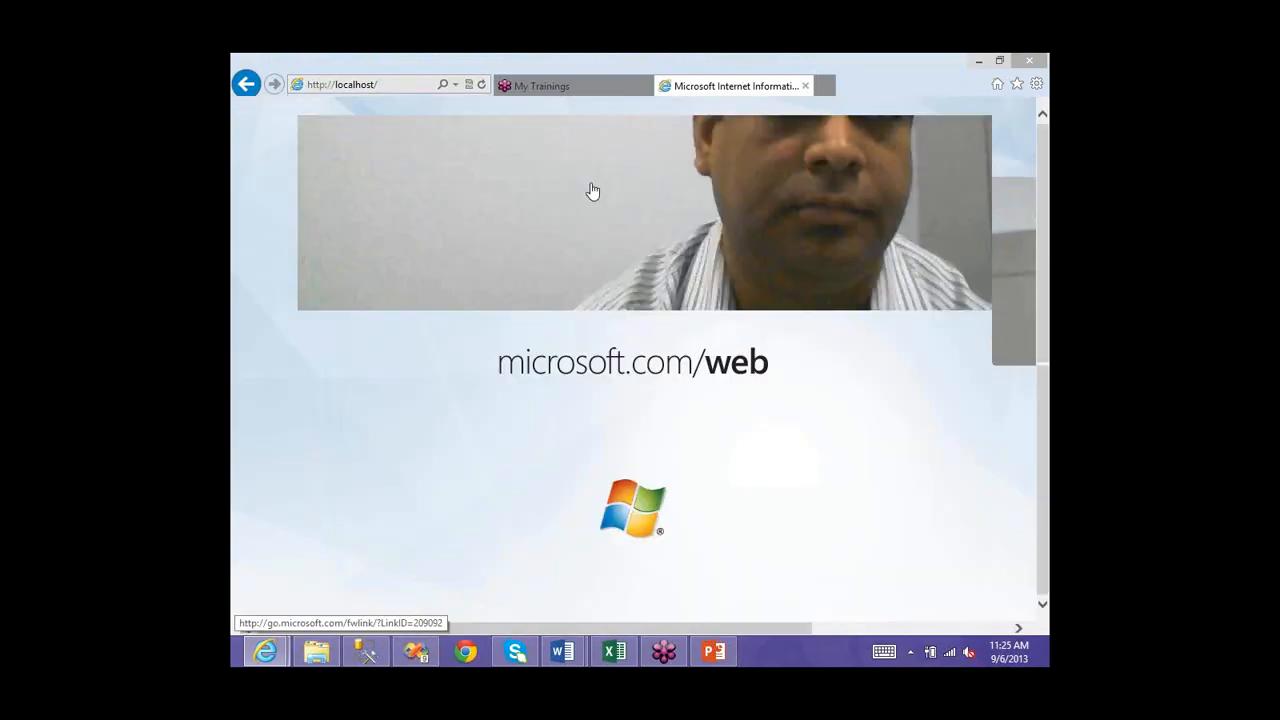
scroll(460, 160, up, 6)
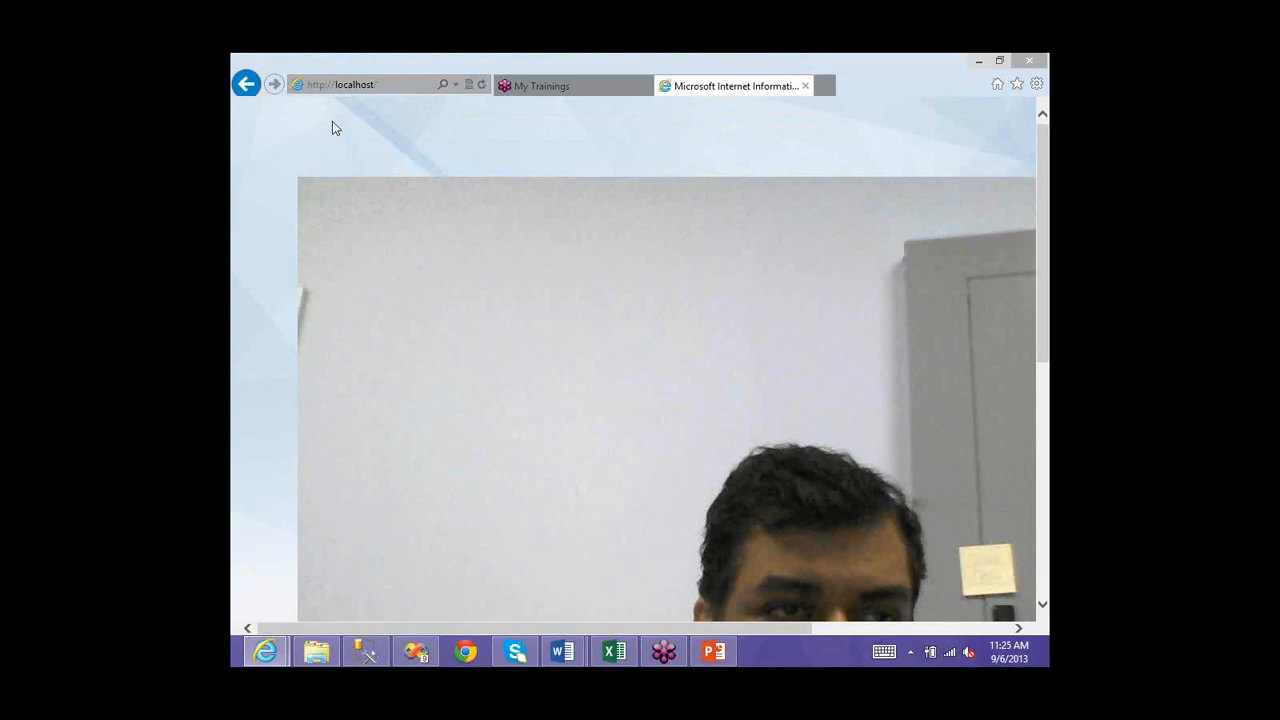
- Return to the failed page, delete the stray x, and load the IIS default page
click(245, 84)
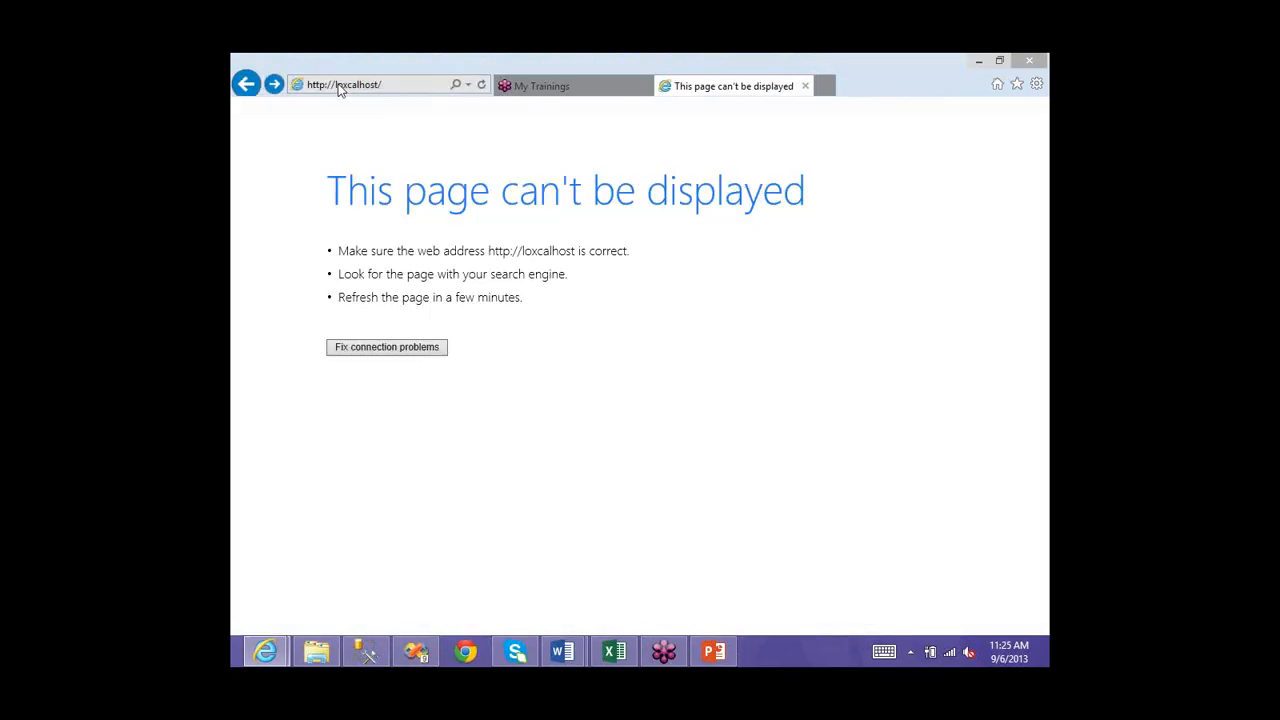
click(346, 86)
key(Delete)
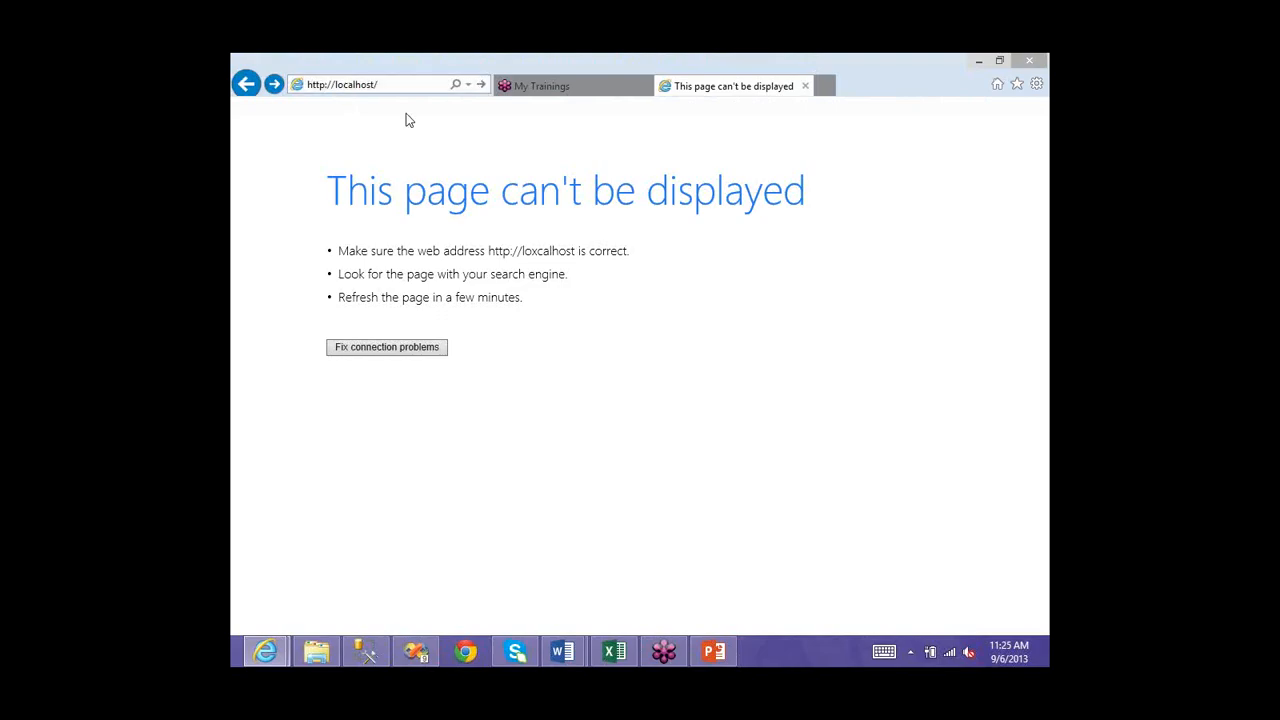
key(Return)
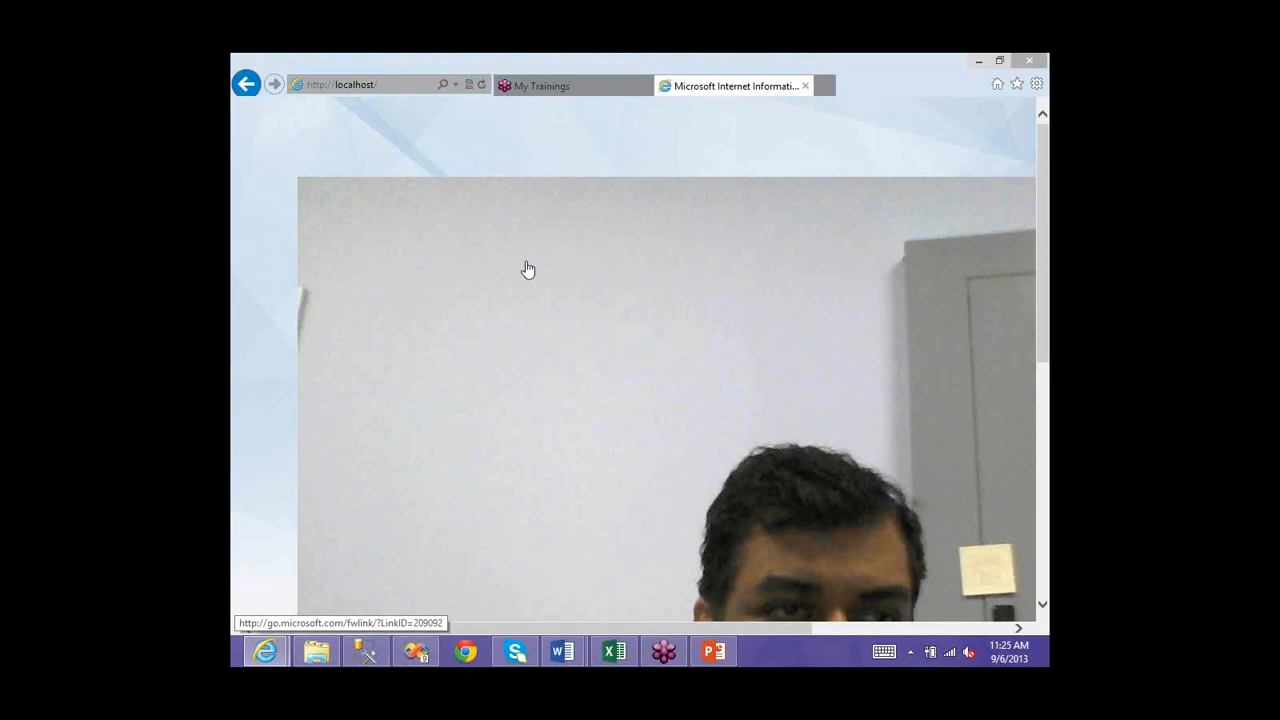
scroll(565, 416, down, 4)
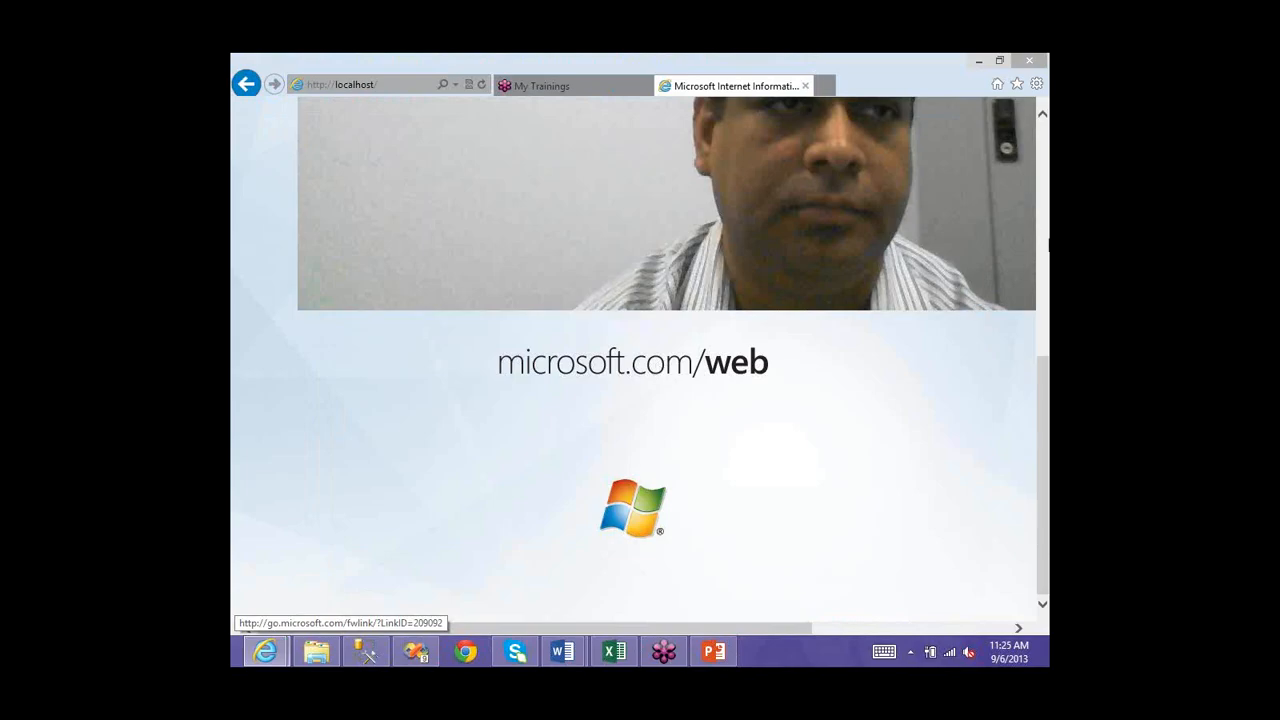
click(975, 65)
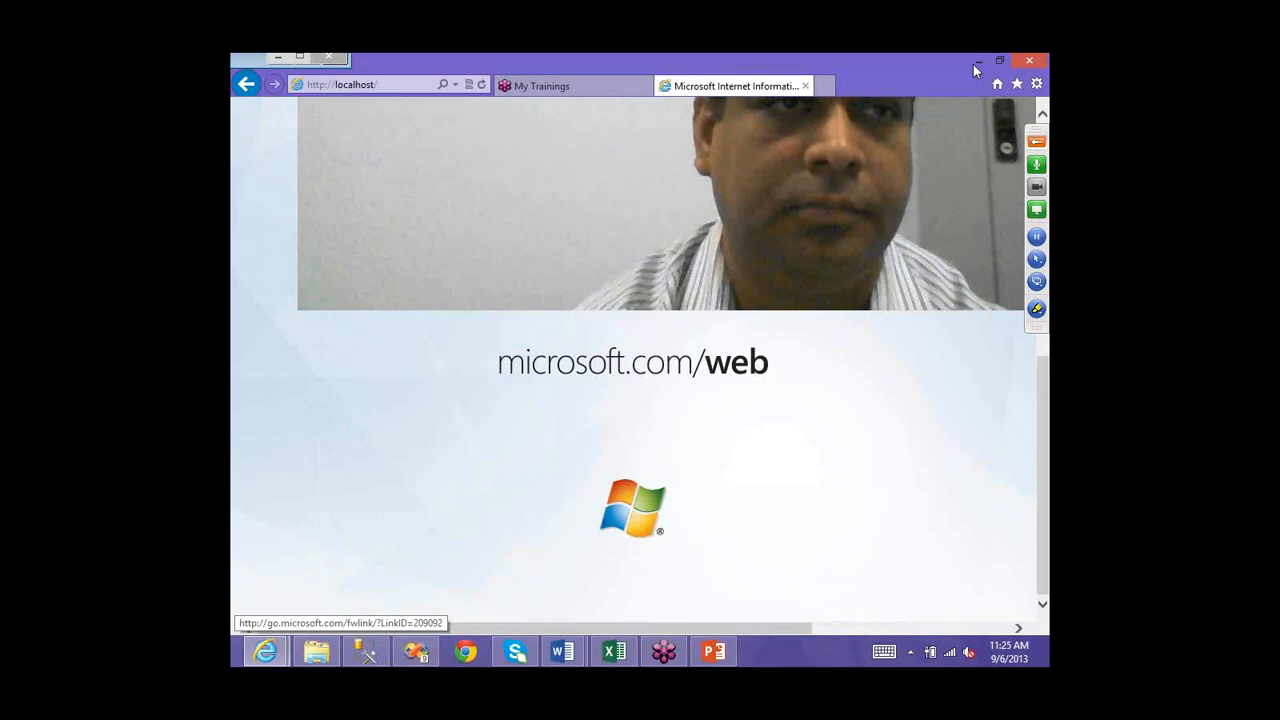
- Search the Start screen apps for 'control' and launch Control Panel
click(976, 63)
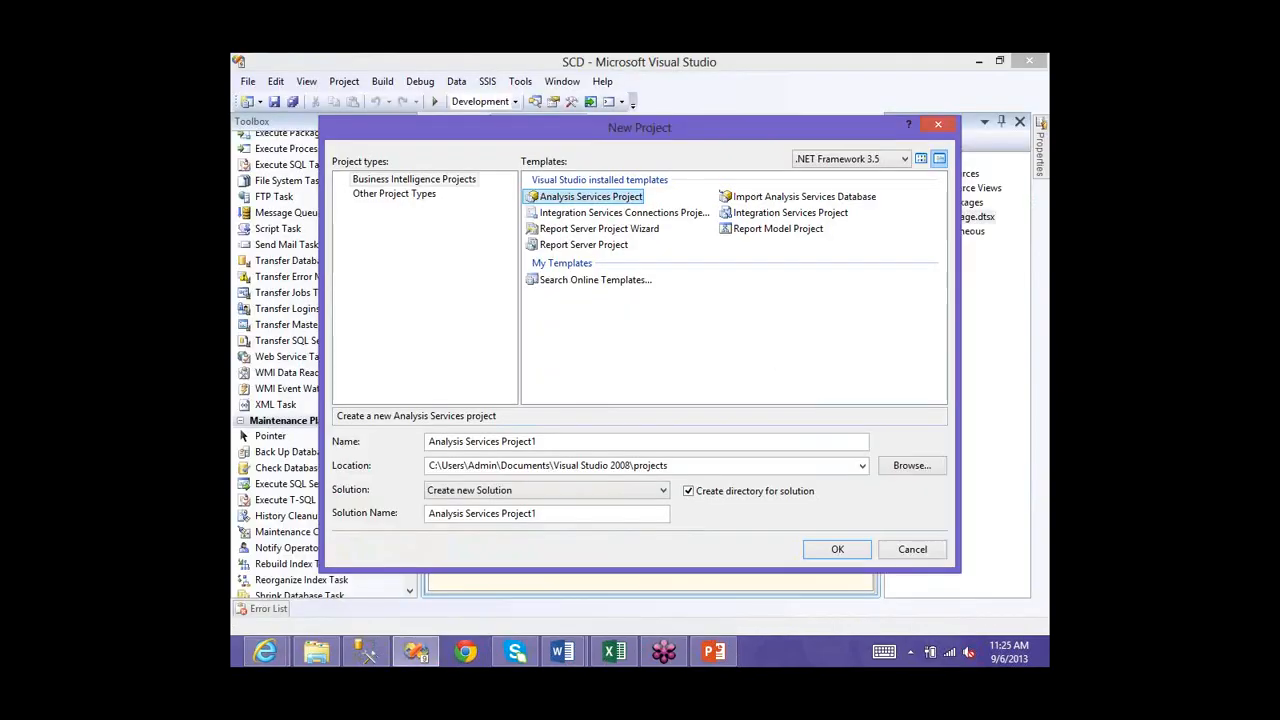
click(265, 651)
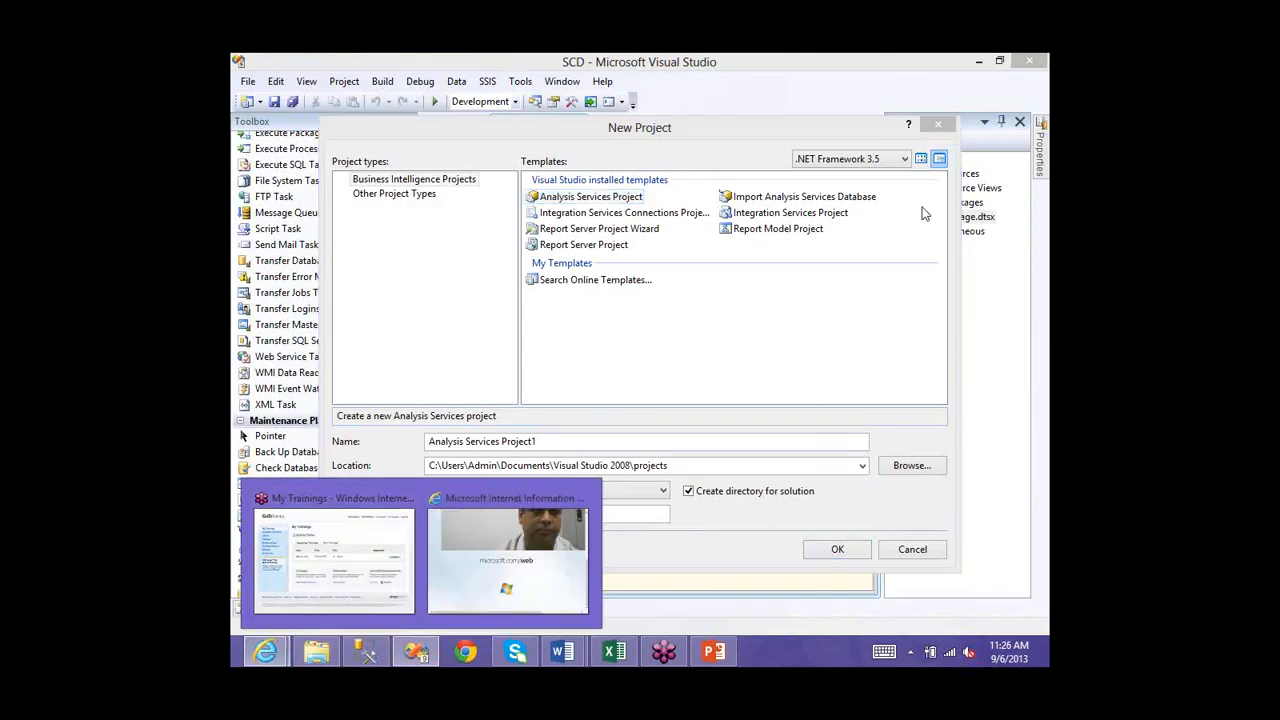
key(super+q)
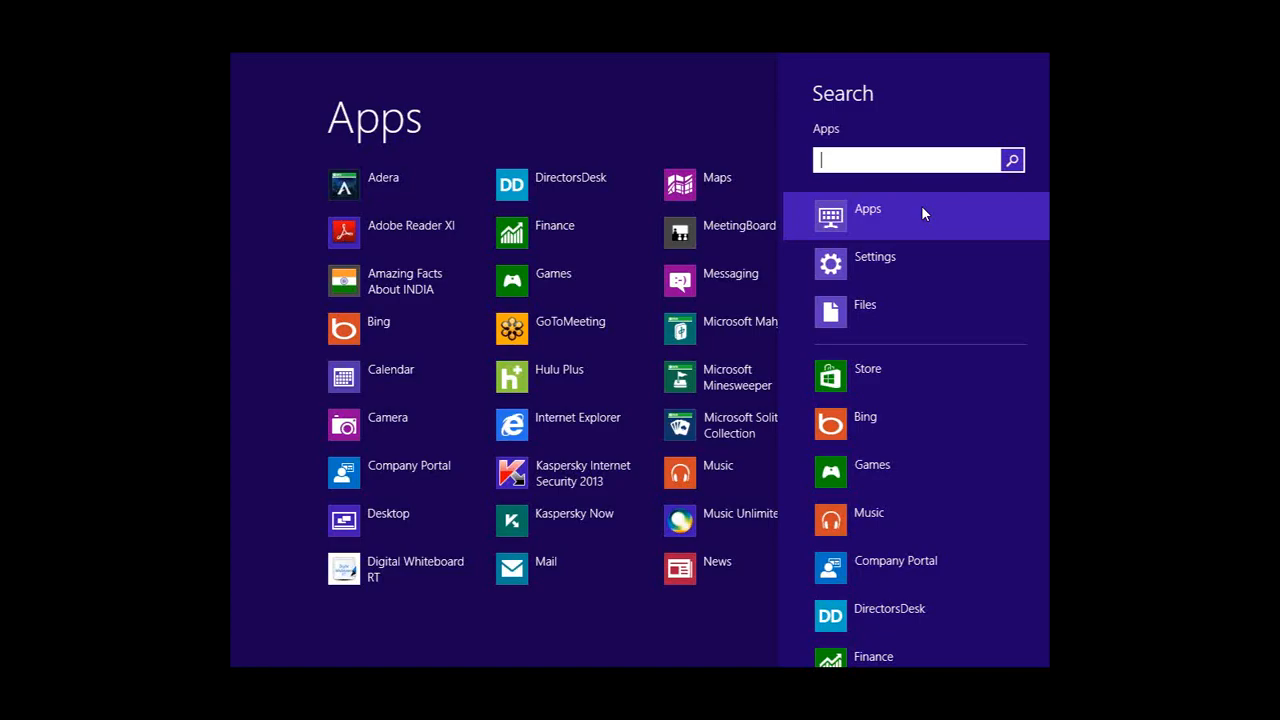
text(contro)
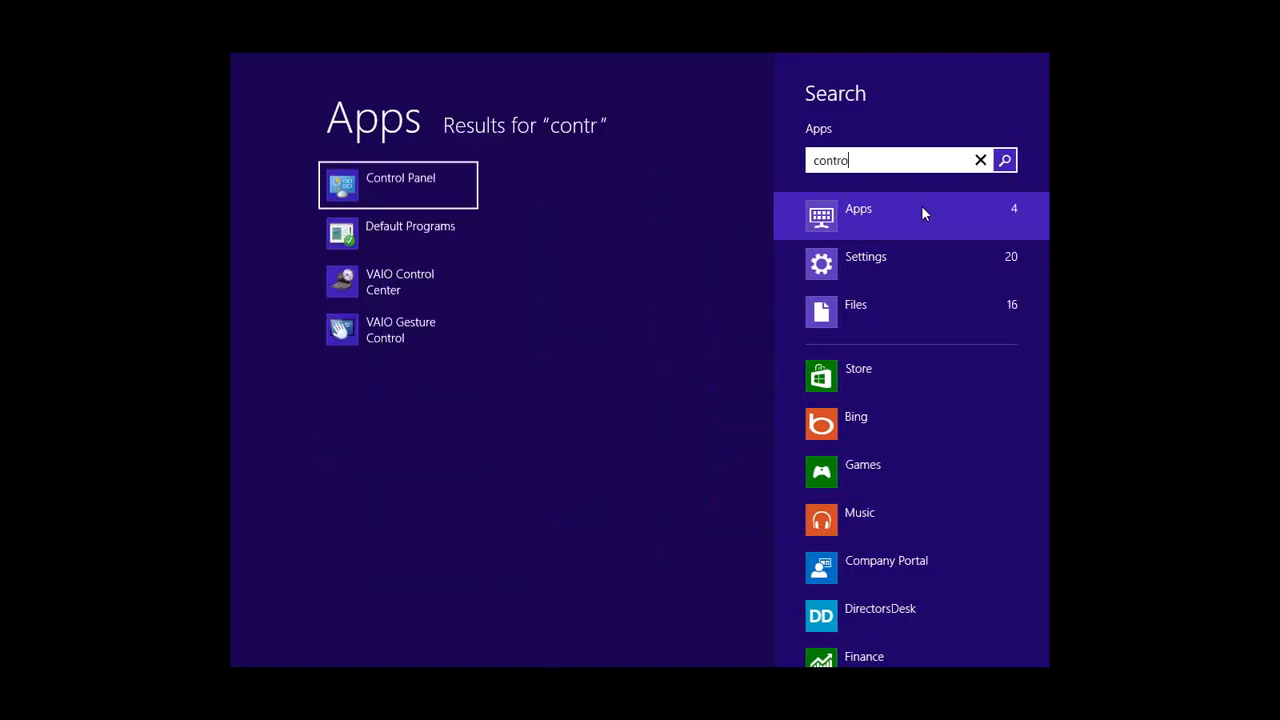
text(ll)
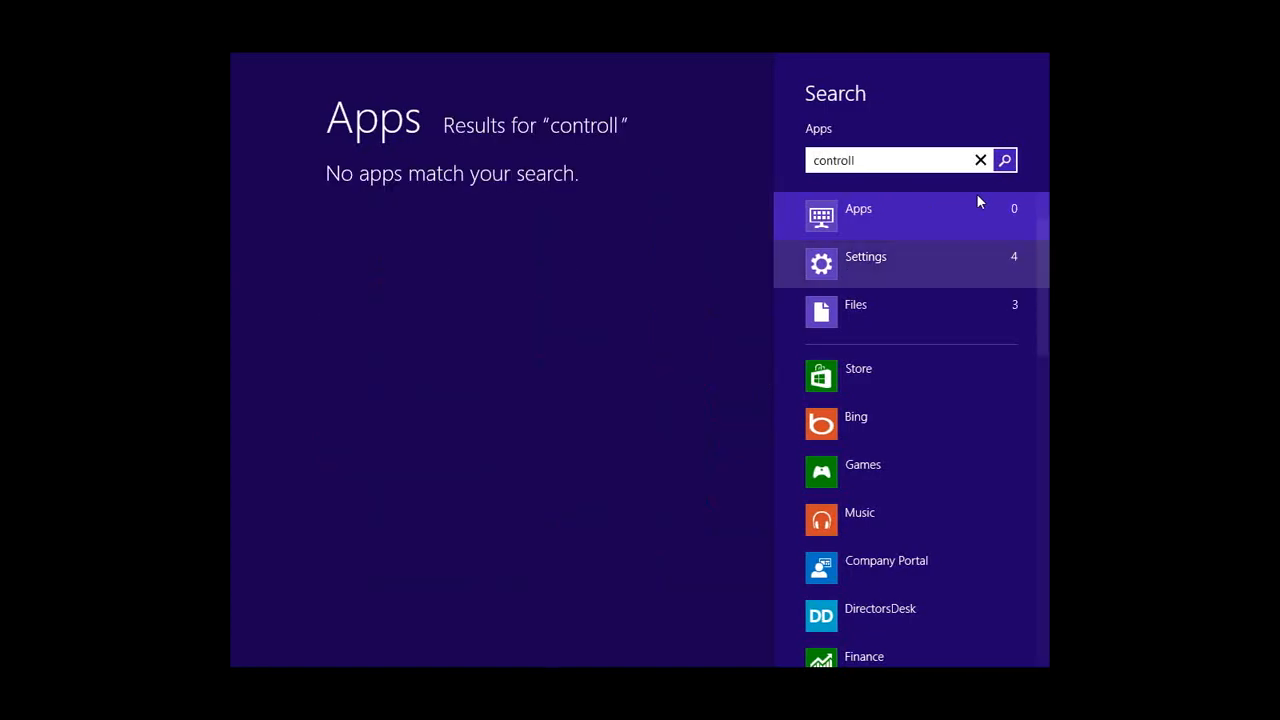
key(BackSpace)
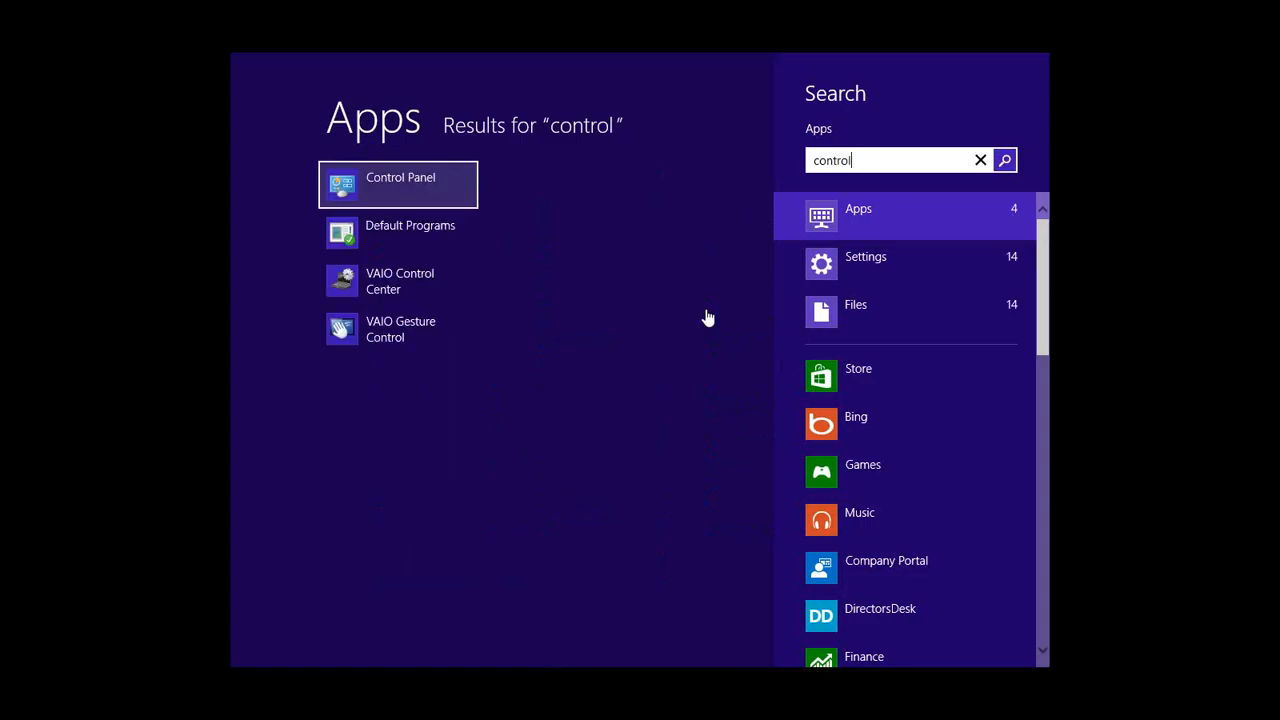
key(Return)
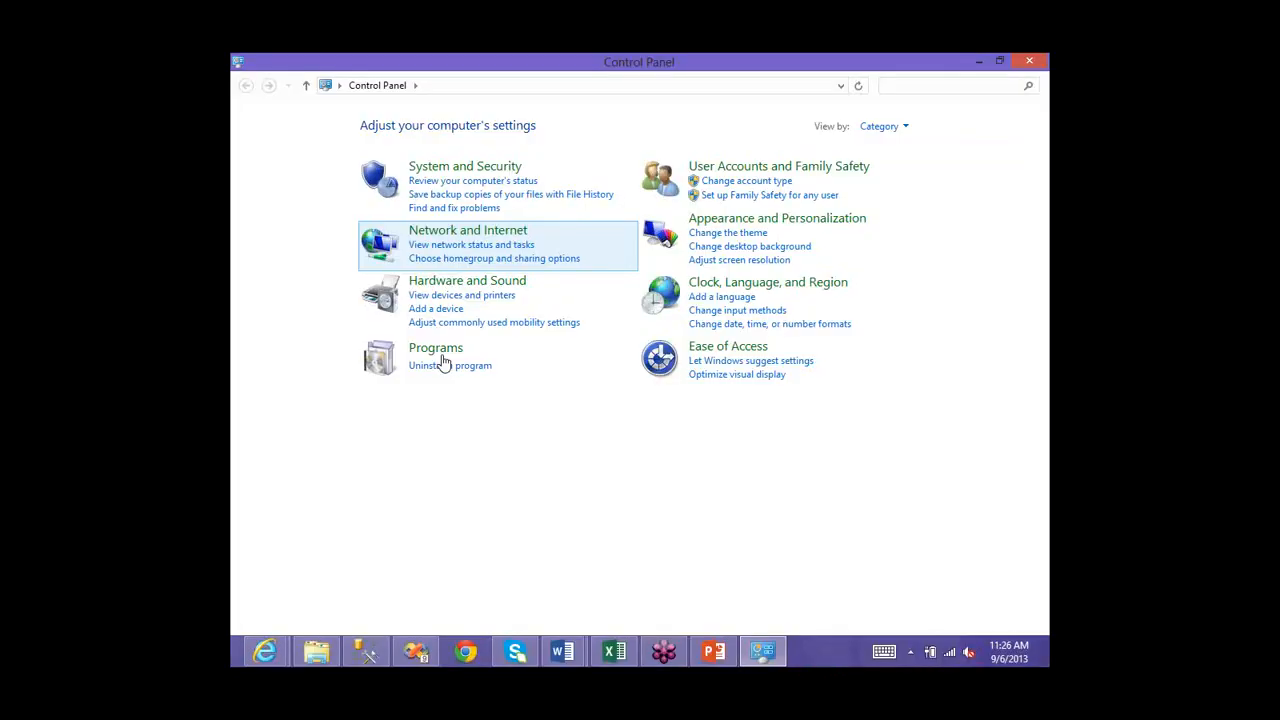
- Open the Programs category in Control Panel
click(441, 356)
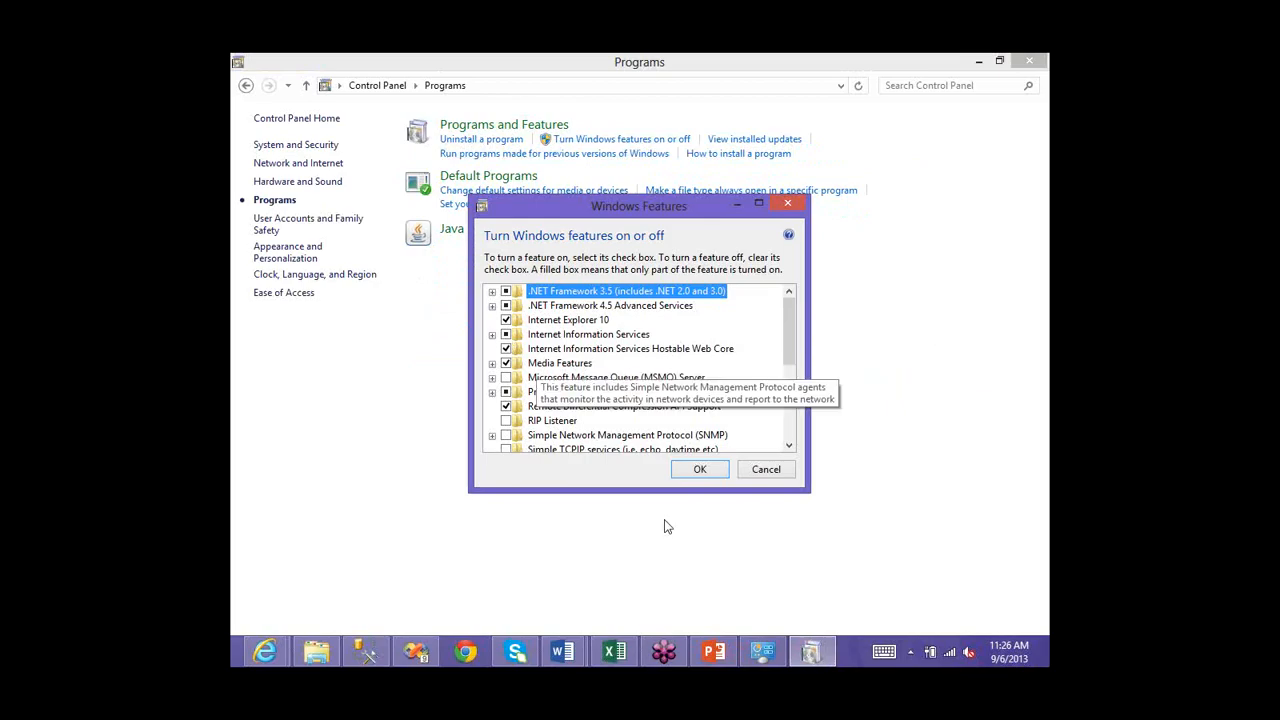
- Expand and collapse Internet Information Services, FTP Server and Web Management Tools, then cancel Windows Features
click(506, 391)
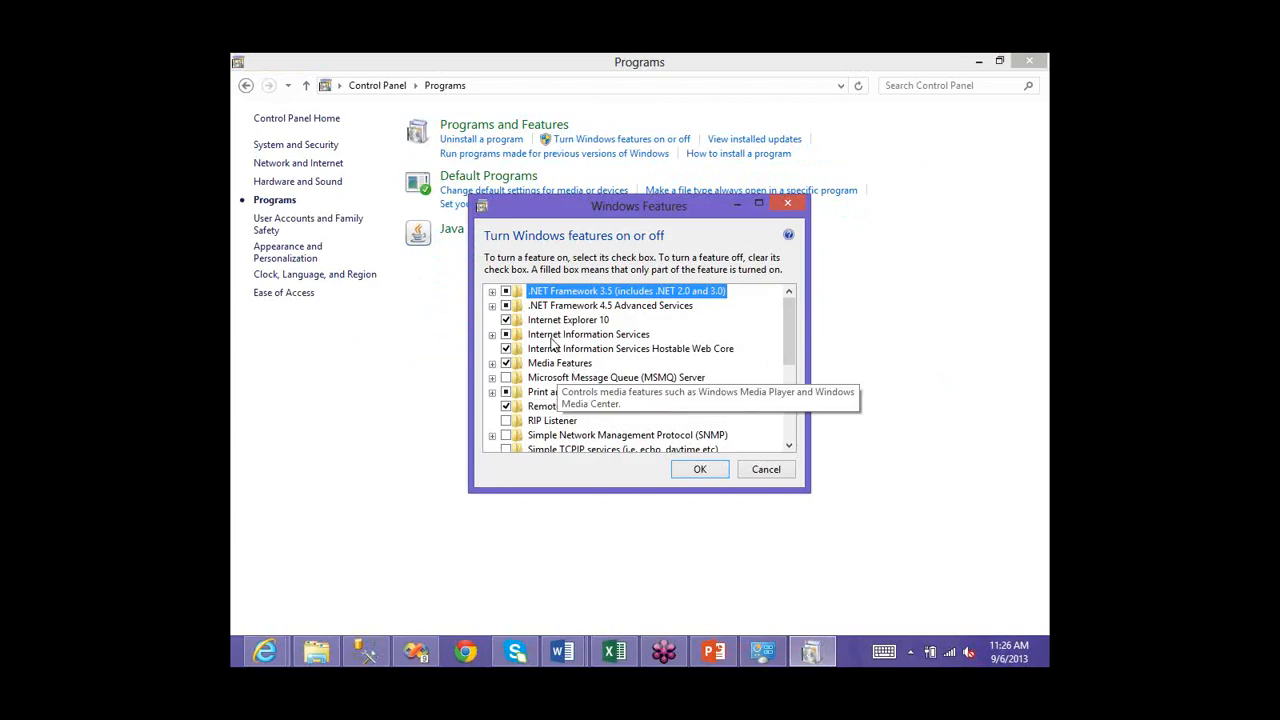
click(505, 335)
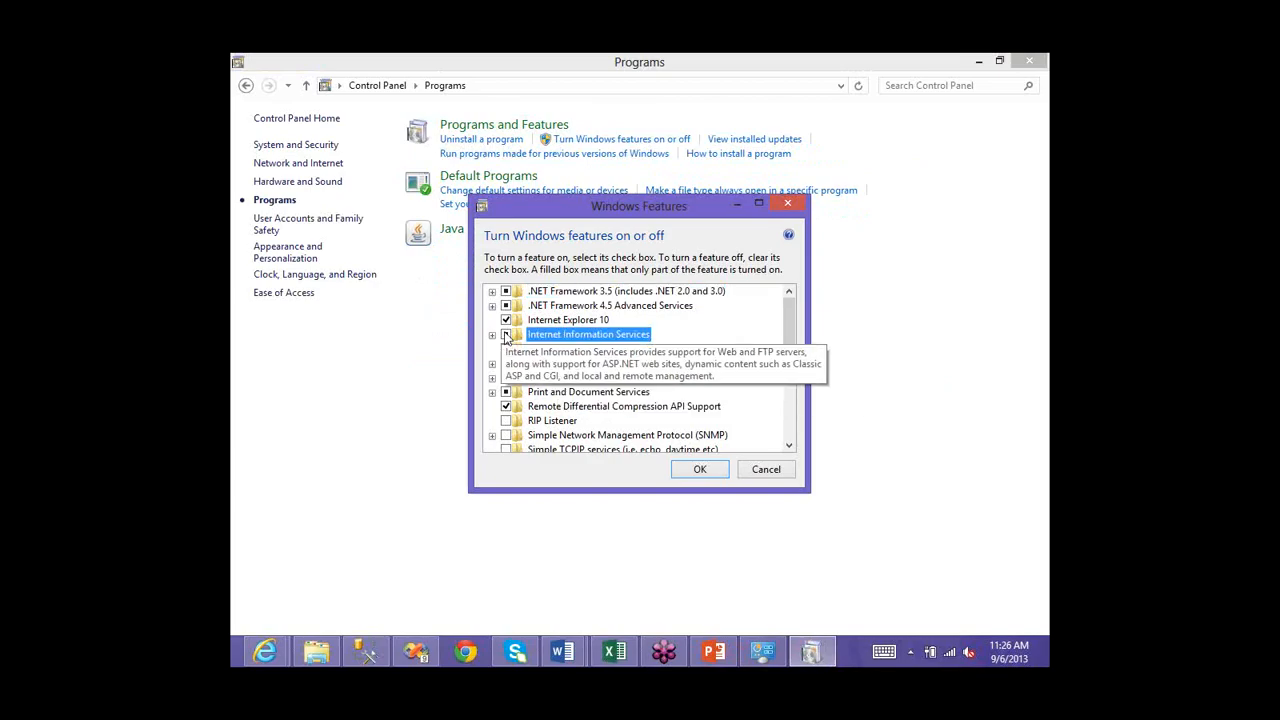
click(492, 335)
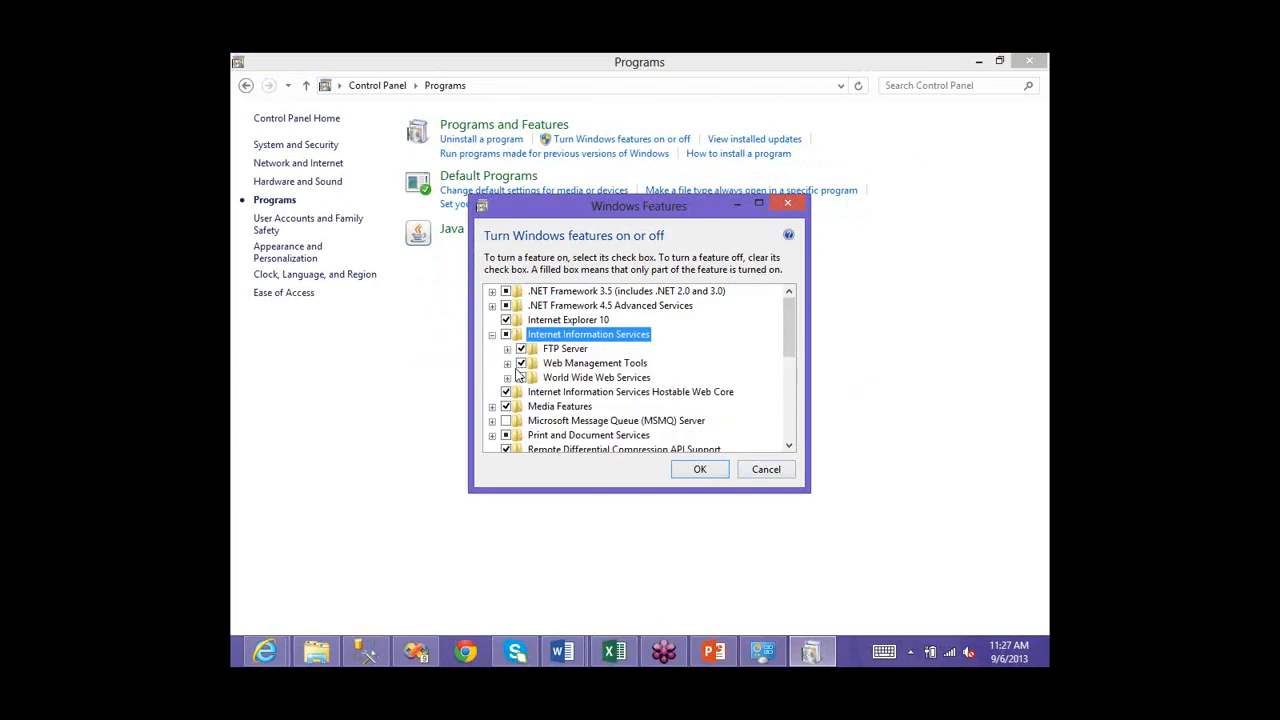
click(507, 349)
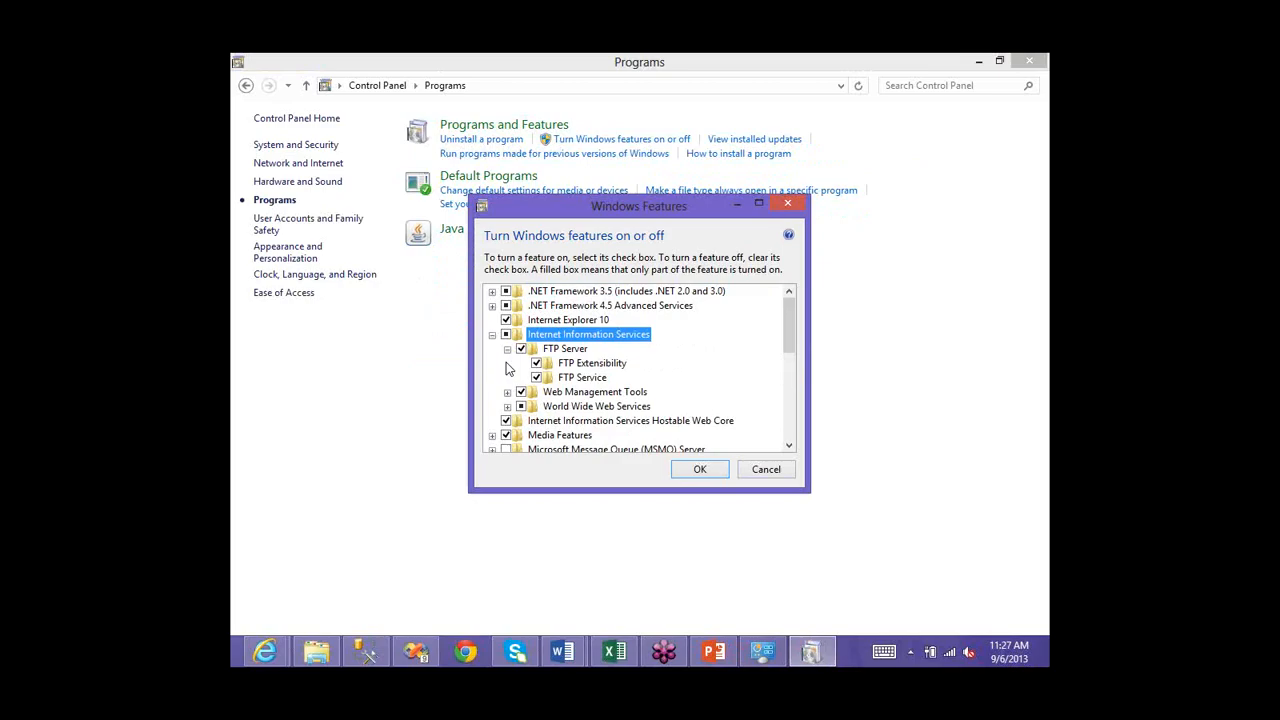
click(507, 349)
click(507, 363)
click(507, 363)
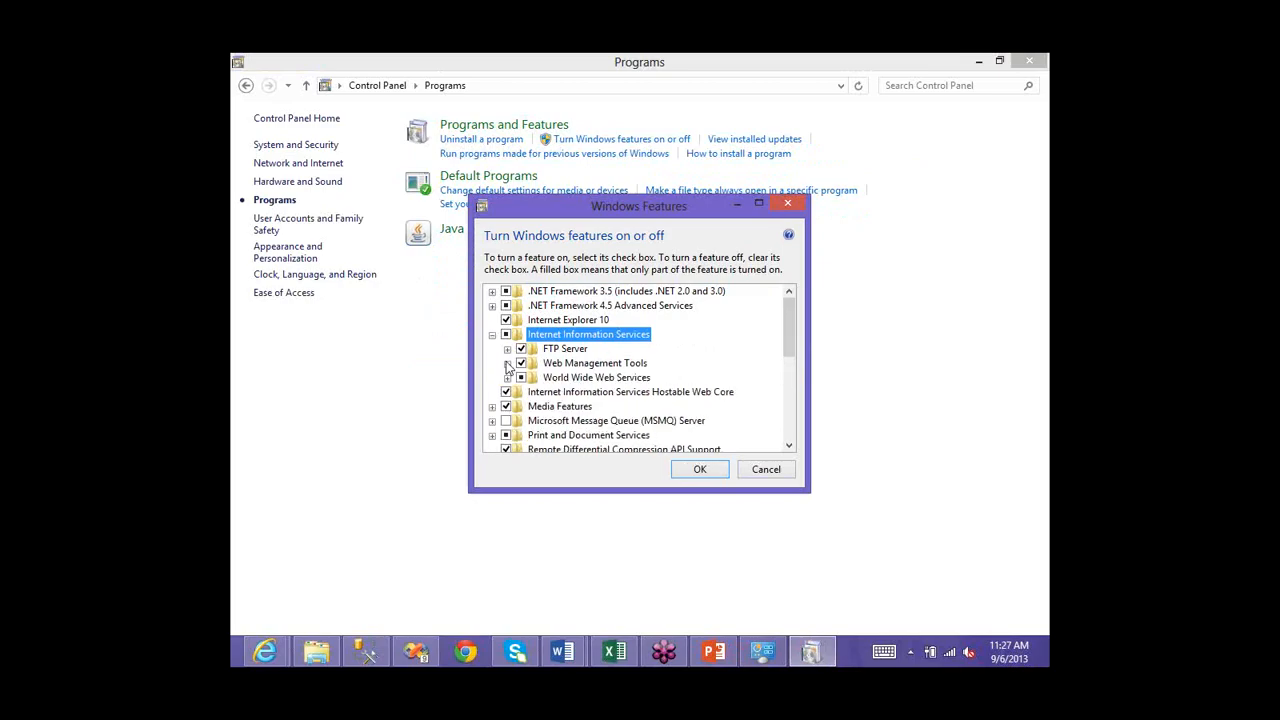
scroll(494, 330, down, 1)
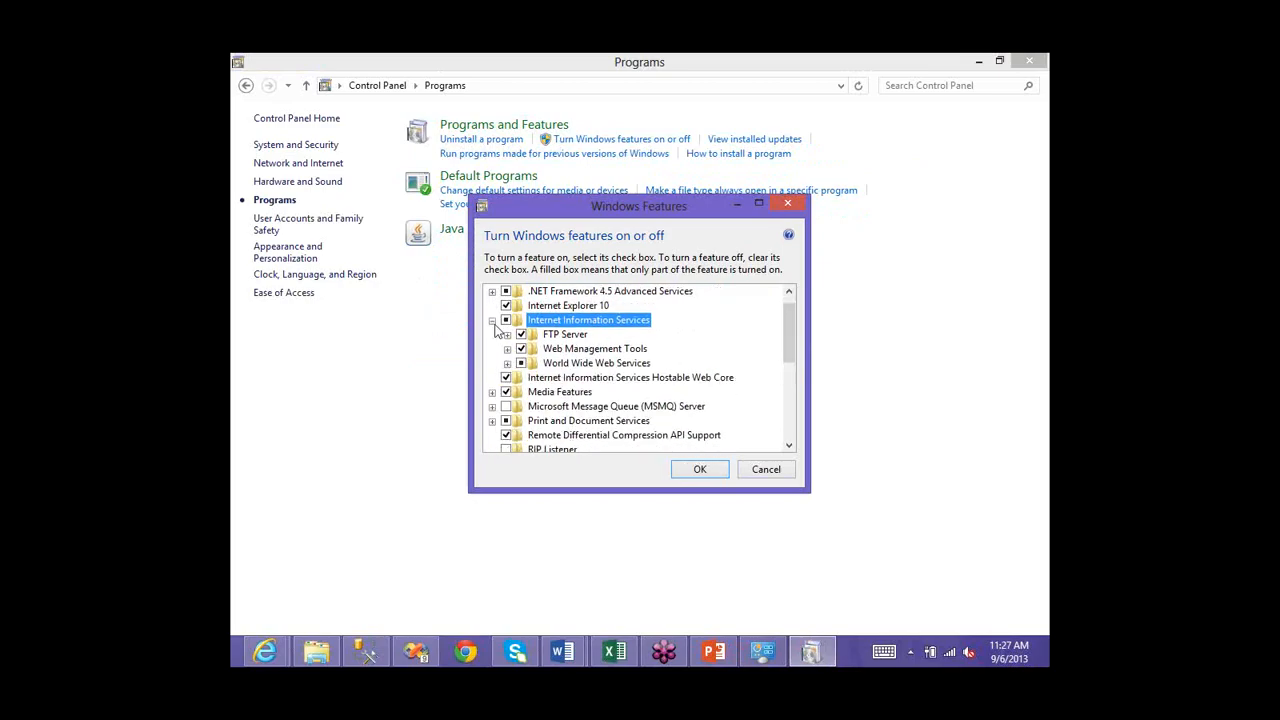
click(492, 320)
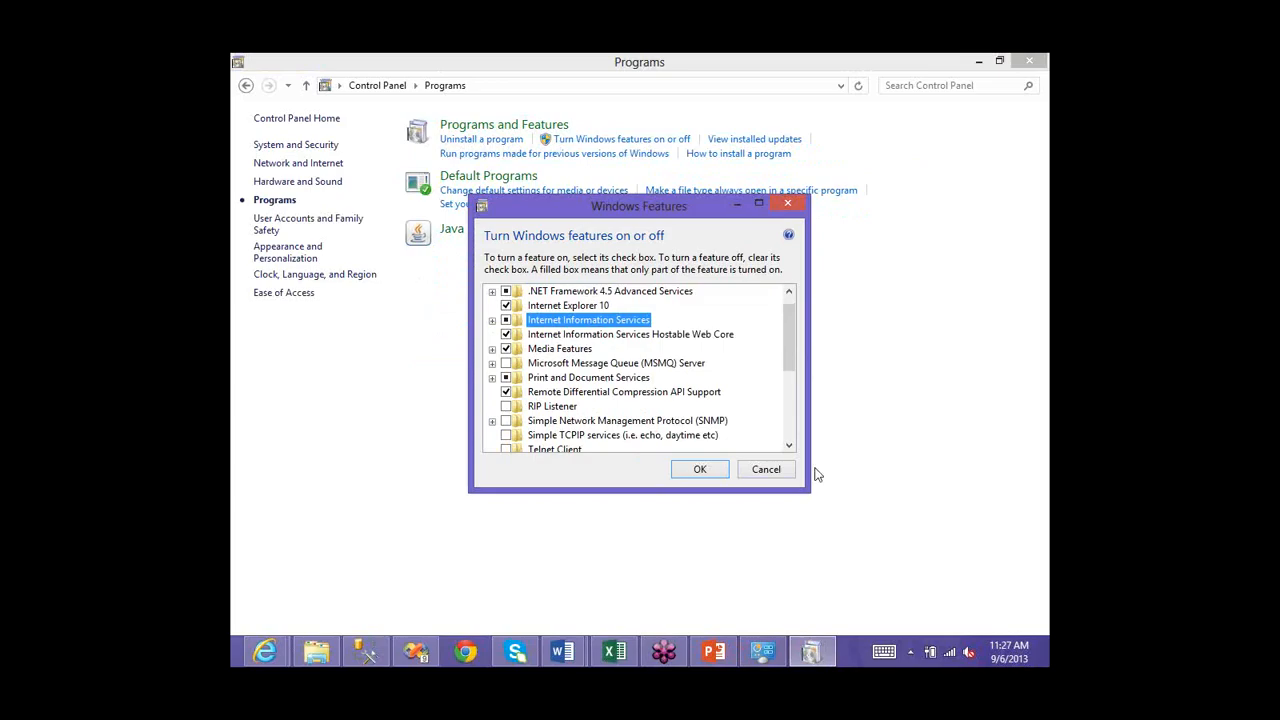
click(768, 470)
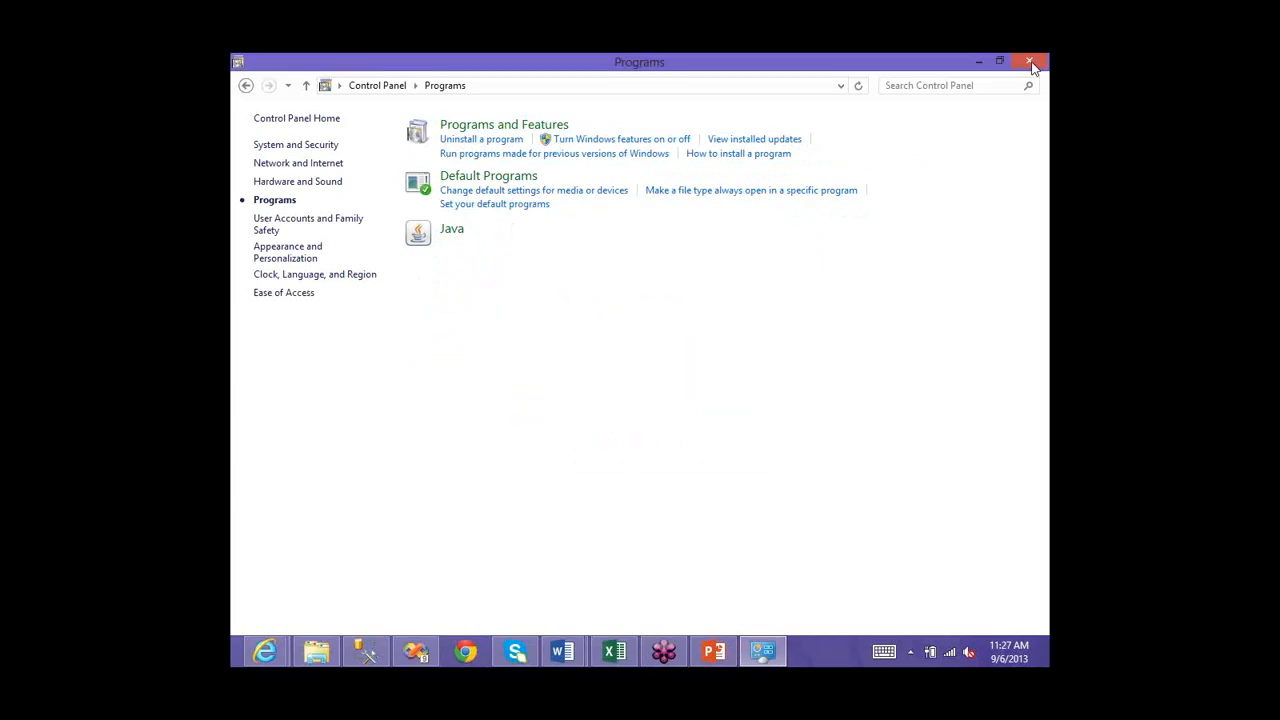
- Name the new Analysis Services project Samplecube and create it
click(259, 651)
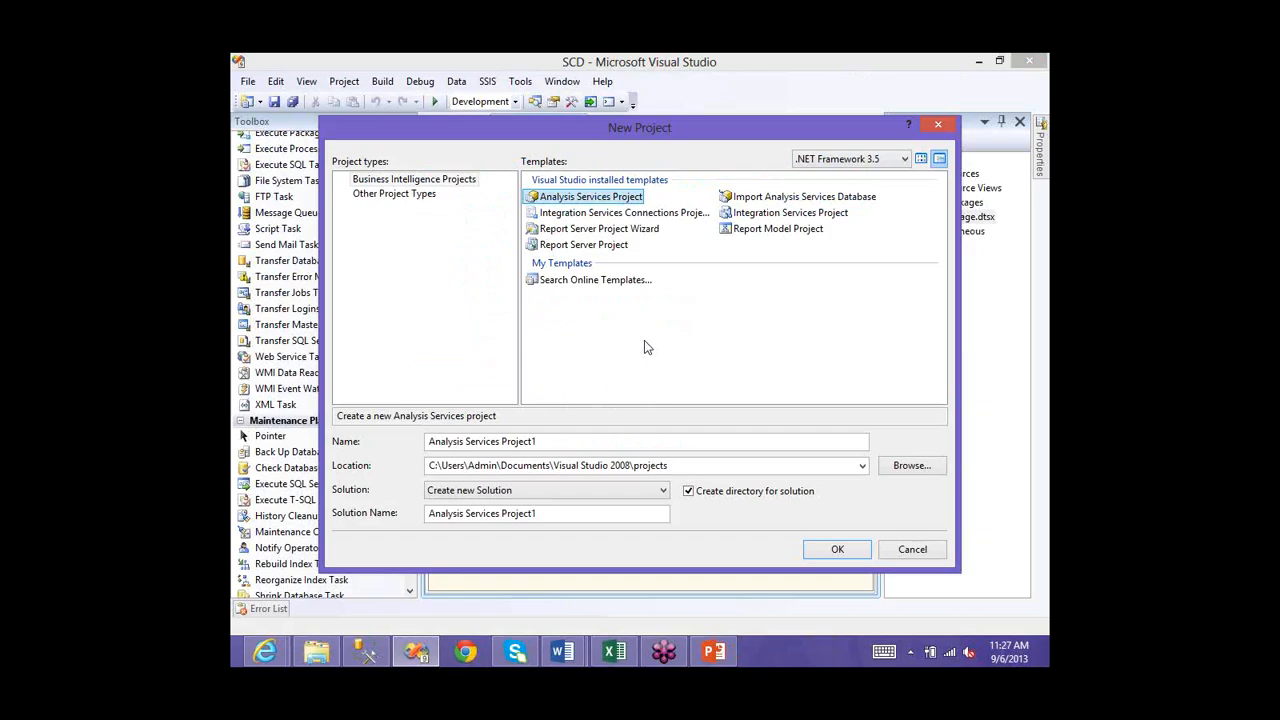
click(541, 443)
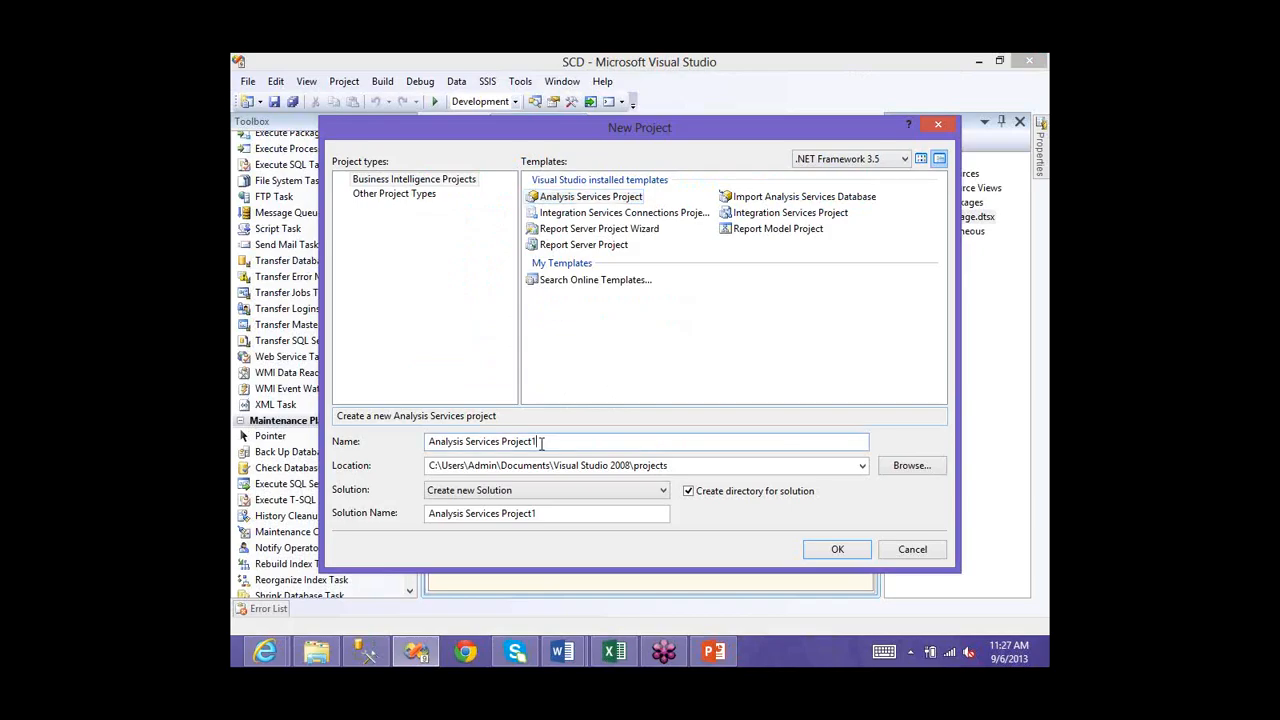
key(BackSpace)
key(BackSpace)
key(BackSpace)
key(BackSpace)
key(BackSpace)
key(BackSpace)
key(BackSpace)
key(BackSpace)
key(BackSpace)
key(BackSpace)
key(BackSpace)
key(BackSpace)
key(BackSpace)
key(BackSpace)
key(BackSpace)
key(BackSpace)
key(BackSpace)
key(BackSpace)
key(BackSpace)
key(BackSpace)
key(BackSpace)
key(BackSpace)
key(BackSpace)
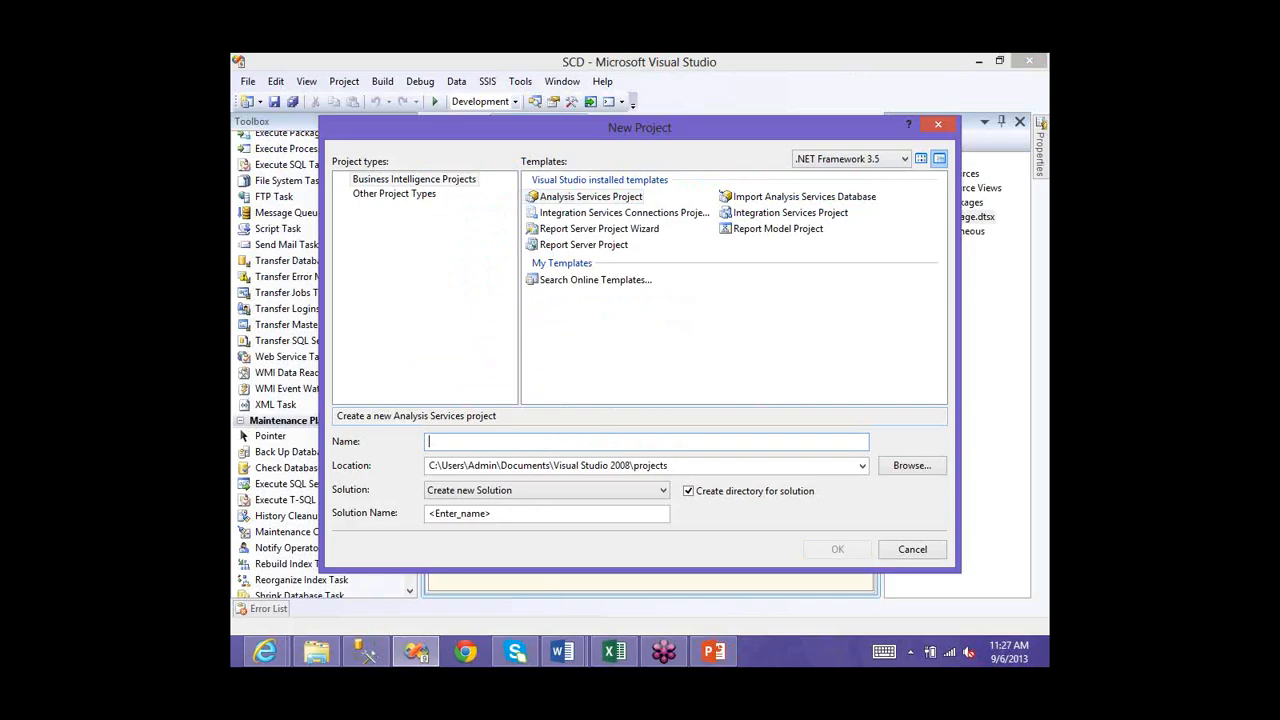
text(Sim)
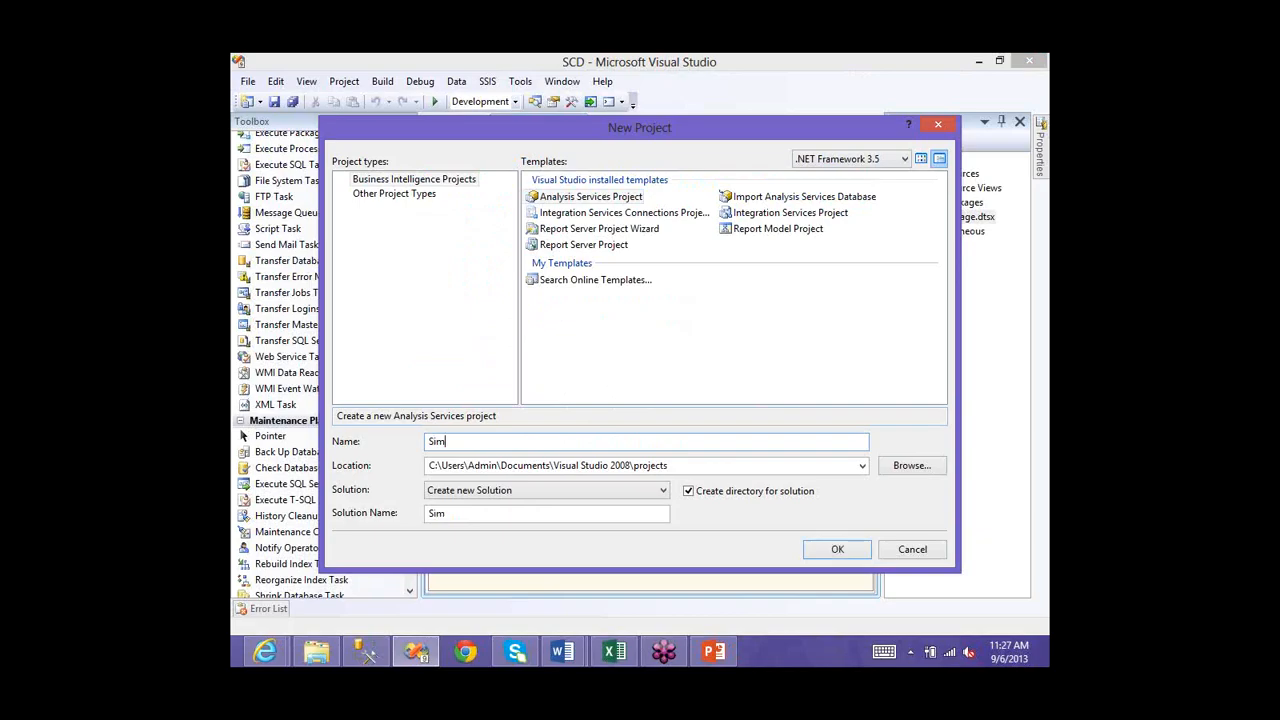
text(p)
key(BackSpace)
key(BackSpace)
key(BackSpace)
text(amplecube)
click(830, 550)
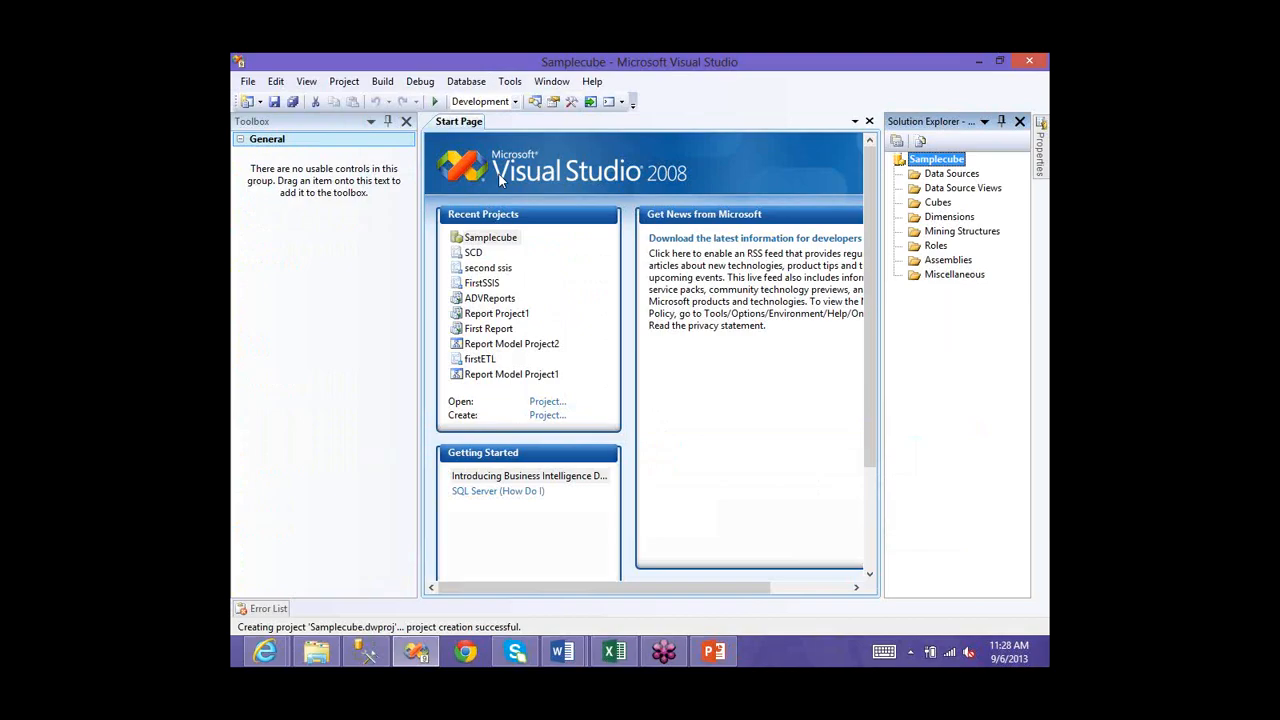
click(406, 121)
click(956, 189)
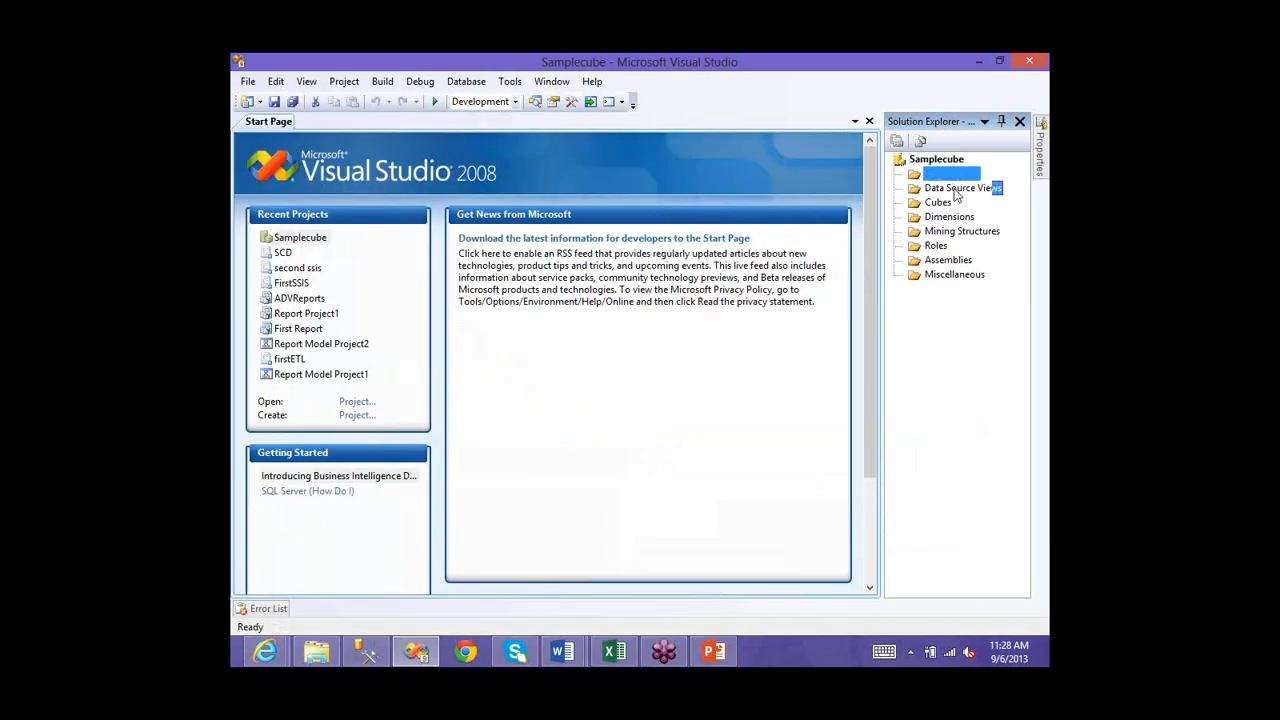
click(949, 232)
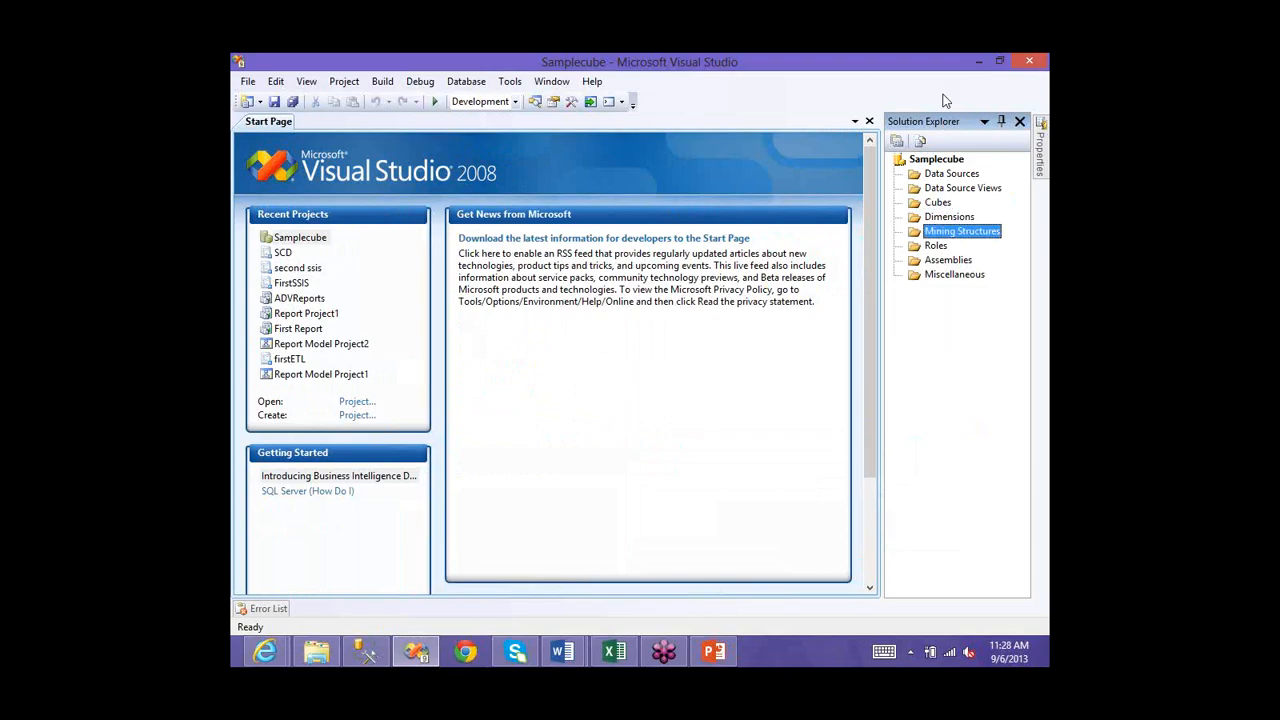
click(934, 246)
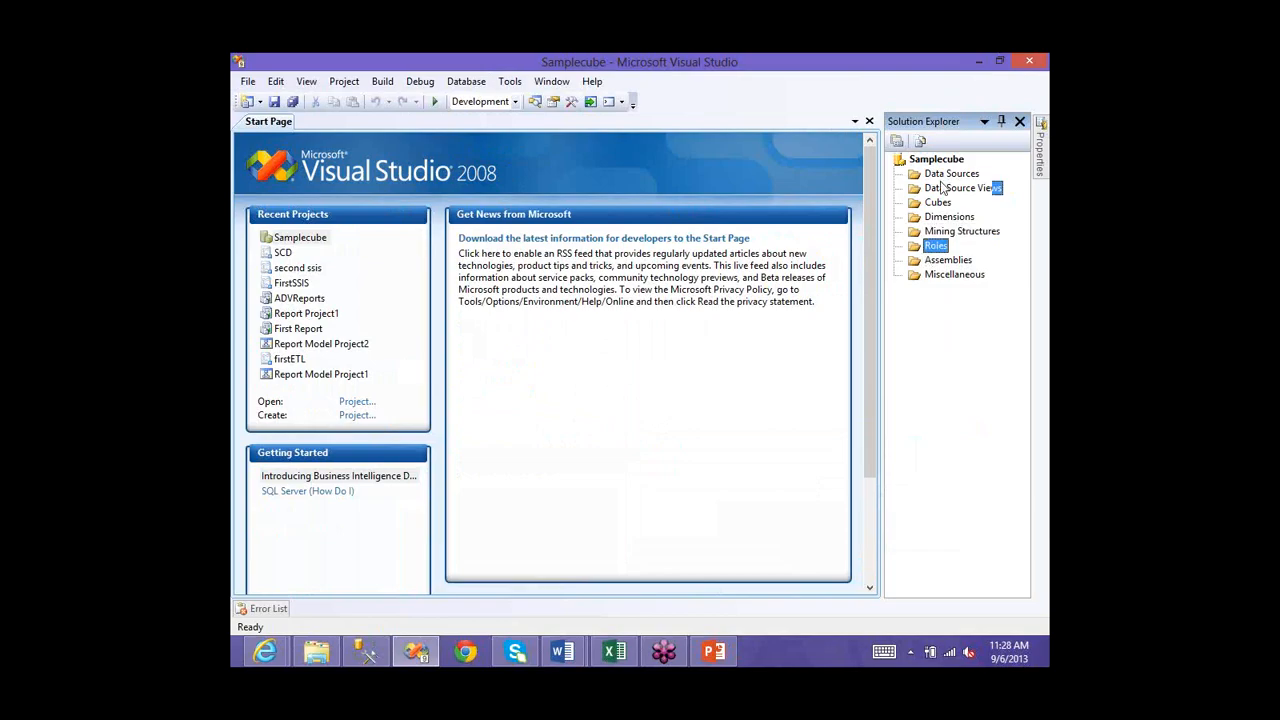
click(942, 188)
click(933, 176)
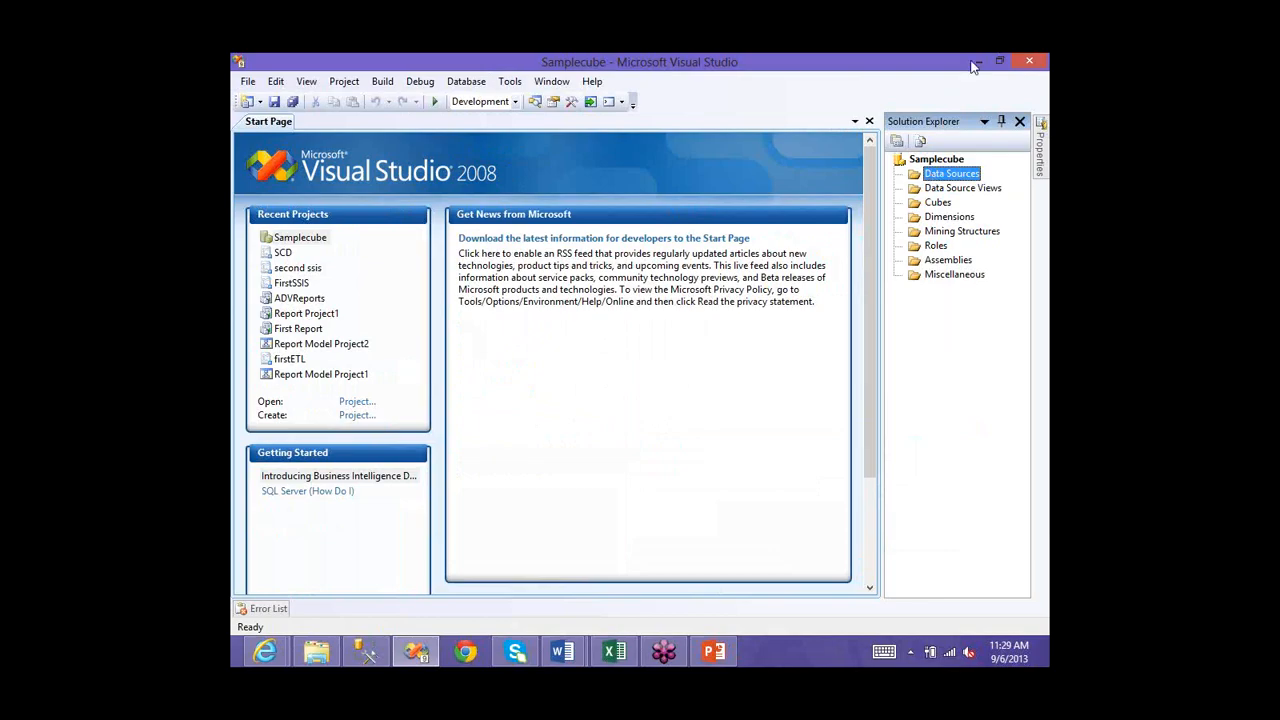
- In Management Studio, collapse the AdventureWorks2008R2 and AdventureWorksDW table nodes, then minimize it
click(369, 657)
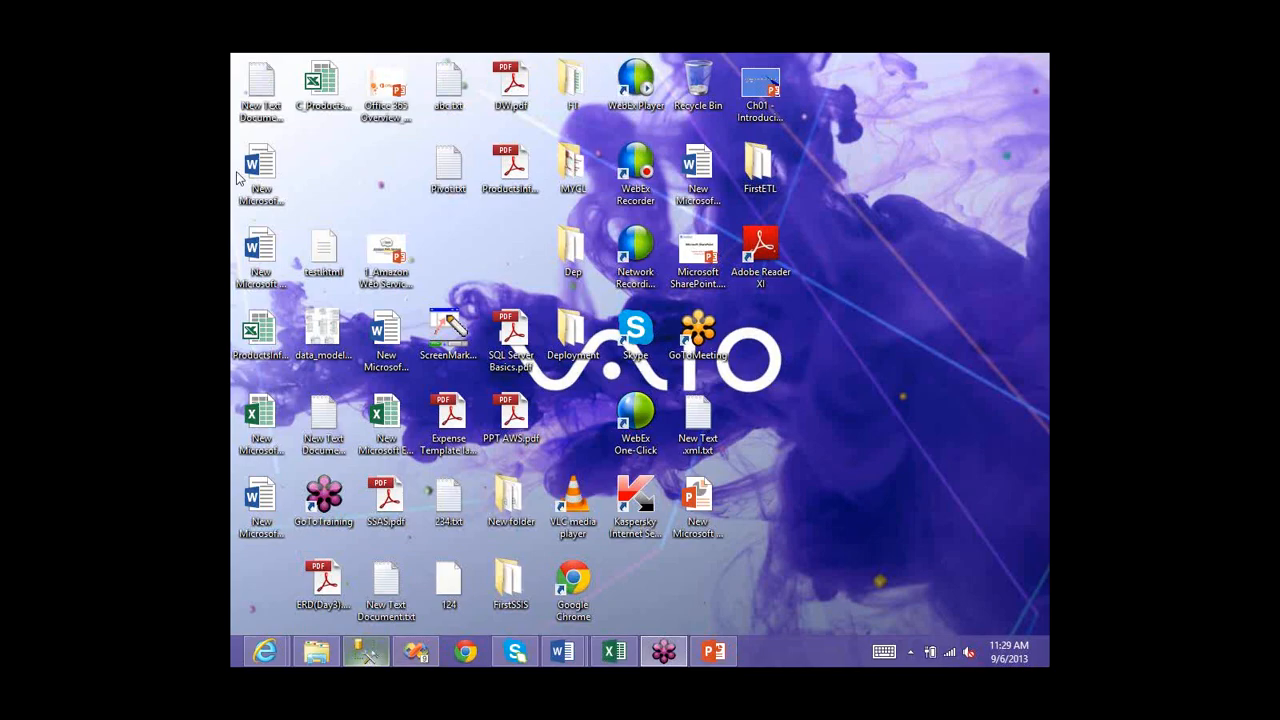
mouse_move(237, 173)
click(305, 210)
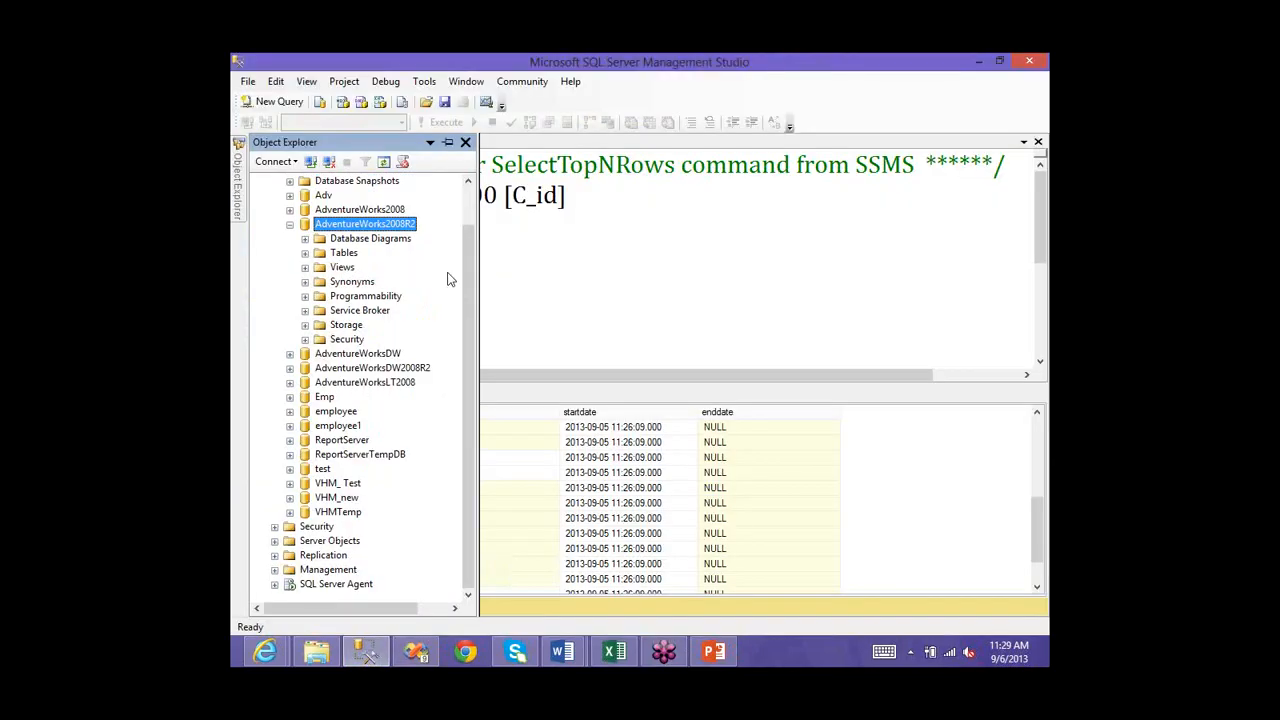
click(290, 225)
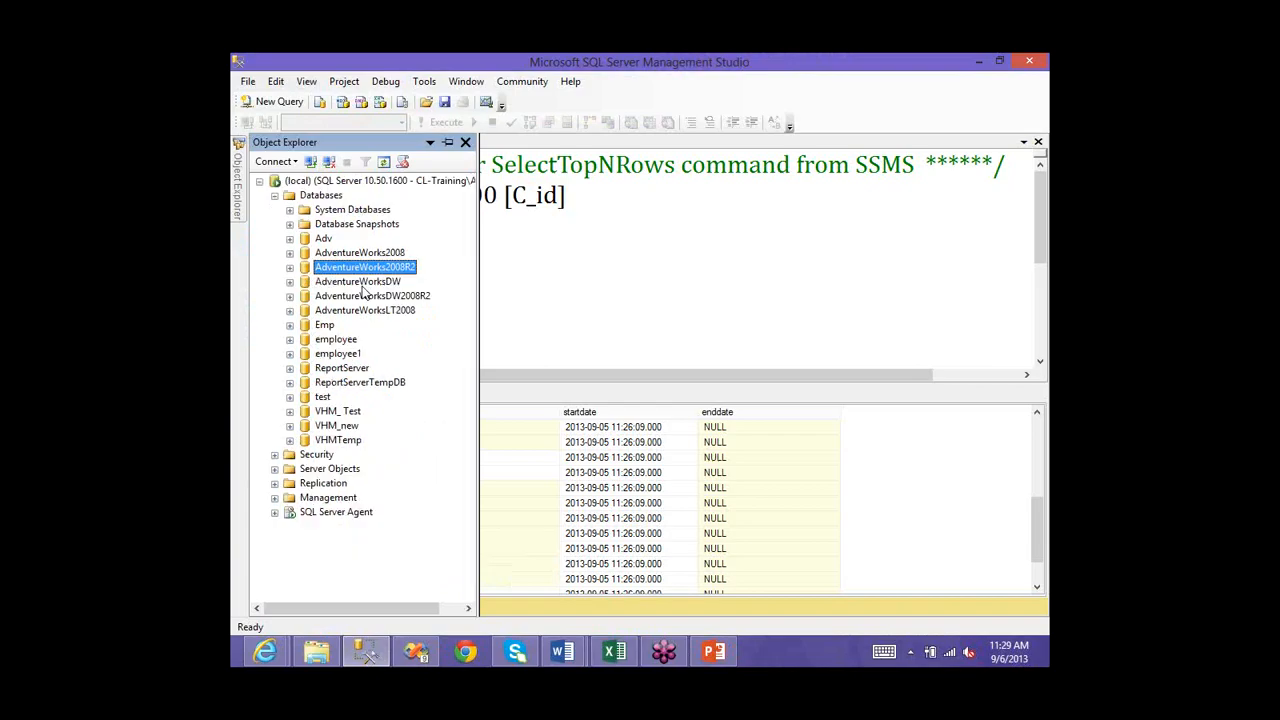
click(362, 286)
click(366, 295)
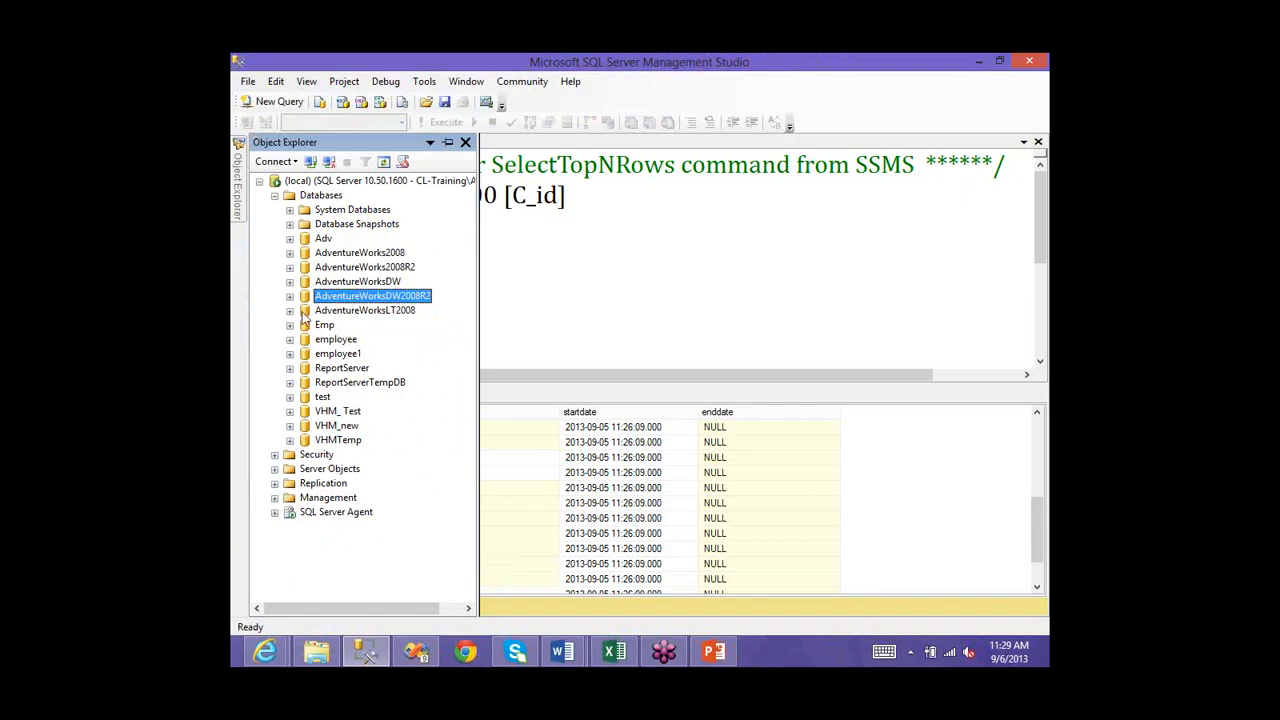
drag(468, 357, 468, 509)
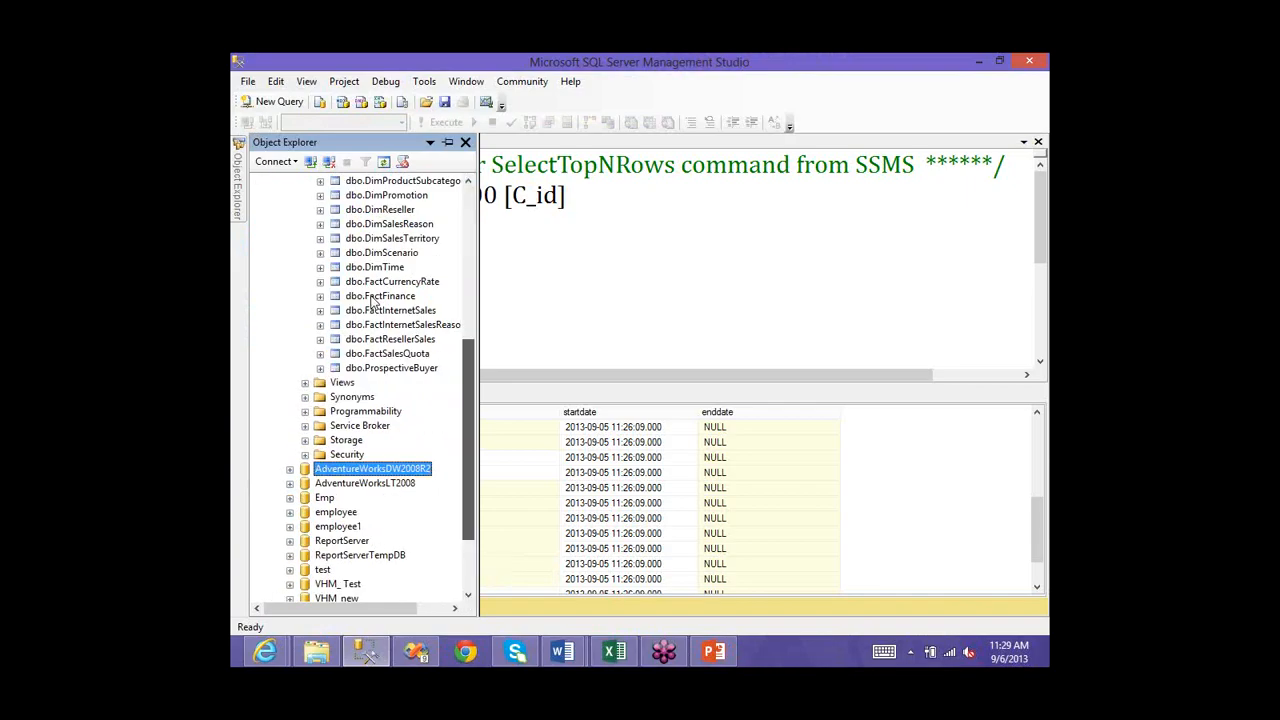
scroll(372, 302, up, 3)
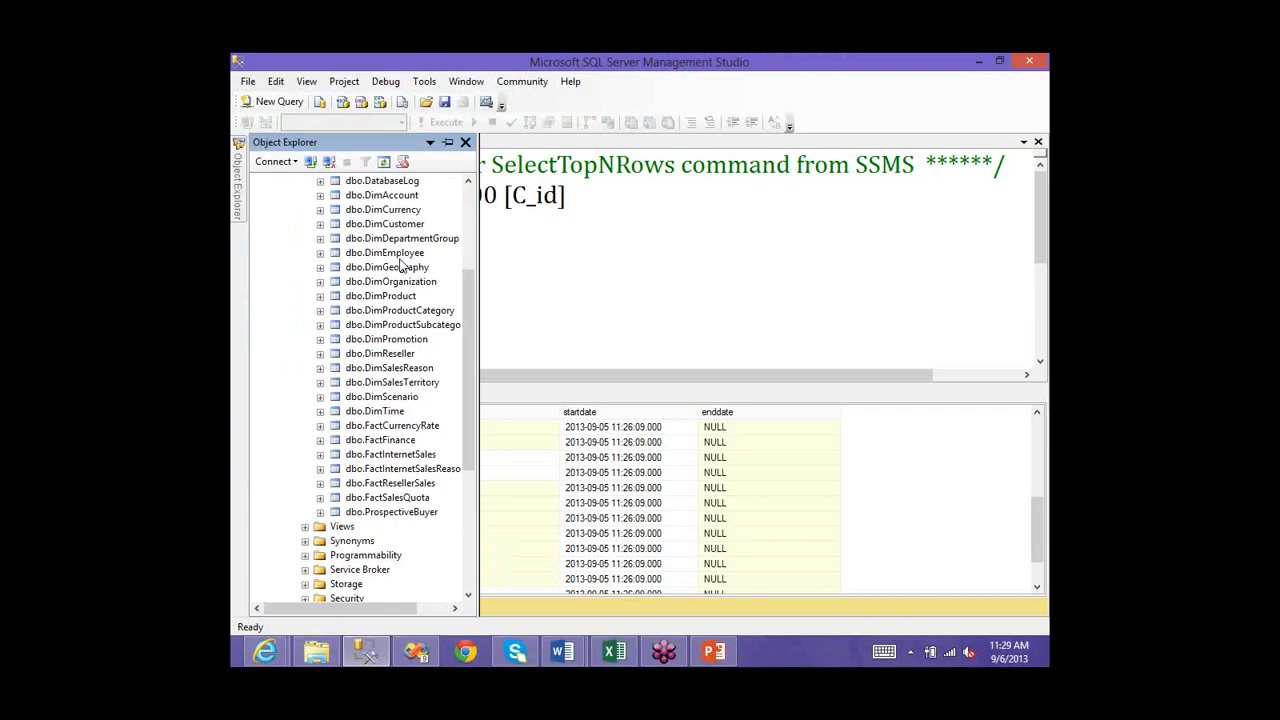
scroll(285, 249, up, 3)
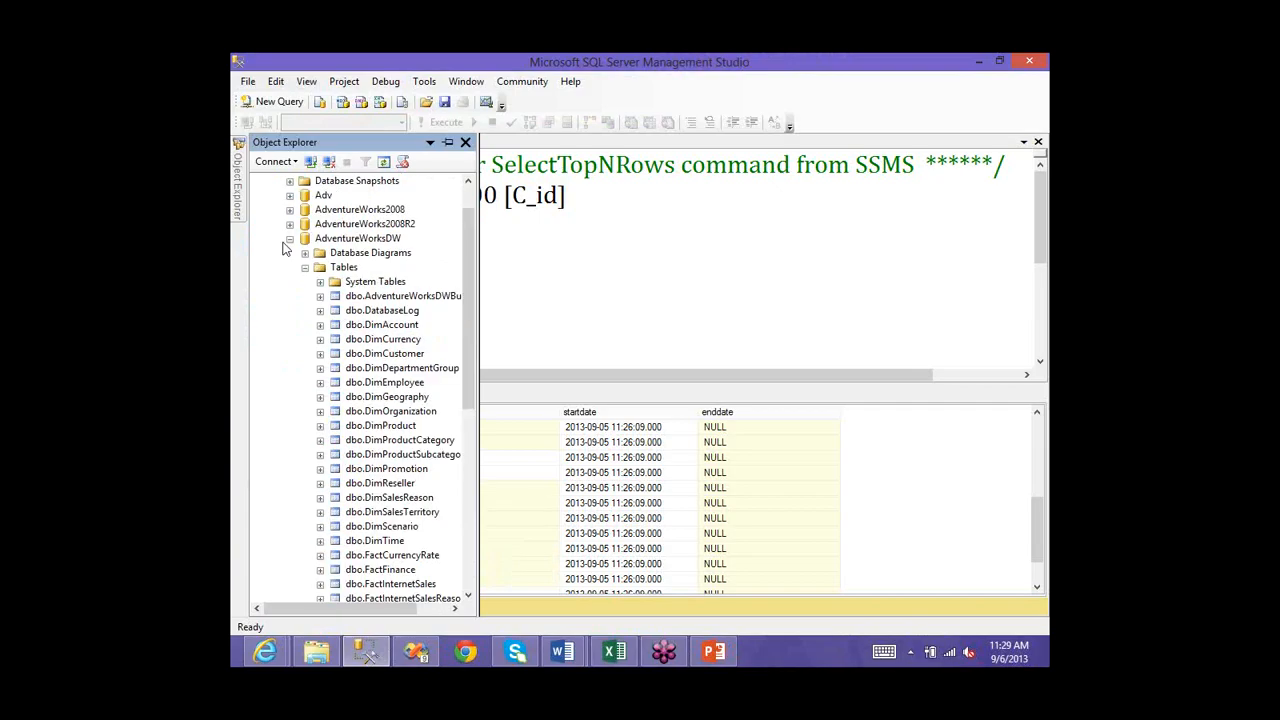
click(305, 267)
click(980, 63)
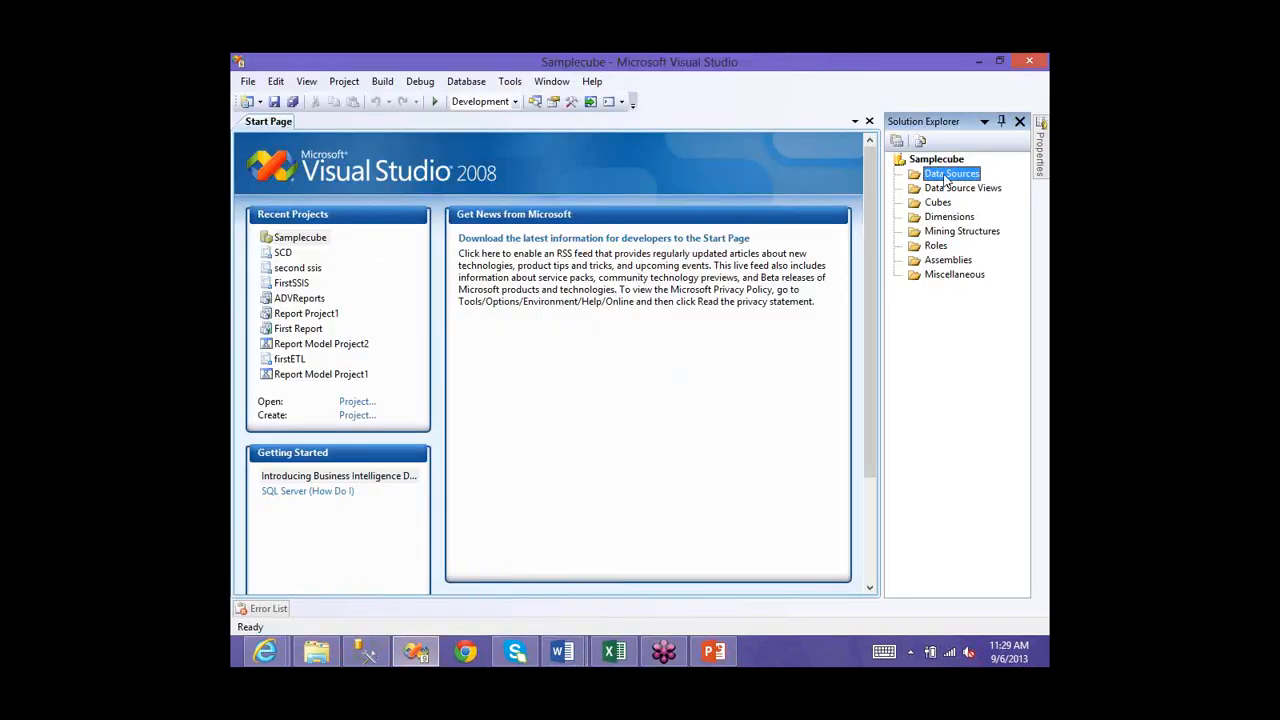
right_click(943, 175)
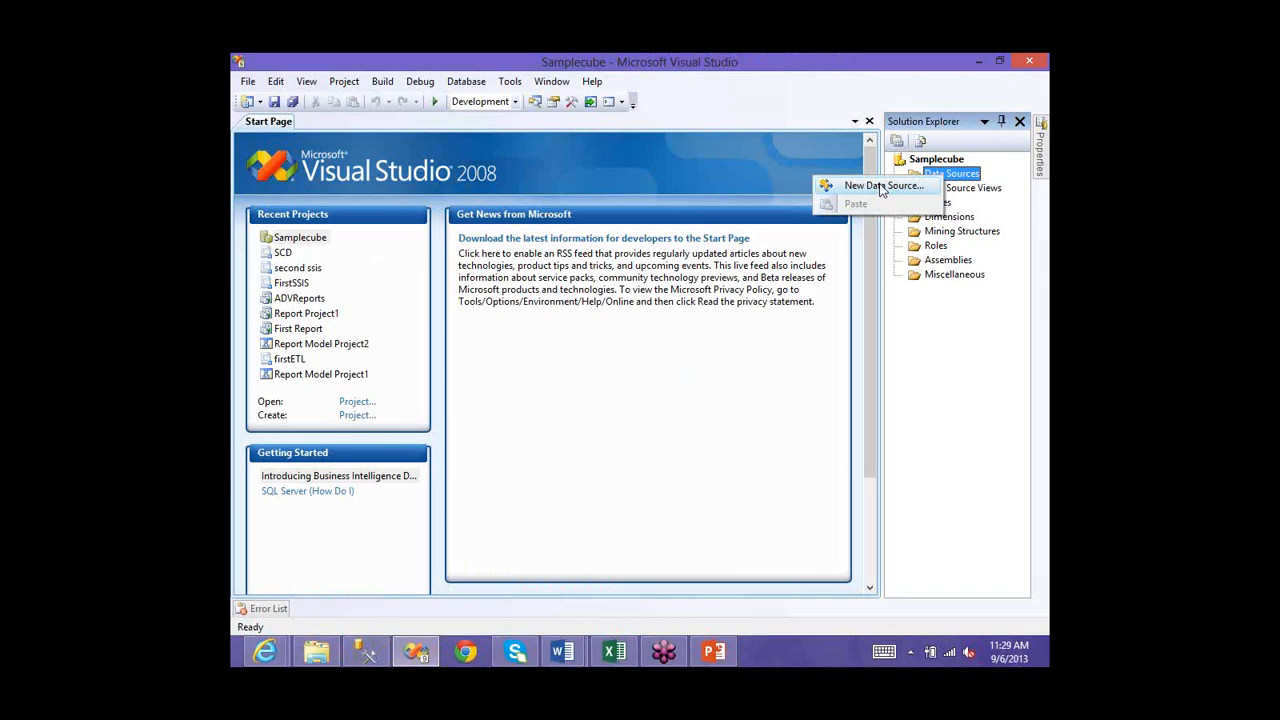
click(928, 185)
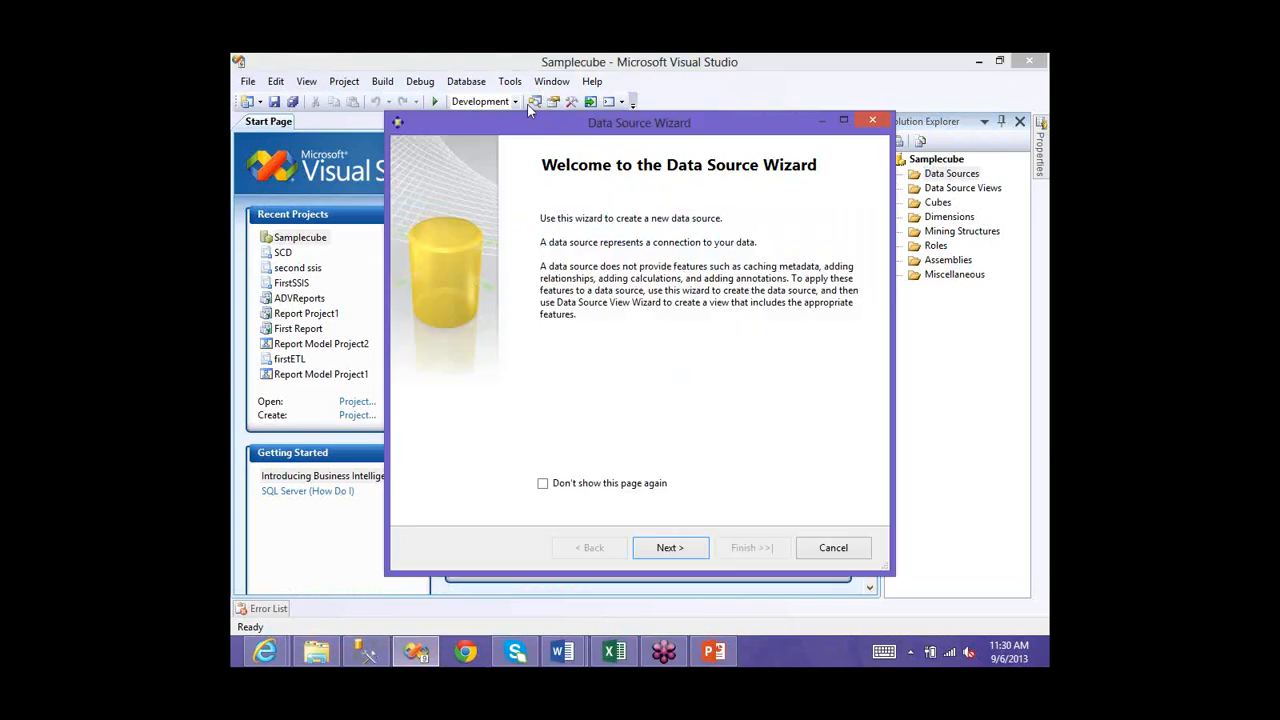
double_click(522, 121)
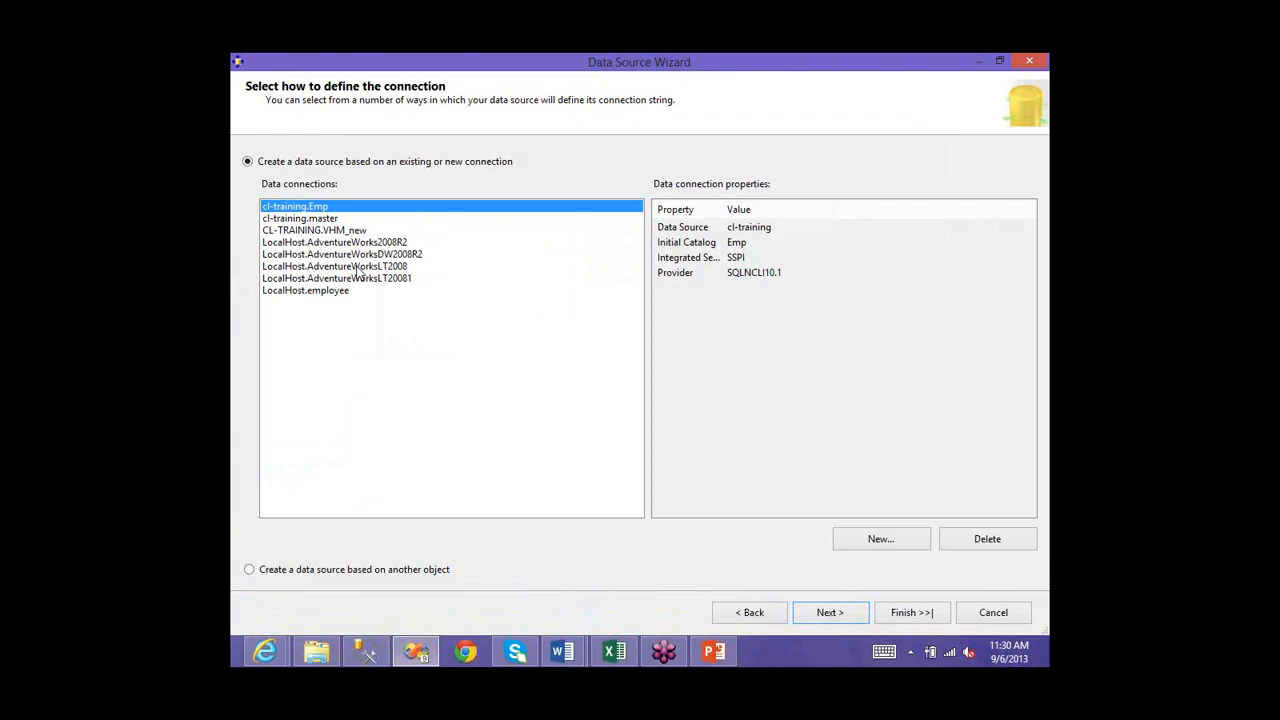
click(361, 256)
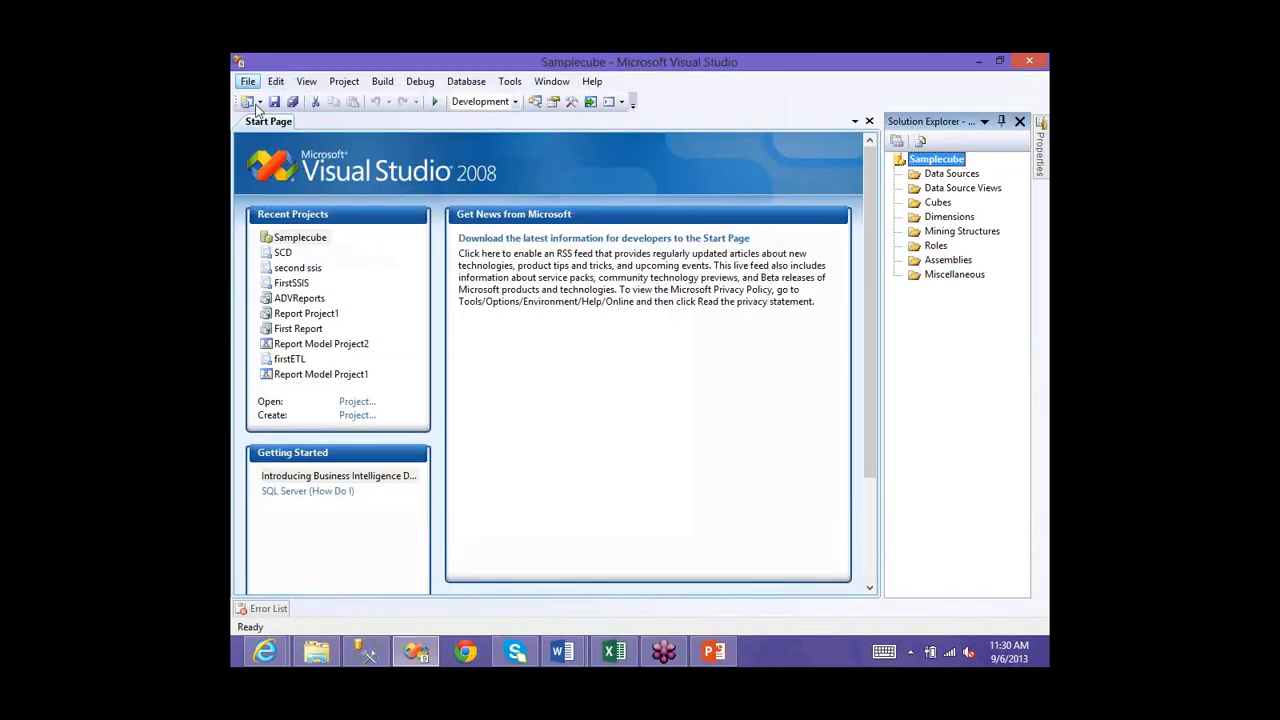
- Cancel the New Project dialog and choose New Data Source from the Data Sources folder's context menu
click(247, 81)
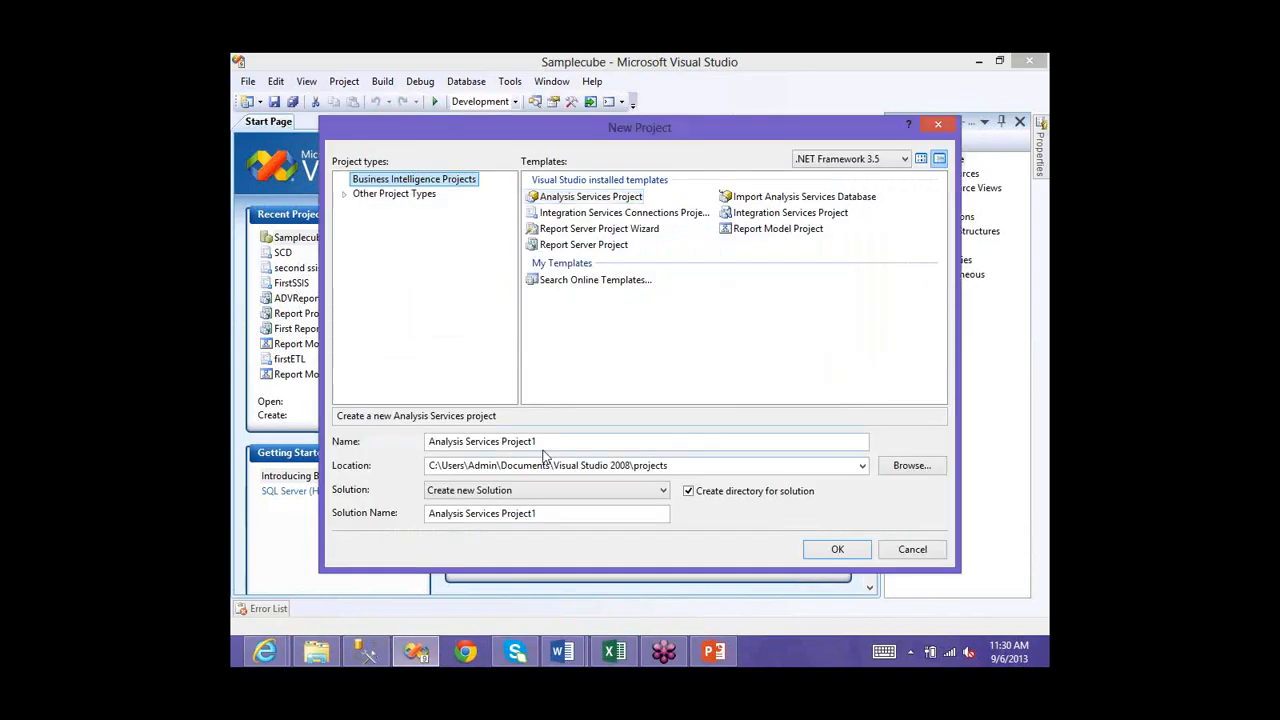
click(912, 550)
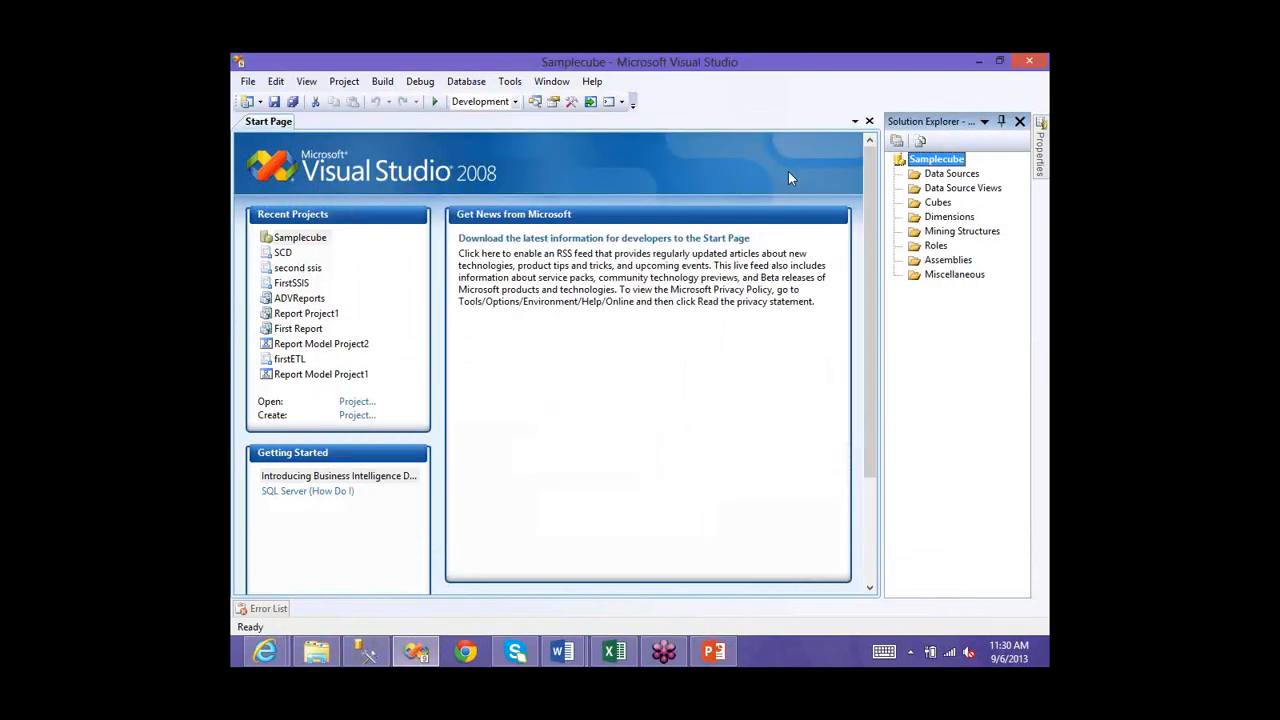
click(931, 176)
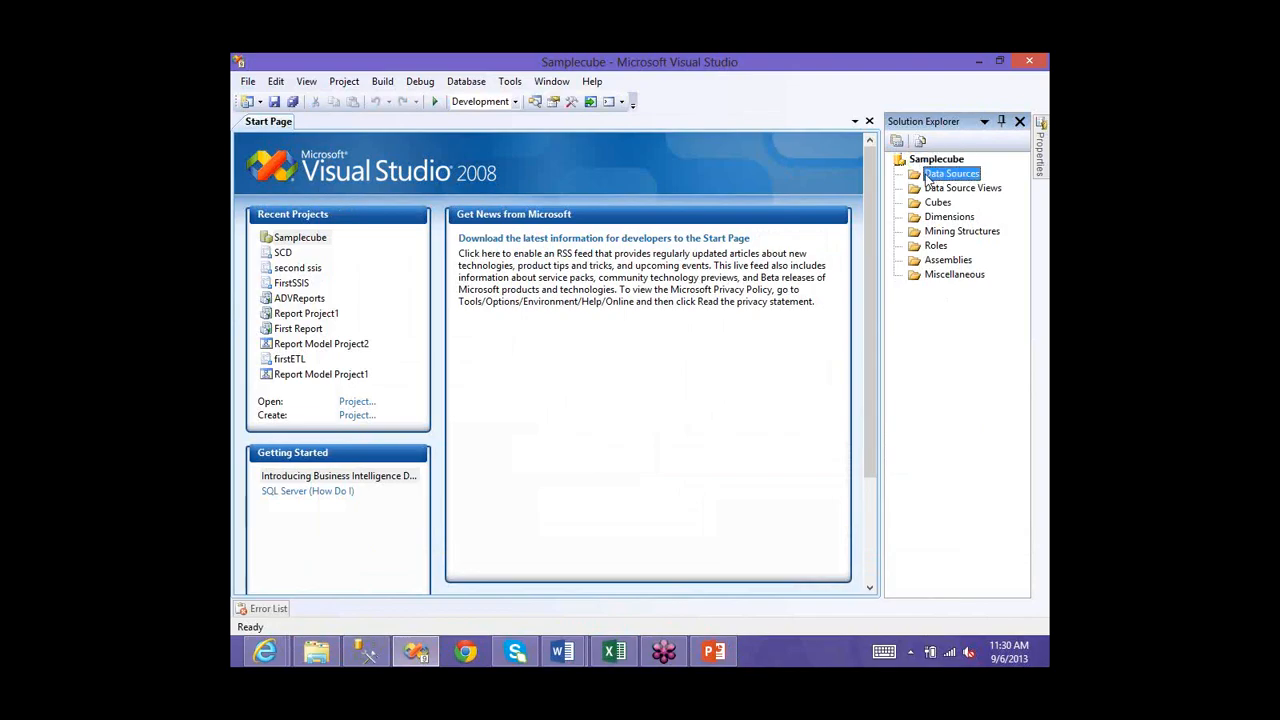
right_click(932, 172)
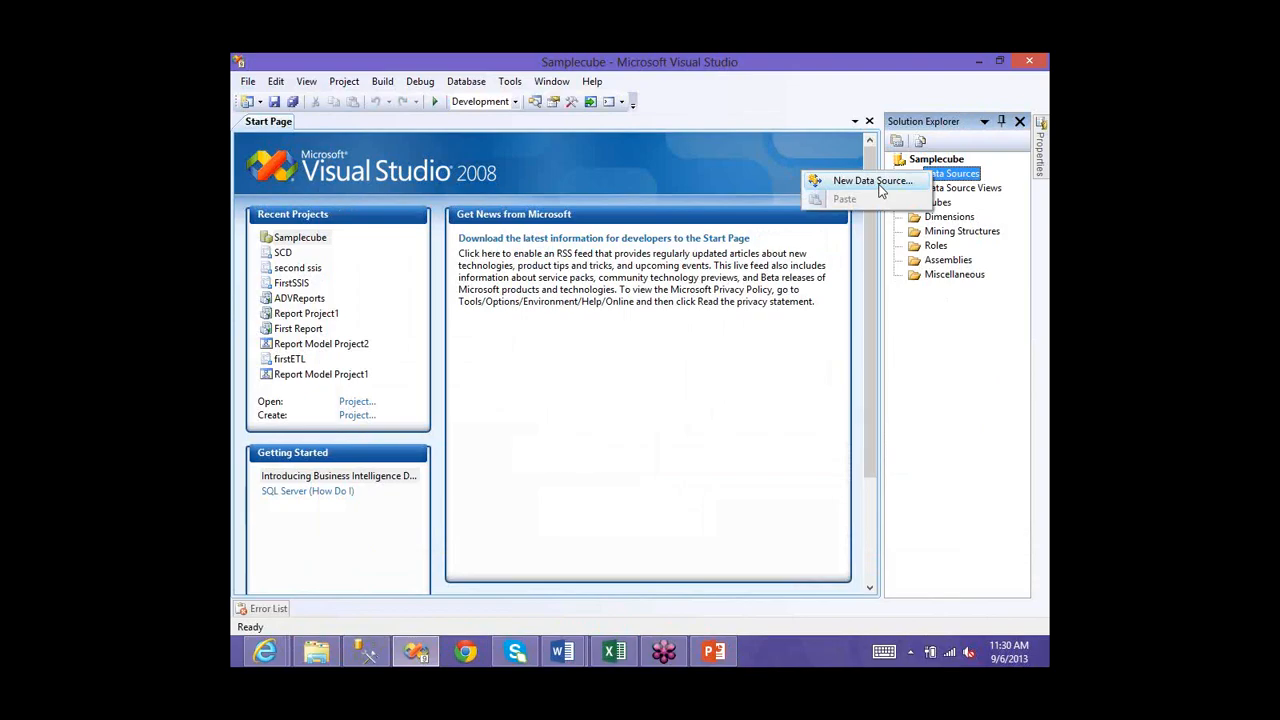
click(872, 181)
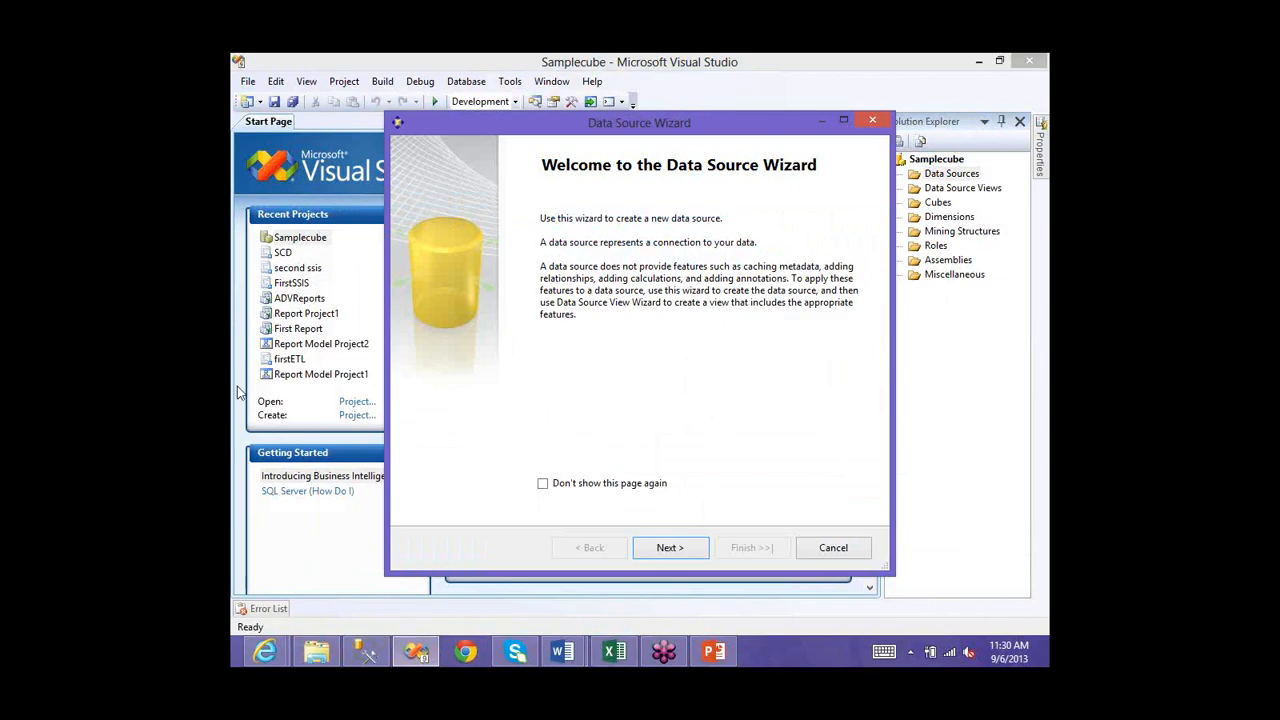
key(alt+Tab)
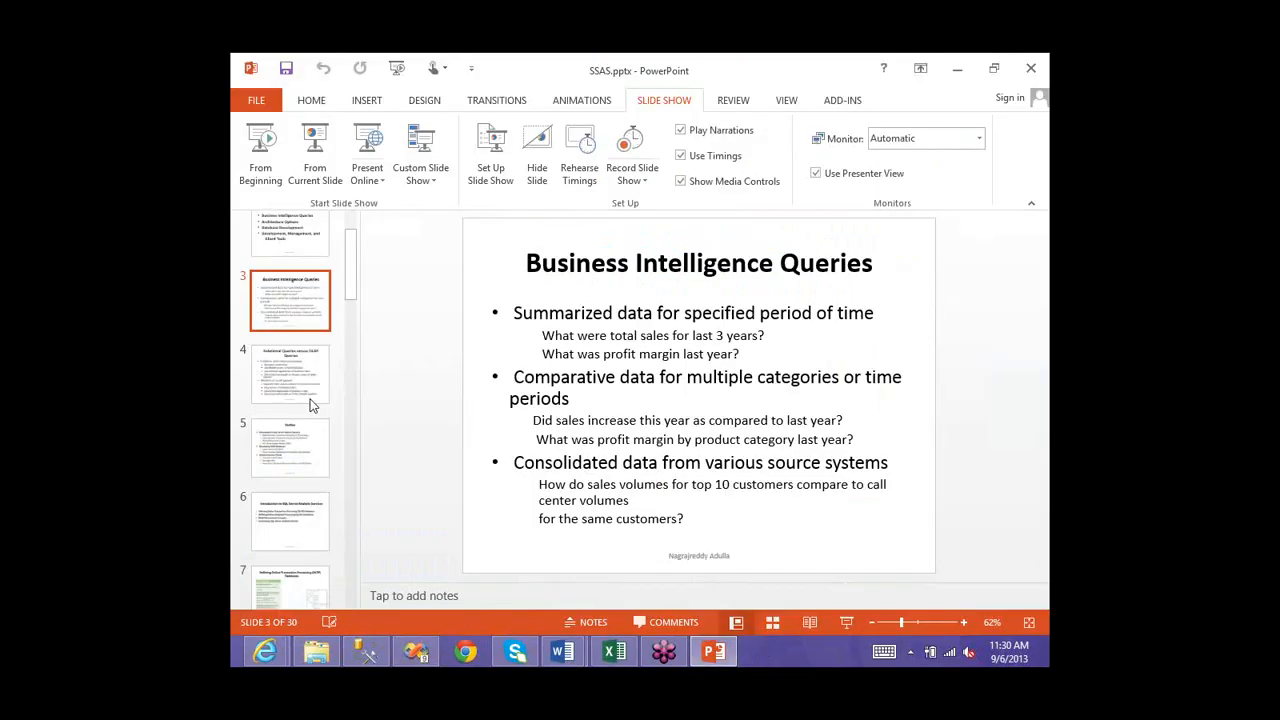
scroll(310, 405, down, 5)
scroll(300, 397, down, 5)
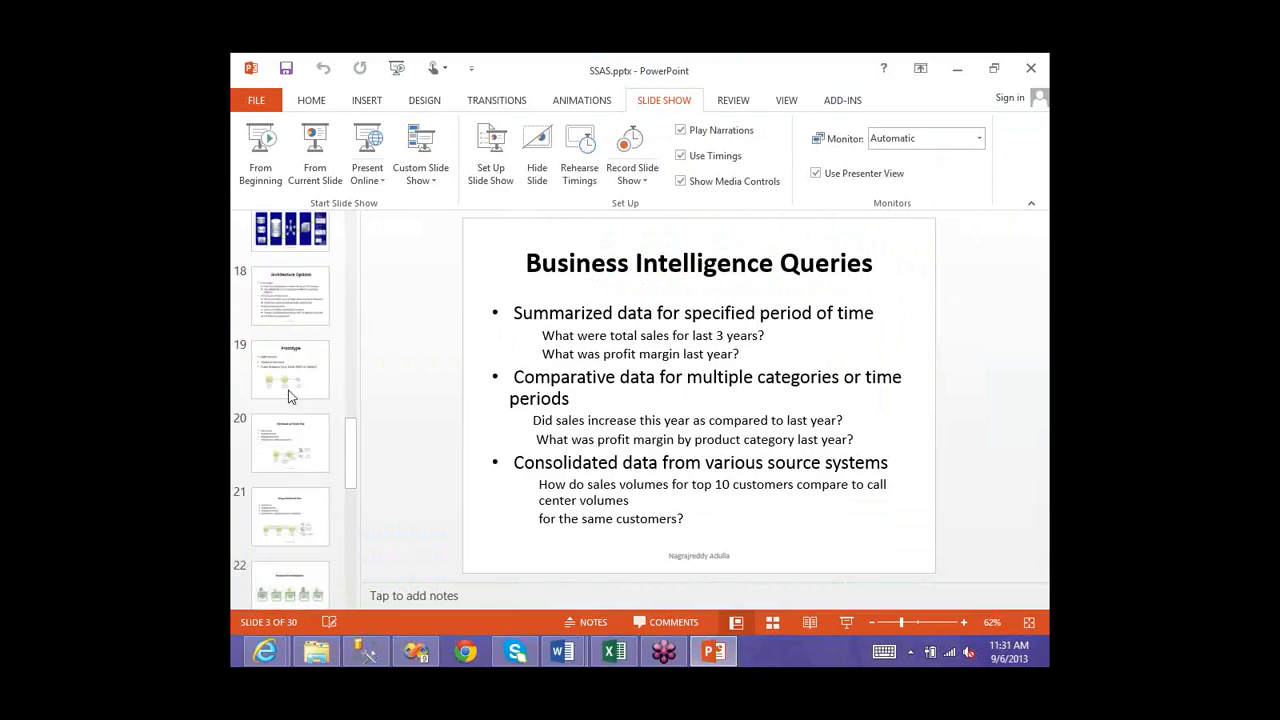
scroll(290, 397, down, 3)
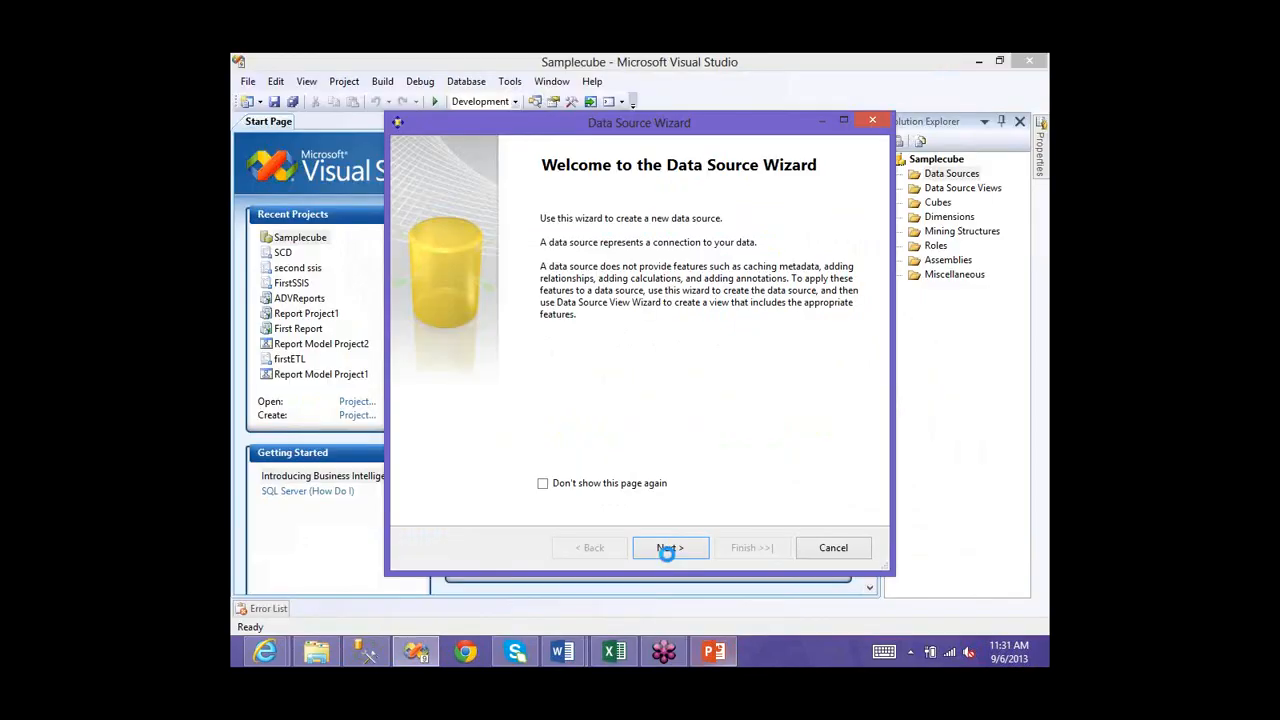
- Select the LocalHost.AdventureWorksDW2008R2 connection and advance to the Impersonation Information password field
click(667, 548)
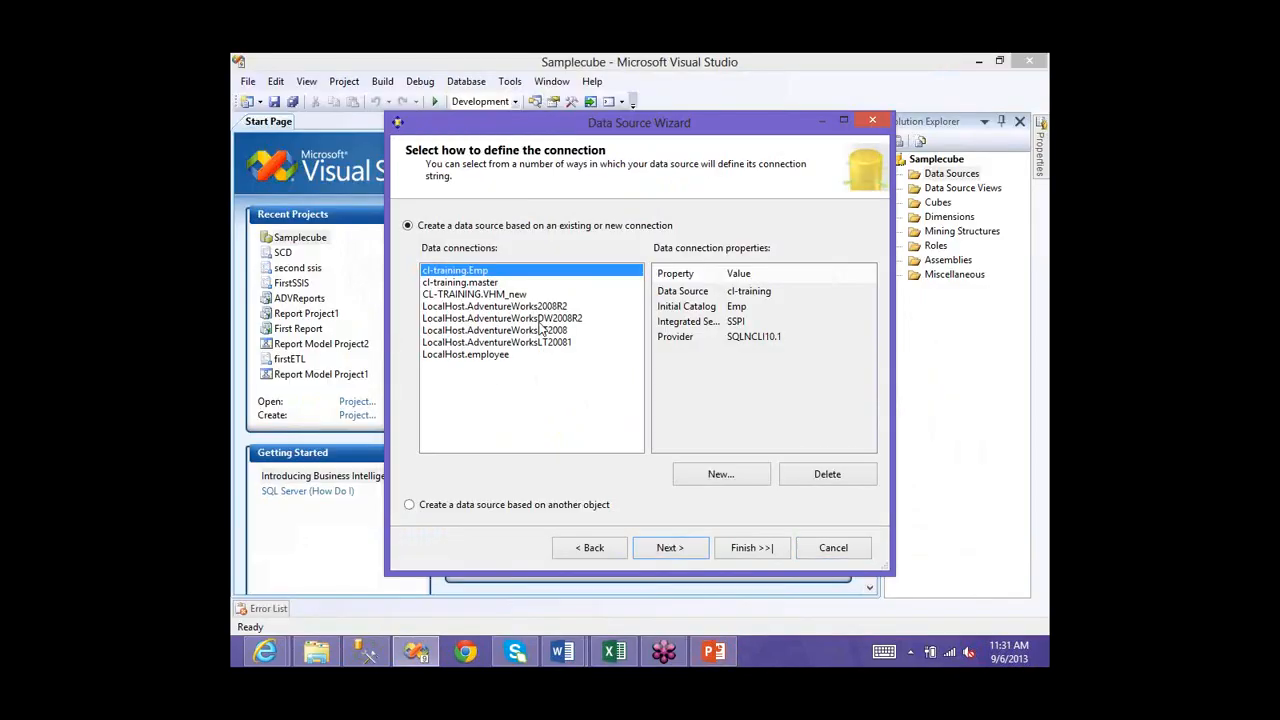
click(539, 321)
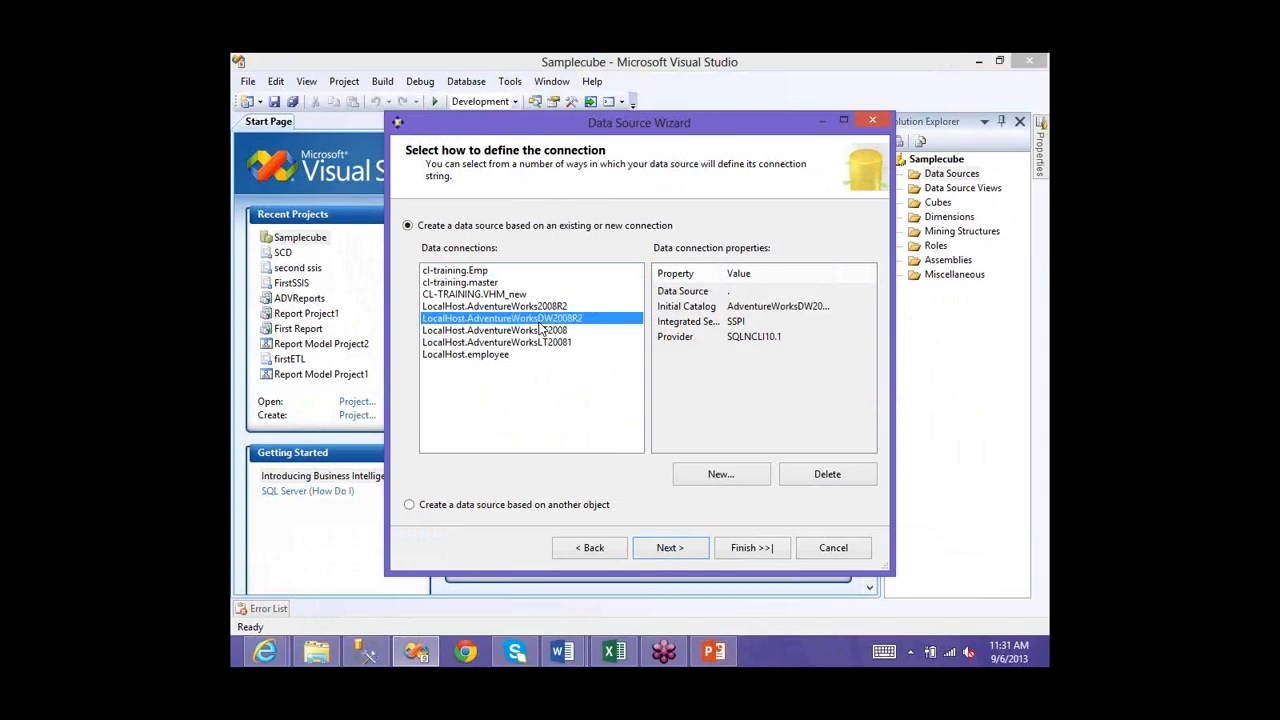
click(716, 475)
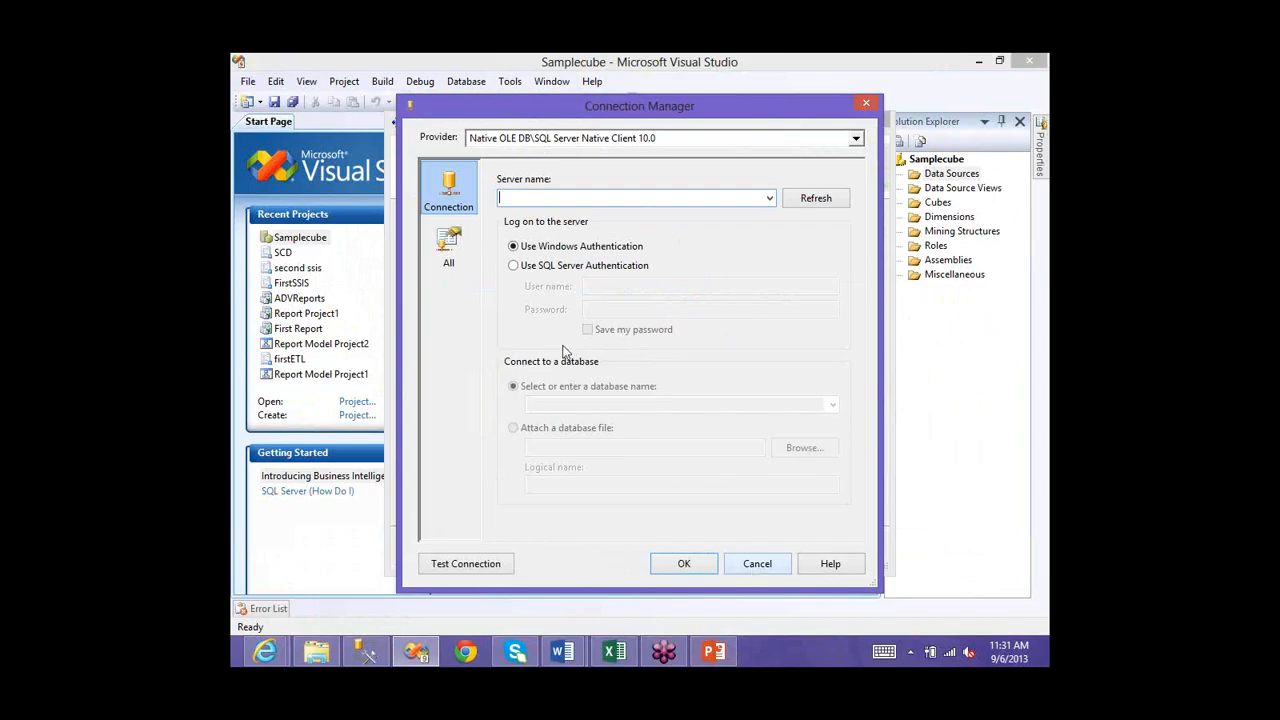
click(753, 564)
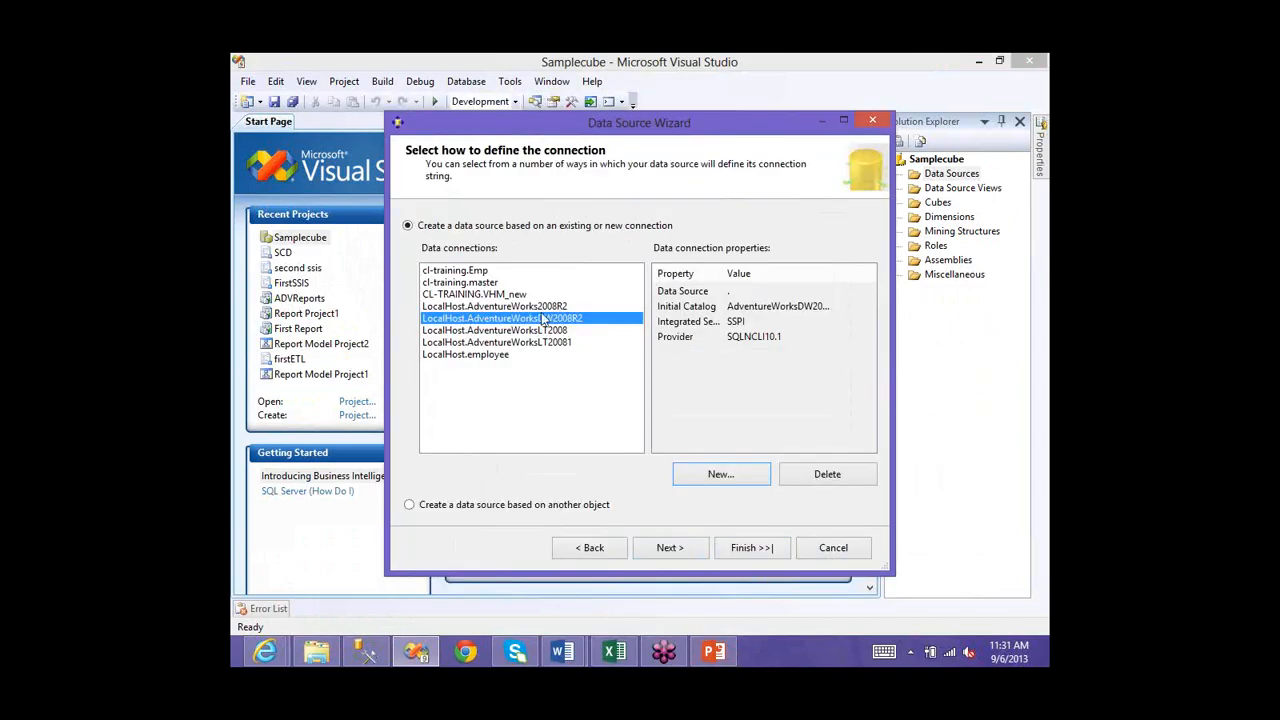
click(665, 550)
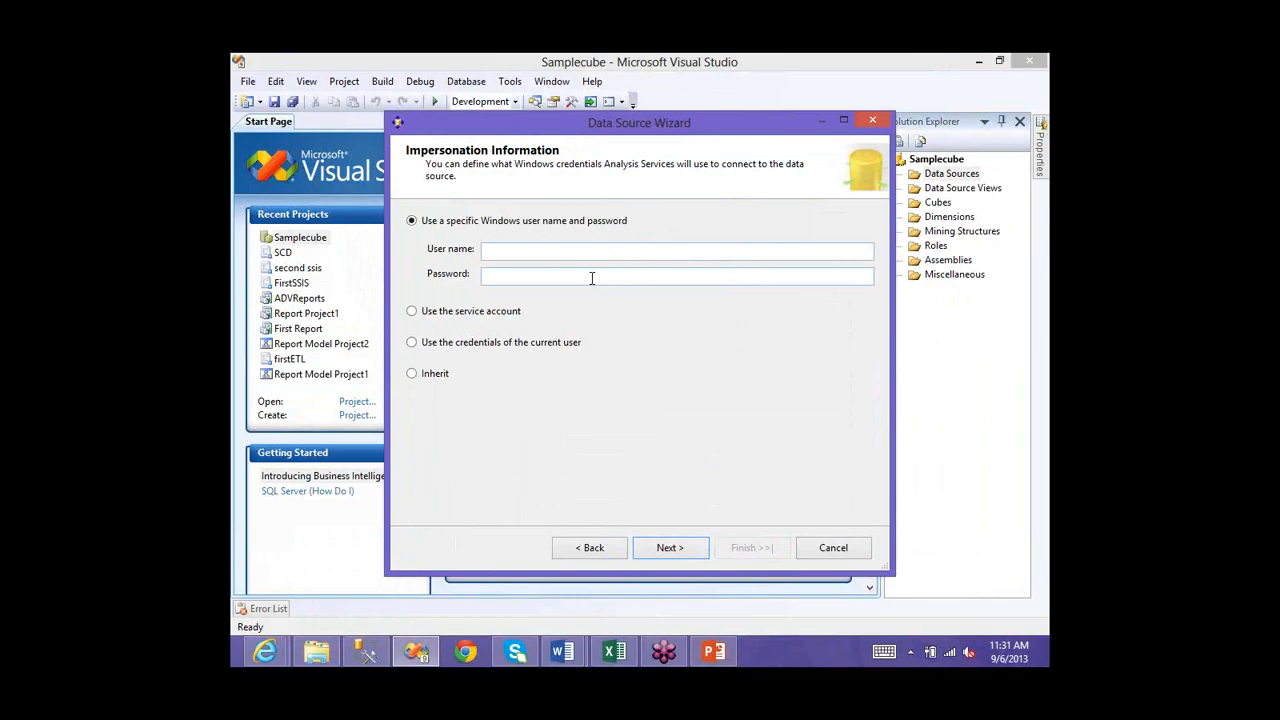
click(594, 275)
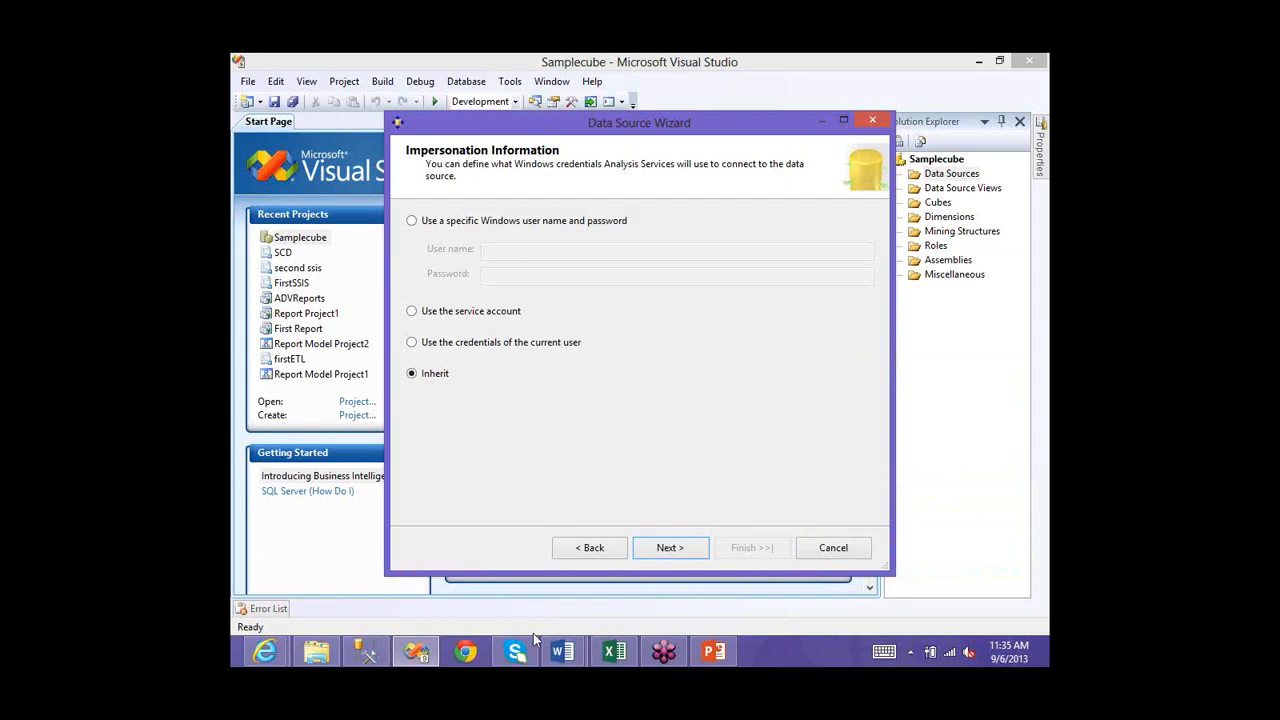
- Choose a new data connection, keep Inherit impersonation, and advance to Completing the Wizard
click(580, 547)
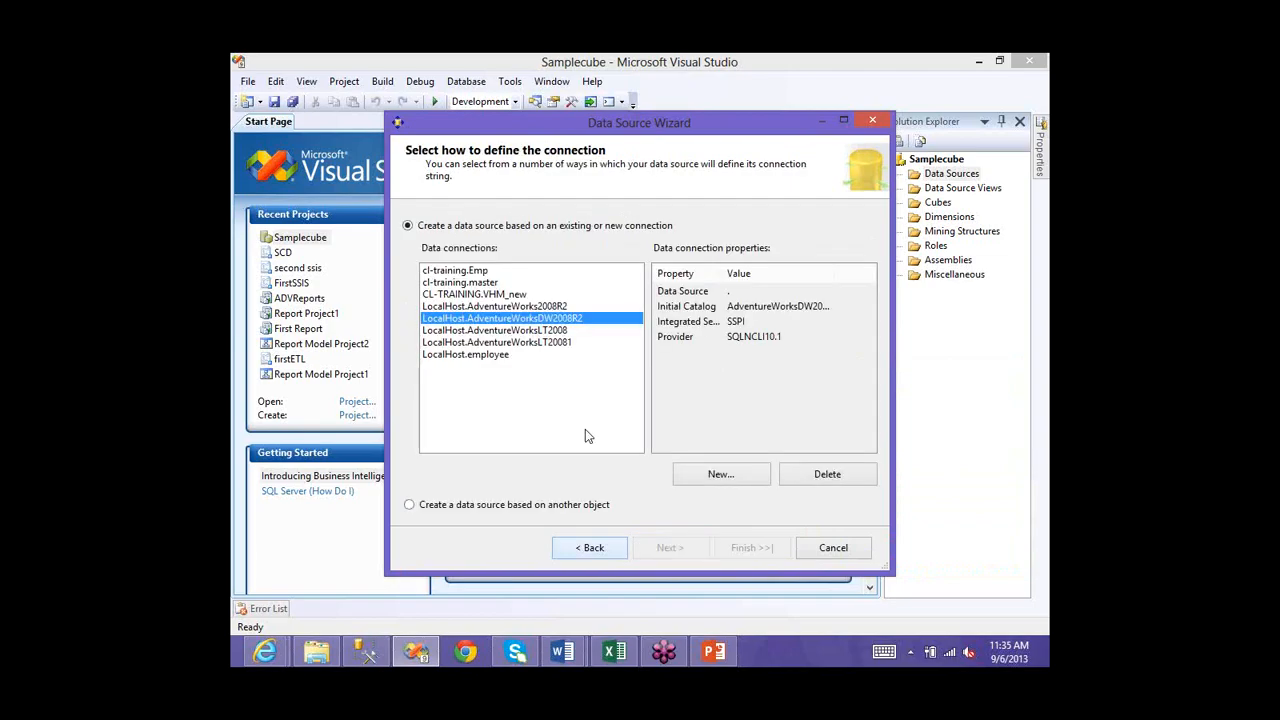
click(720, 476)
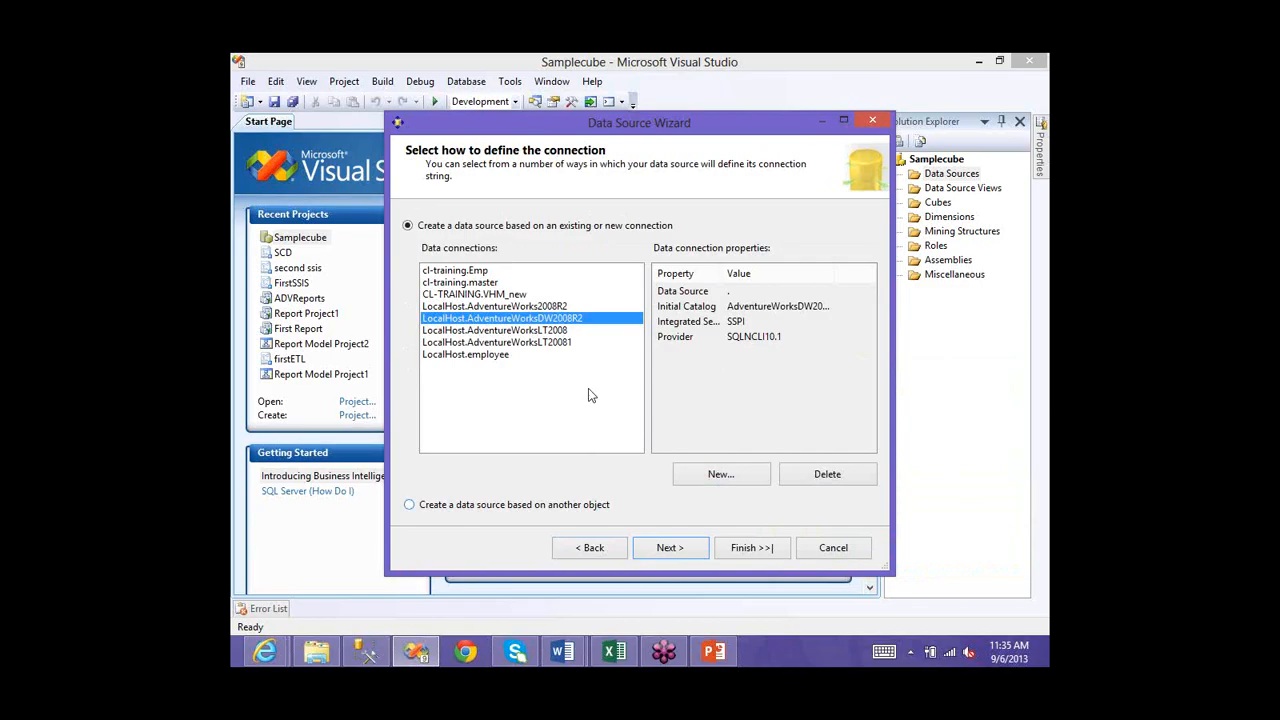
key(Return)
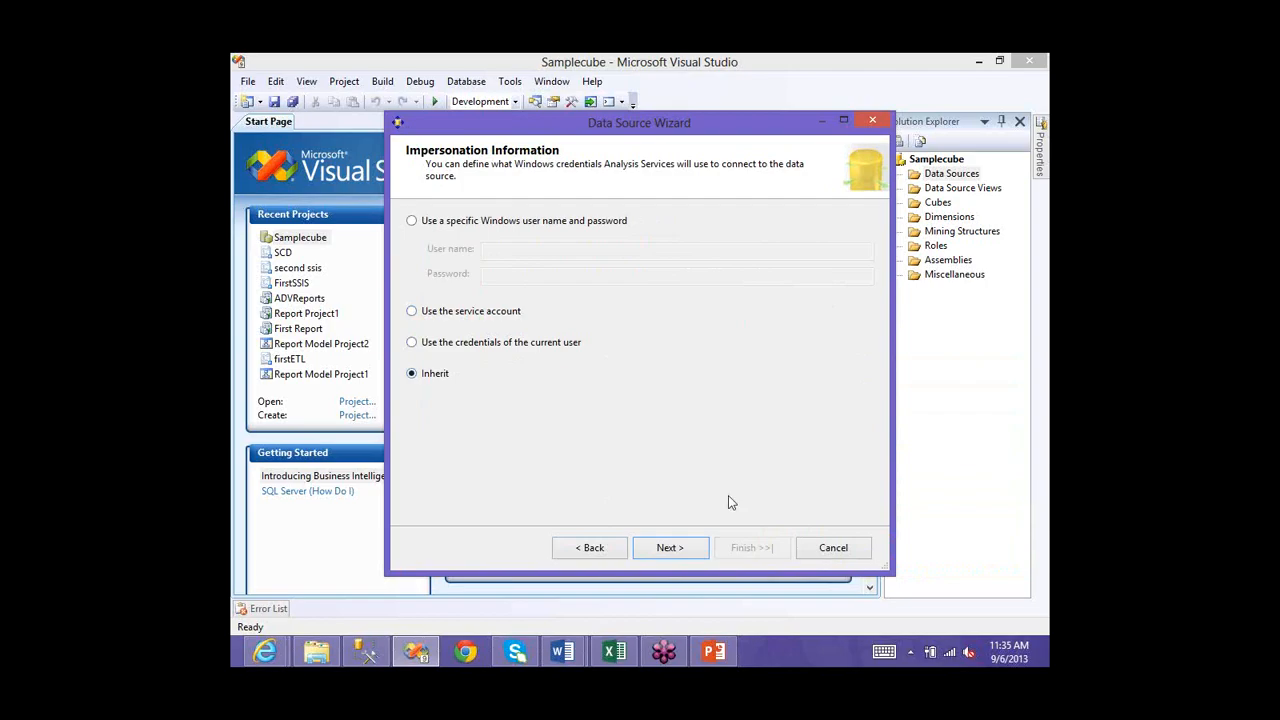
key(Return)
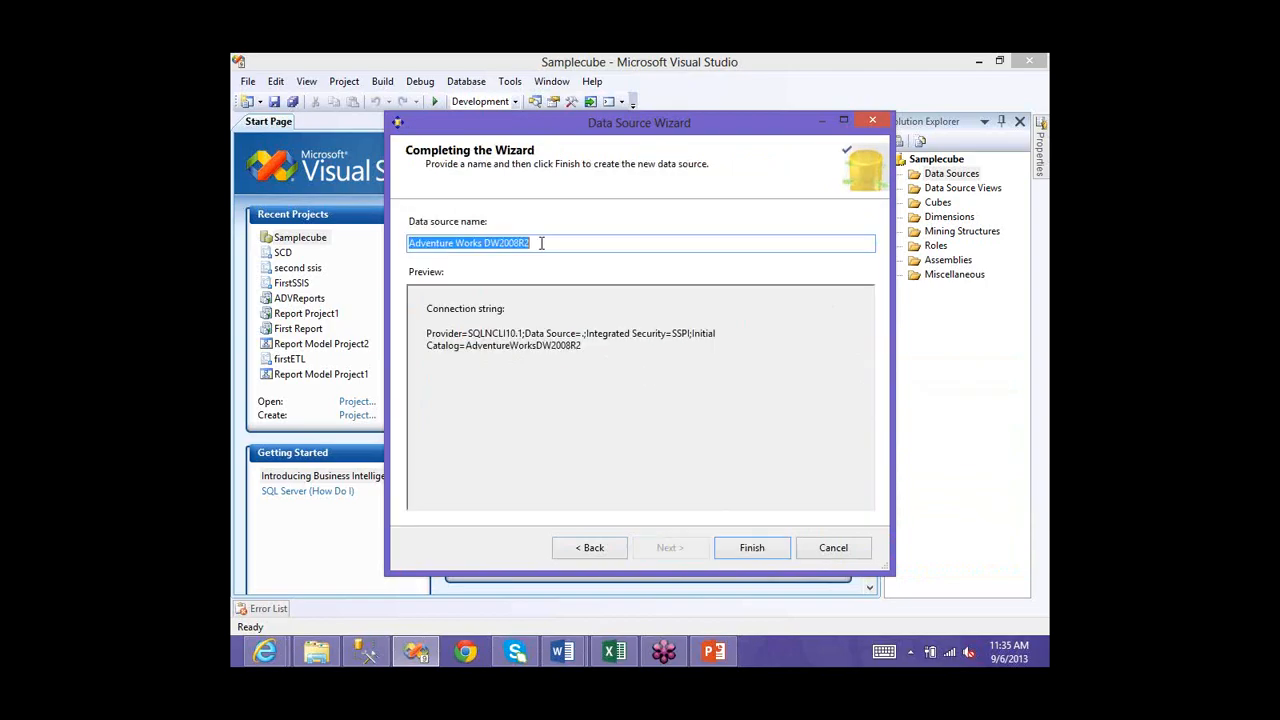
- Rename the data source to SampleSource and finish the wizard to create it
drag(541, 243, 455, 243)
key(shift+Home)
text(Sam)
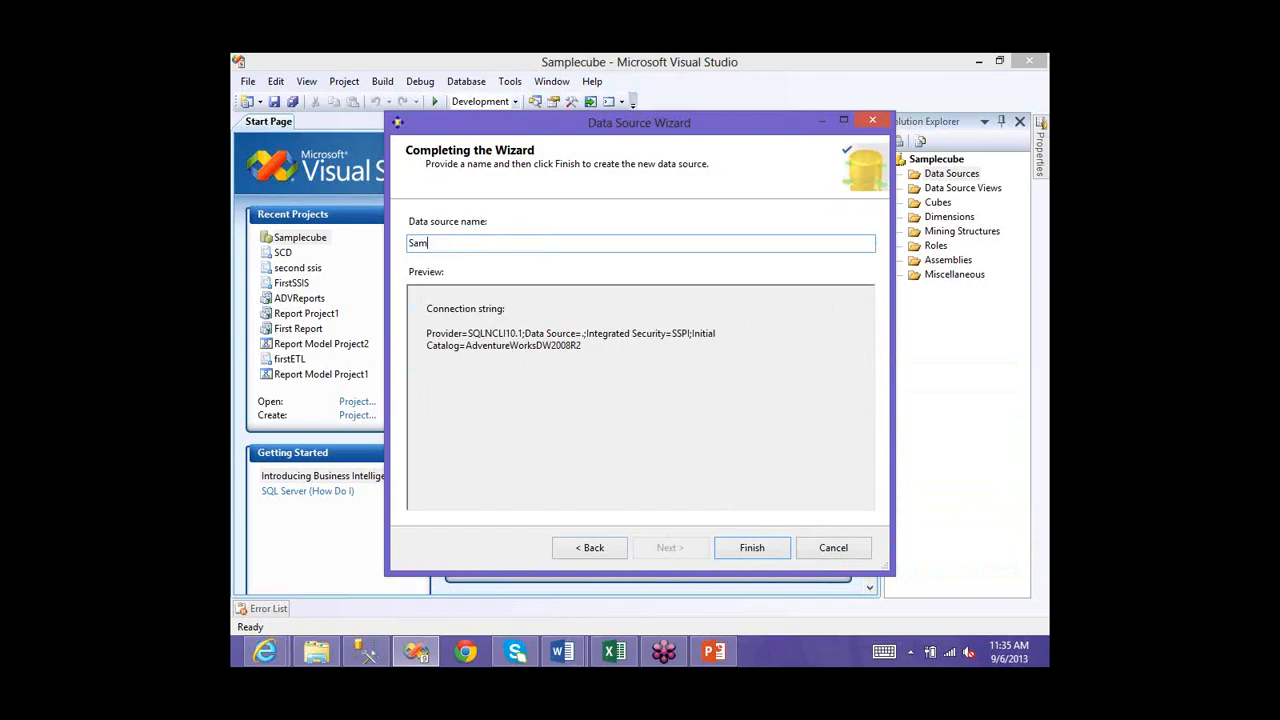
text(pleSour ce)
key(BackSpace)
key(BackSpace)
key(BackSpace)
text(ce)
key(Tab)
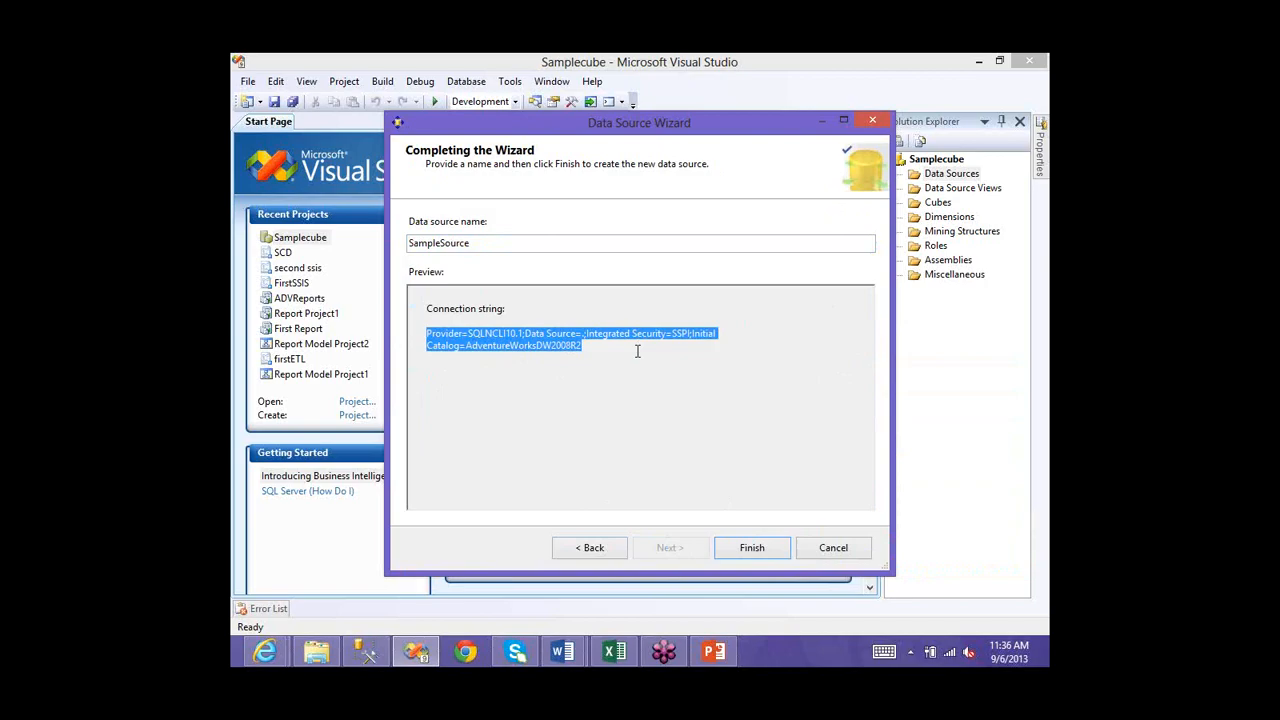
click(757, 548)
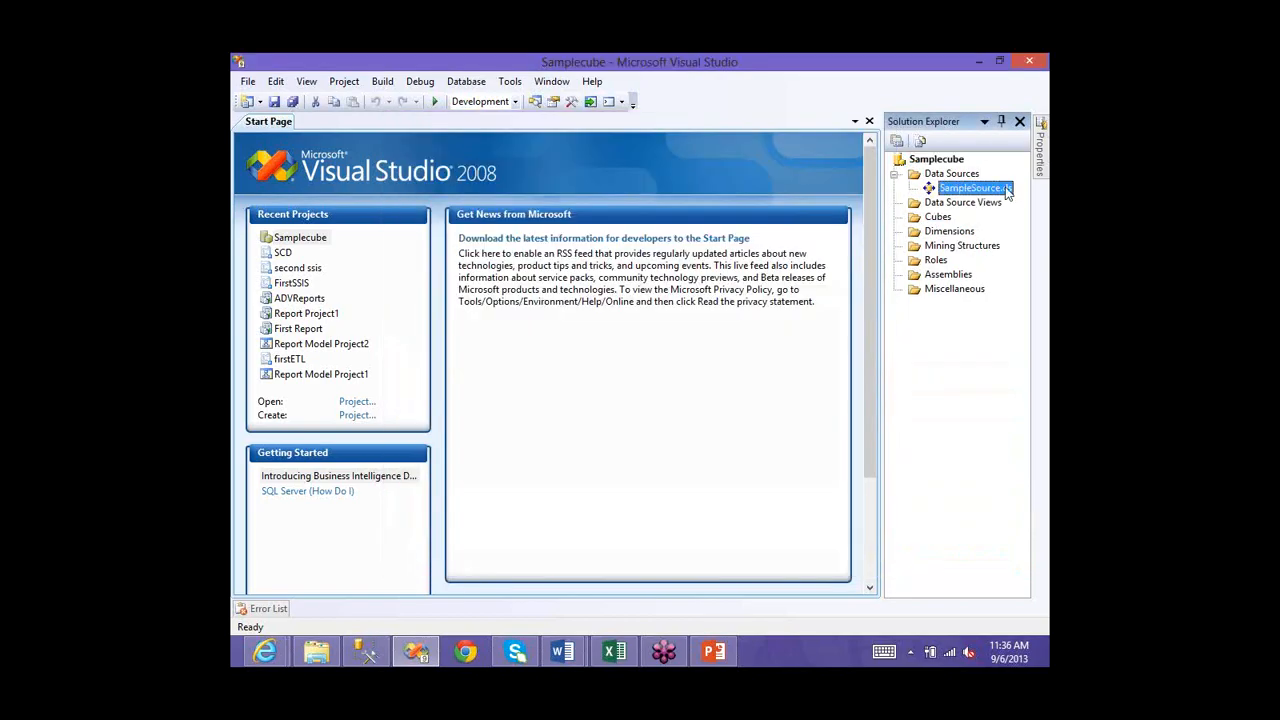
- Launch the New Data Source View wizard from the Data Source Views folder and pass its welcome page
right_click(938, 207)
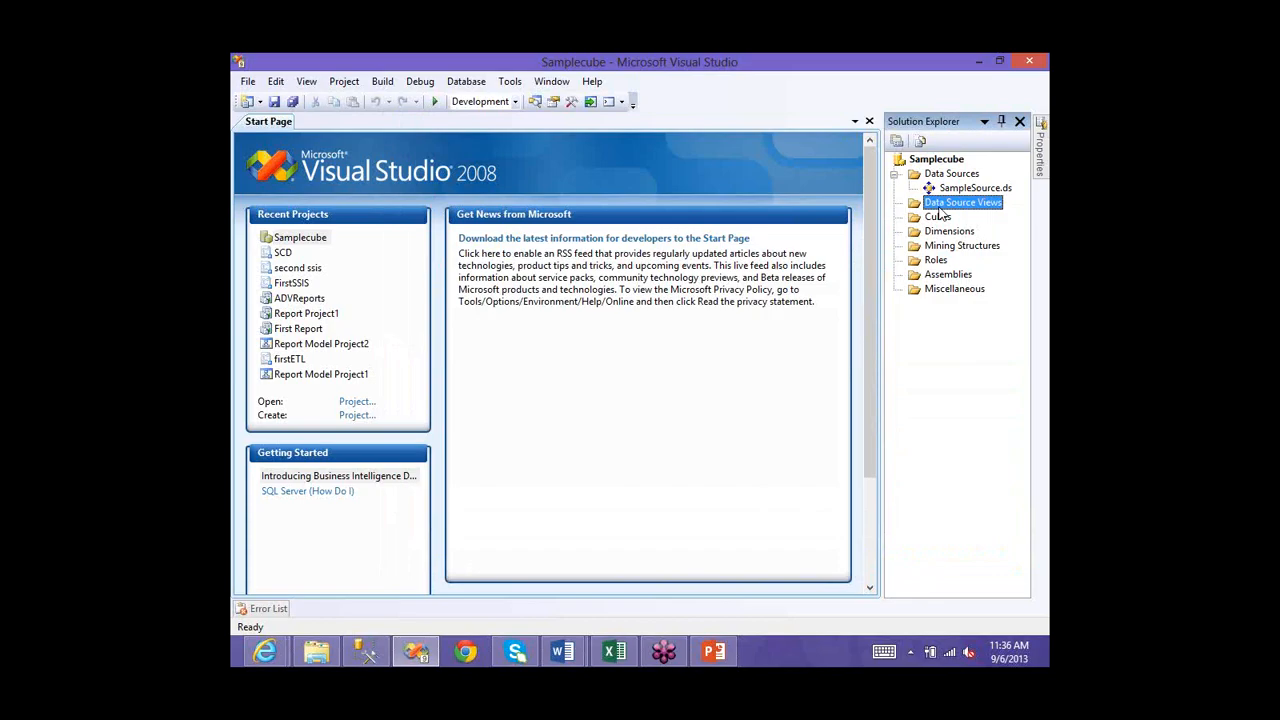
right_click(942, 207)
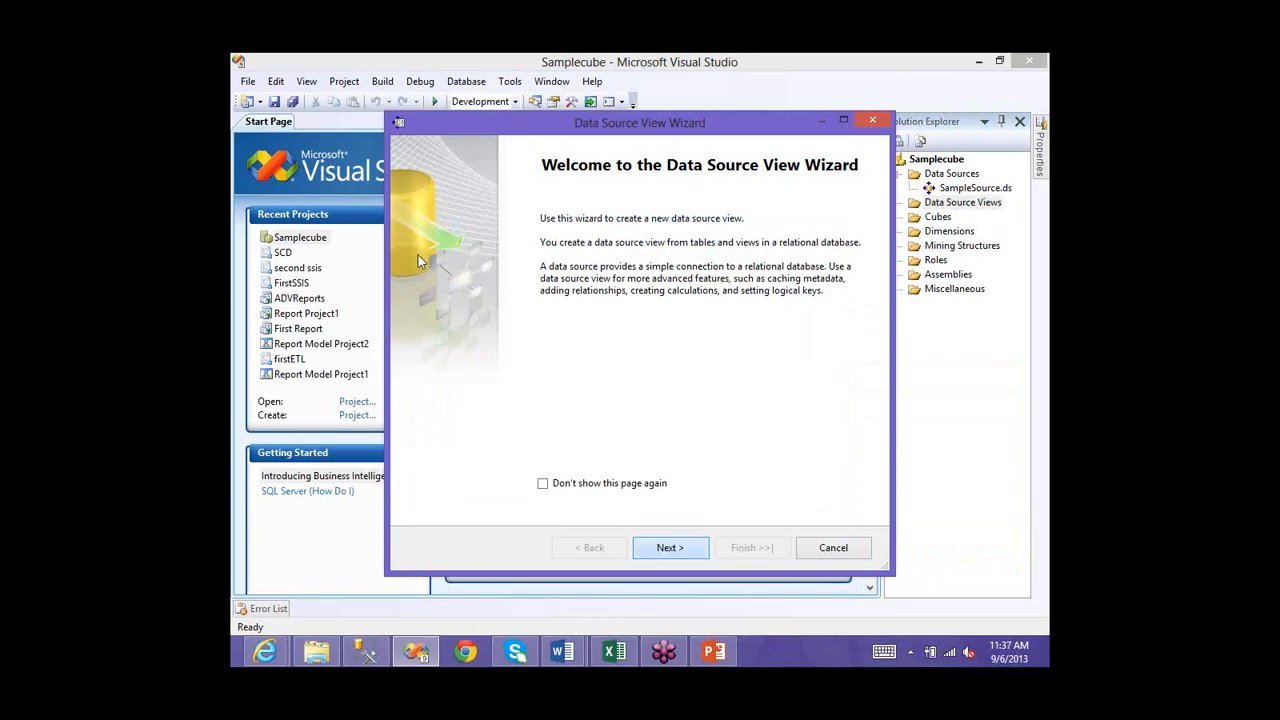
key(Return)
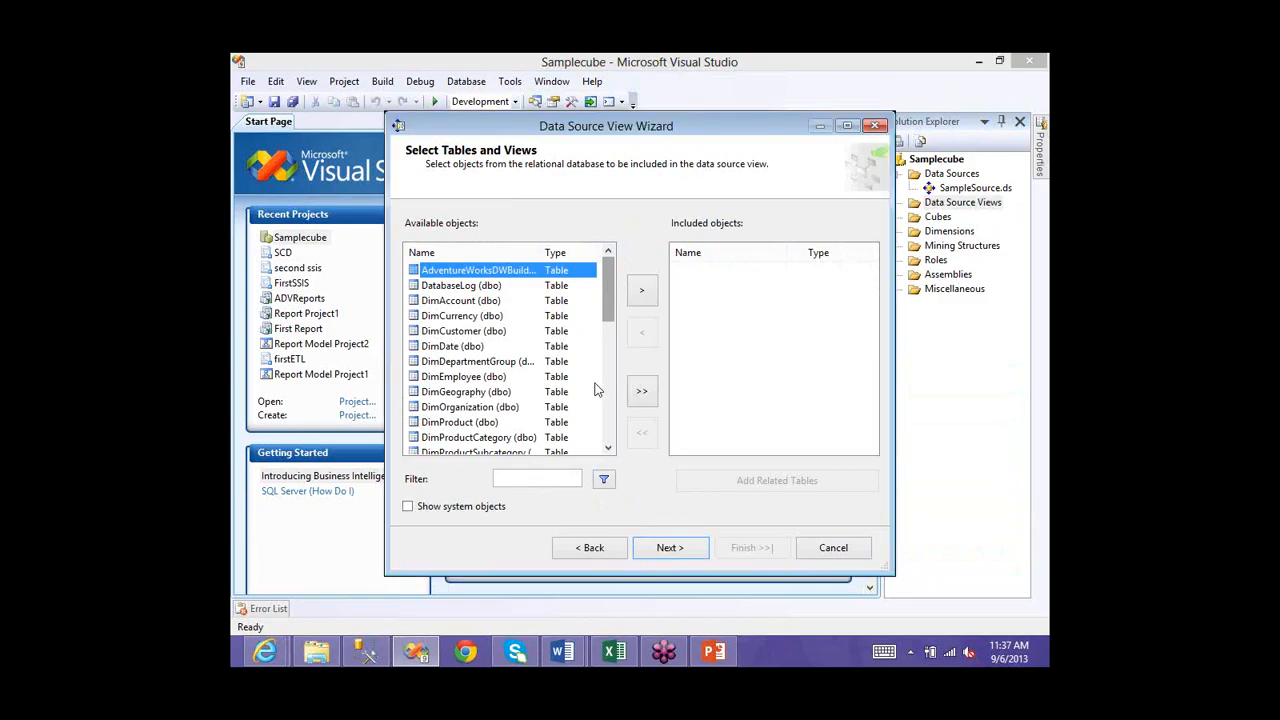
- Find and select FactFinance (dbo) in Available objects, then bring Management Studio forward
scroll(463, 340, down, 6)
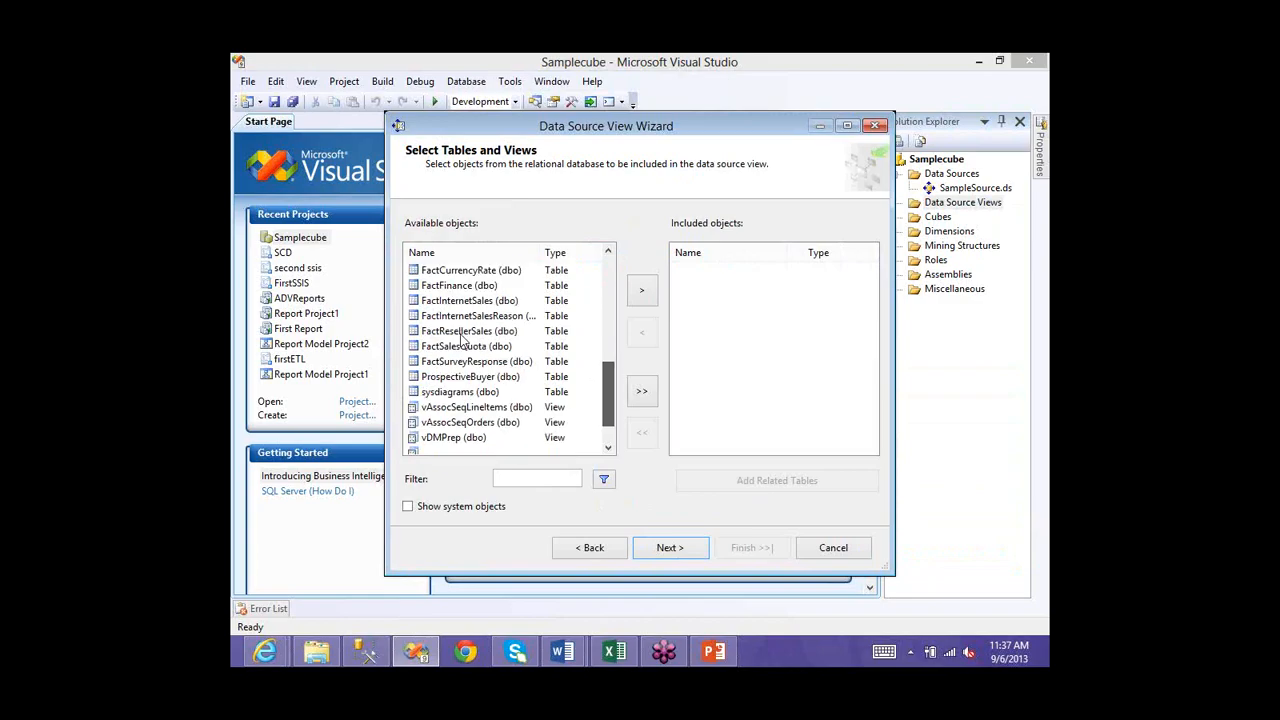
scroll(463, 341, down, 1)
scroll(456, 343, up, 1)
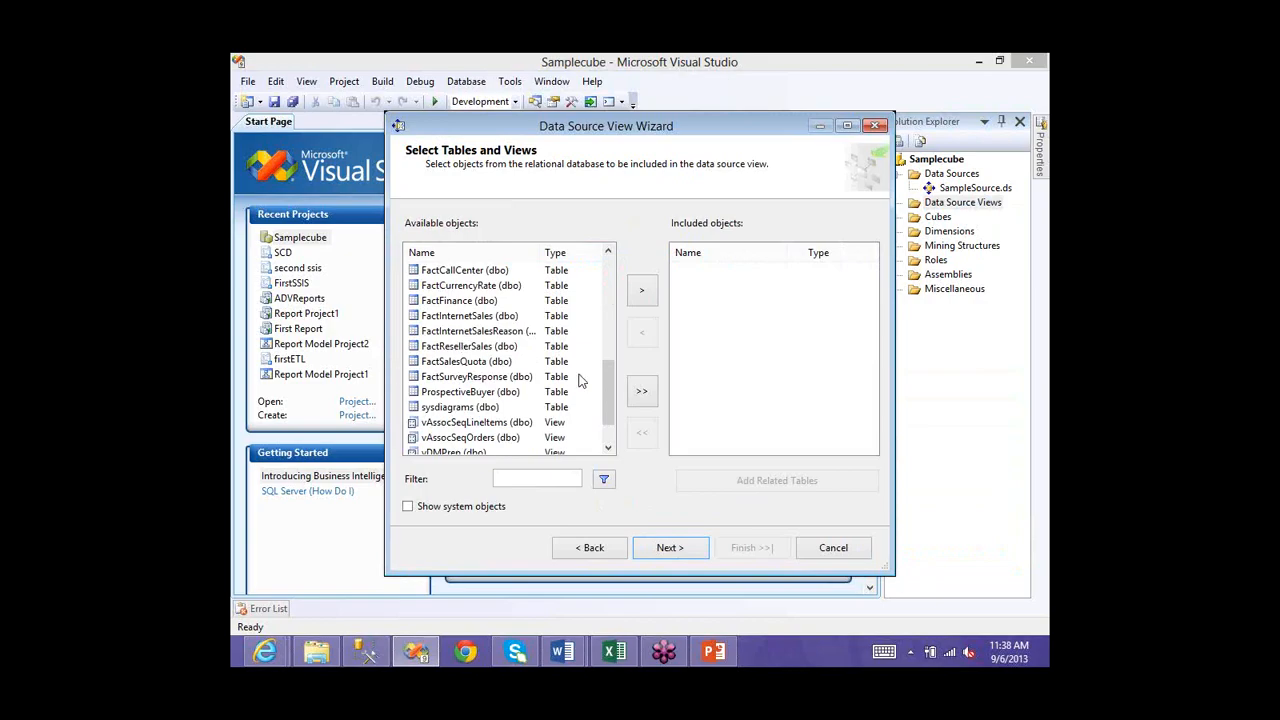
scroll(604, 352, down, 1)
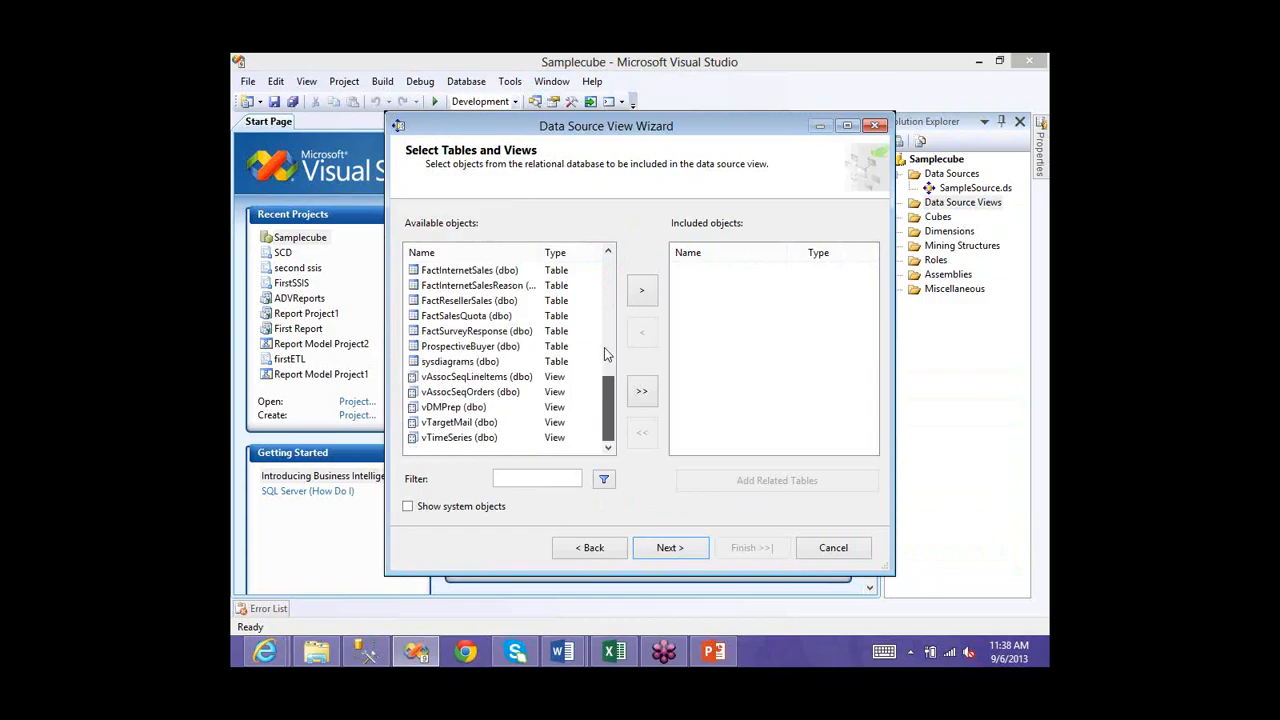
scroll(604, 347, up, 3)
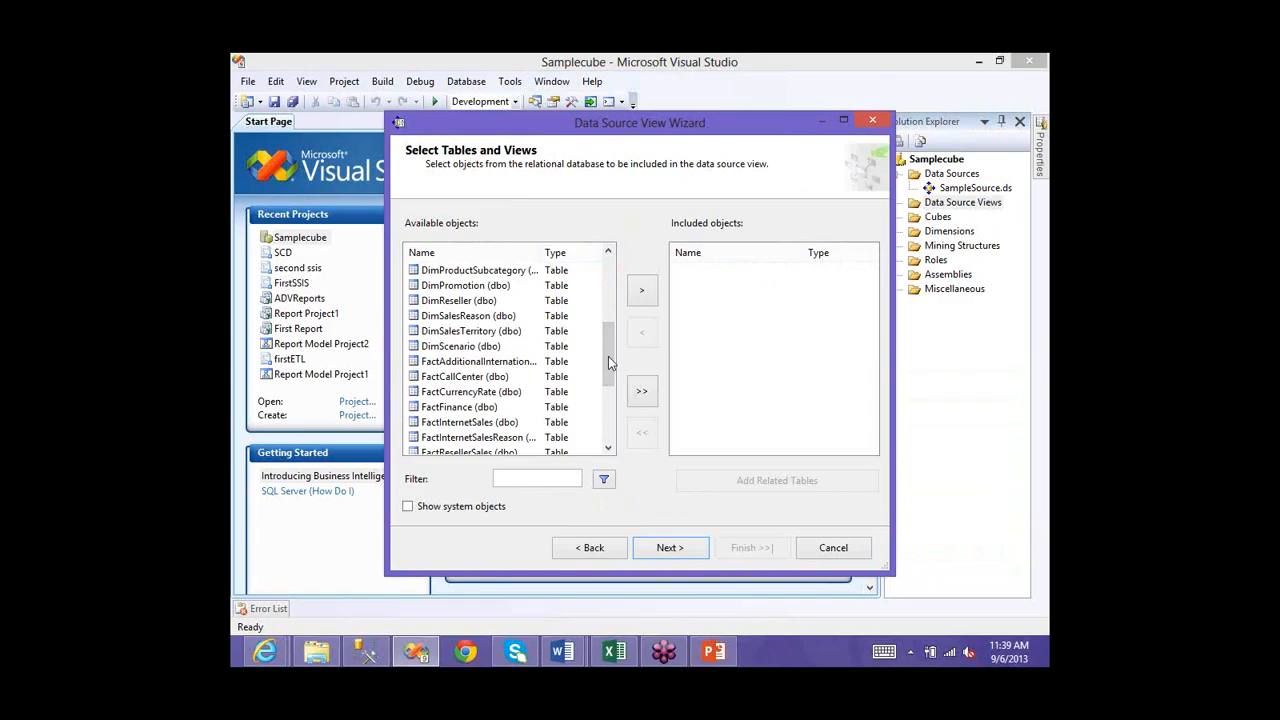
scroll(606, 403, down, 2)
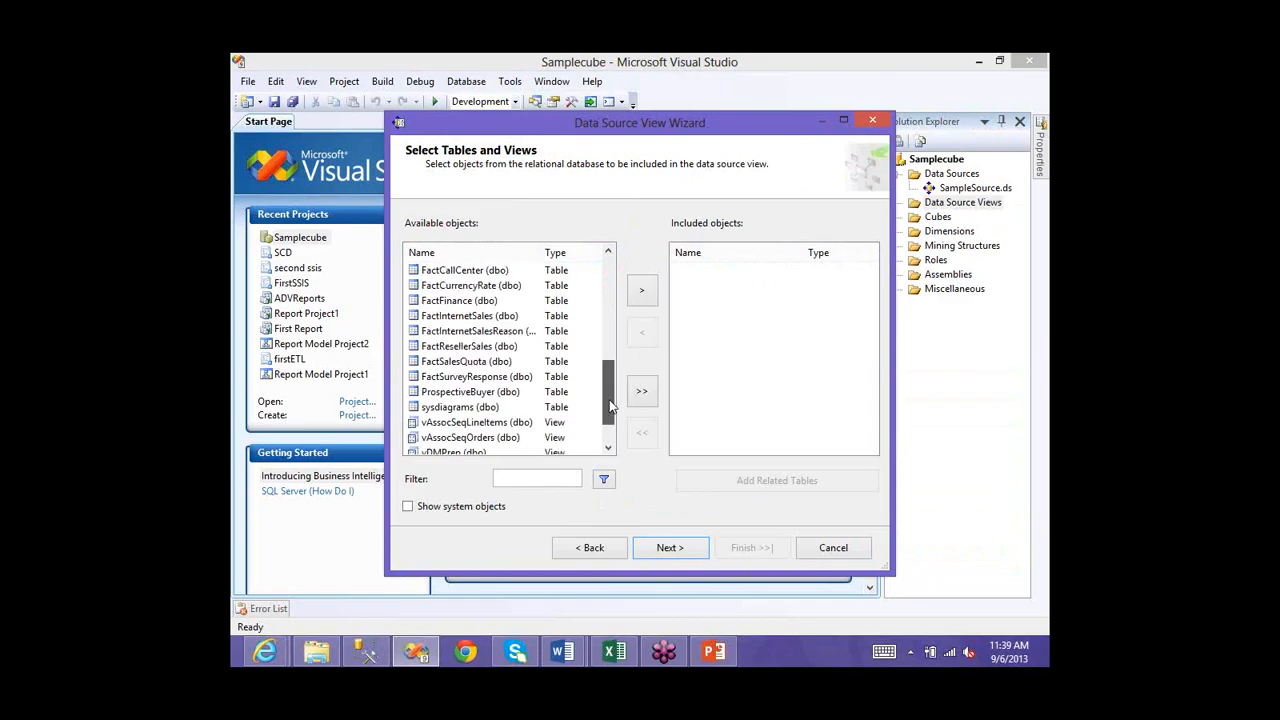
scroll(611, 405, down, 1)
scroll(607, 393, down, 1)
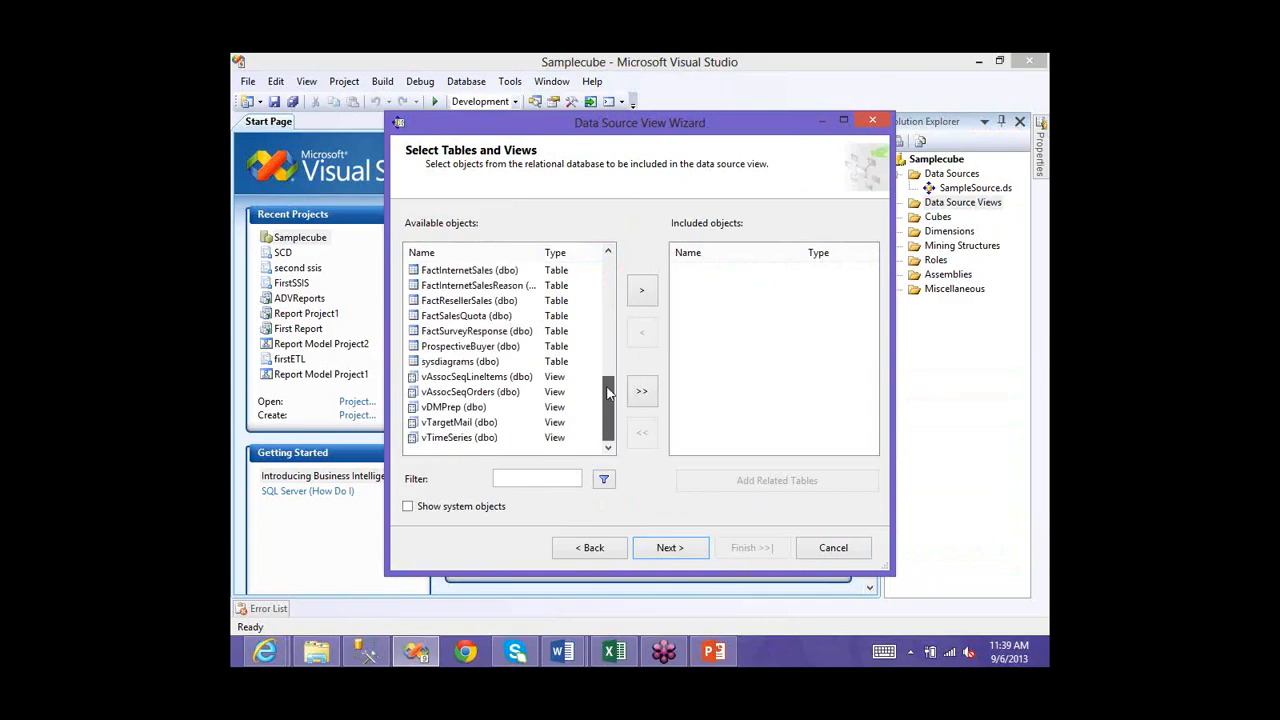
drag(606, 393, 545, 363)
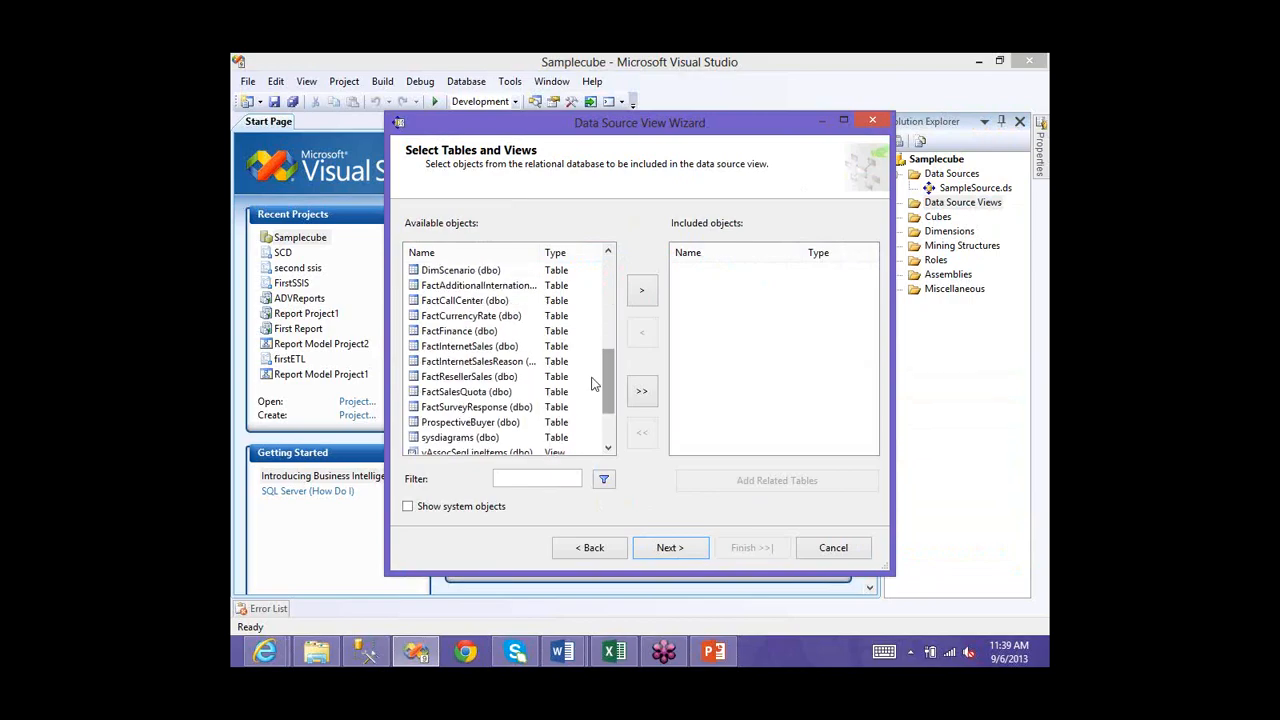
scroll(601, 389, down, 1)
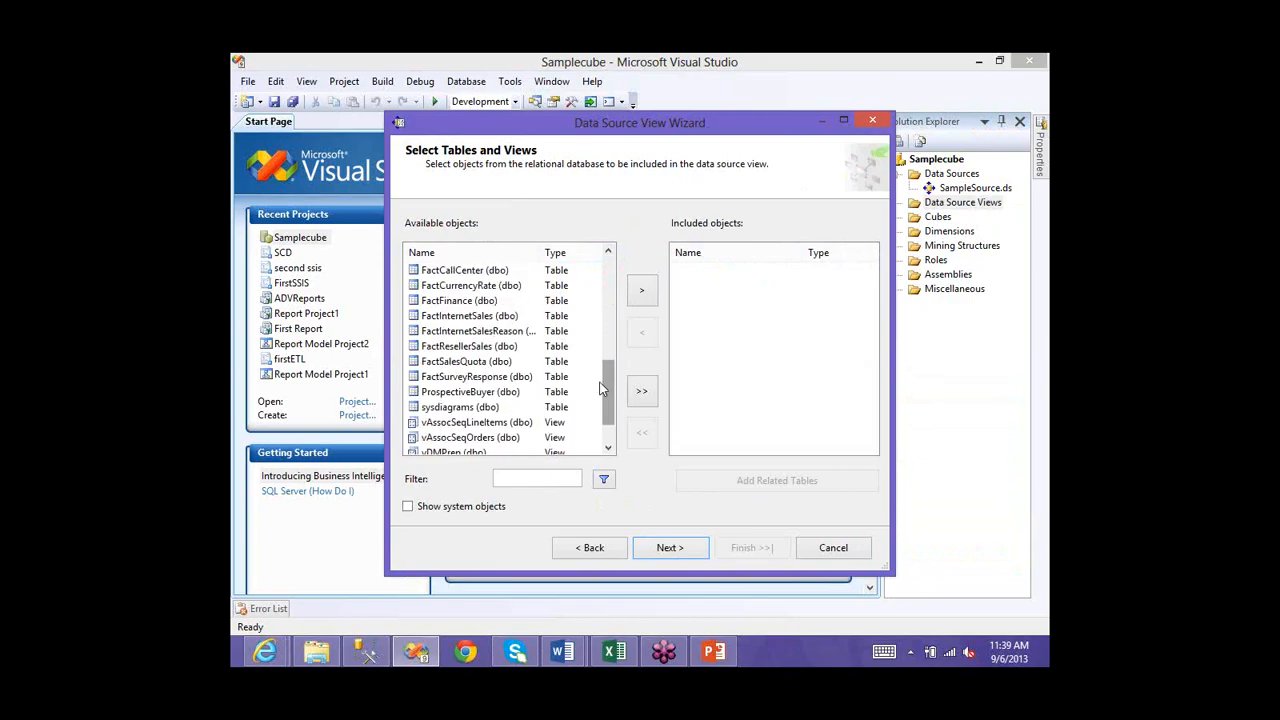
scroll(500, 360, up, 1)
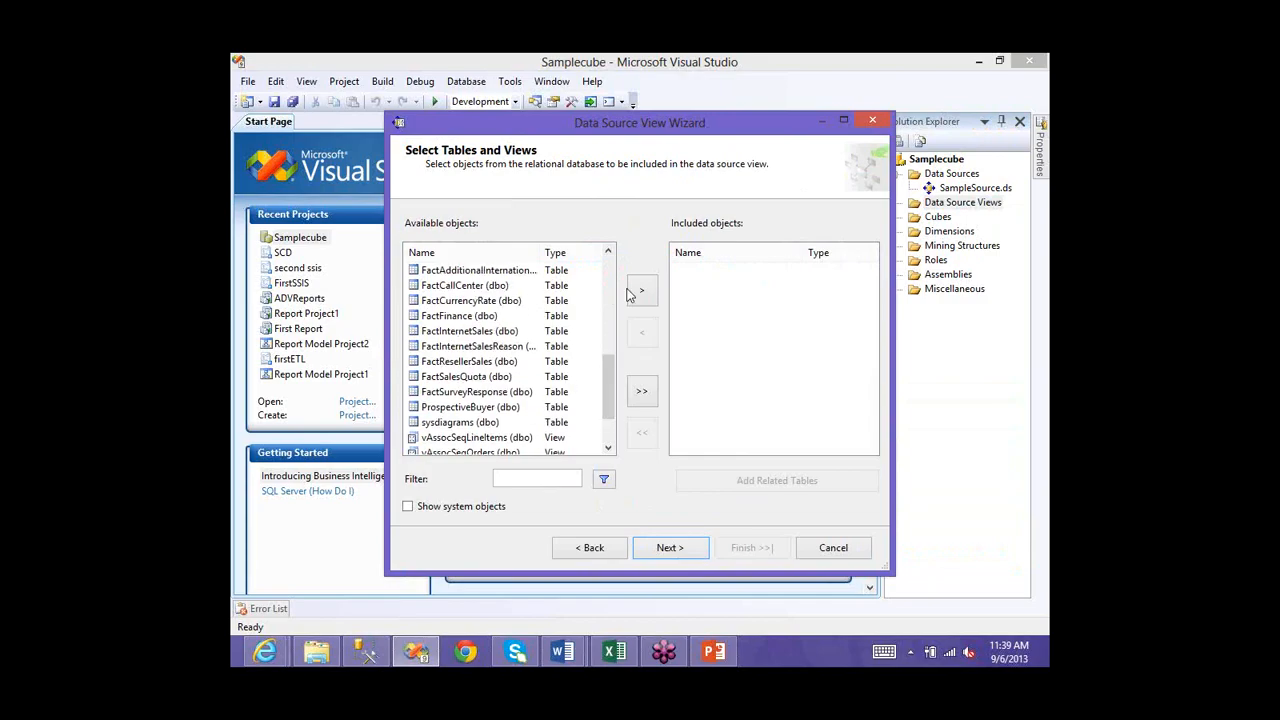
click(459, 315)
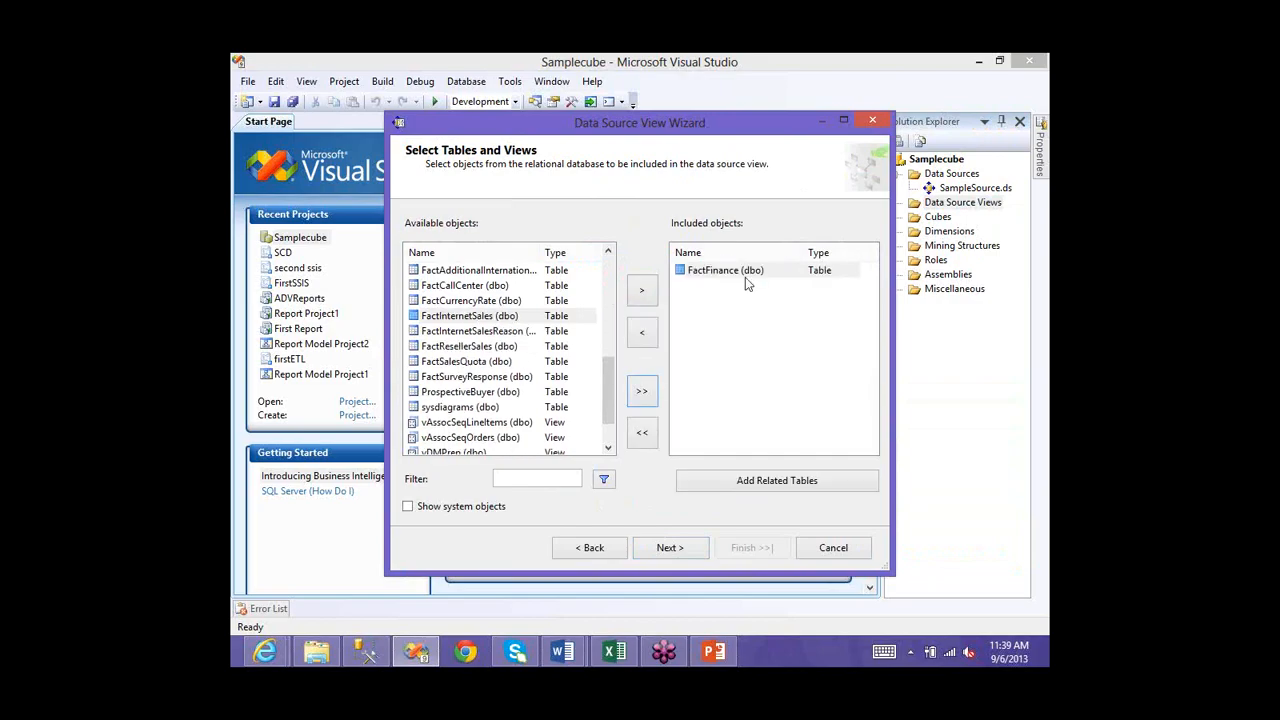
click(358, 660)
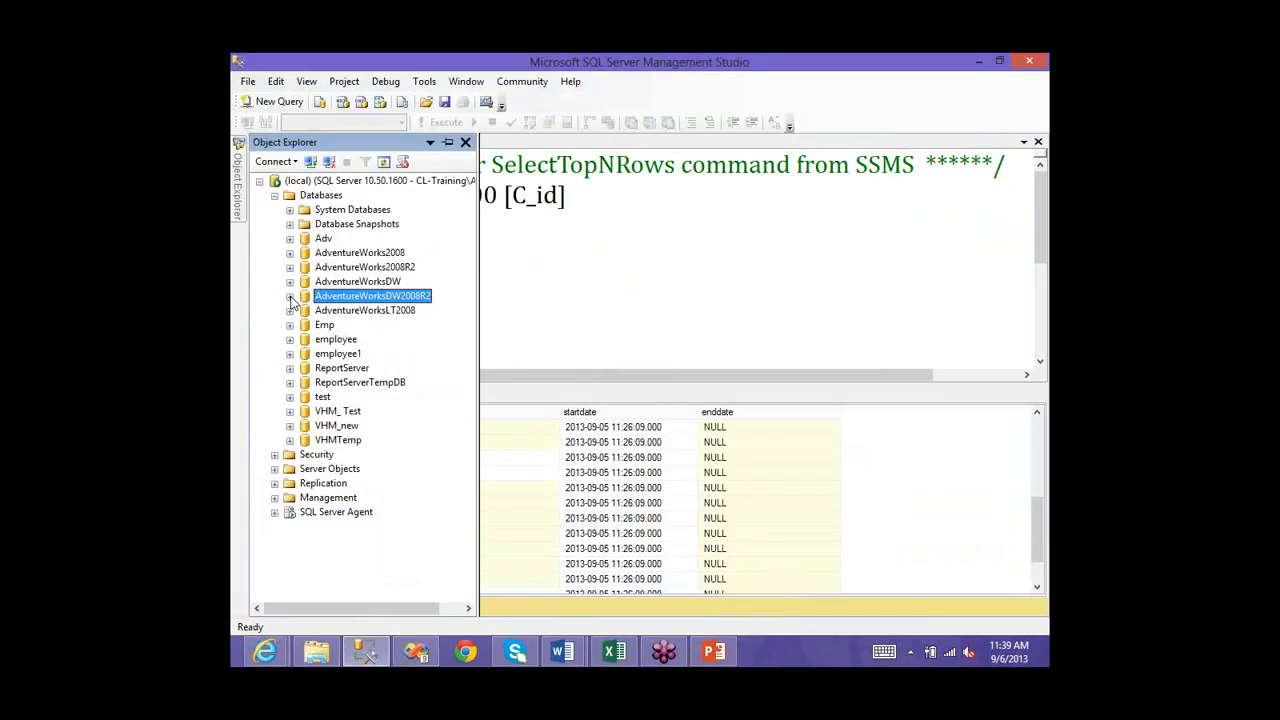
- Expand AdventureWorksDW2008R2 tables to dbo.FactFinance to inspect its keys to the Dim tables
click(290, 296)
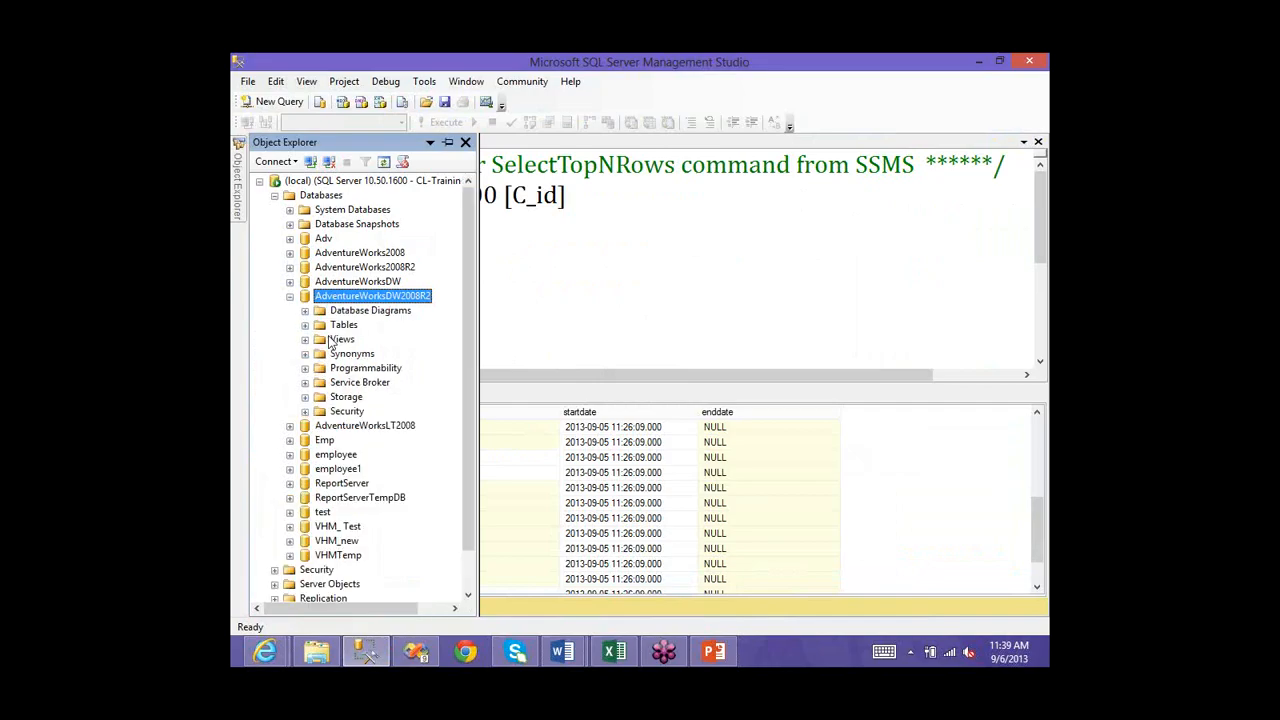
click(305, 325)
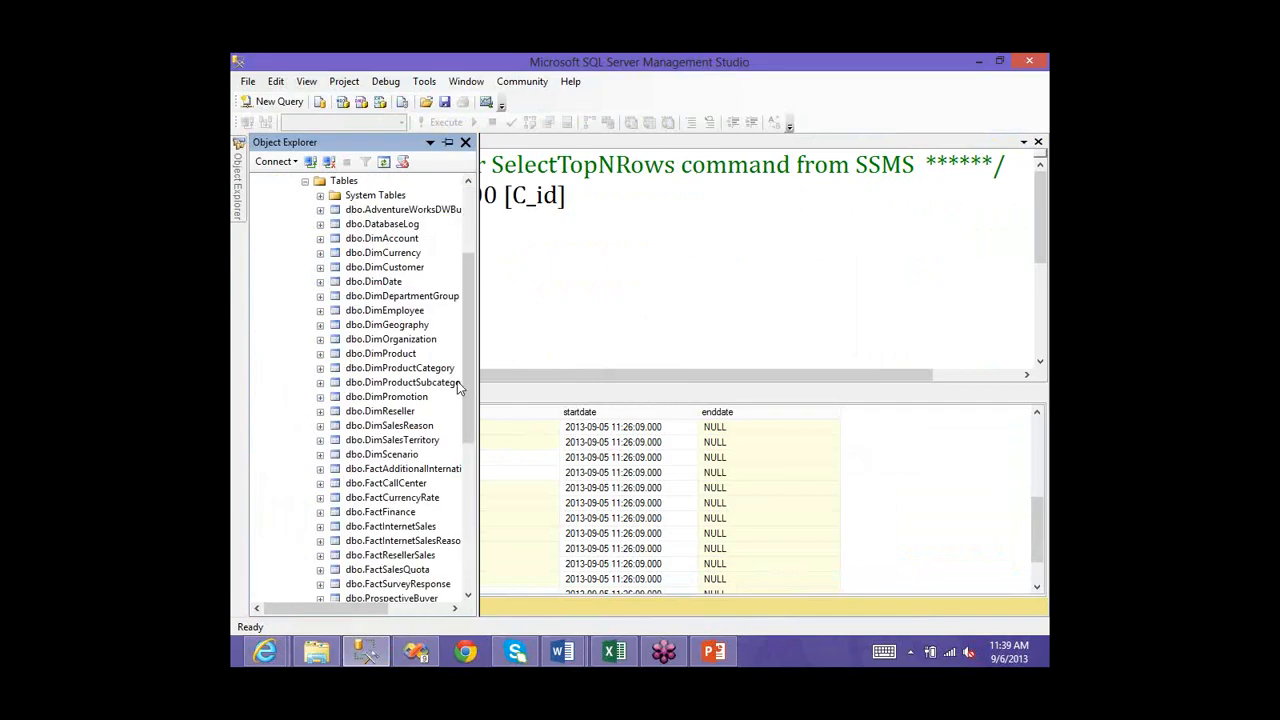
scroll(362, 300, down, 3)
click(370, 310)
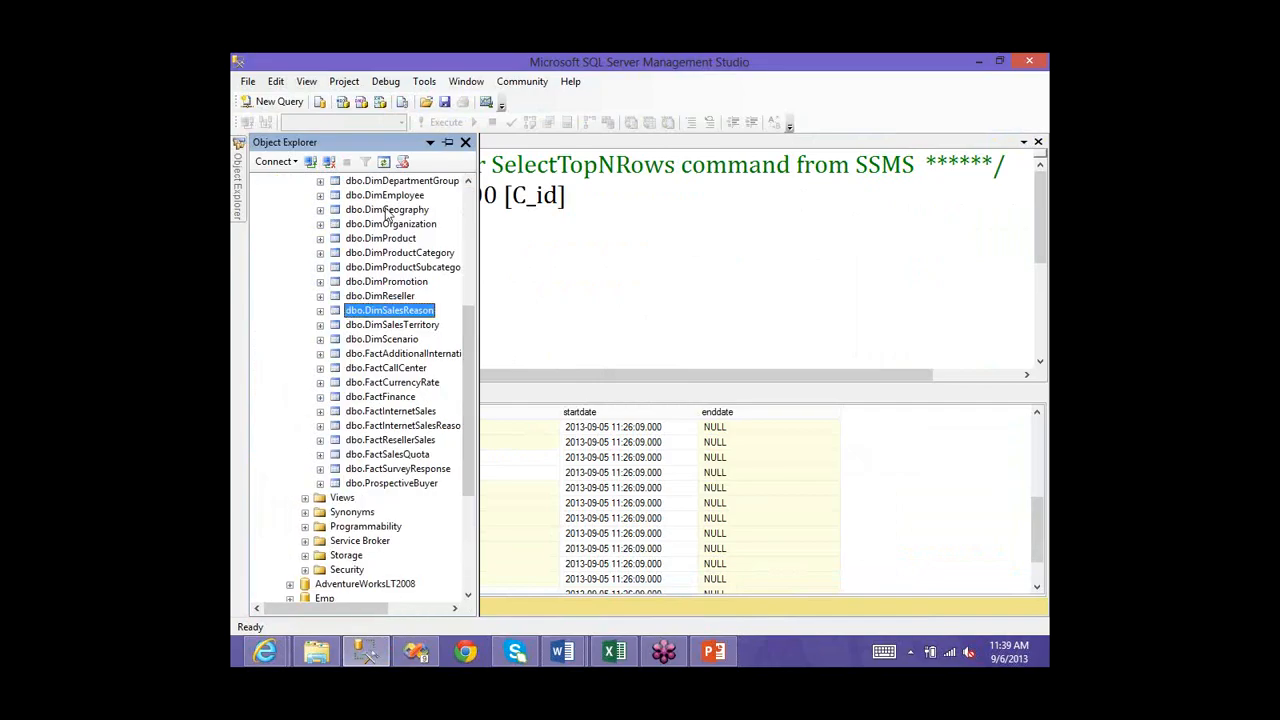
click(381, 239)
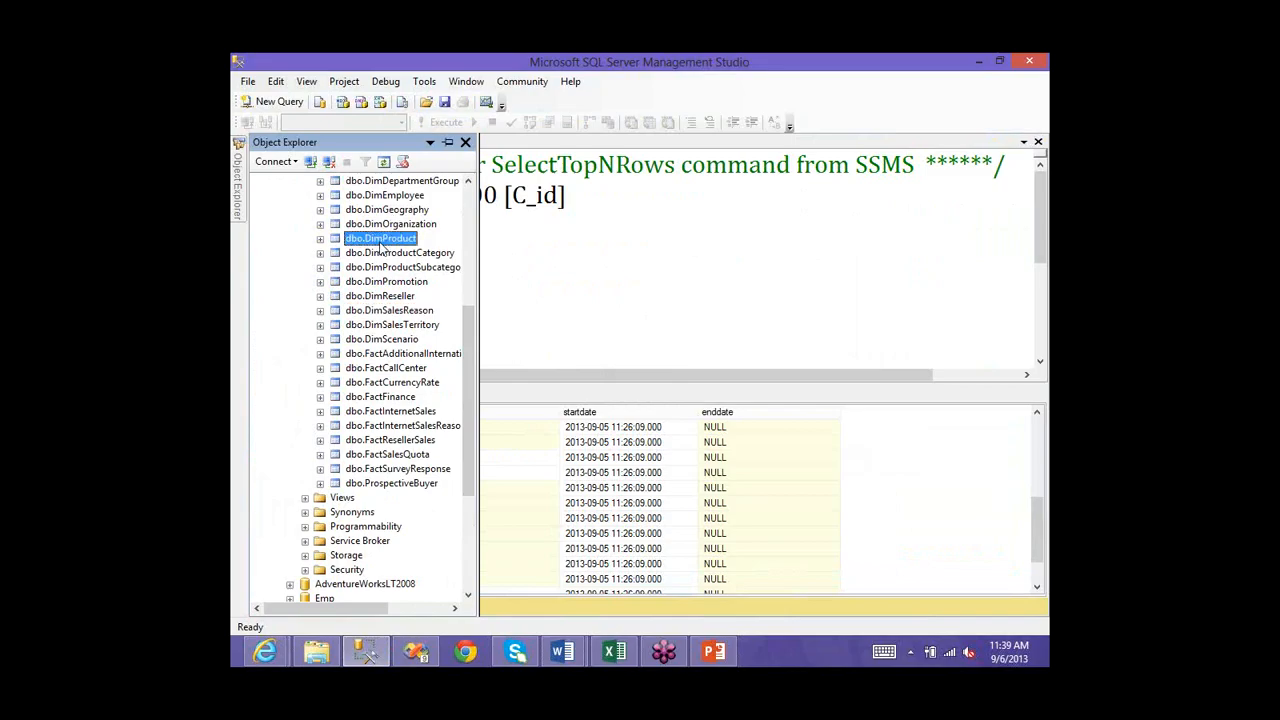
scroll(381, 249, up, 2)
scroll(379, 375, down, 2)
click(340, 398)
key(Right)
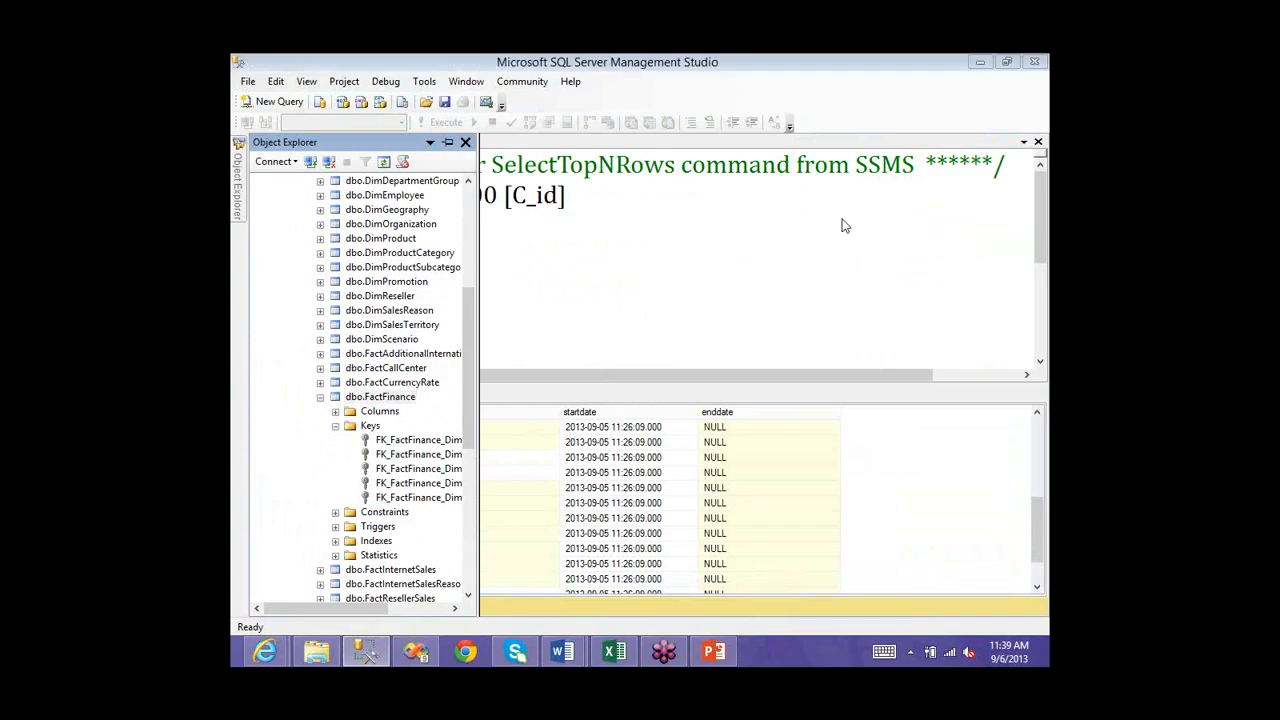
right_click(916, 326)
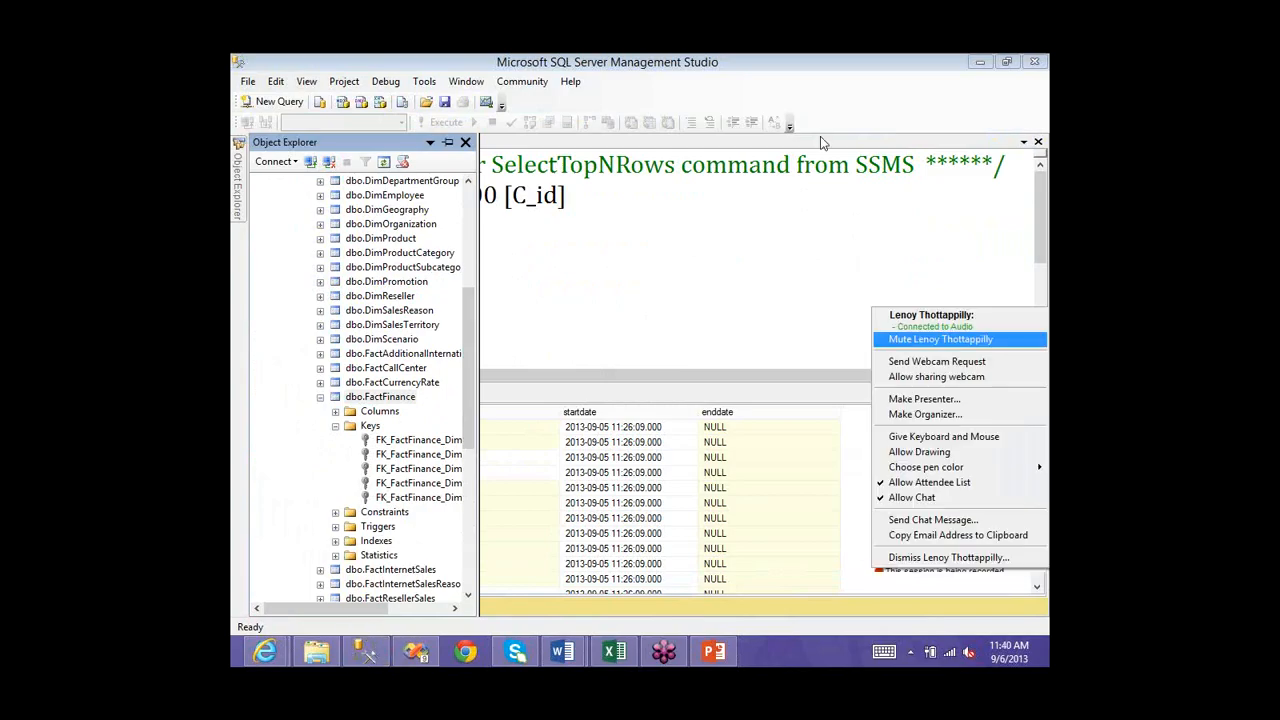
click(820, 138)
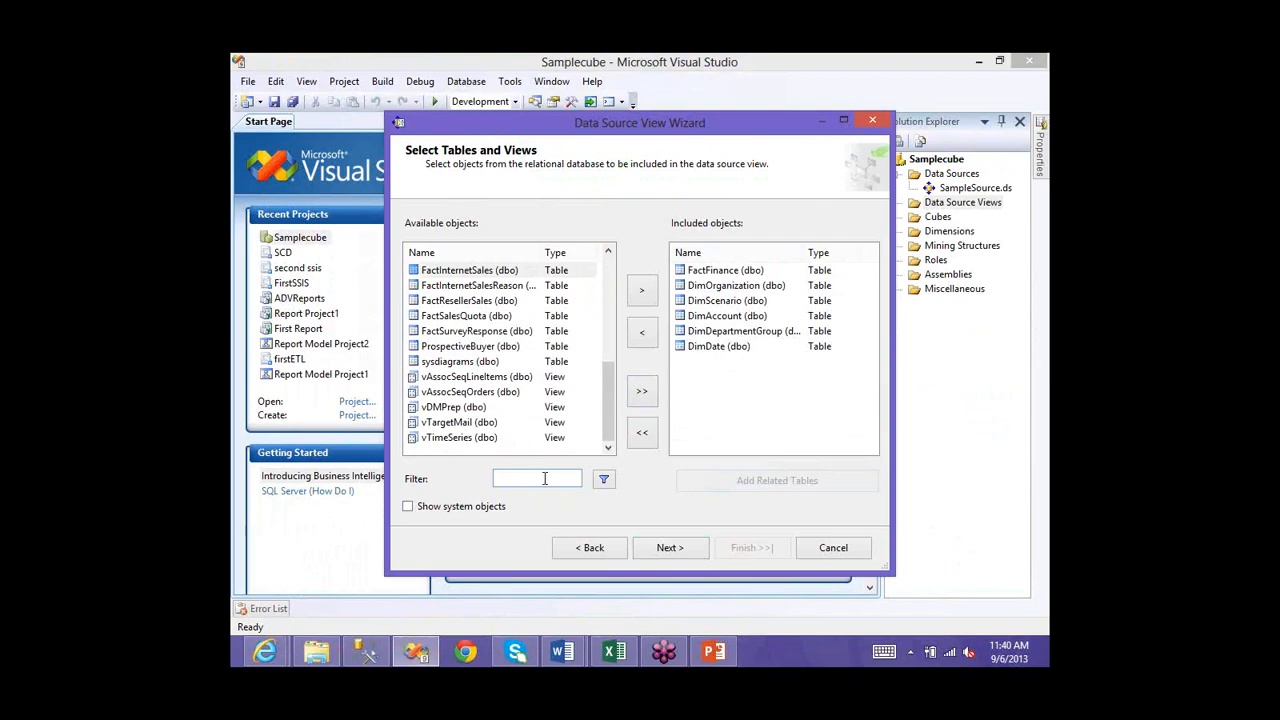
- Advance to the Completing the Wizard page previewing the six selected tables
click(663, 548)
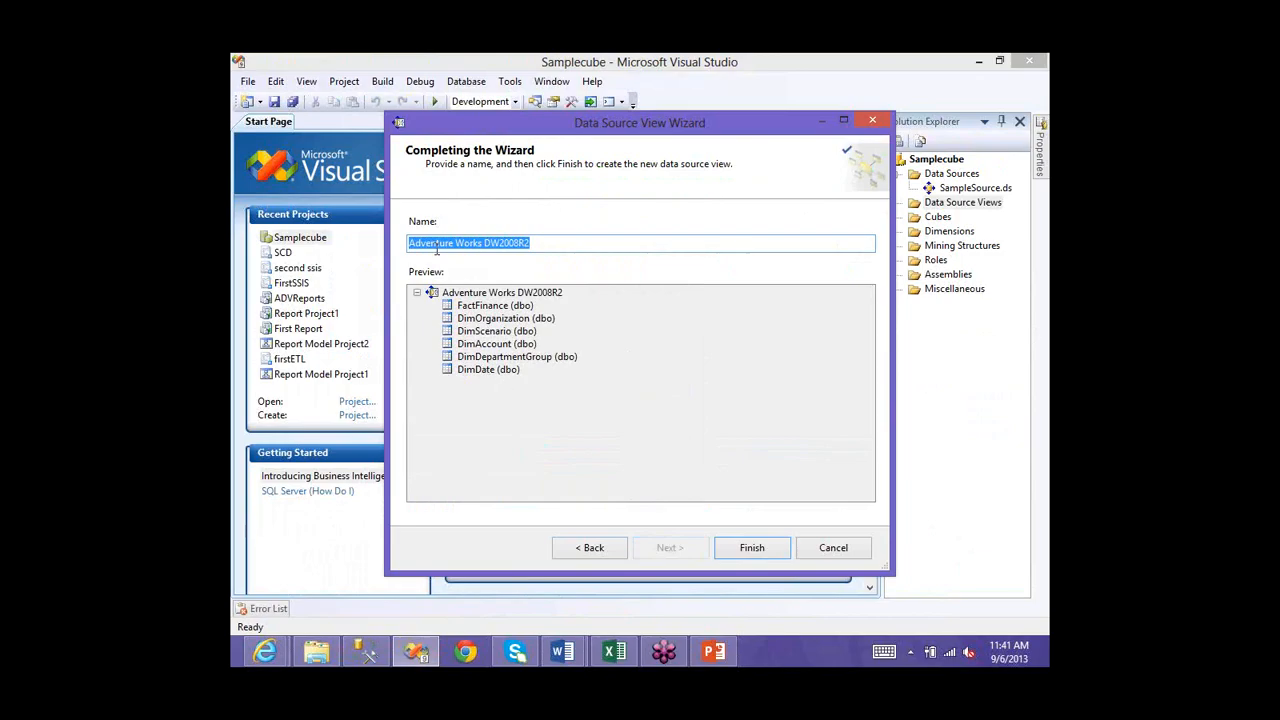
- Replace the default name Adventure Works DW2008R2 with SampleSV
click(541, 240)
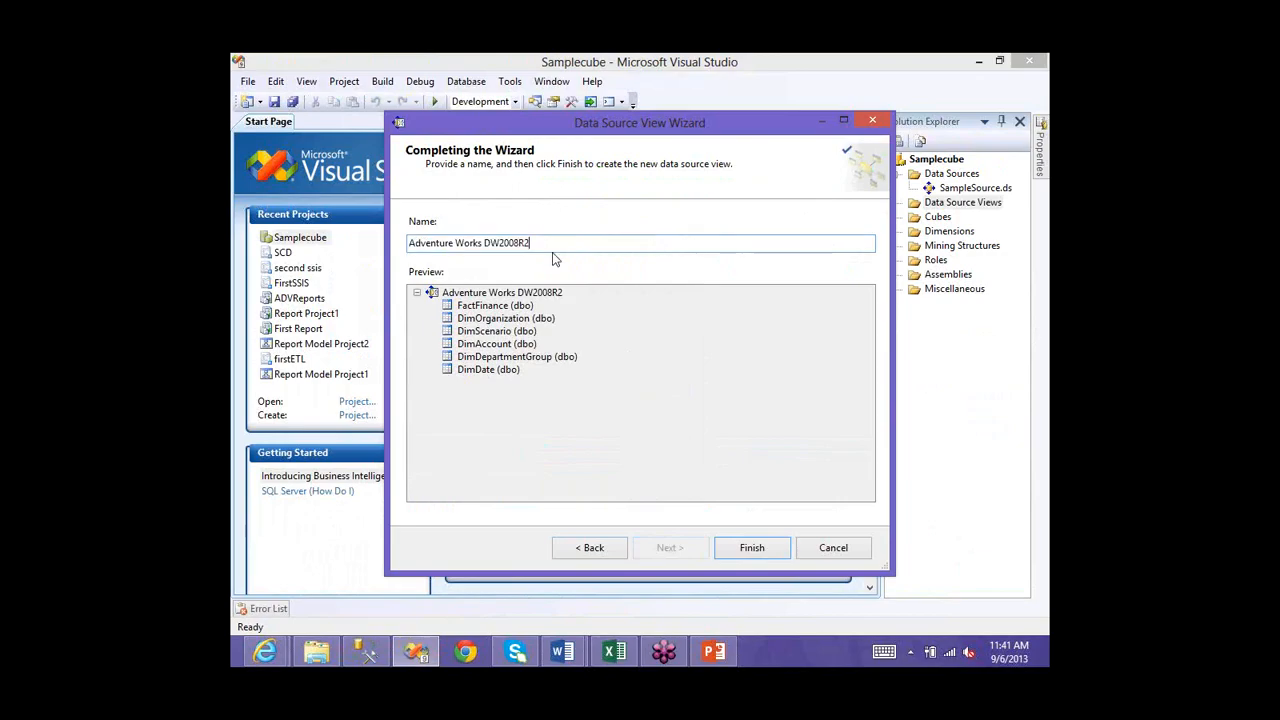
key(BackSpace)
key(BackSpace)
key(BackSpace)
key(BackSpace)
key(BackSpace)
key(BackSpace)
key(BackSpace)
key(BackSpace)
key(BackSpace)
key(BackSpace)
key(BackSpace)
key(BackSpace)
key(BackSpace)
key(BackSpace)
key(BackSpace)
key(BackSpace)
key(BackSpace)
key(BackSpace)
key(BackSpace)
key(BackSpace)
key(BackSpace)
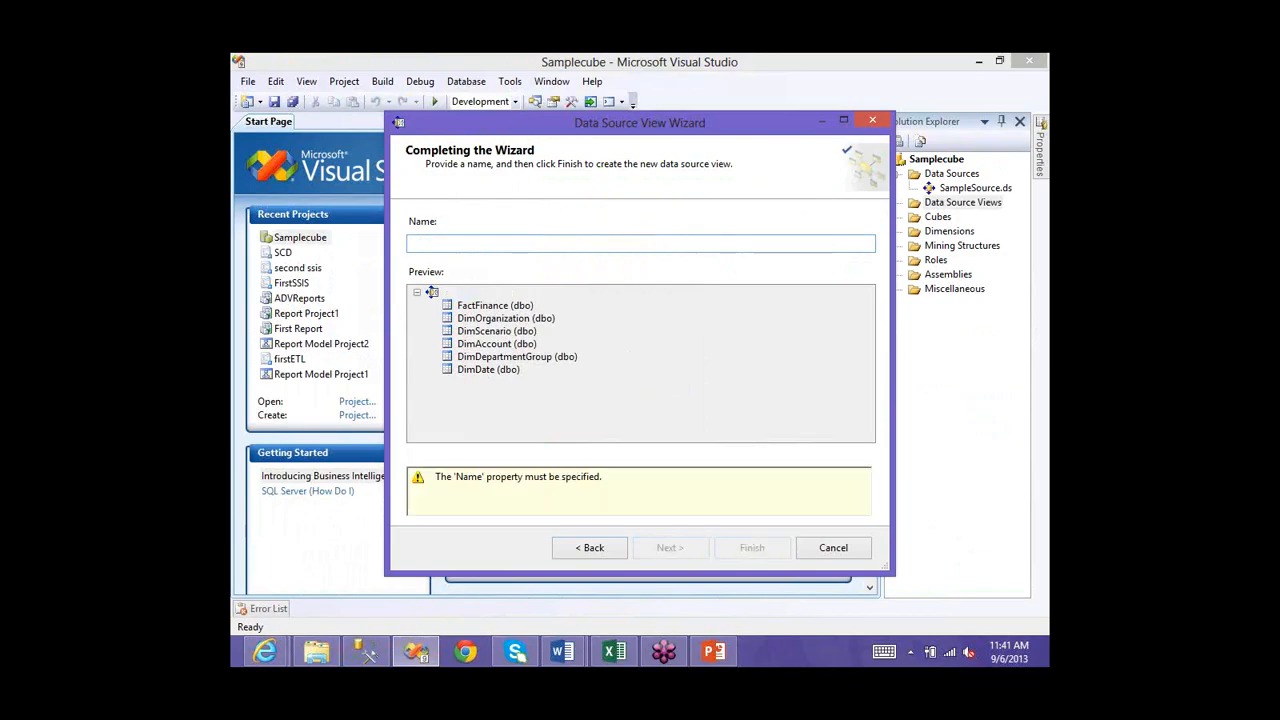
text(Sam)
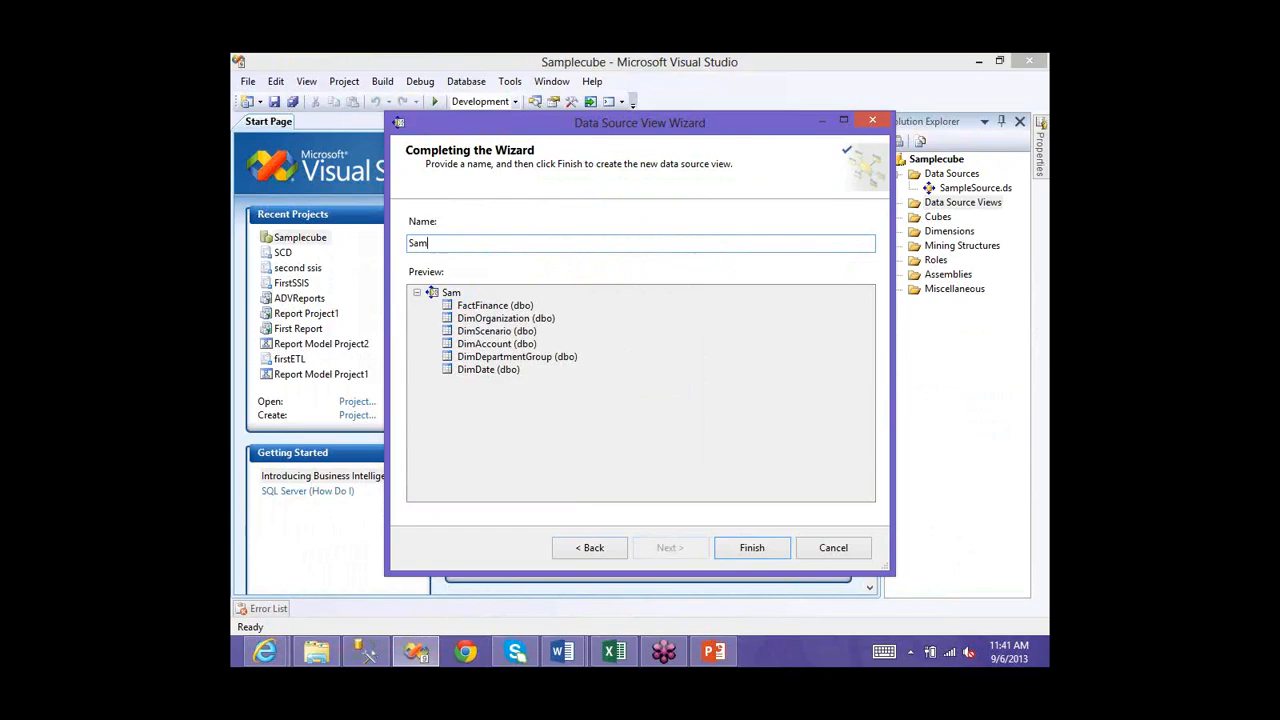
text(pleSV)
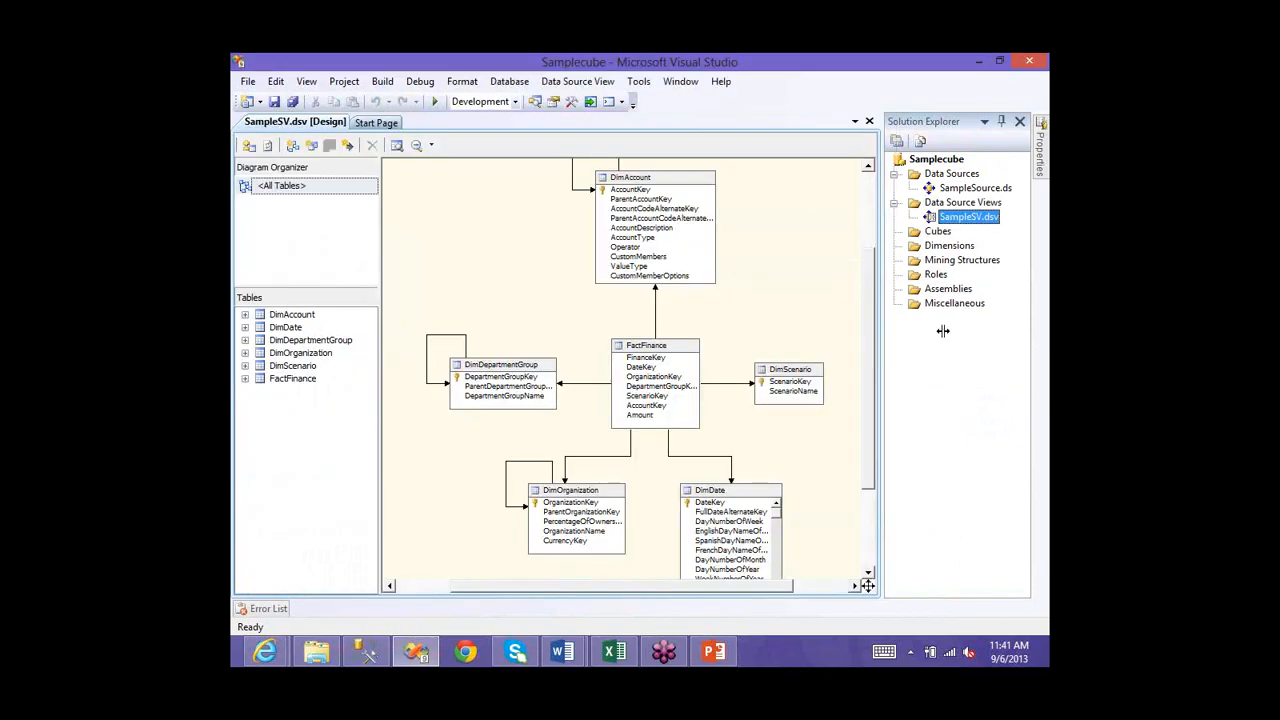
- Inspect the self-referencing relationships of DimDepartmentGroup and DimOrganization in the diagram
drag(943, 331, 996, 331)
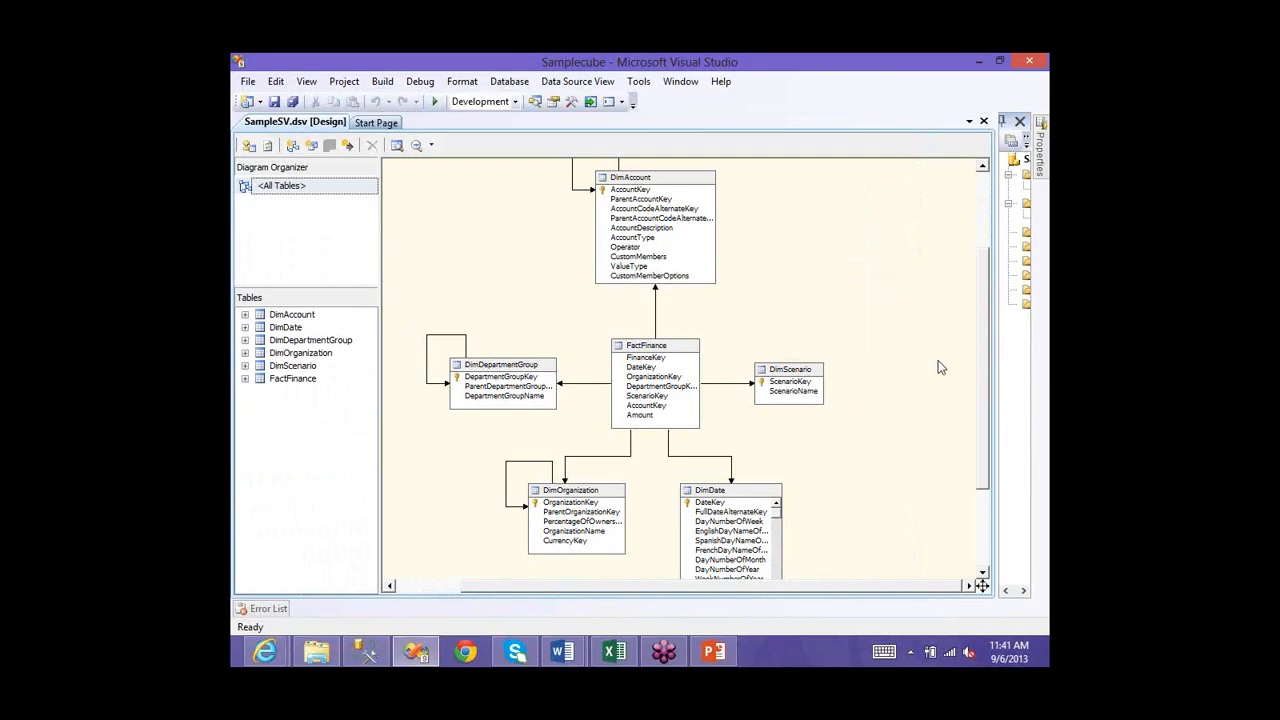
scroll(647, 190, down, 1)
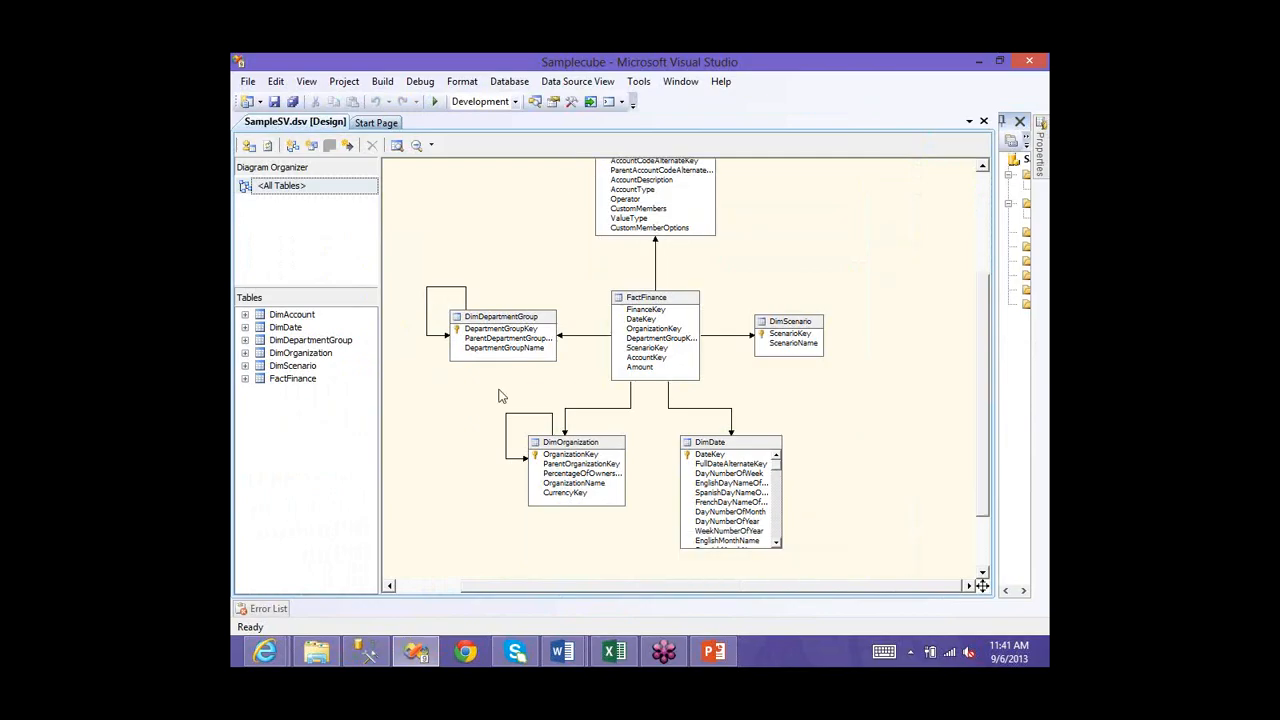
click(427, 309)
click(529, 413)
scroll(864, 331, up, 3)
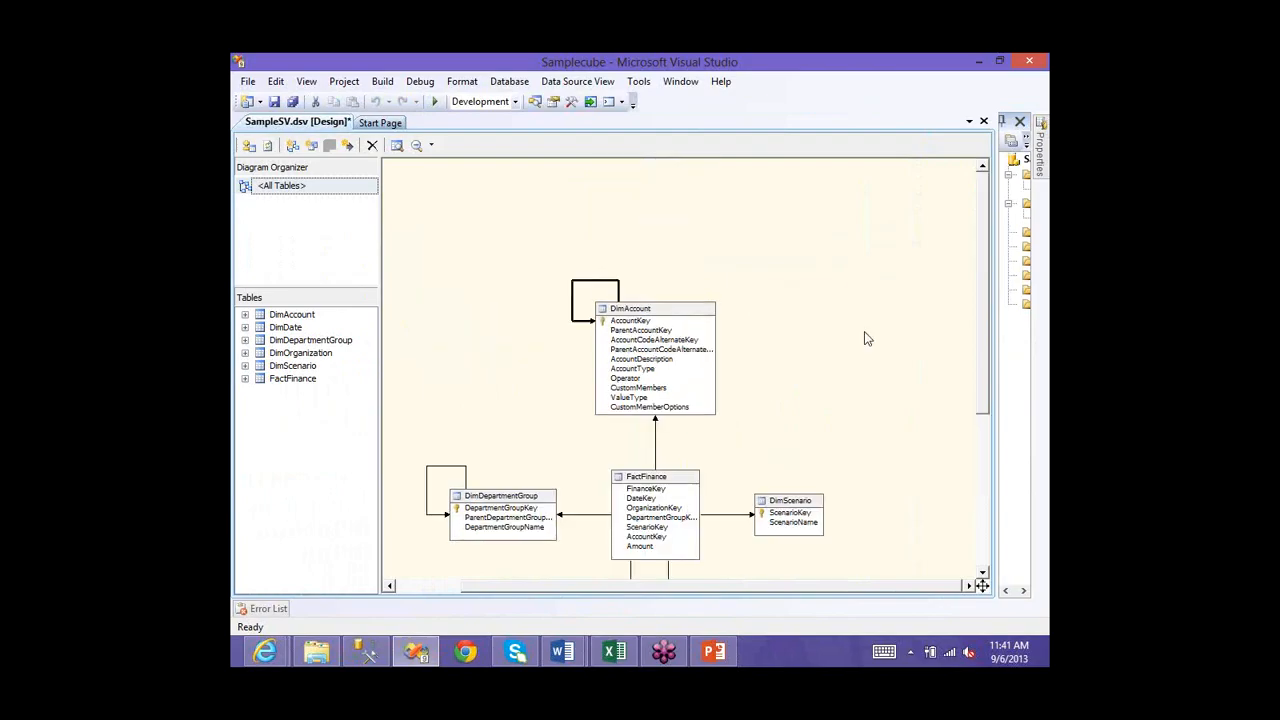
scroll(815, 354, down, 1)
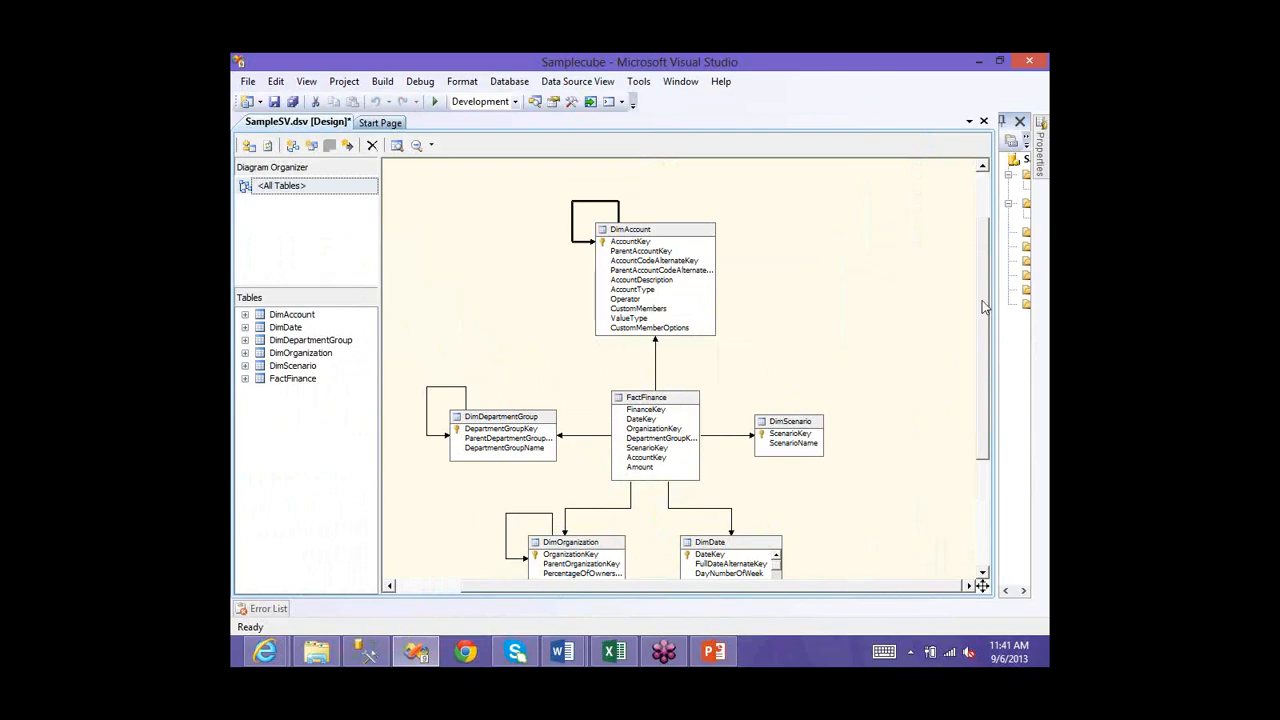
scroll(650, 262, down, 1)
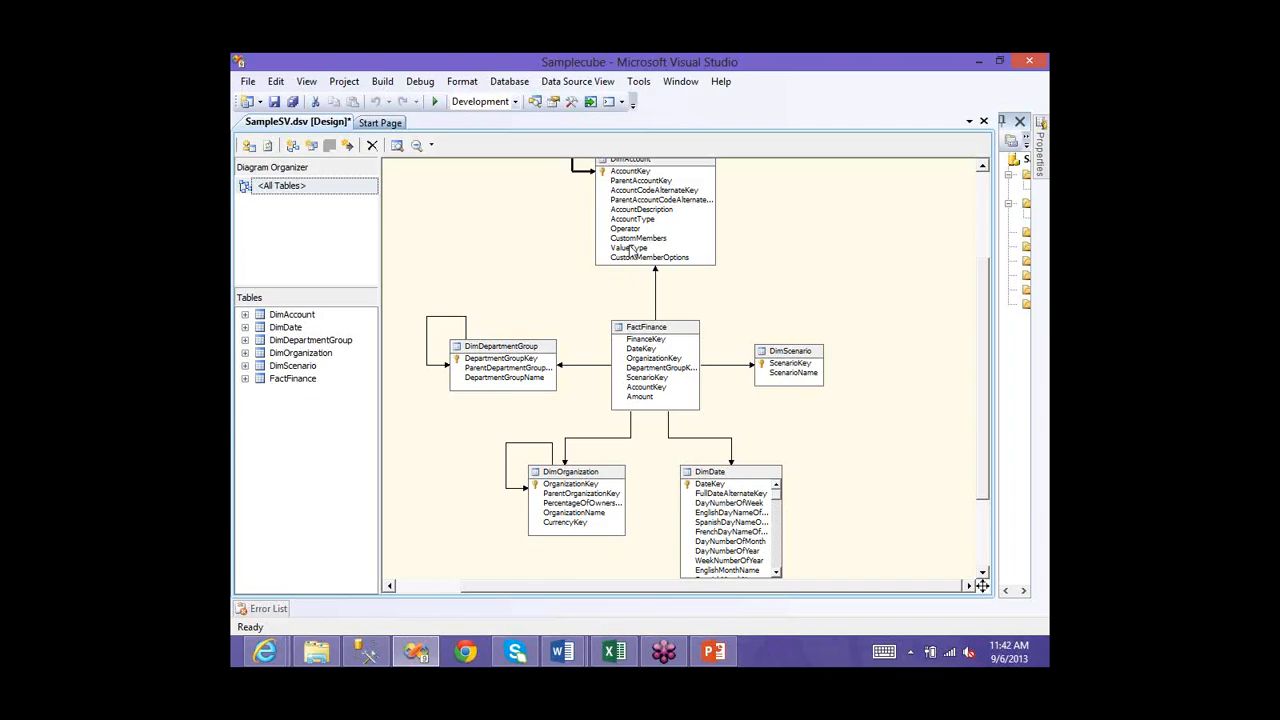
scroll(630, 252, up, 1)
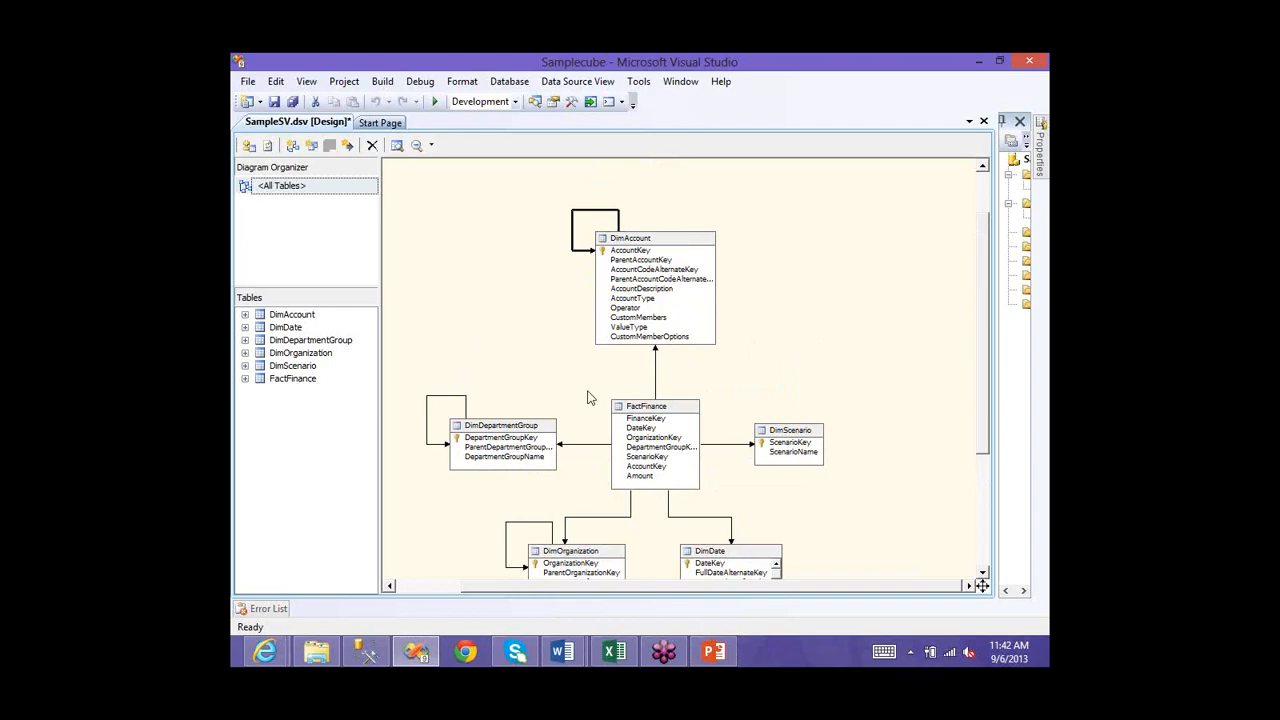
click(446, 412)
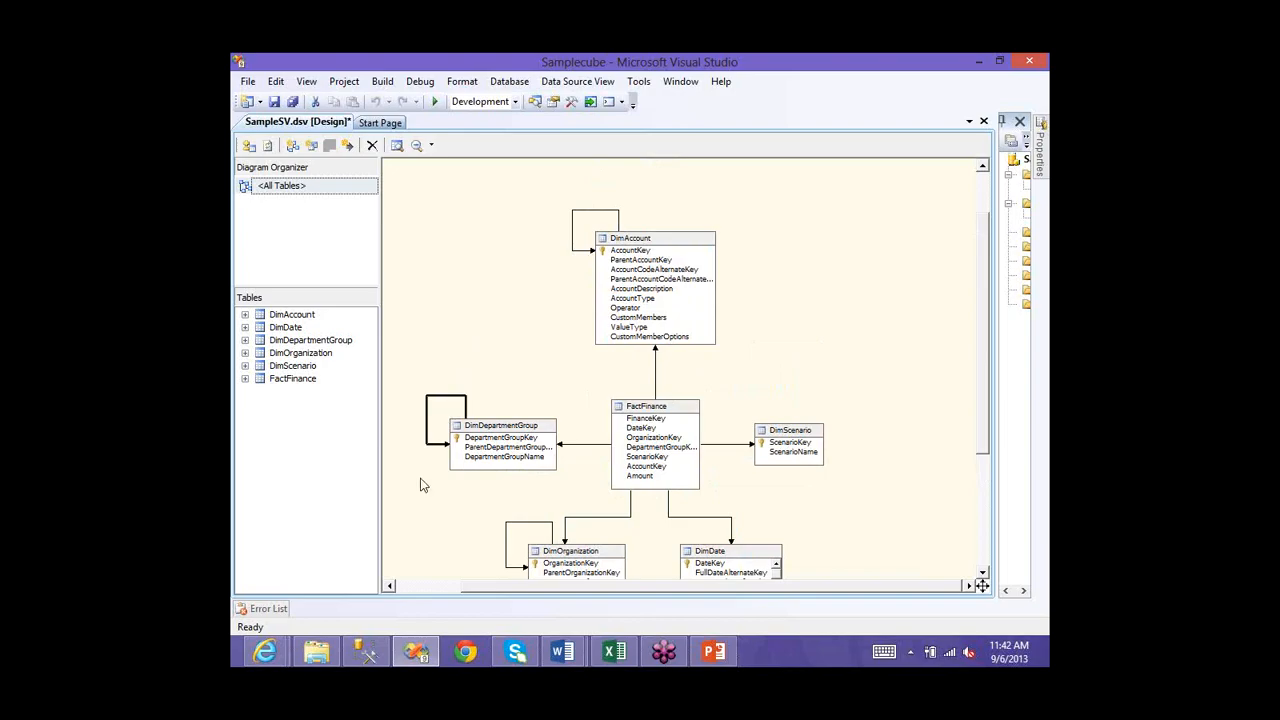
scroll(420, 485, down, 2)
click(548, 445)
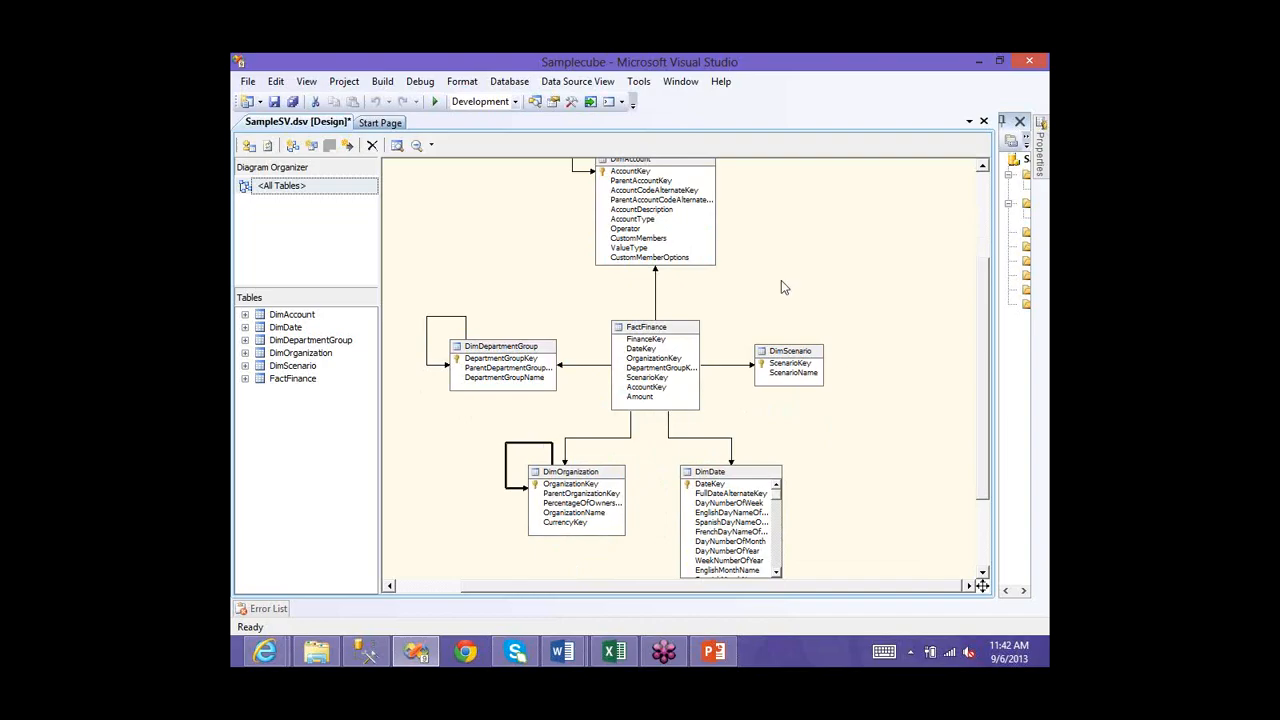
click(625, 270)
- Examine DimAccount, DimScenario and FactFinance's DepartmentGroupKey, AccountKey and Amount columns
scroll(898, 404, down, 1)
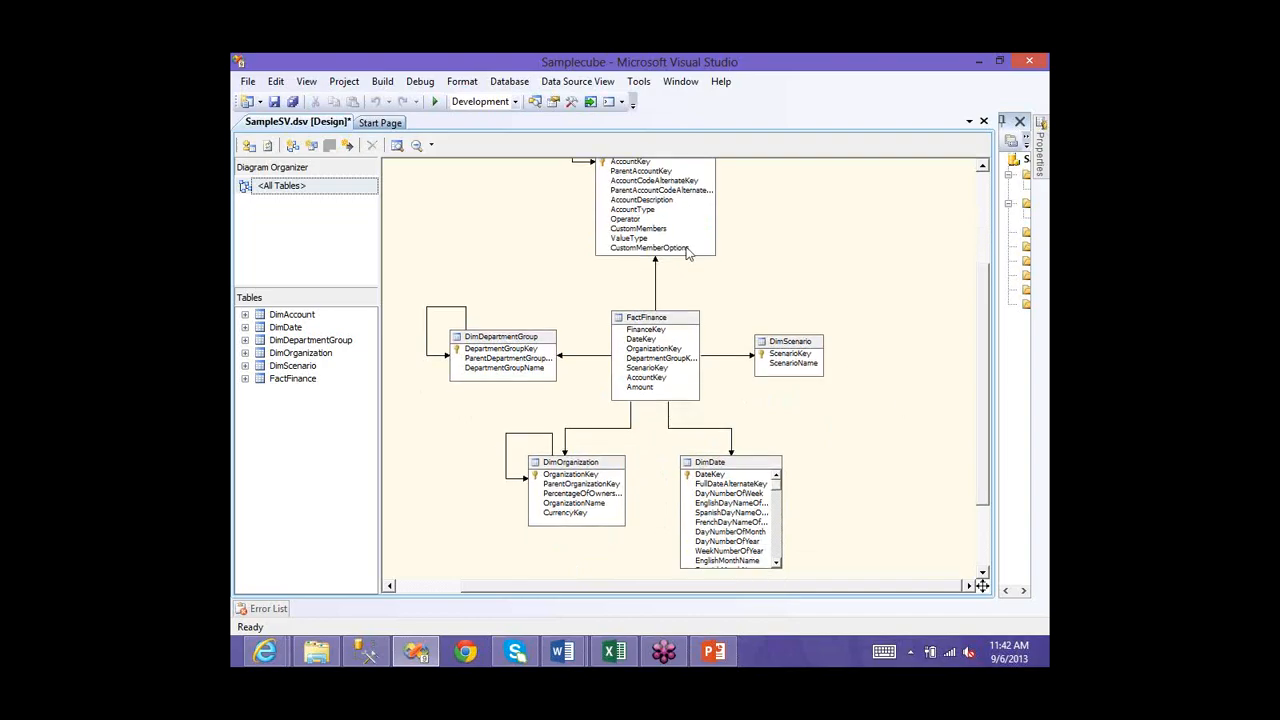
click(645, 171)
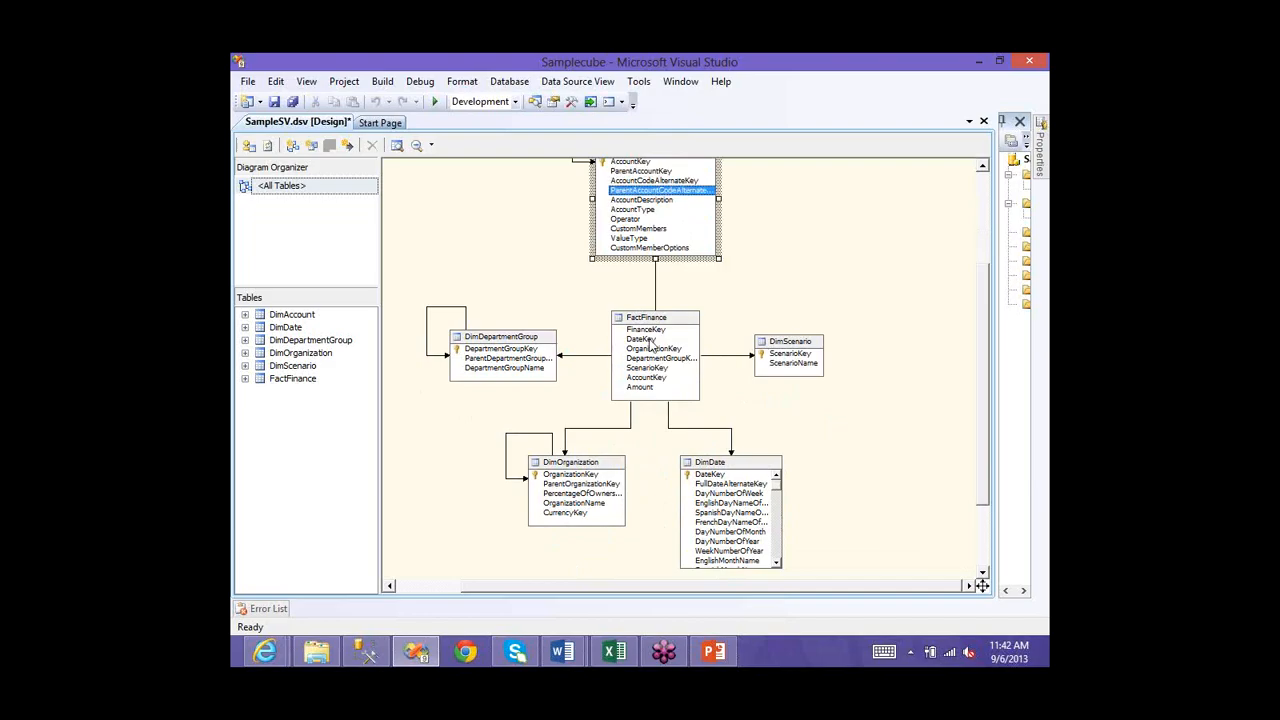
click(790, 354)
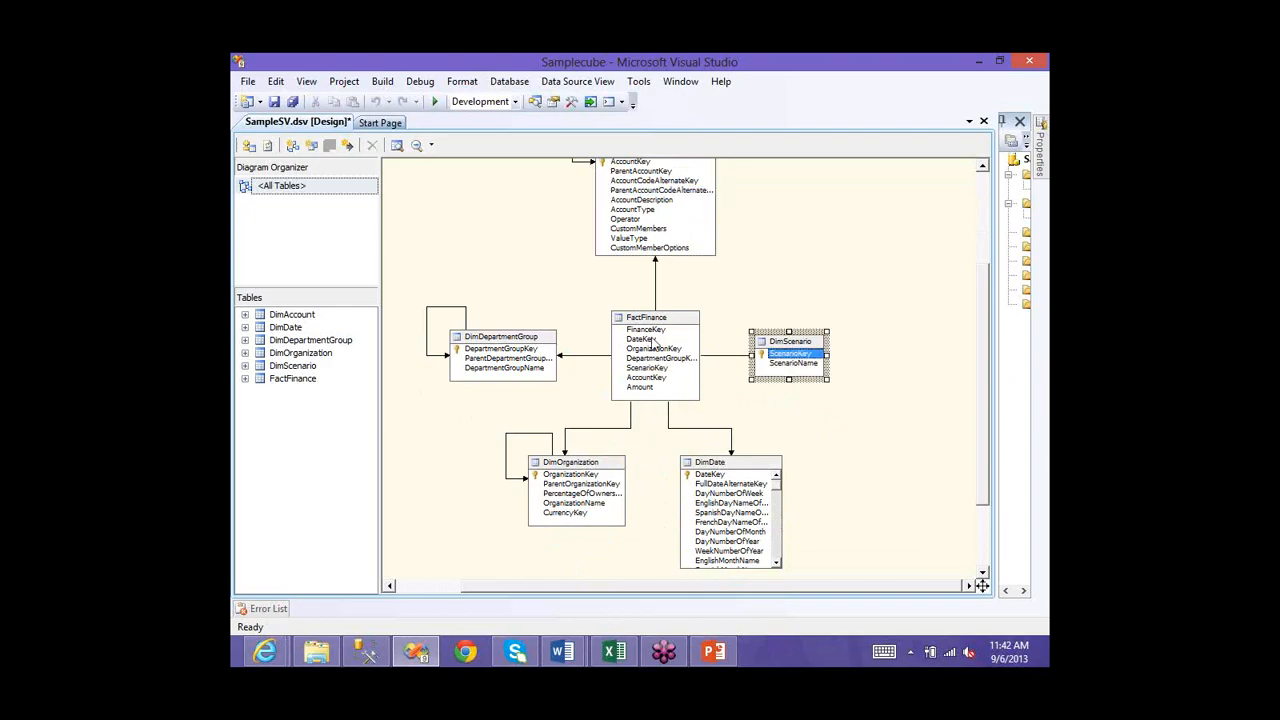
click(645, 366)
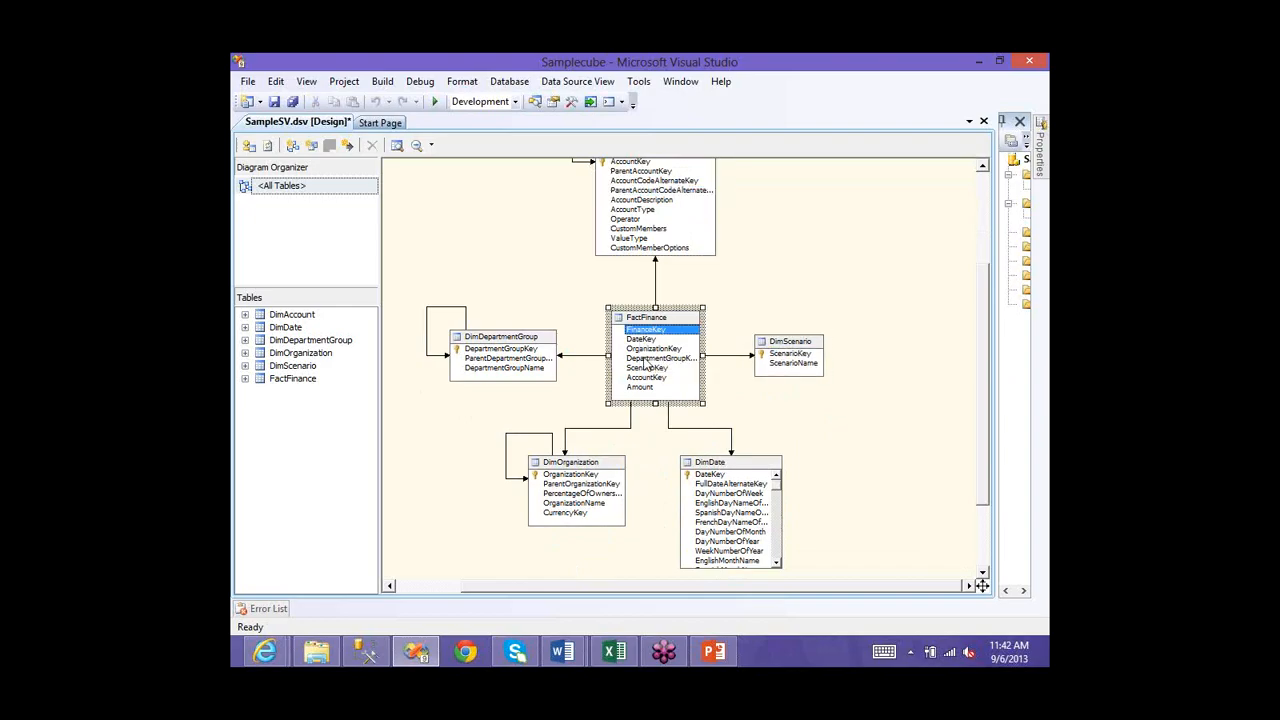
click(645, 358)
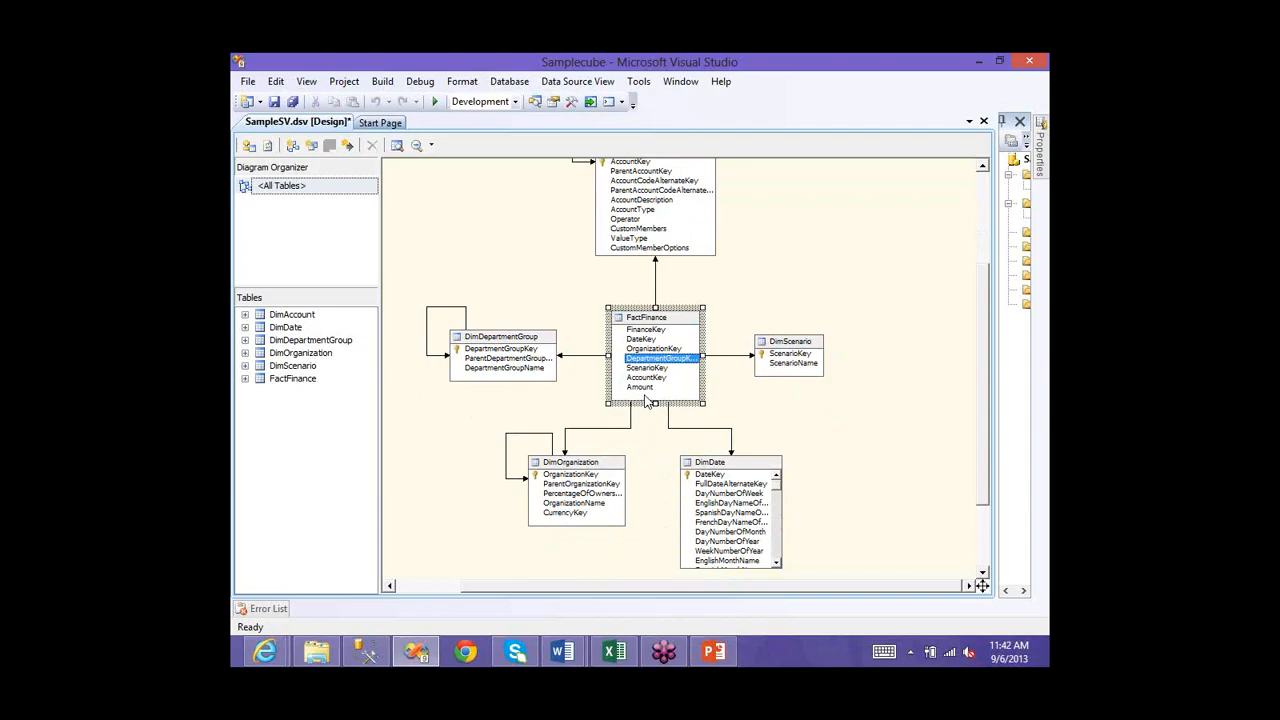
click(643, 379)
click(643, 389)
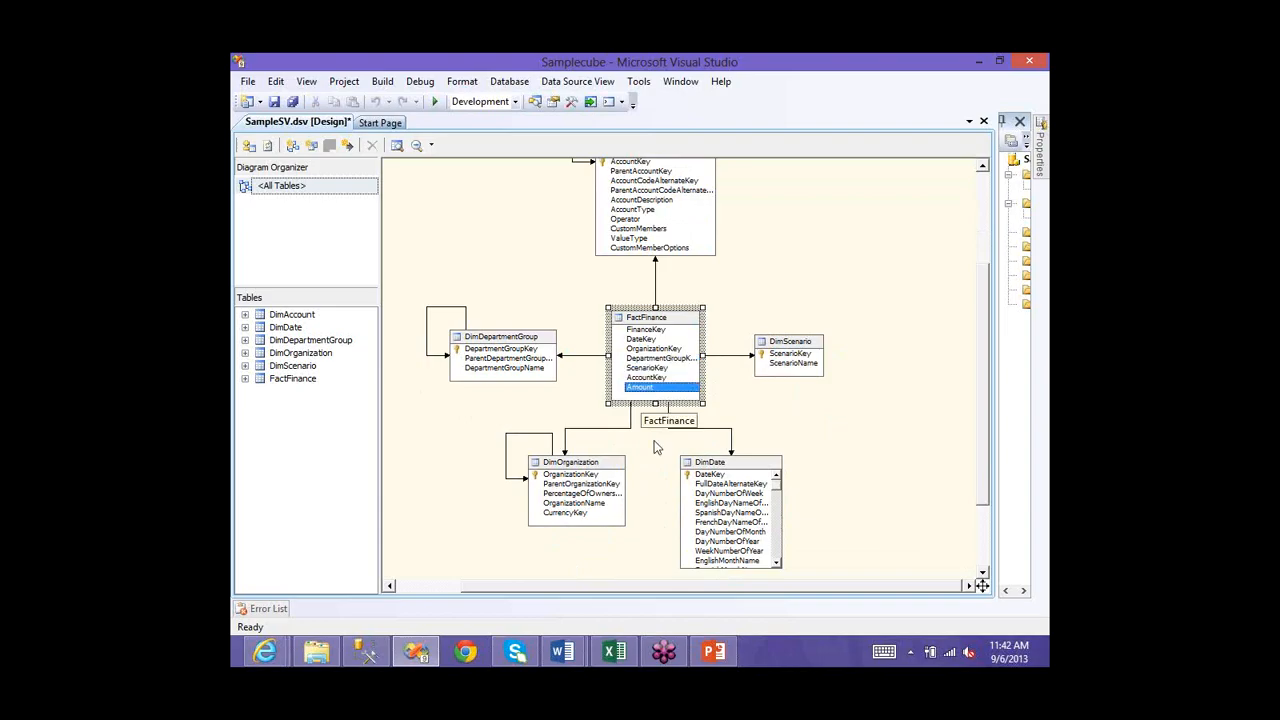
- Pin Solution Explorer open beside the diagram with the project tree visible
drag(983, 317, 981, 228)
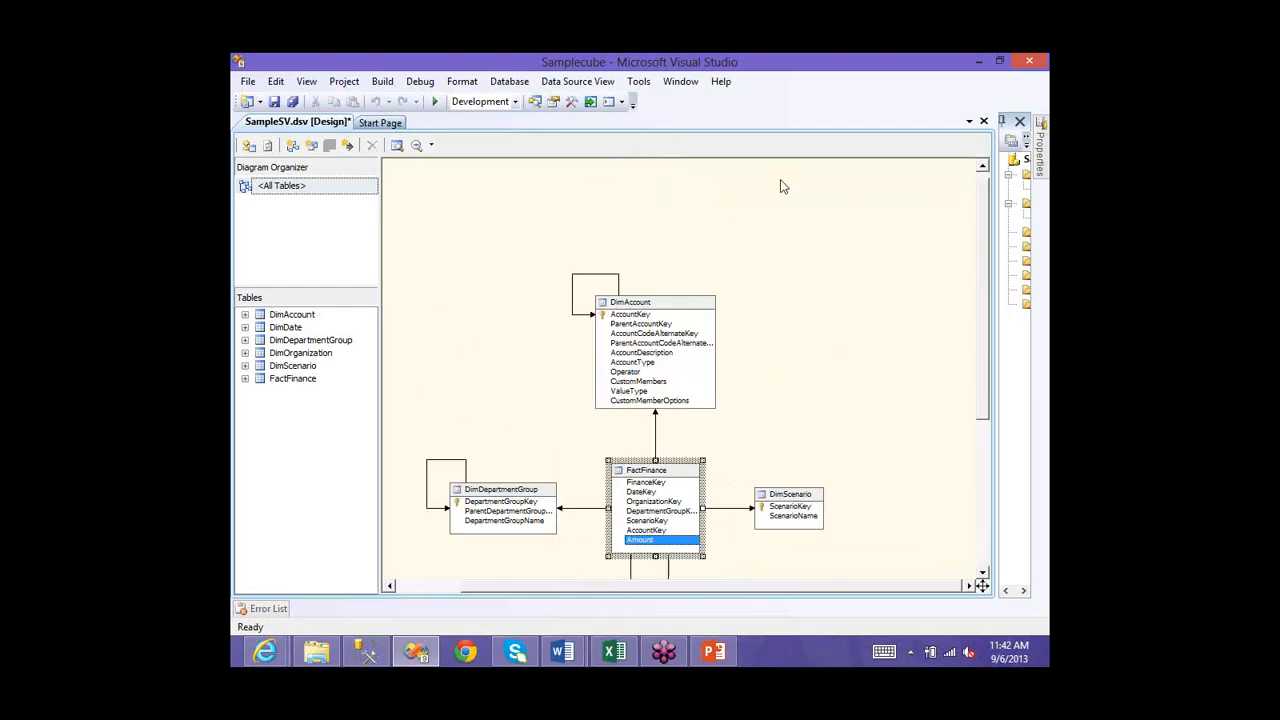
scroll(952, 272, down, 3)
scroll(952, 272, up, 3)
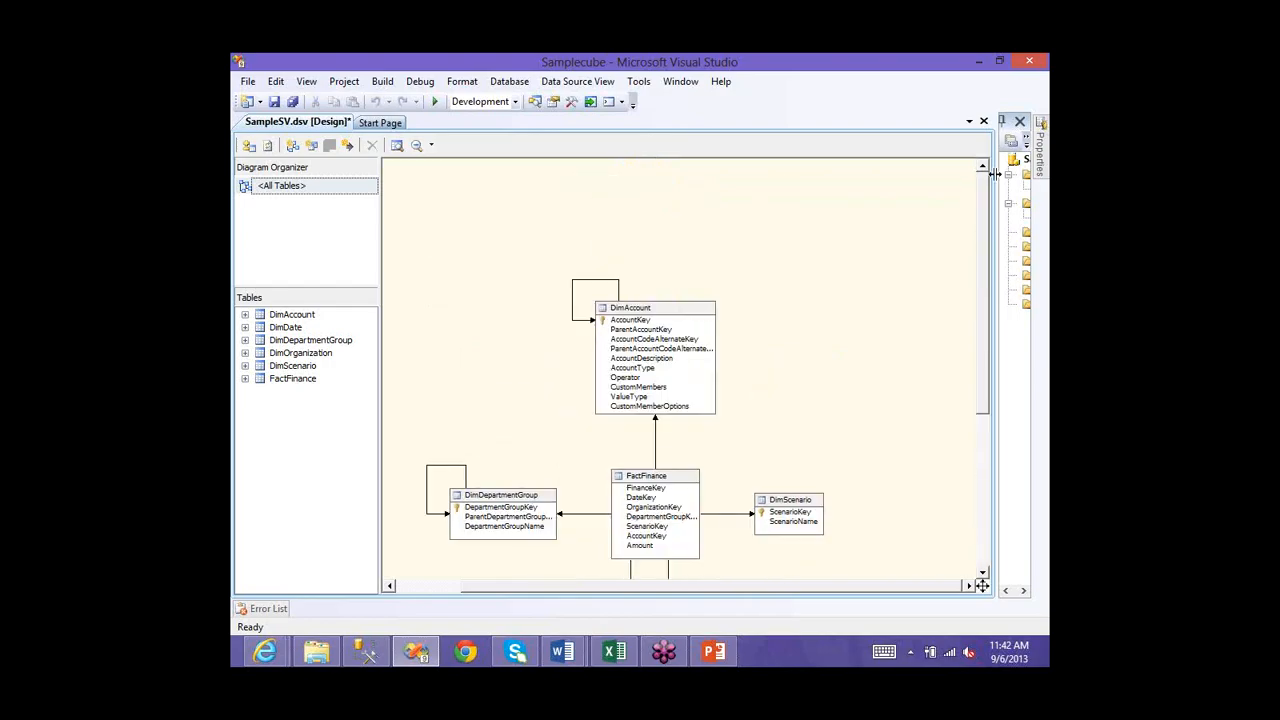
scroll(993, 173, down, 1)
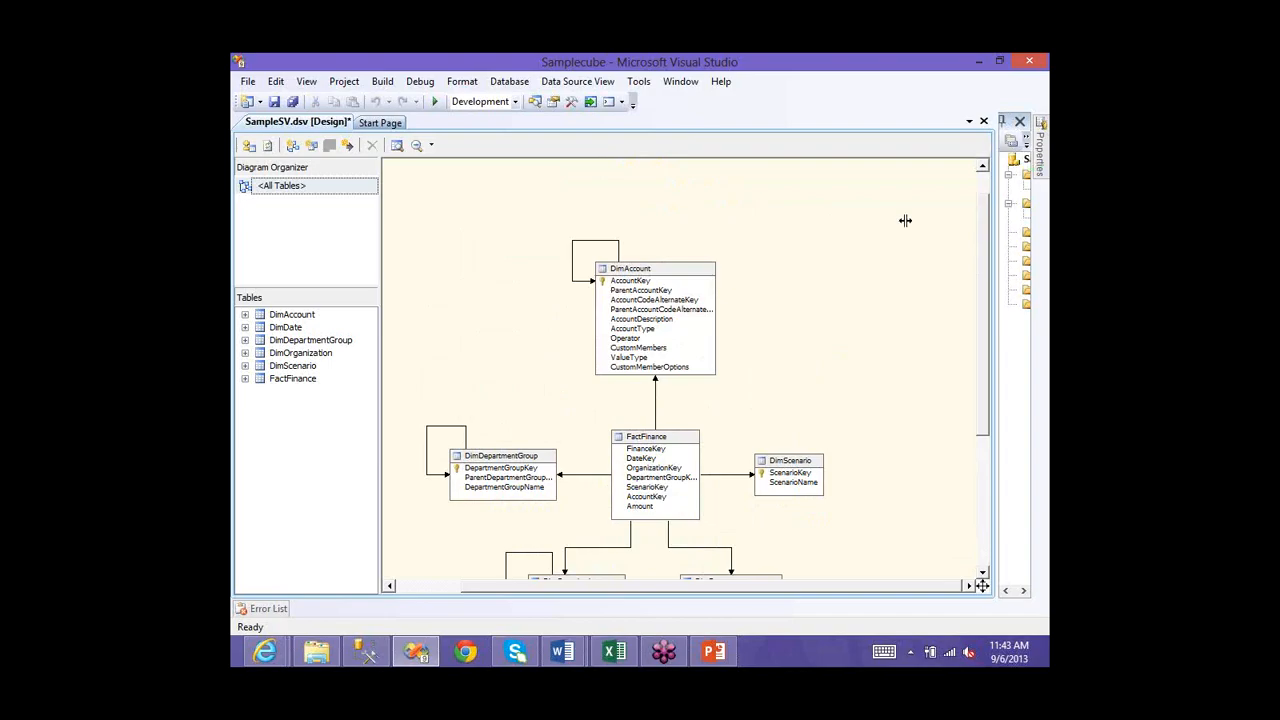
drag(905, 220, 925, 238)
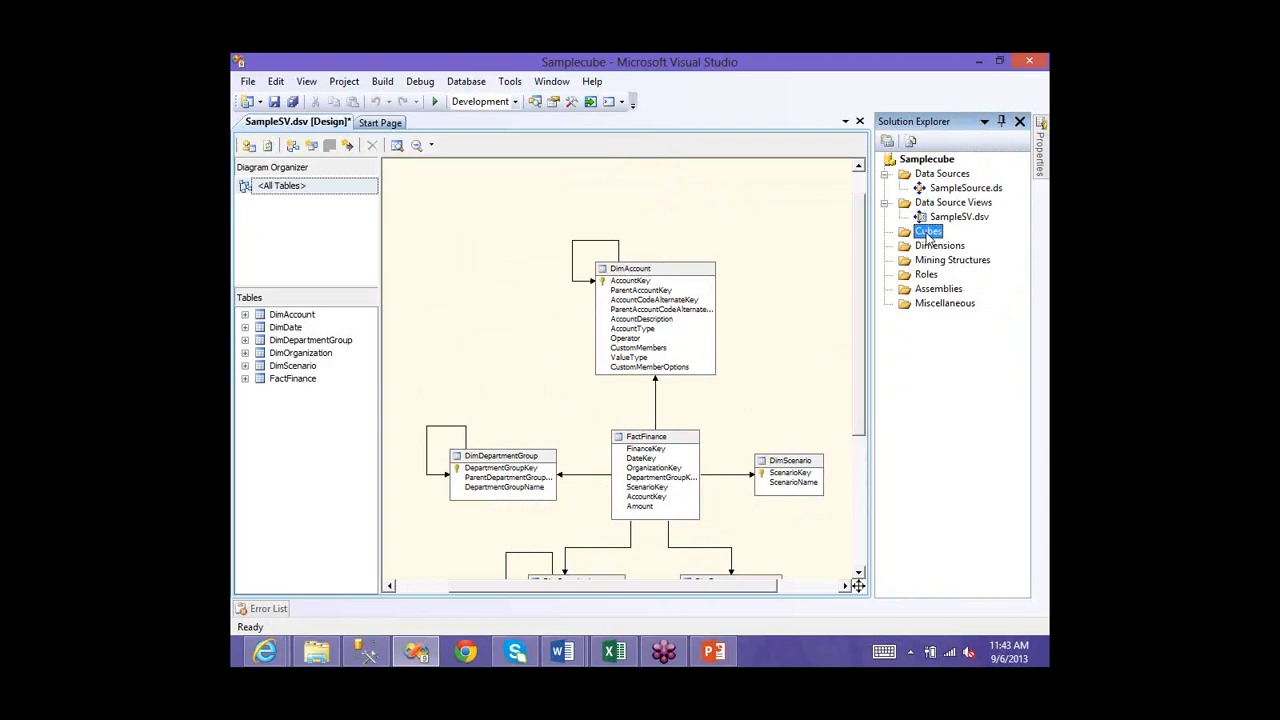
- Launch the Cube Wizard from the Cubes folder and pass its welcome page
right_click(901, 243)
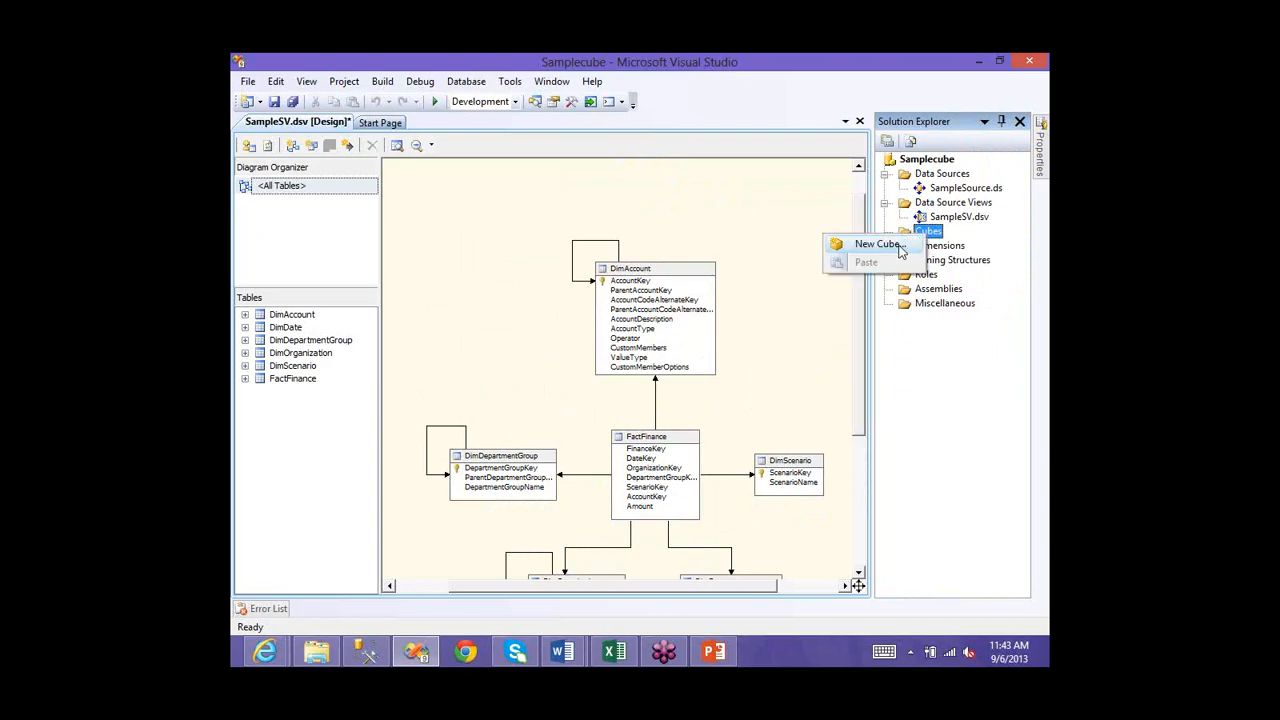
click(899, 246)
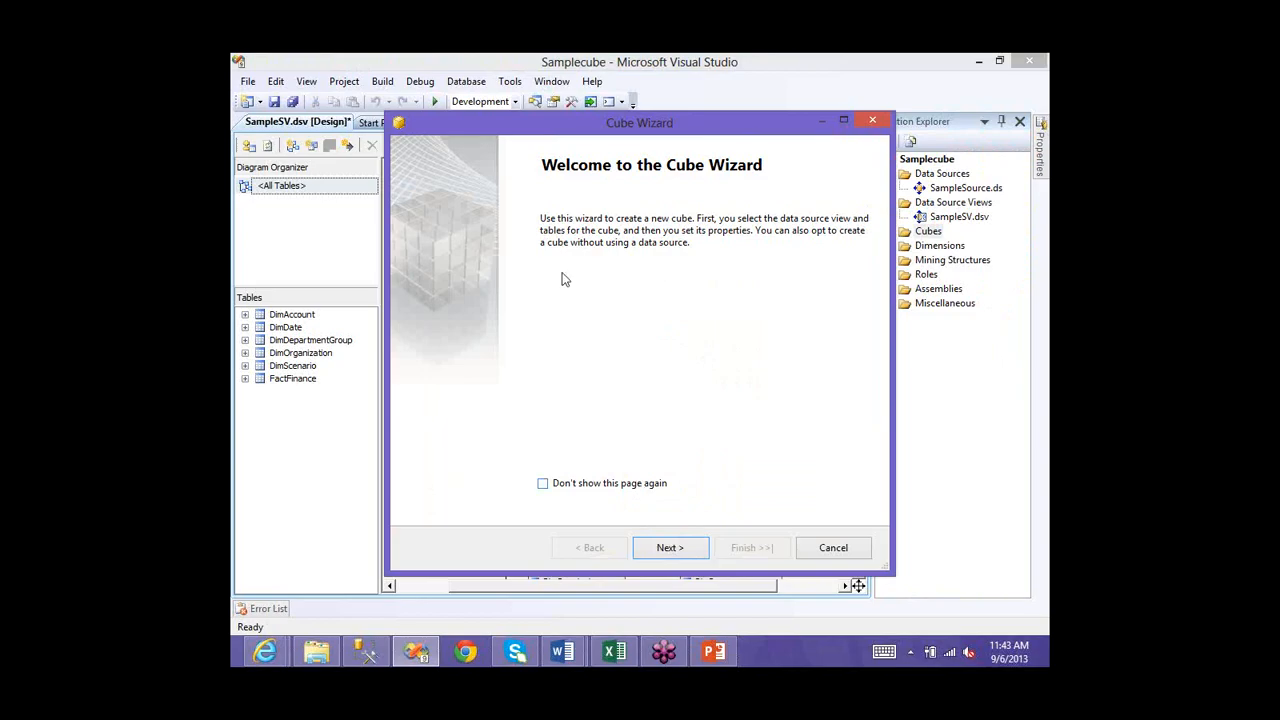
key(Return)
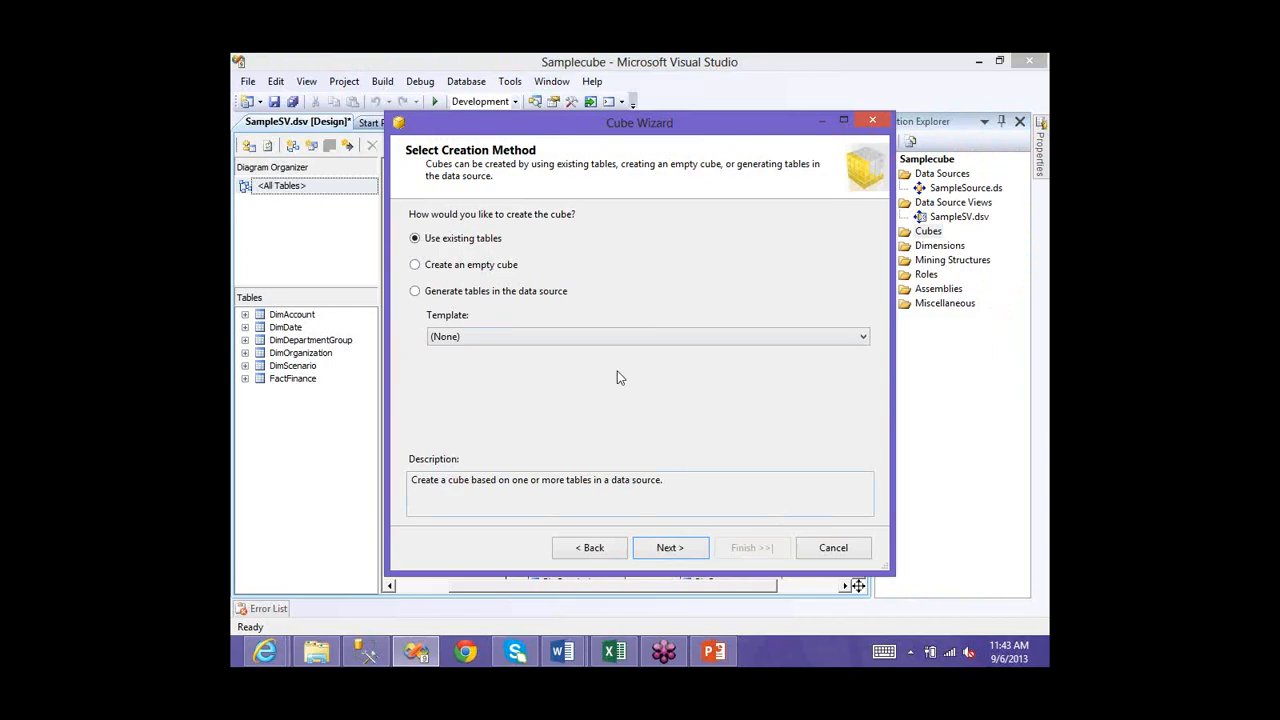
- Keep Use existing tables to reach measure group selection, then switch to Management Studio
key(Return)
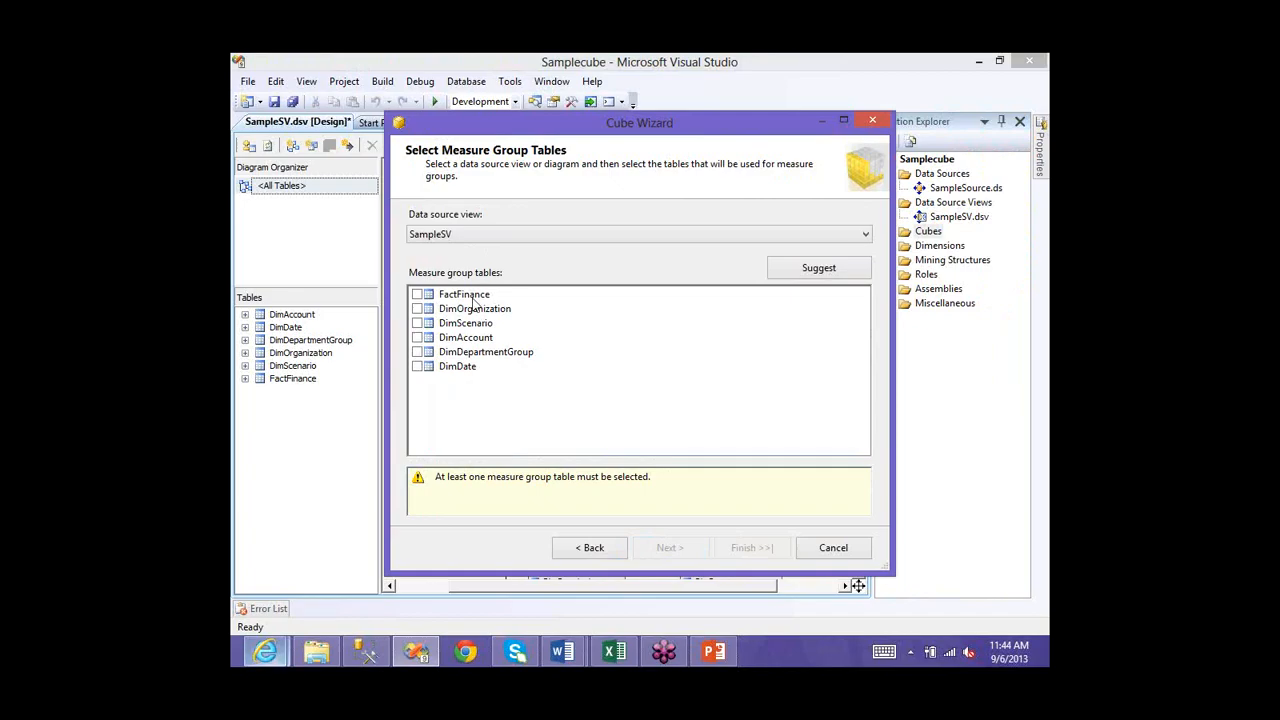
key(alt+Tab)
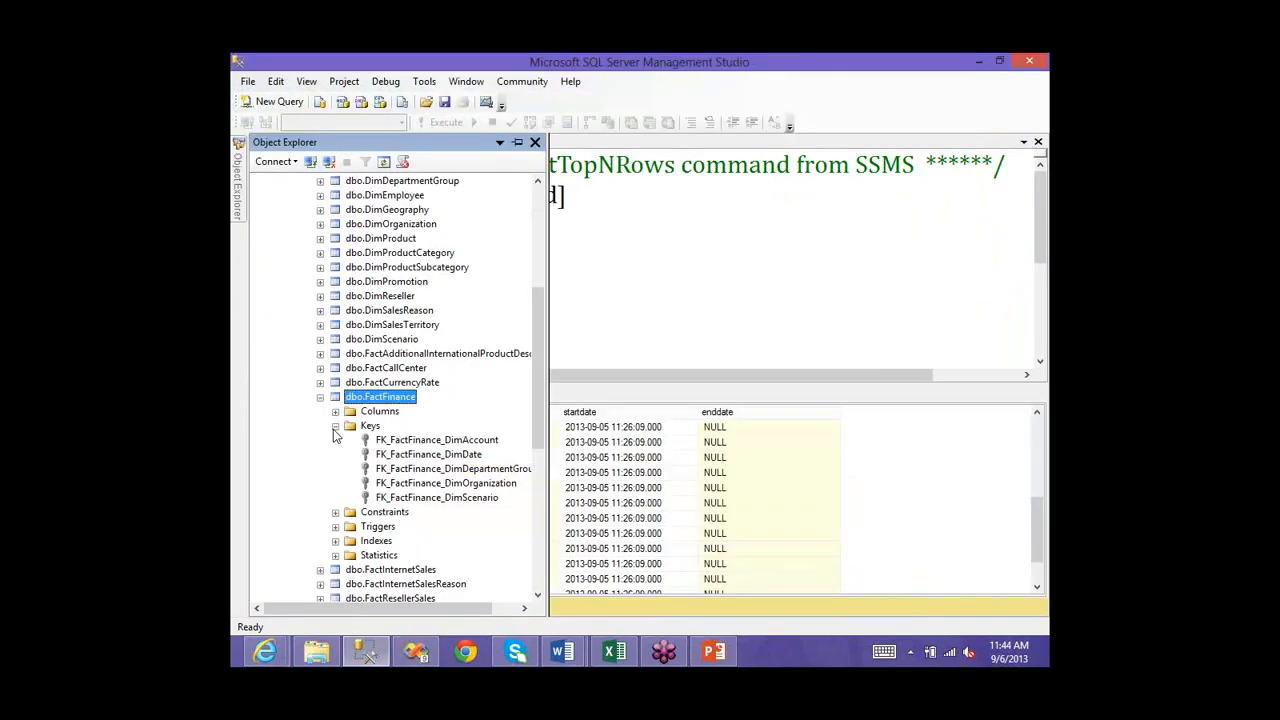
- Query the top 1000 rows of dbo.FactFinance in Management Studio, then minimize it
click(336, 411)
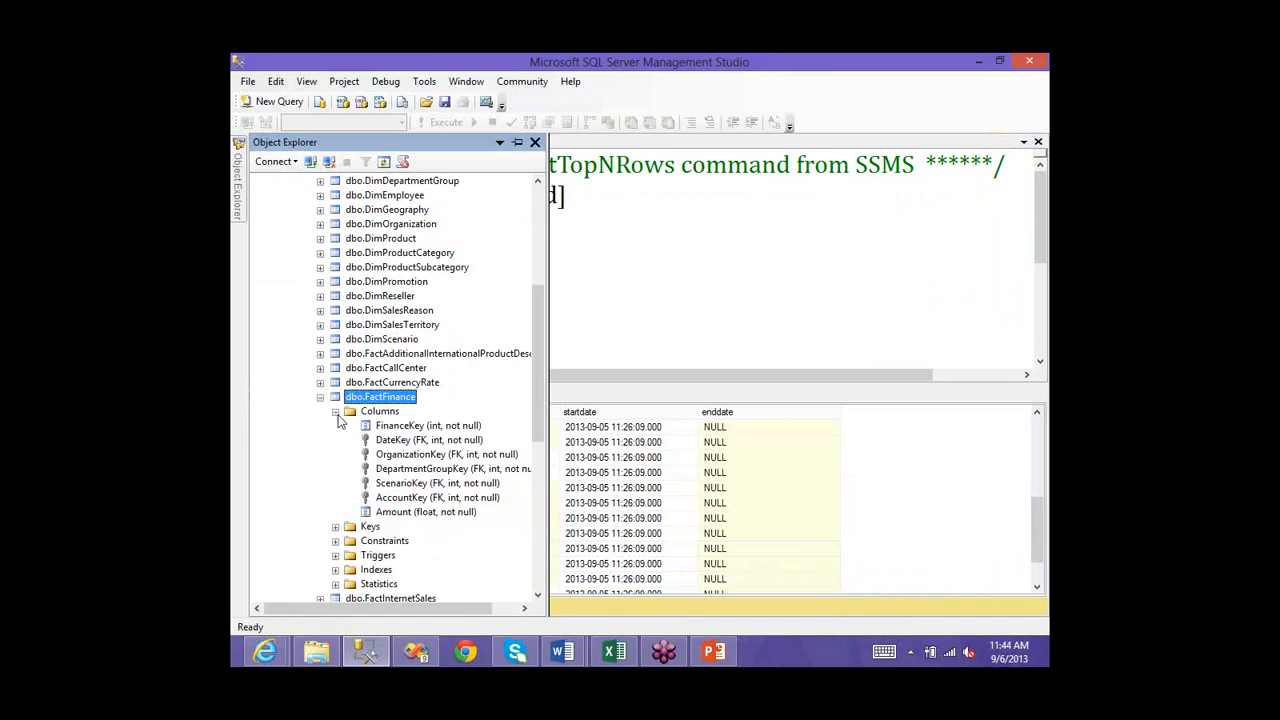
click(336, 411)
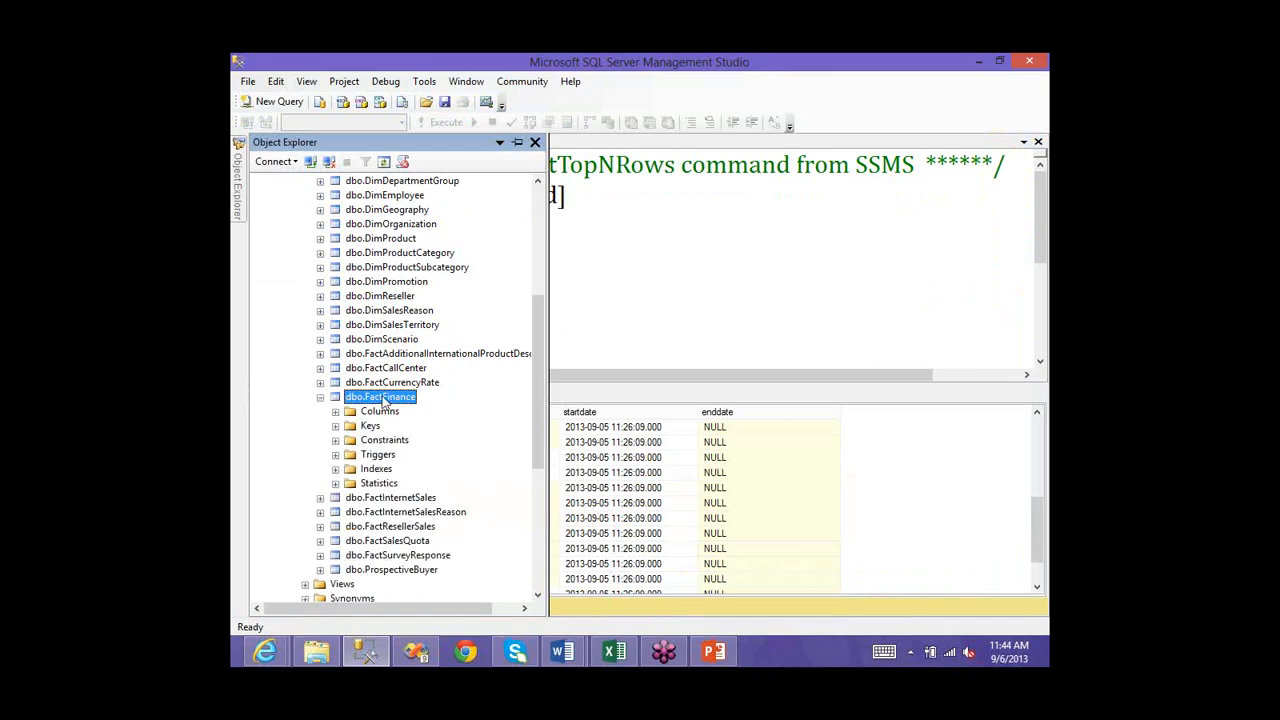
right_click(383, 402)
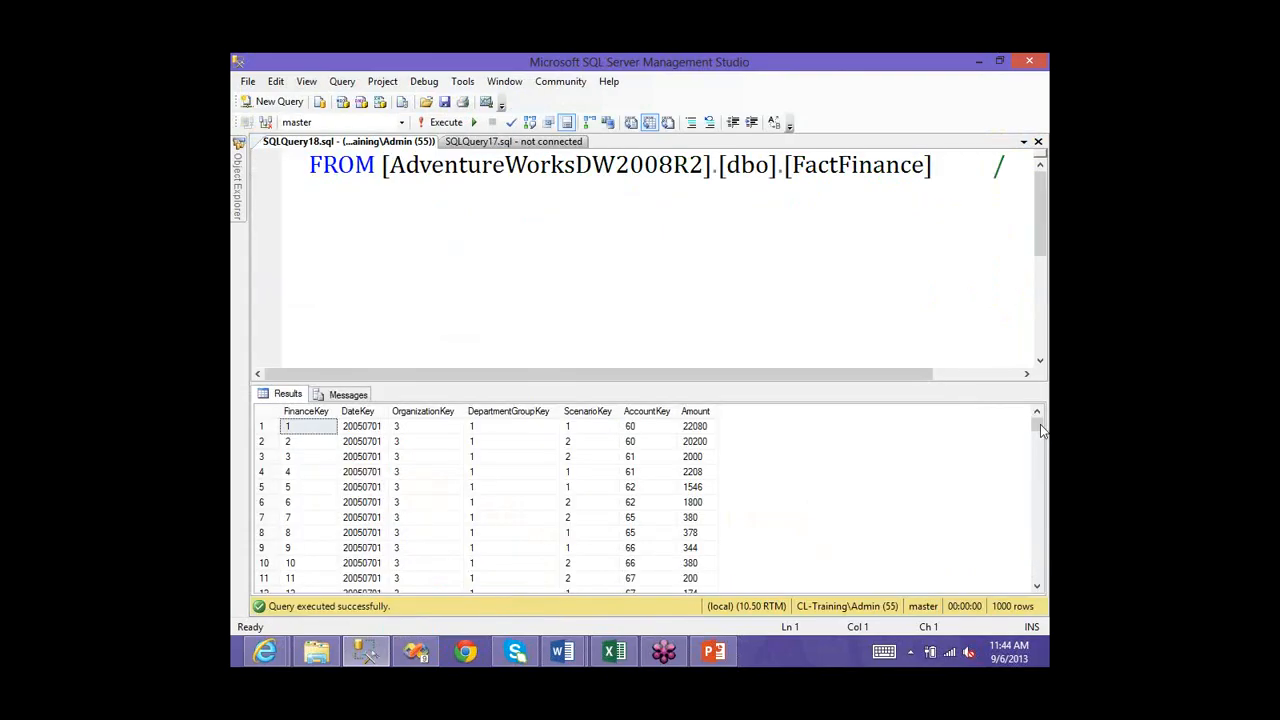
mouse_move(1040, 425)
mouse_down()
mouse_move(1049, 477)
mouse_move(903, 110)
mouse_up()
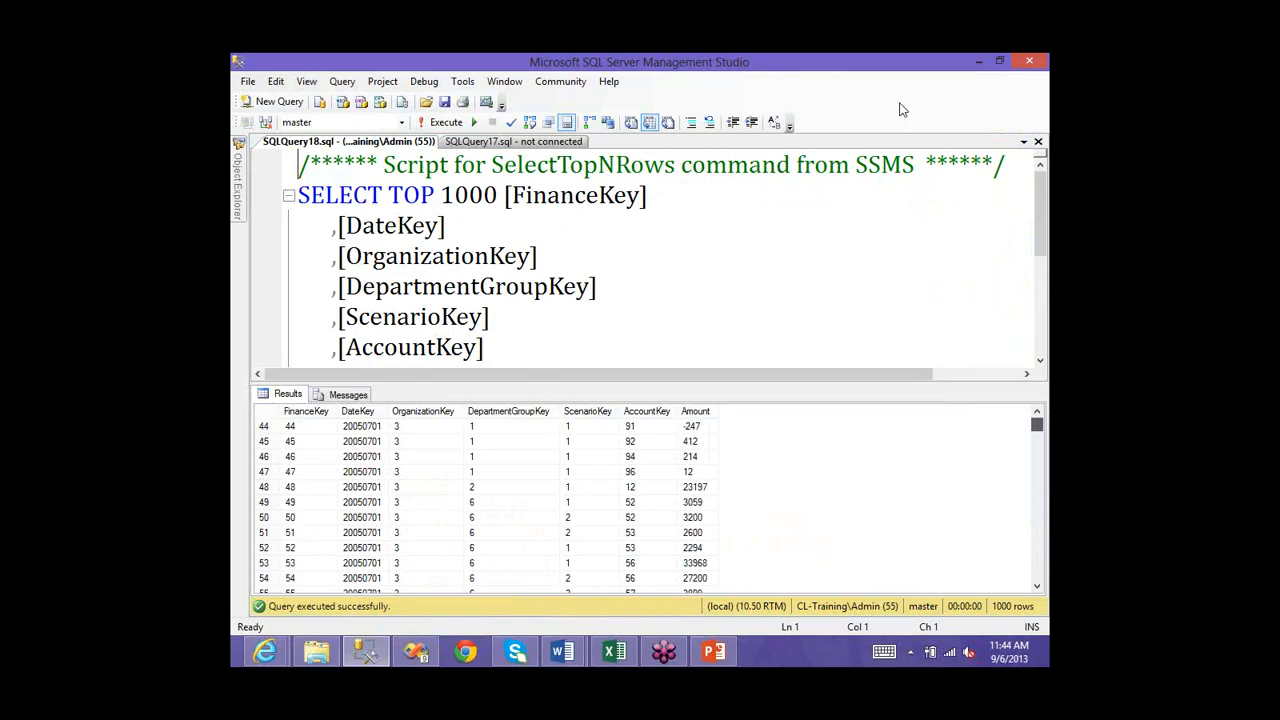
click(977, 62)
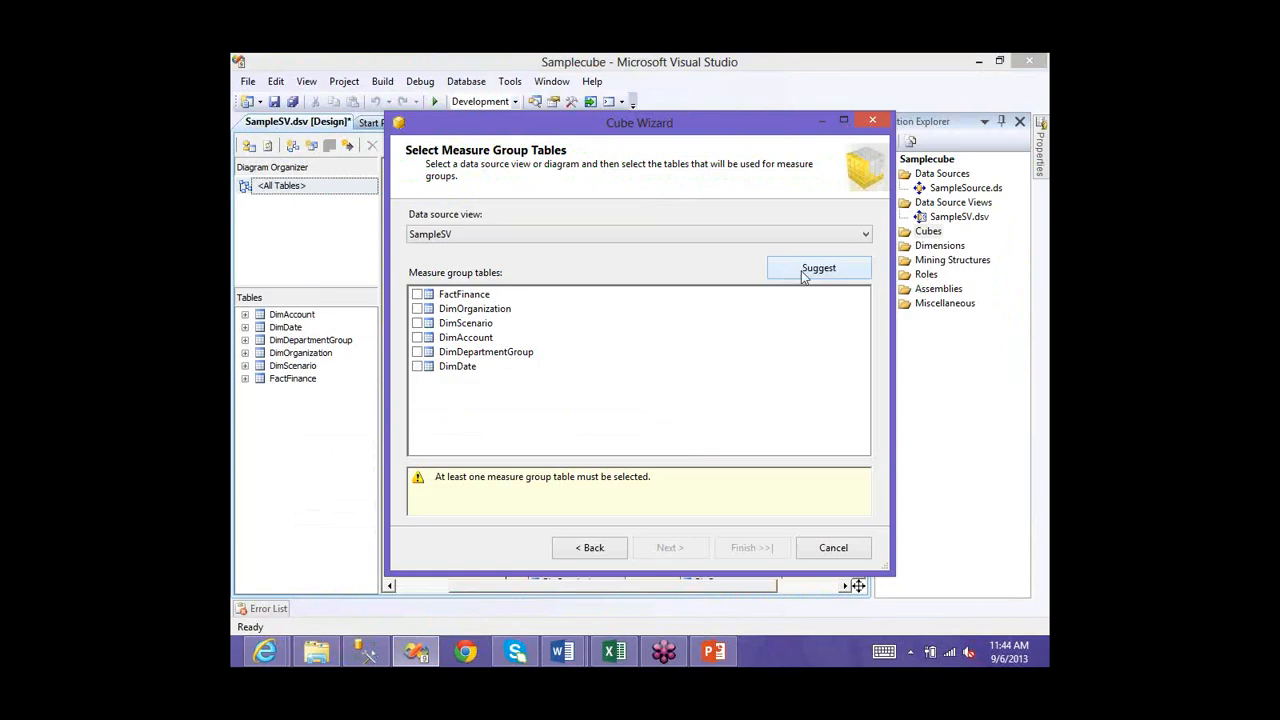
- Make FactFinance the only measure group table for SampleSV and maximize the wizard
click(417, 294)
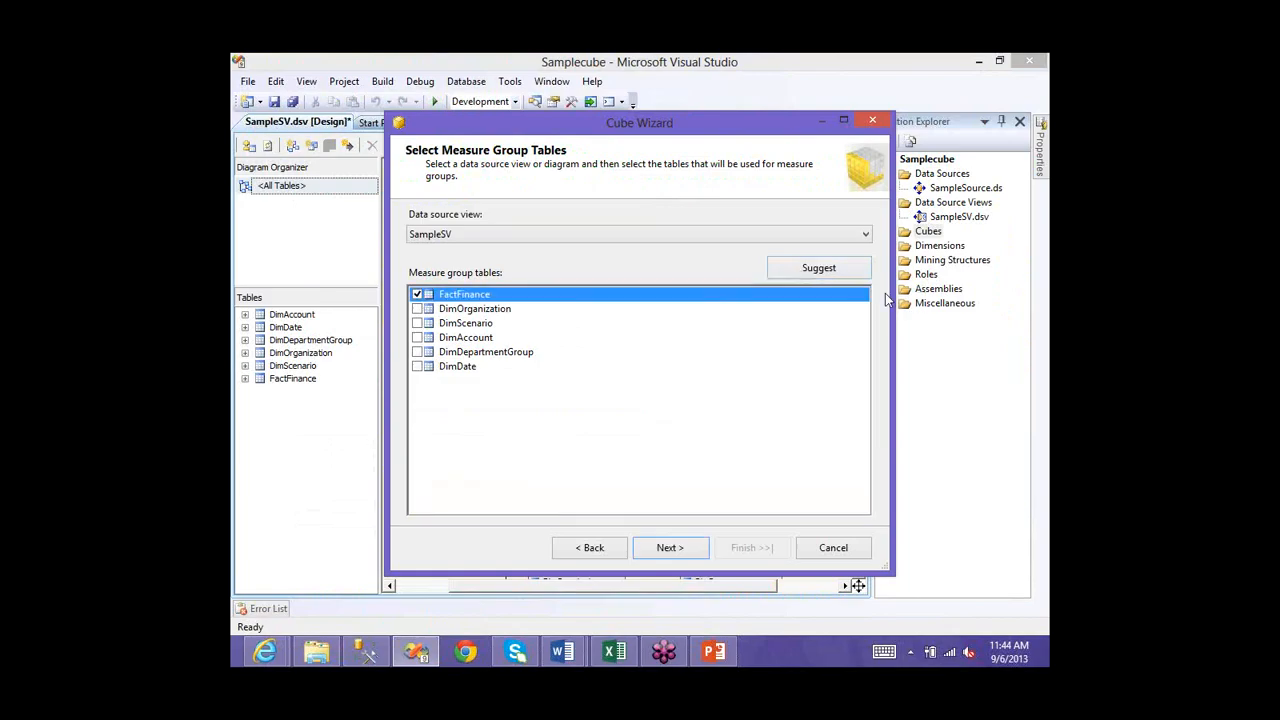
click(761, 294)
click(819, 268)
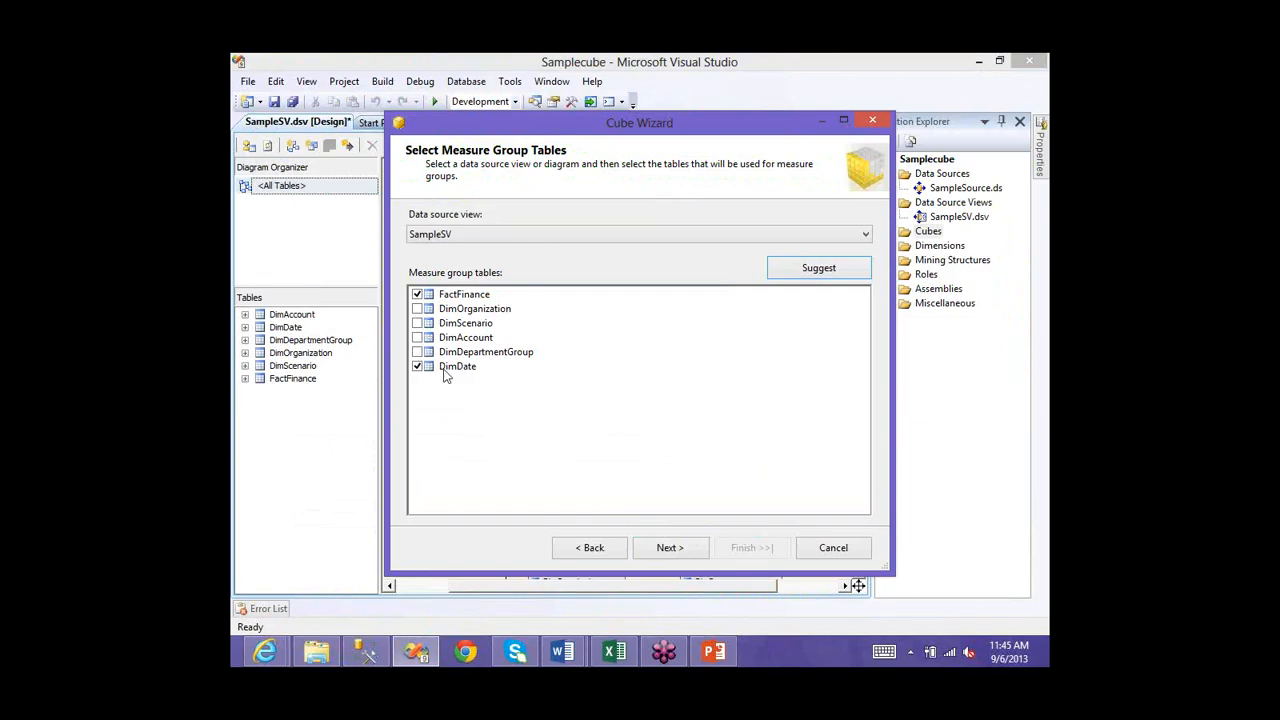
click(511, 358)
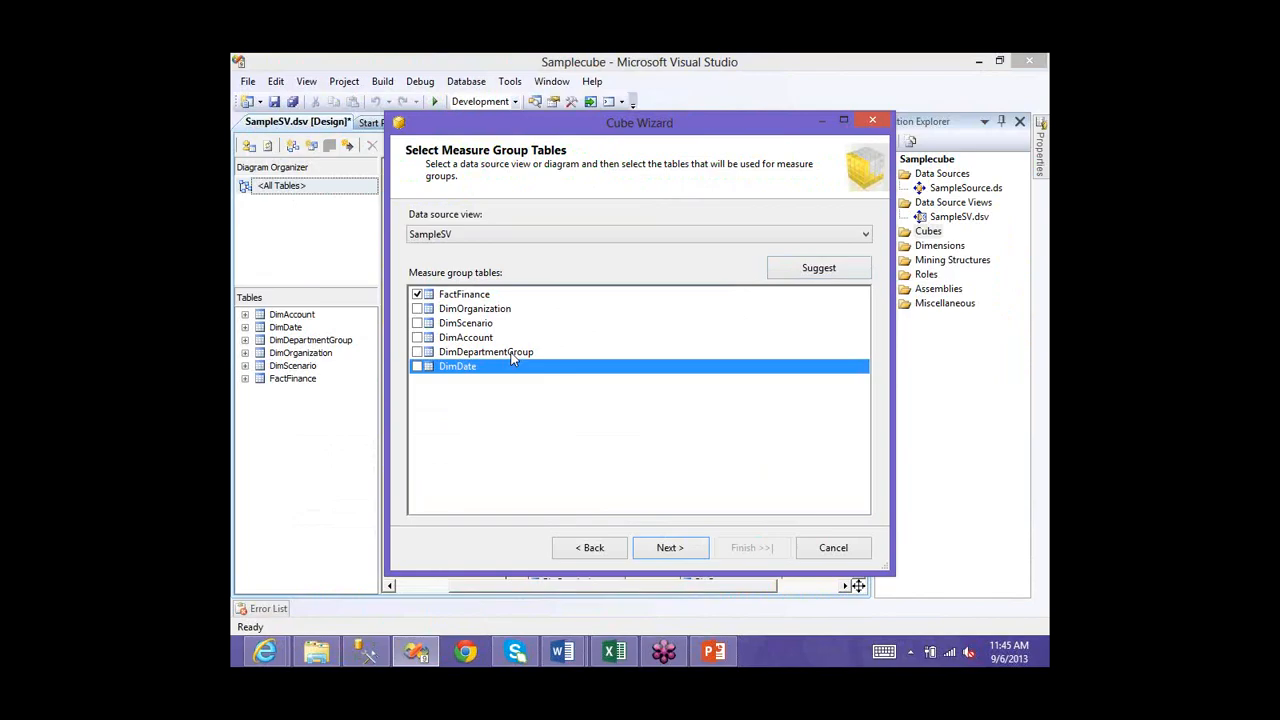
click(456, 296)
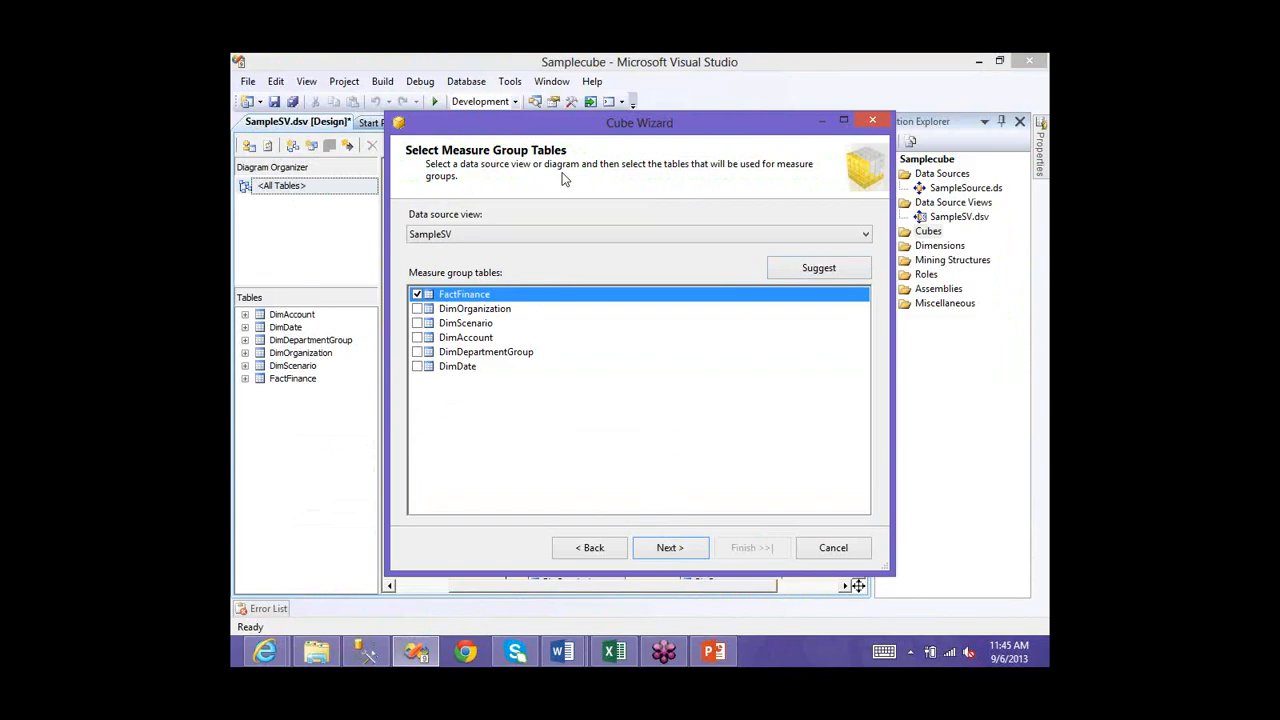
click(843, 122)
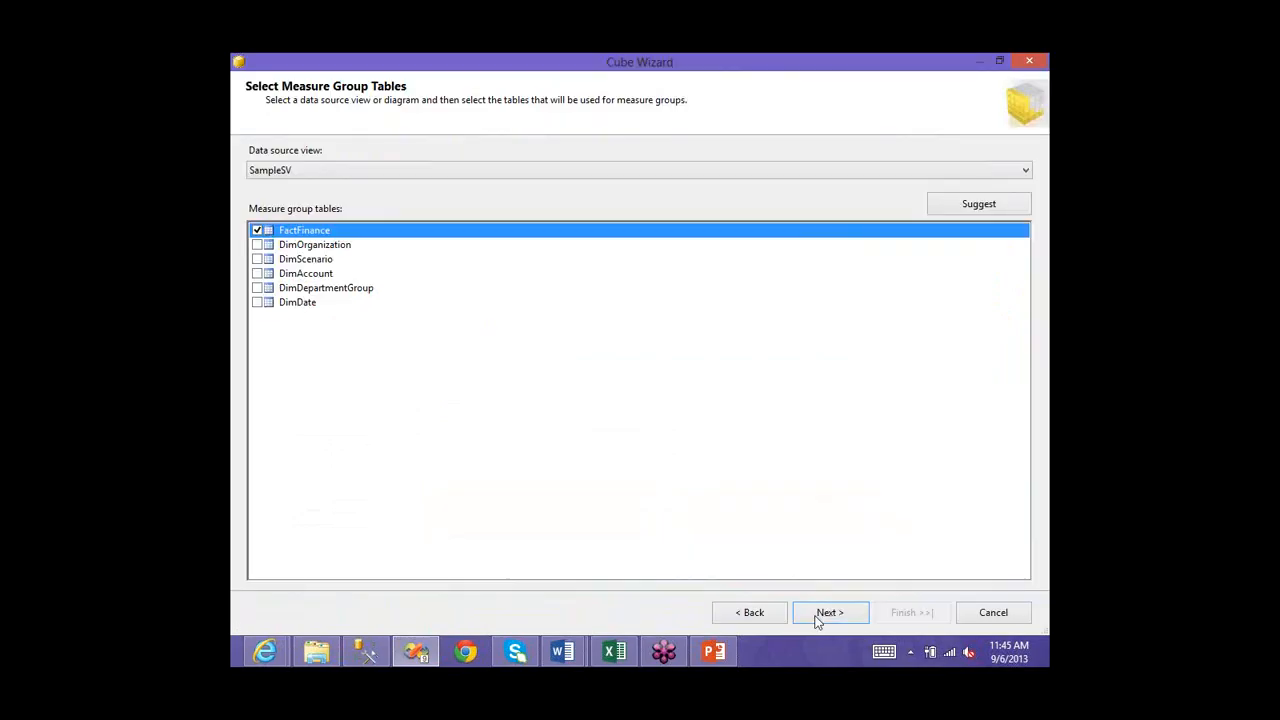
- Keep Finance Key, Amount and Fact Finance Count as the cube's measures
click(818, 622)
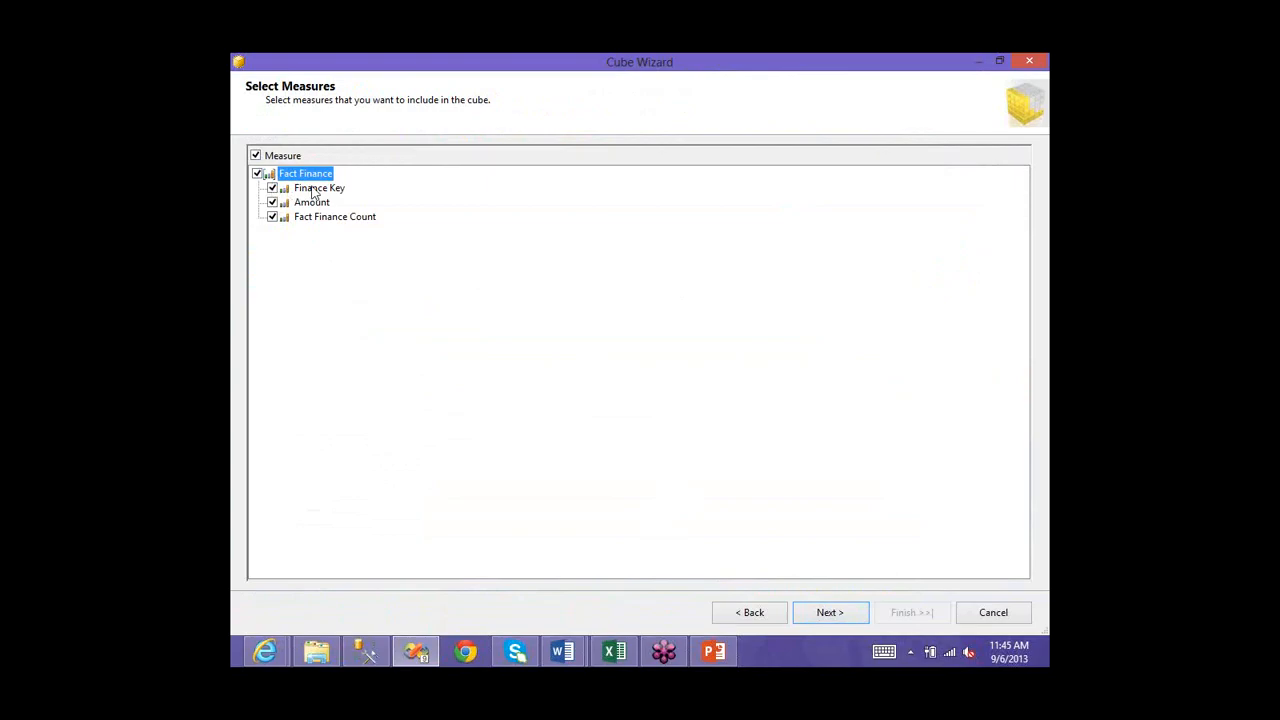
key(Down)
key(Down)
key(Down)
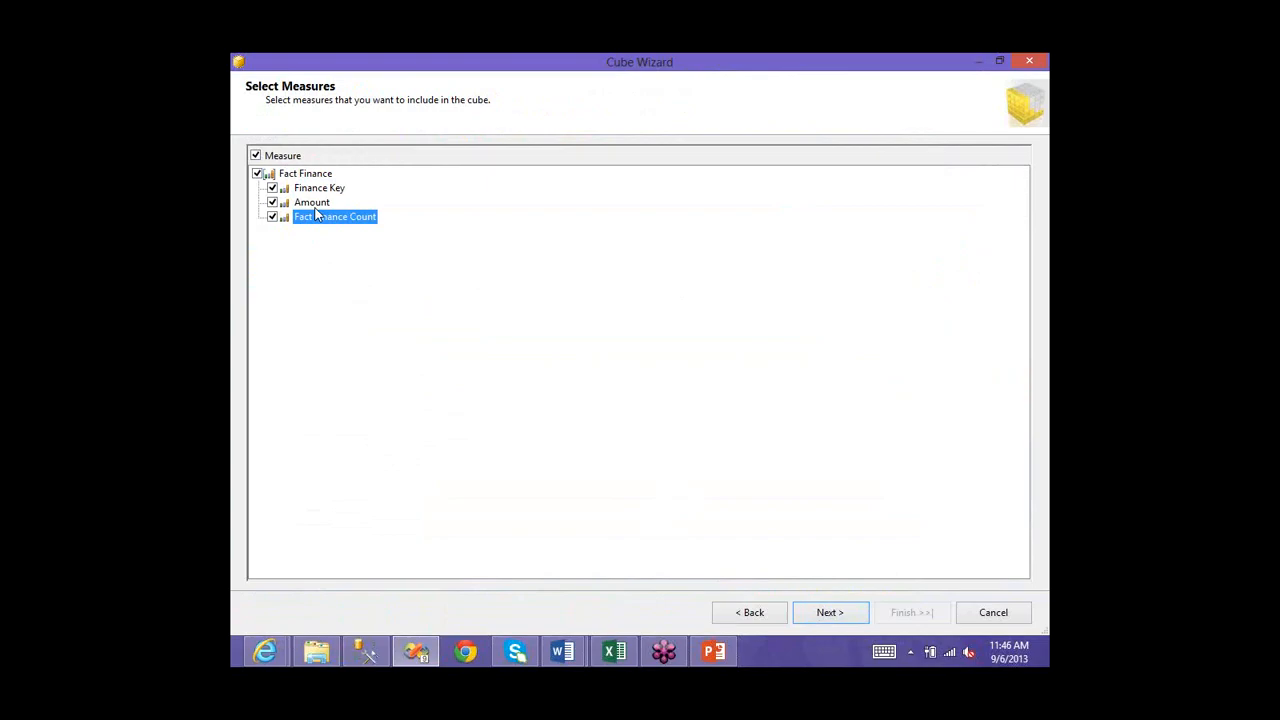
key(Up)
key(Down)
key(Return)
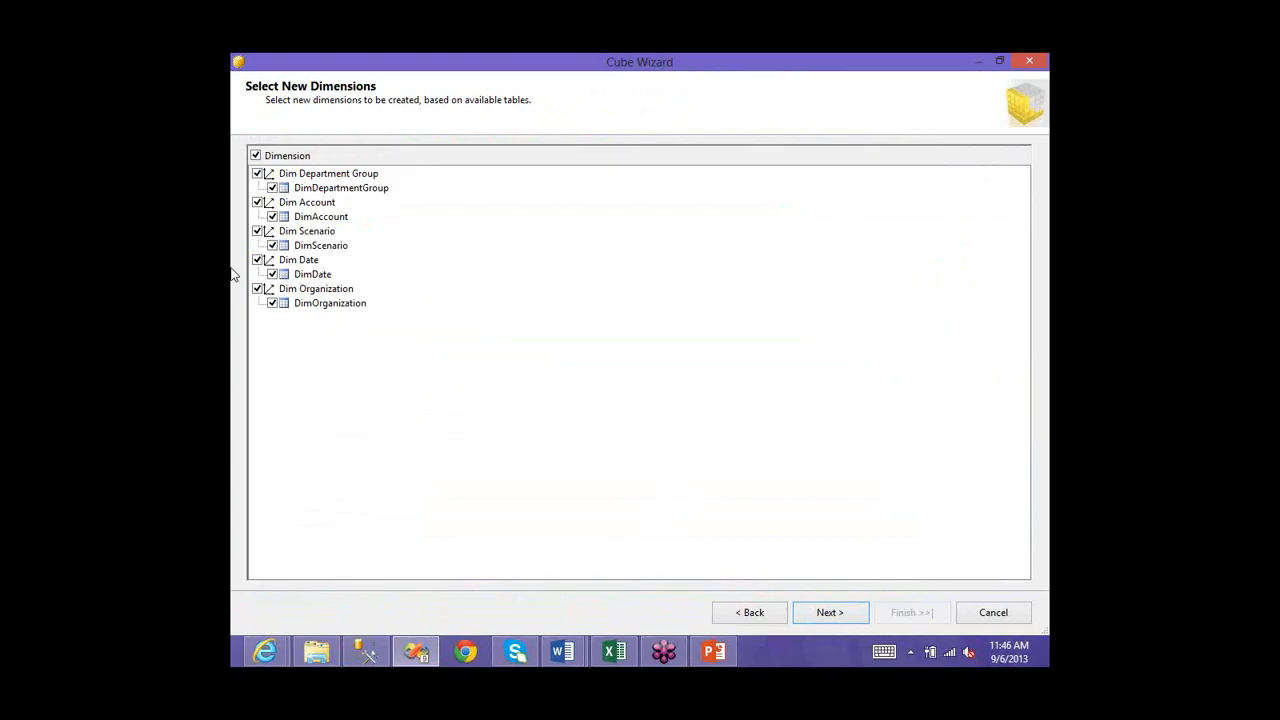
- Leave all five Dim tables ticked as new dimensions and advance to the final page
click(820, 613)
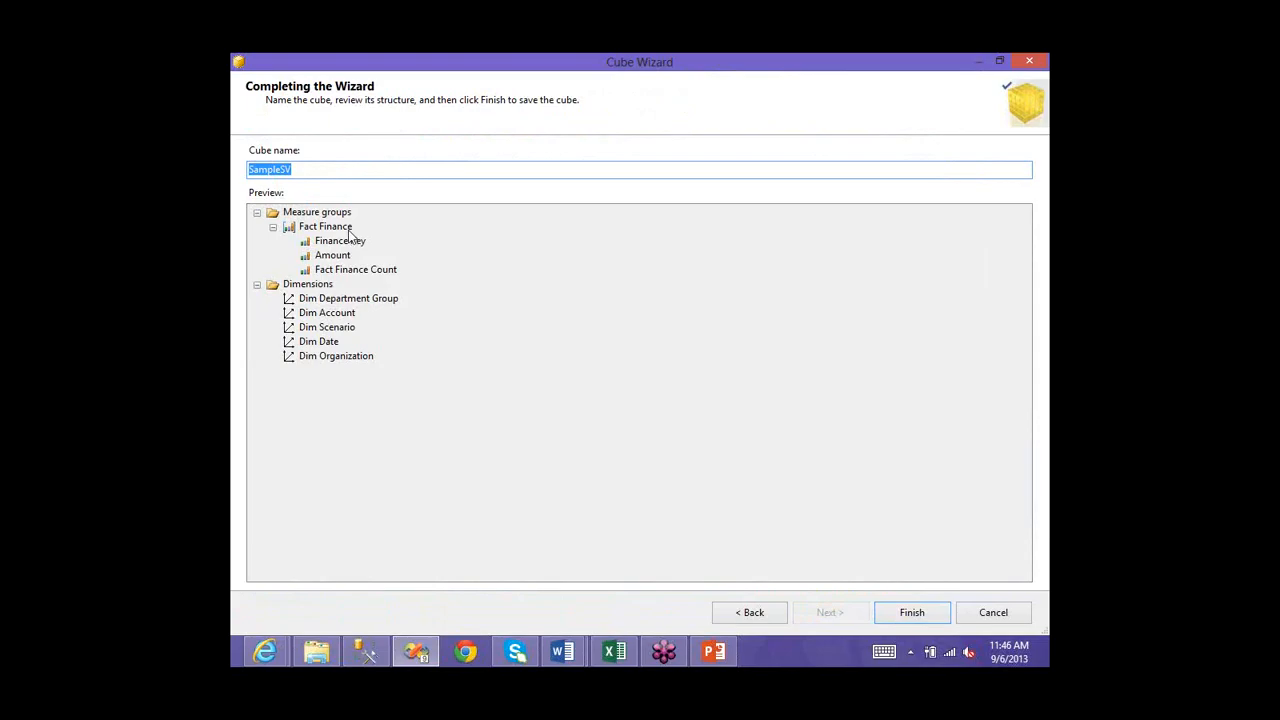
- Change the cube name from SampleSV to SampleCube and finish the wizard
click(303, 169)
key(BackSpace)
key(BackSpace)
text(Cube)
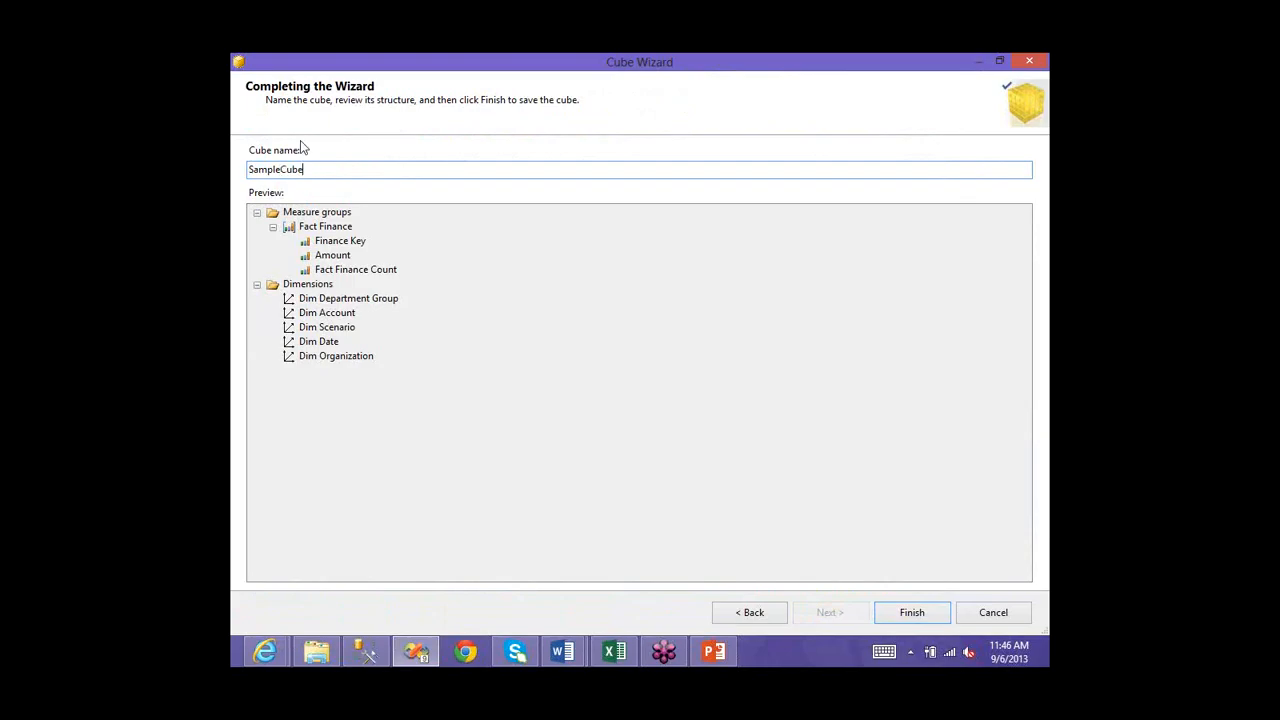
click(907, 613)
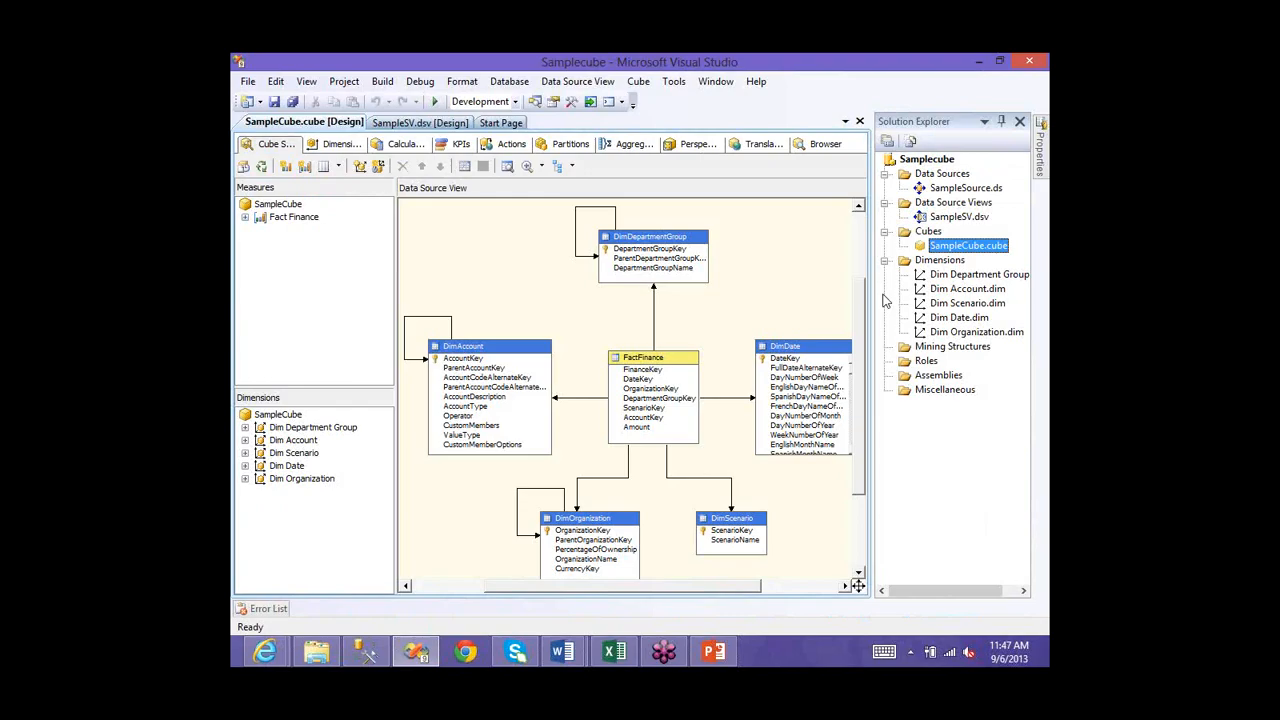
- Inspect the DimDepartmentGroup and FactFinance tables in the diagram and the Solution Explorer files
key(F2)
drag(861, 300, 861, 293)
scroll(603, 311, up, 1)
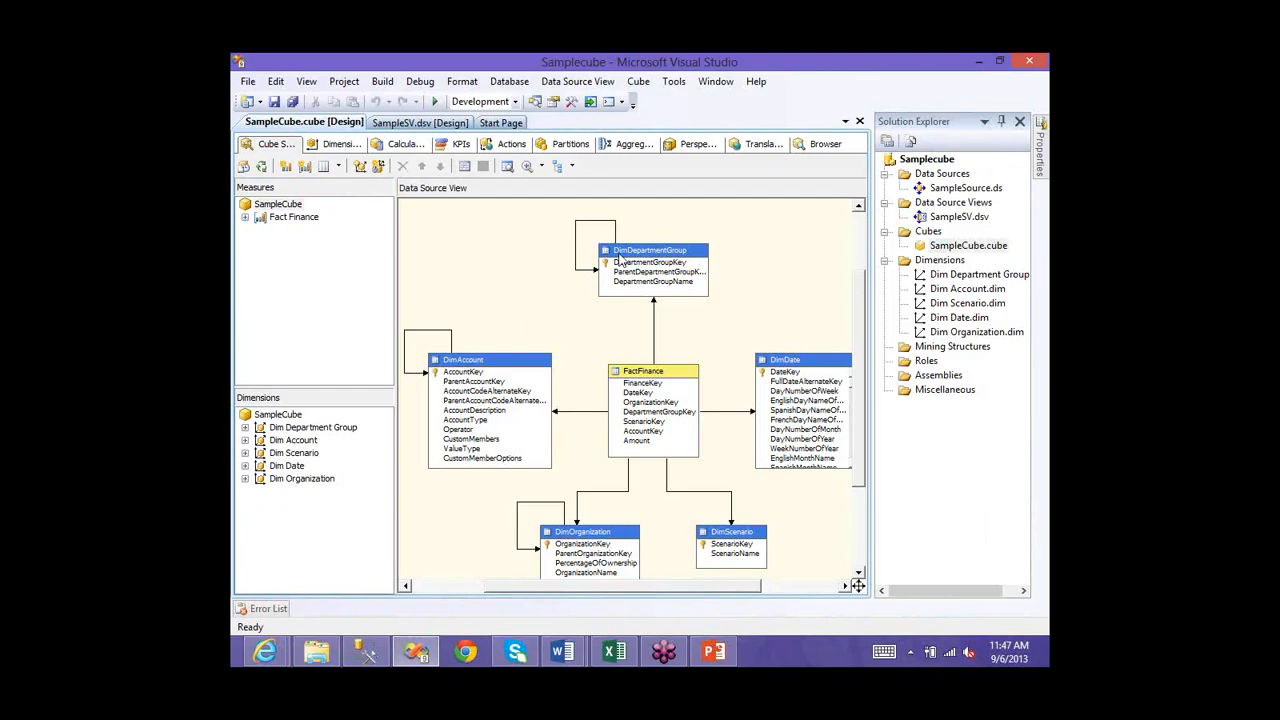
click(618, 256)
click(652, 377)
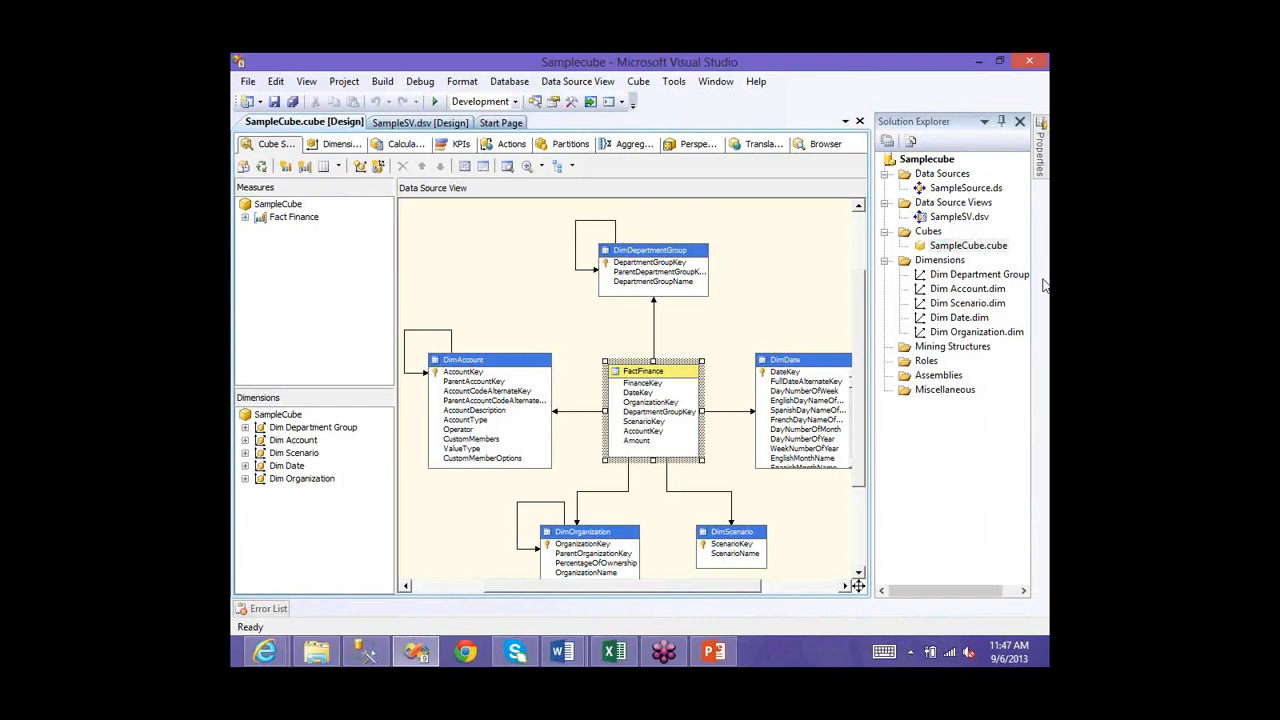
click(943, 282)
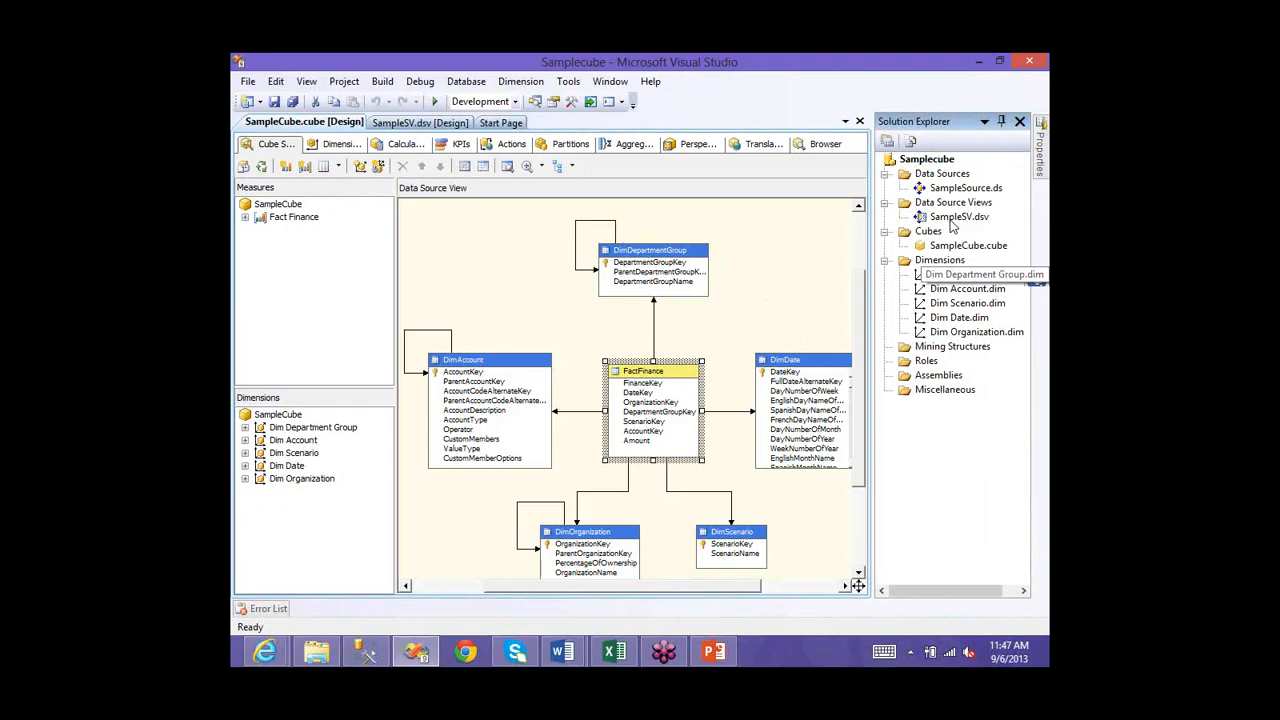
click(952, 224)
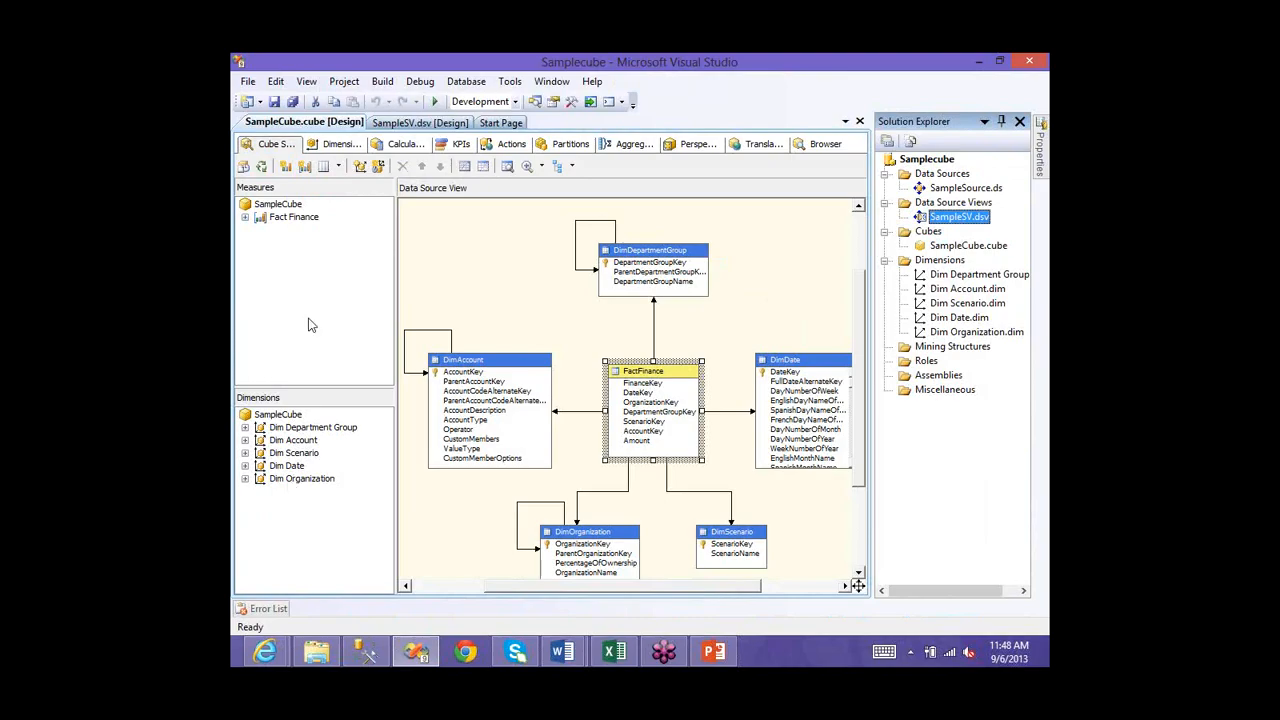
click(297, 379)
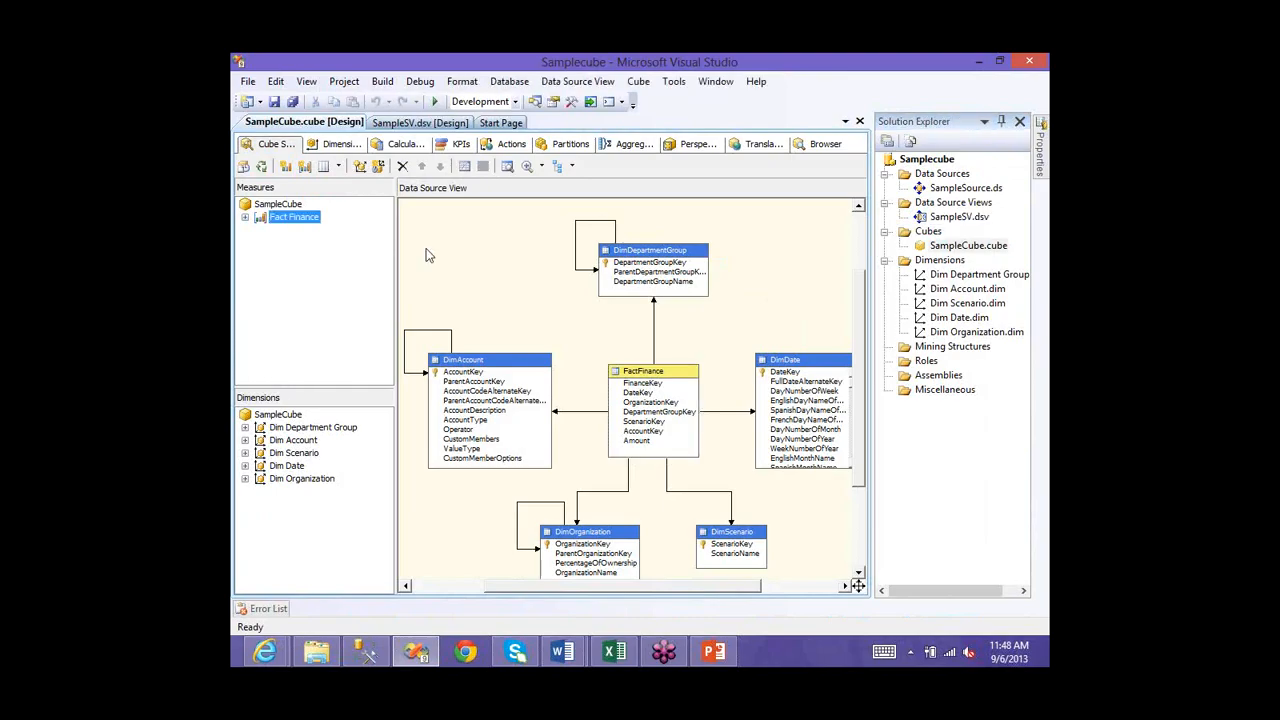
click(464, 391)
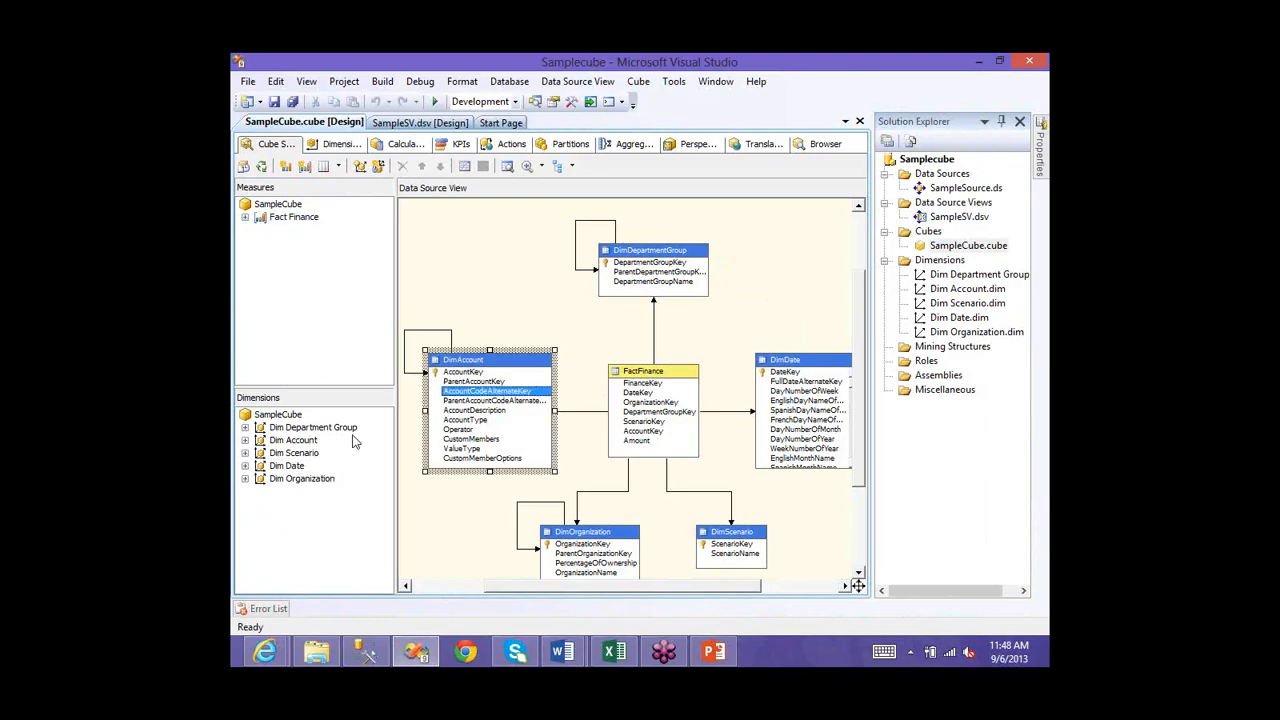
- Expand Dim Department Group to show Department Group Key and Parent Department Group Key
scroll(352, 436, down, 1)
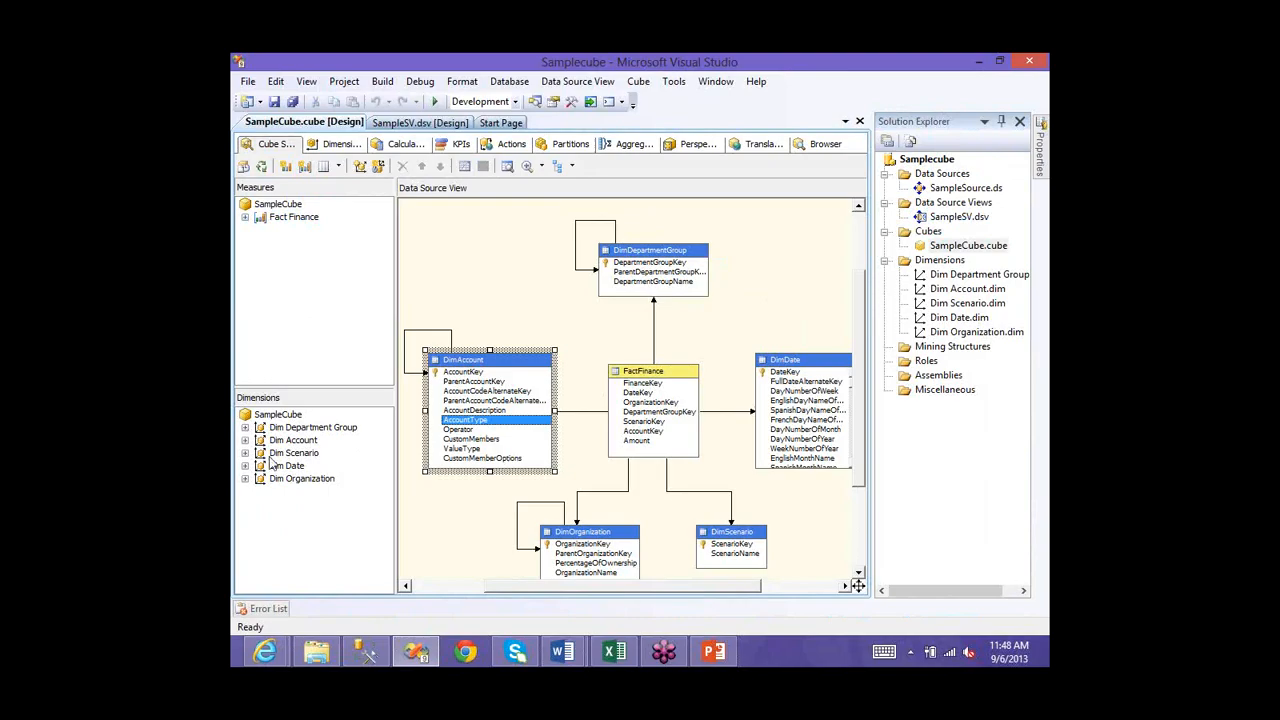
click(245, 428)
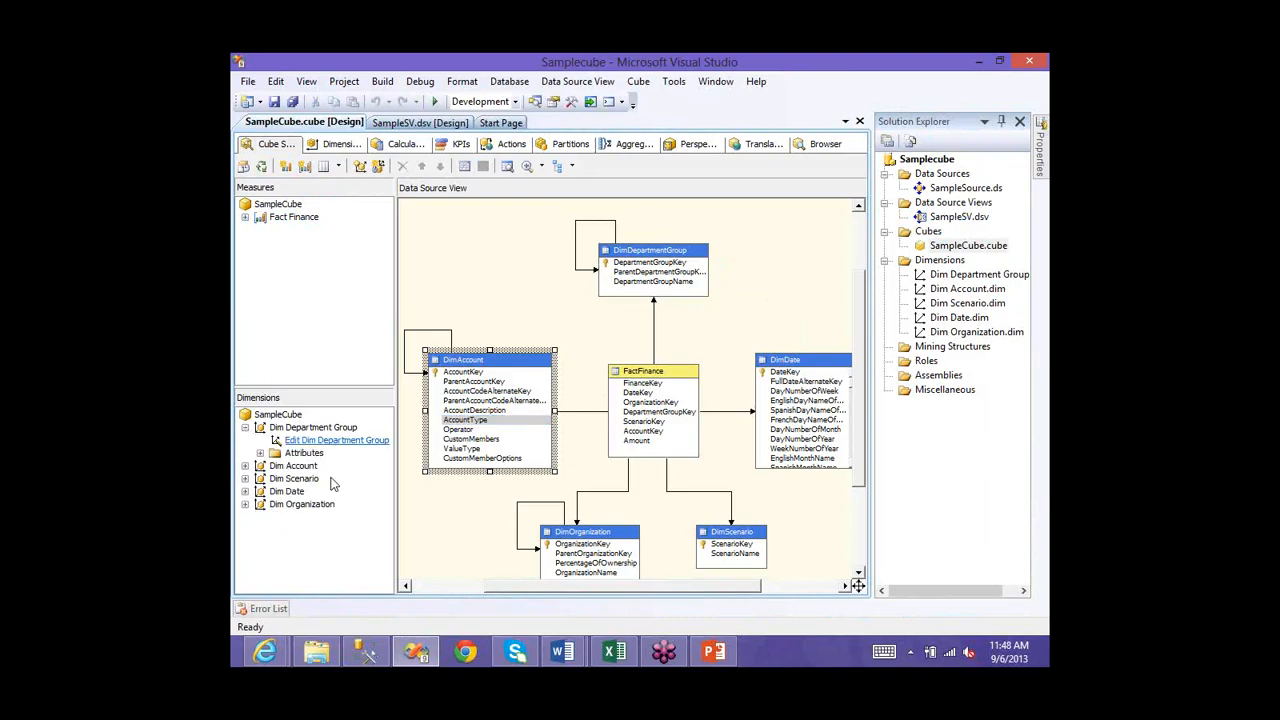
click(260, 453)
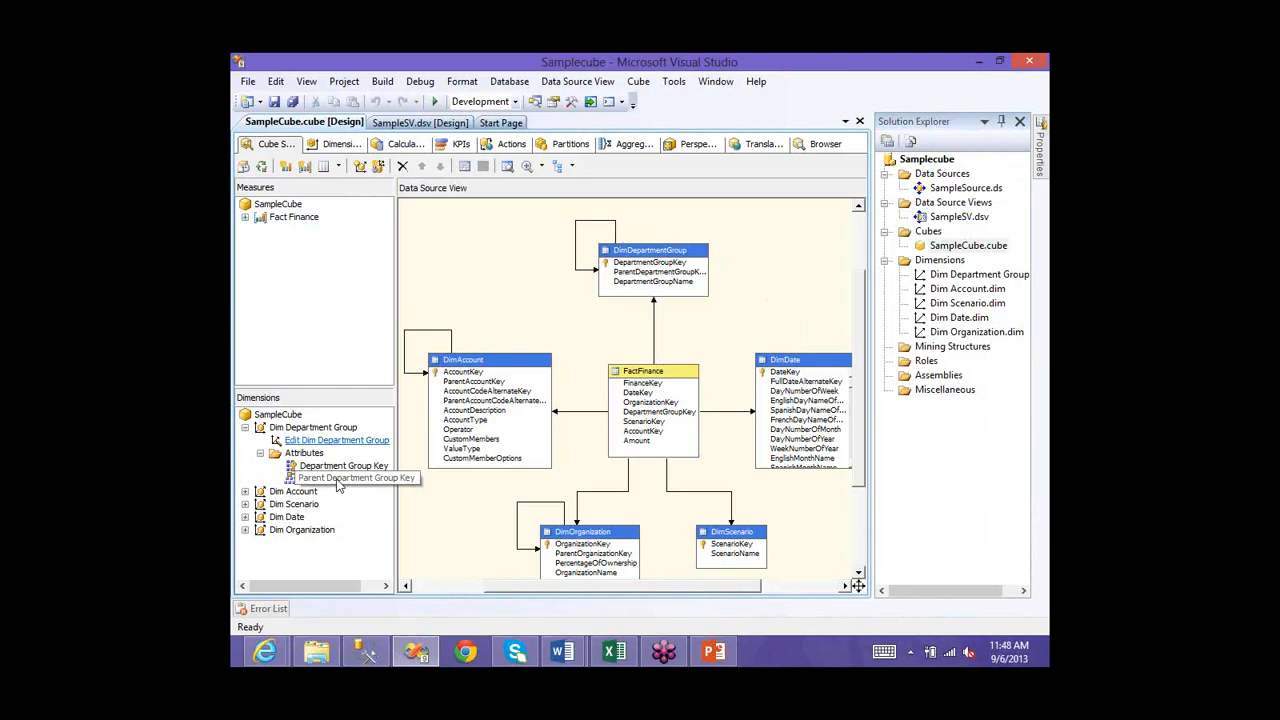
click(332, 479)
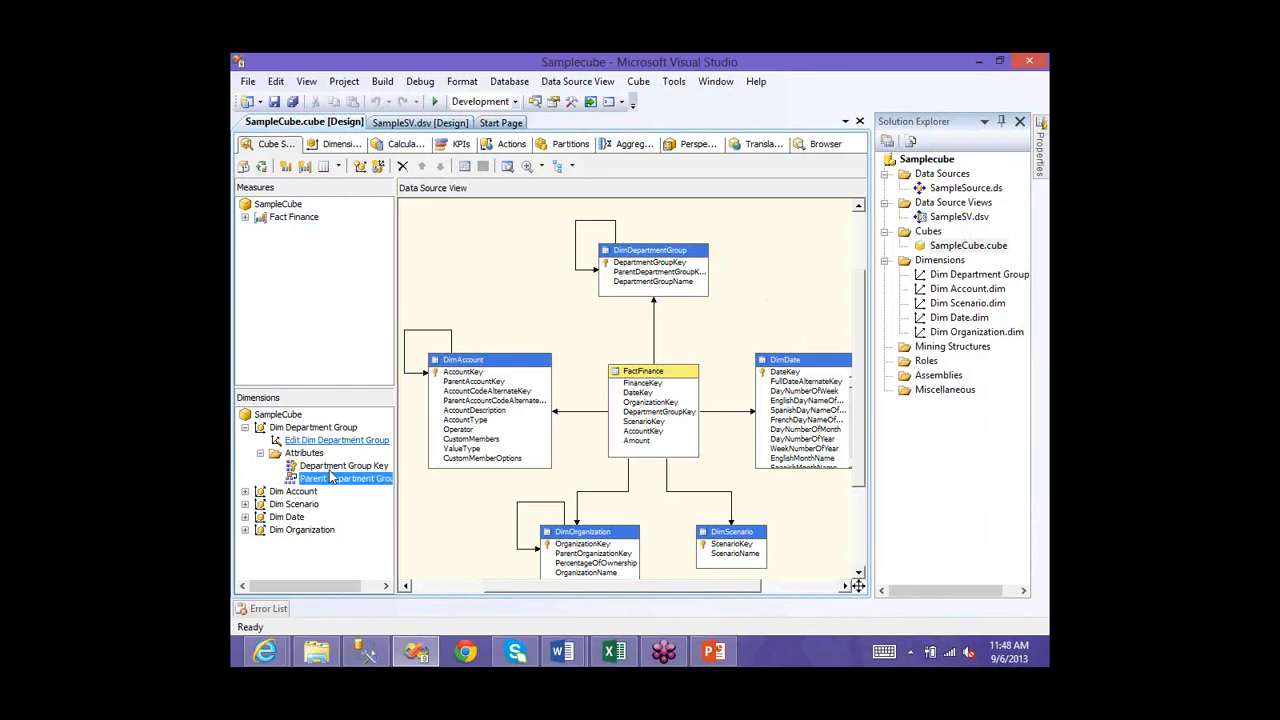
click(333, 467)
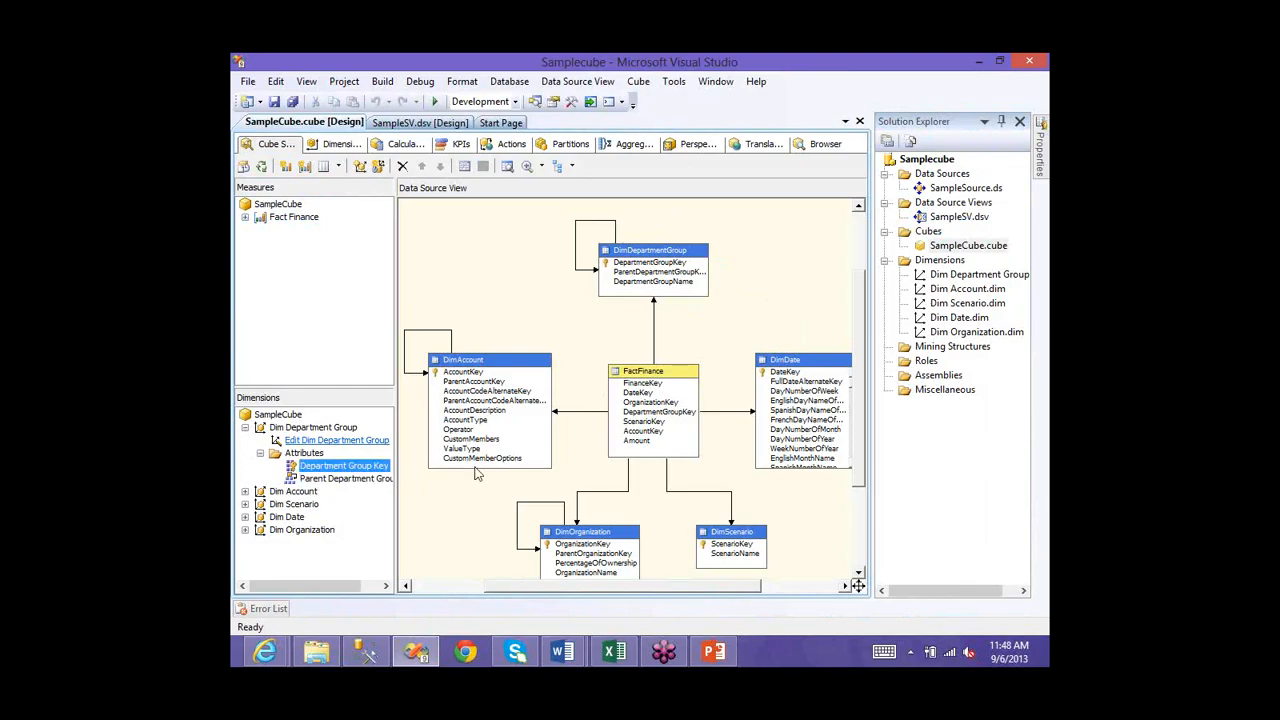
key(Down)
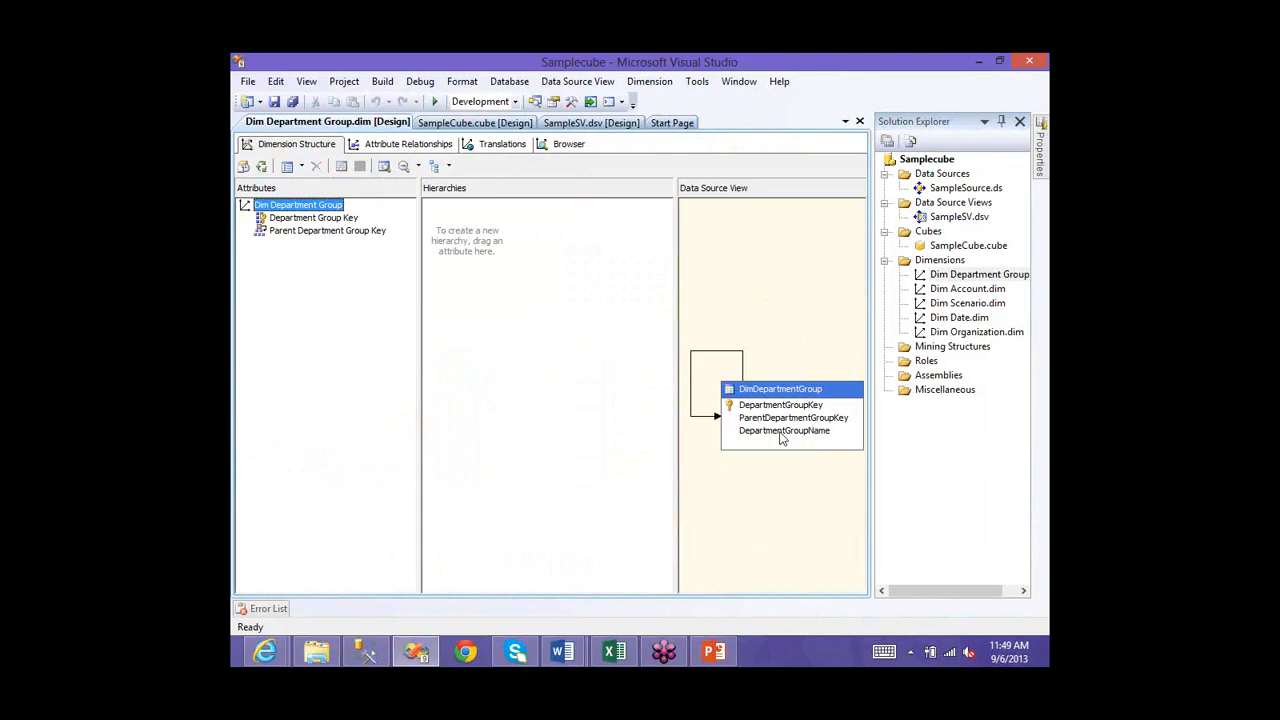
- Add DepartmentGroupName to Dim Department Group's attributes, save, and close the dimension tab
drag(783, 433, 340, 357)
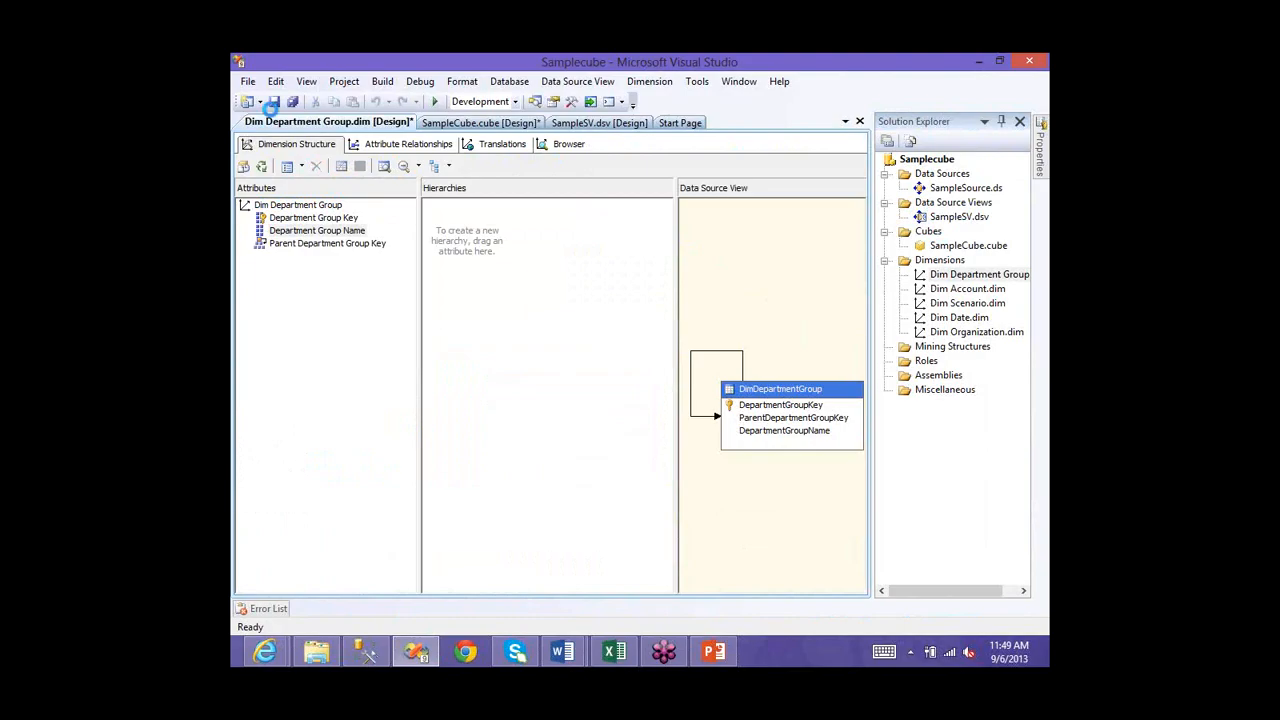
click(272, 103)
key(Return)
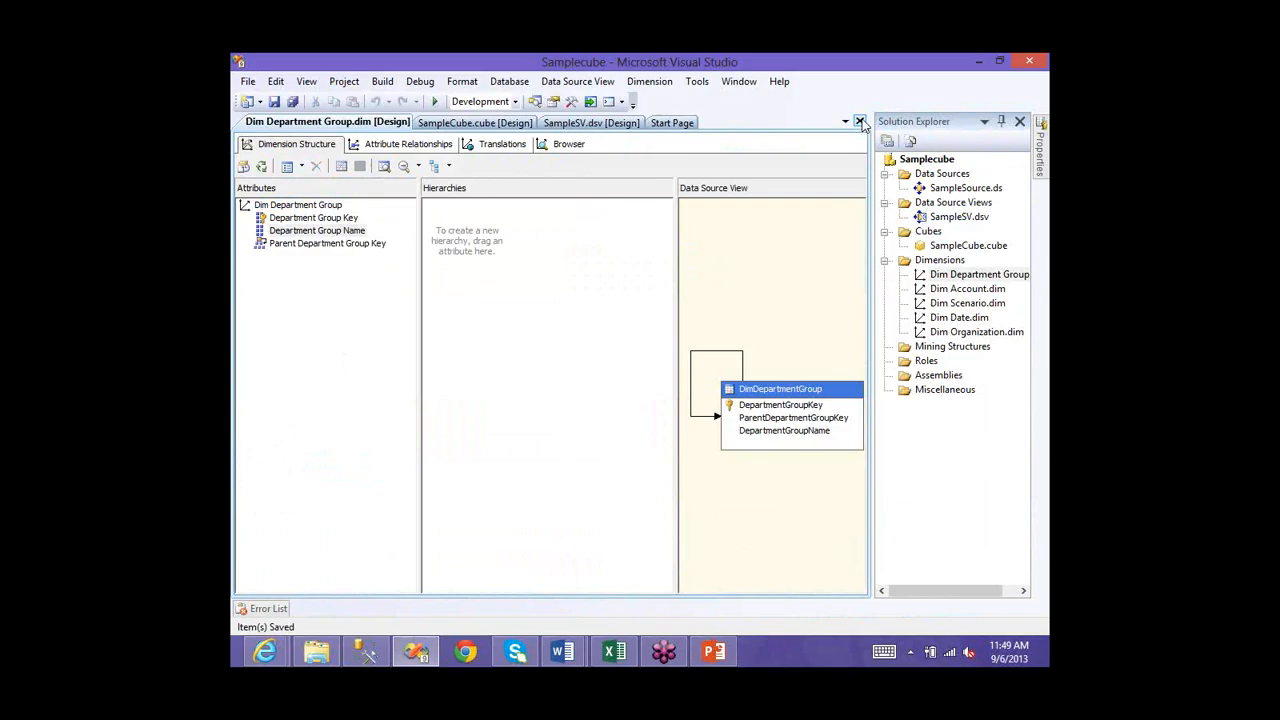
key(ctrl+F4)
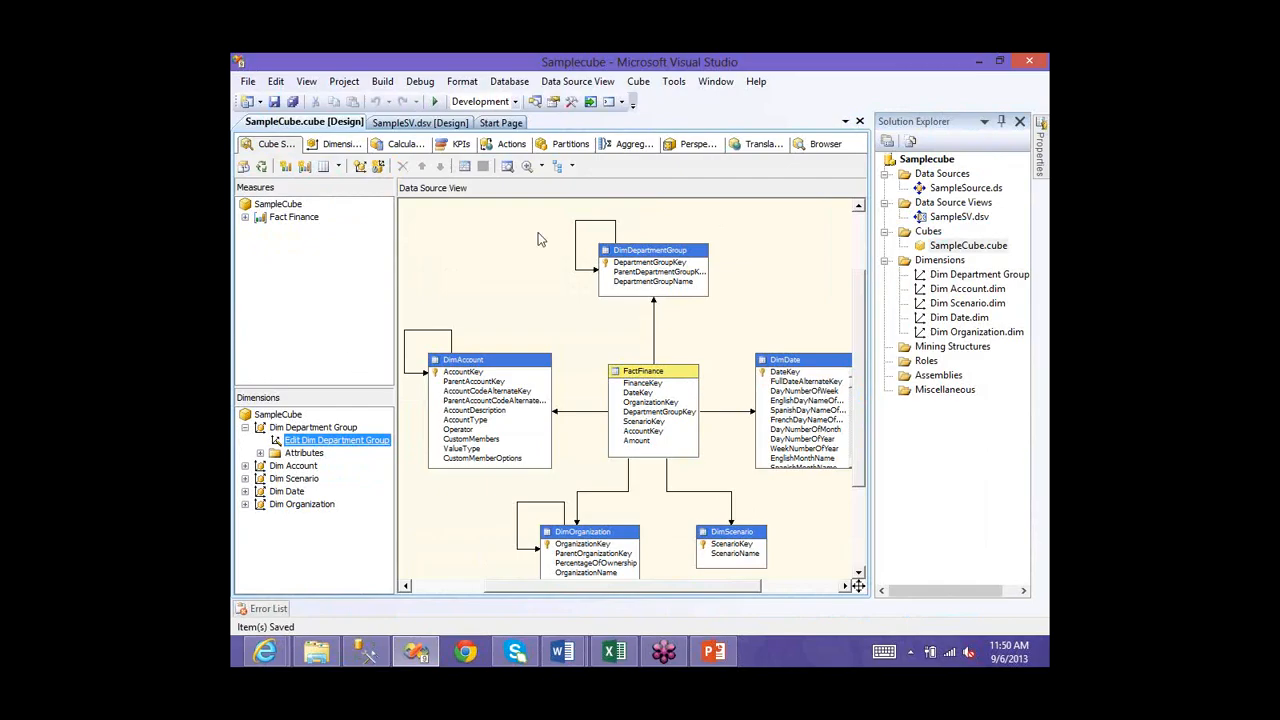
- Add AccountDescription and AccountType as Dim Account attributes
click(260, 453)
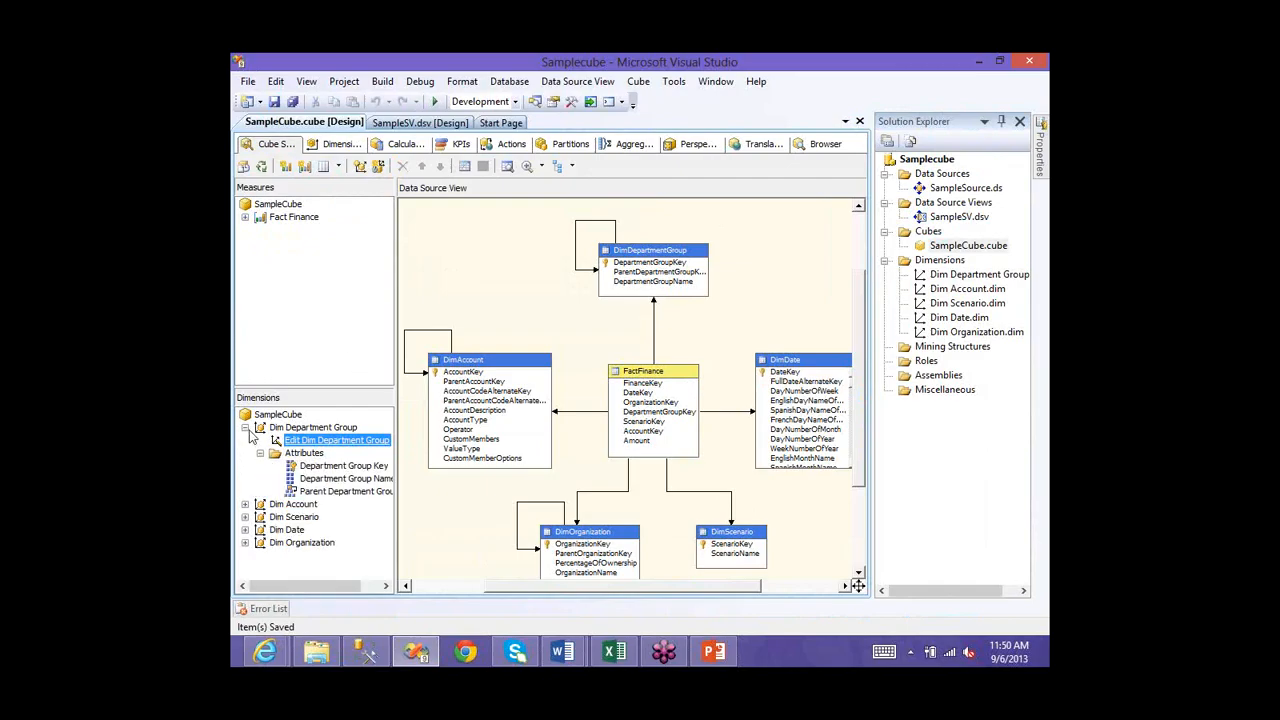
click(257, 452)
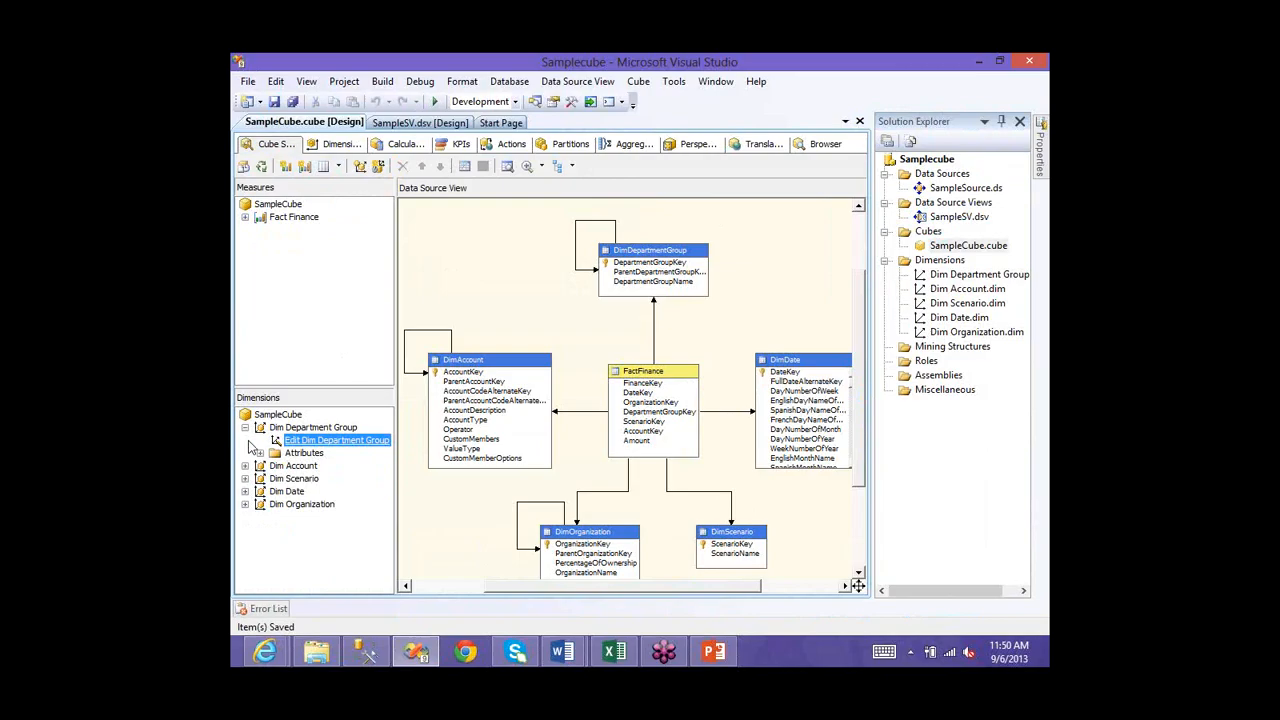
click(245, 427)
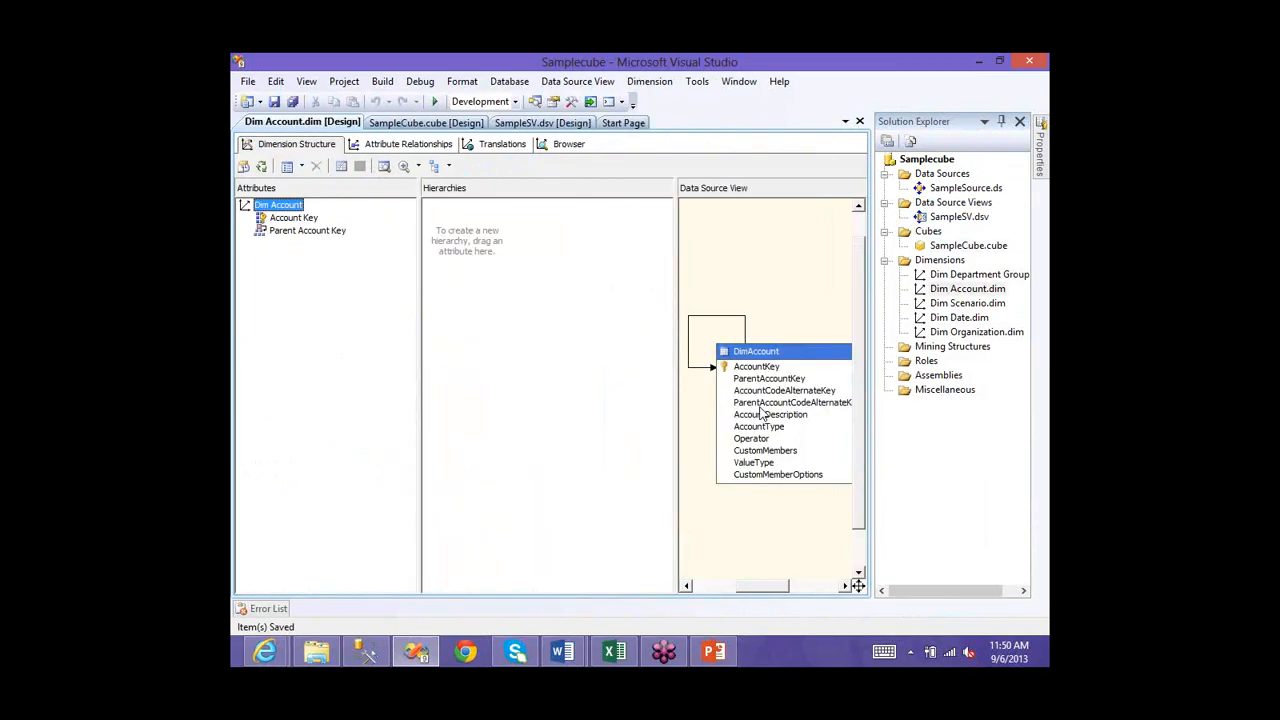
mouse_move(770, 430)
mouse_down()
mouse_move(427, 324)
mouse_move(788, 433)
mouse_up()
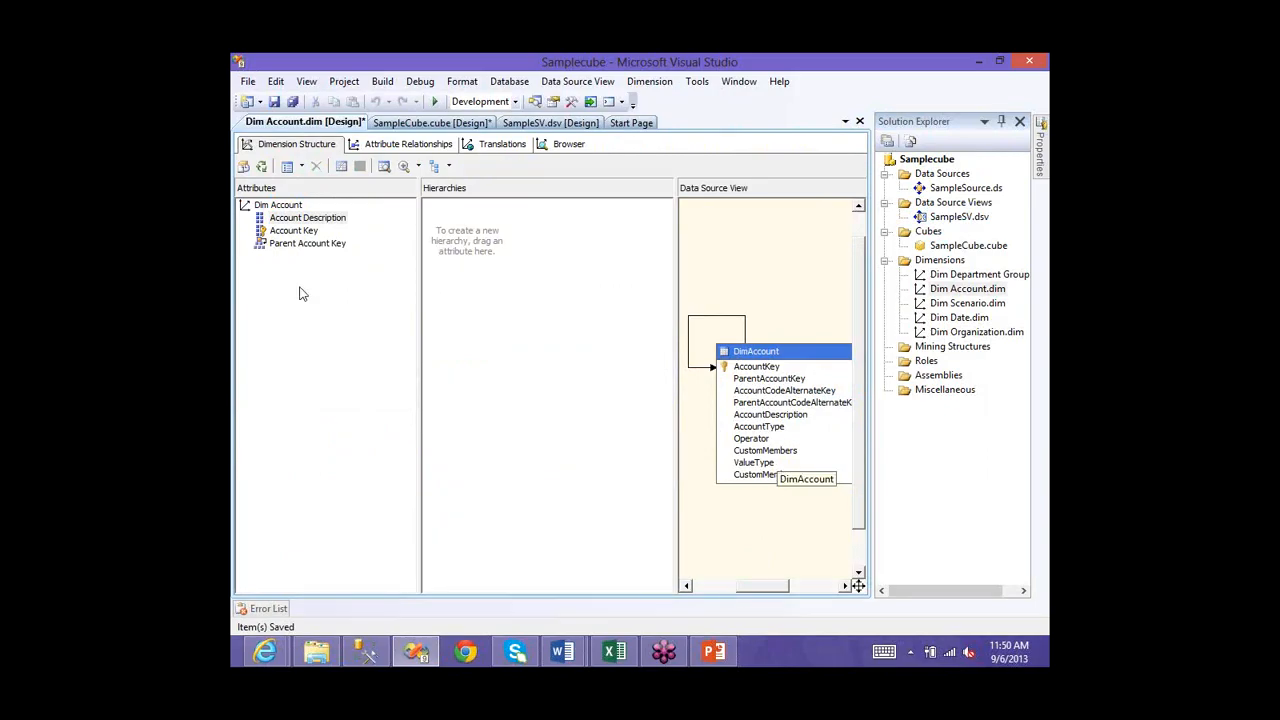
drag(762, 427, 303, 293)
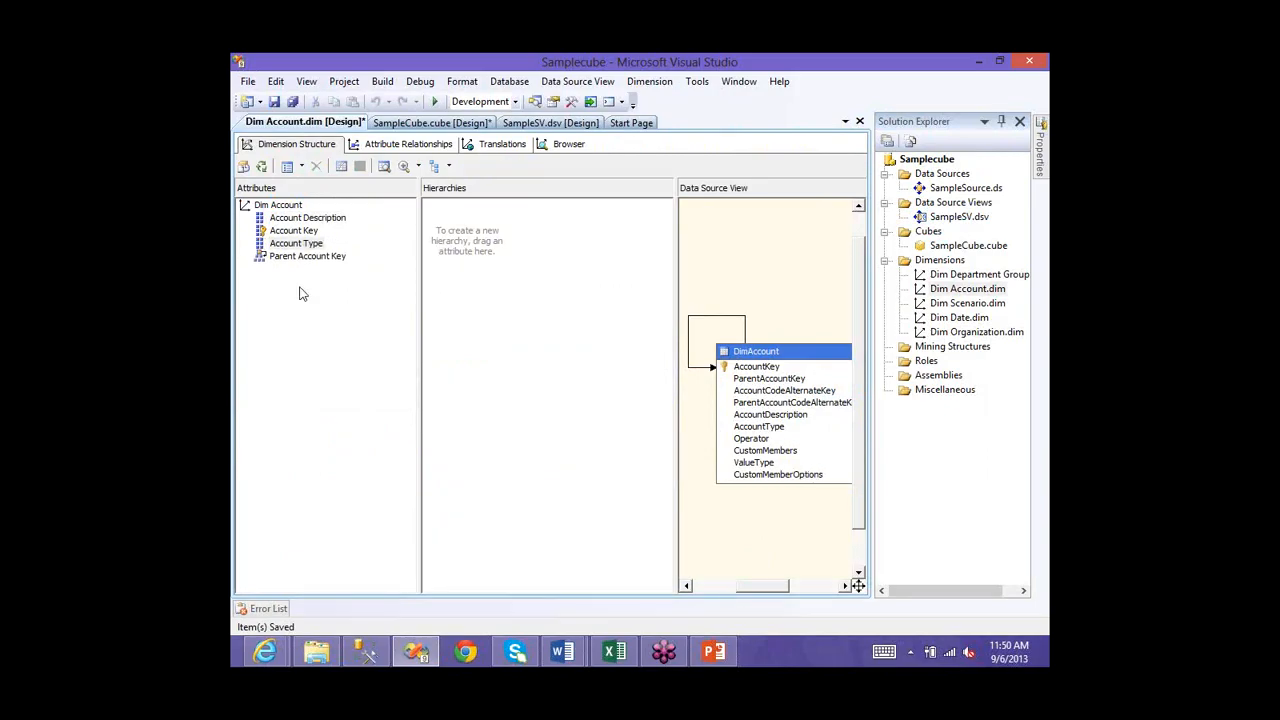
- Save Dim Account along with the cube and close its designer
click(275, 101)
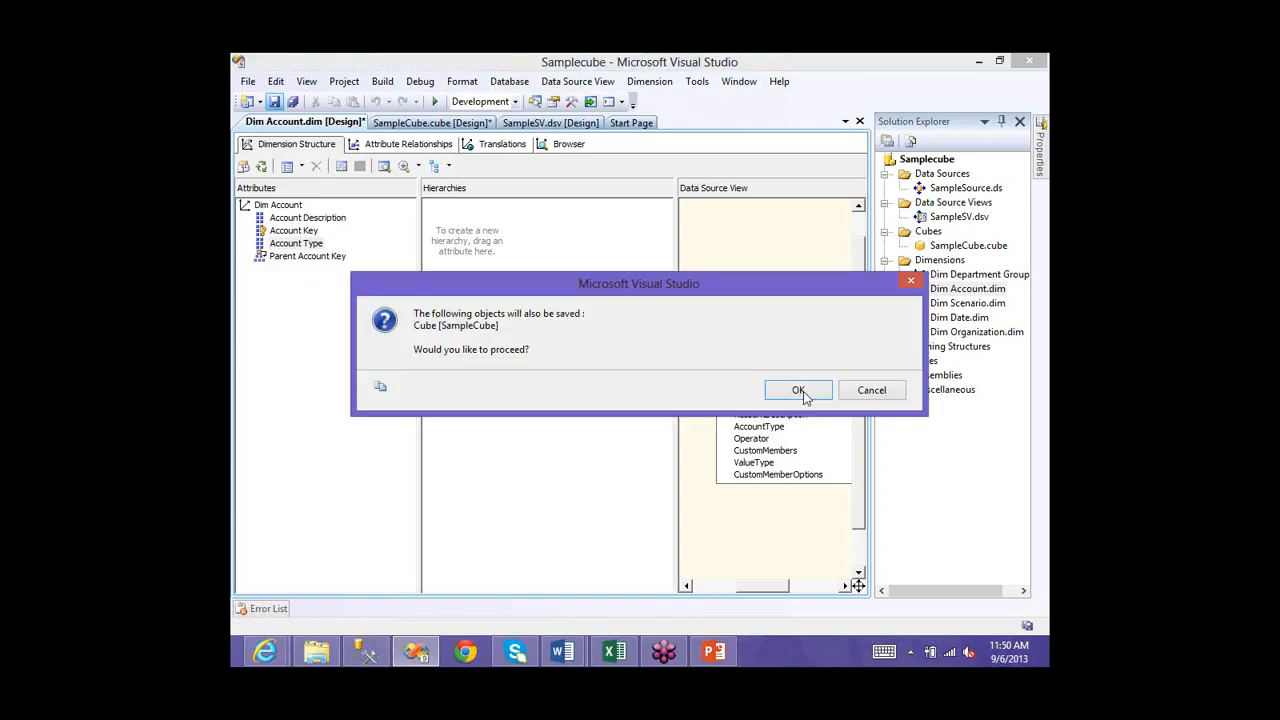
click(798, 390)
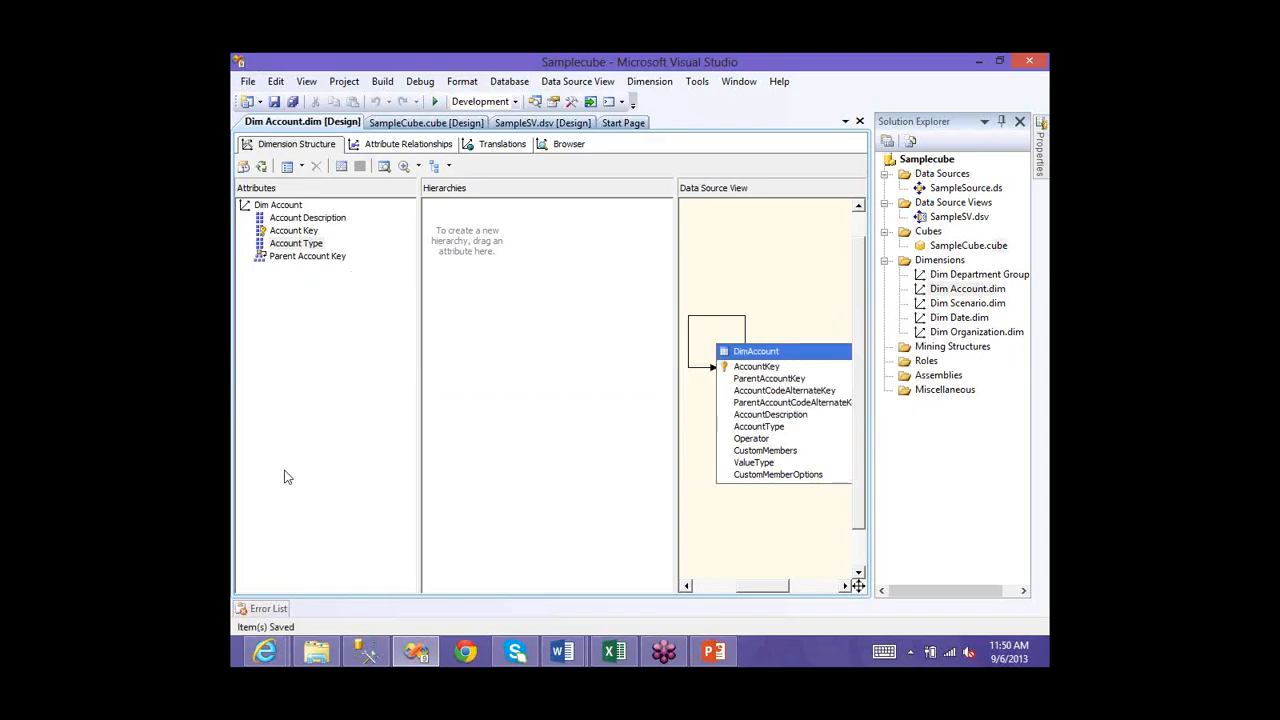
key(ctrl+F4)
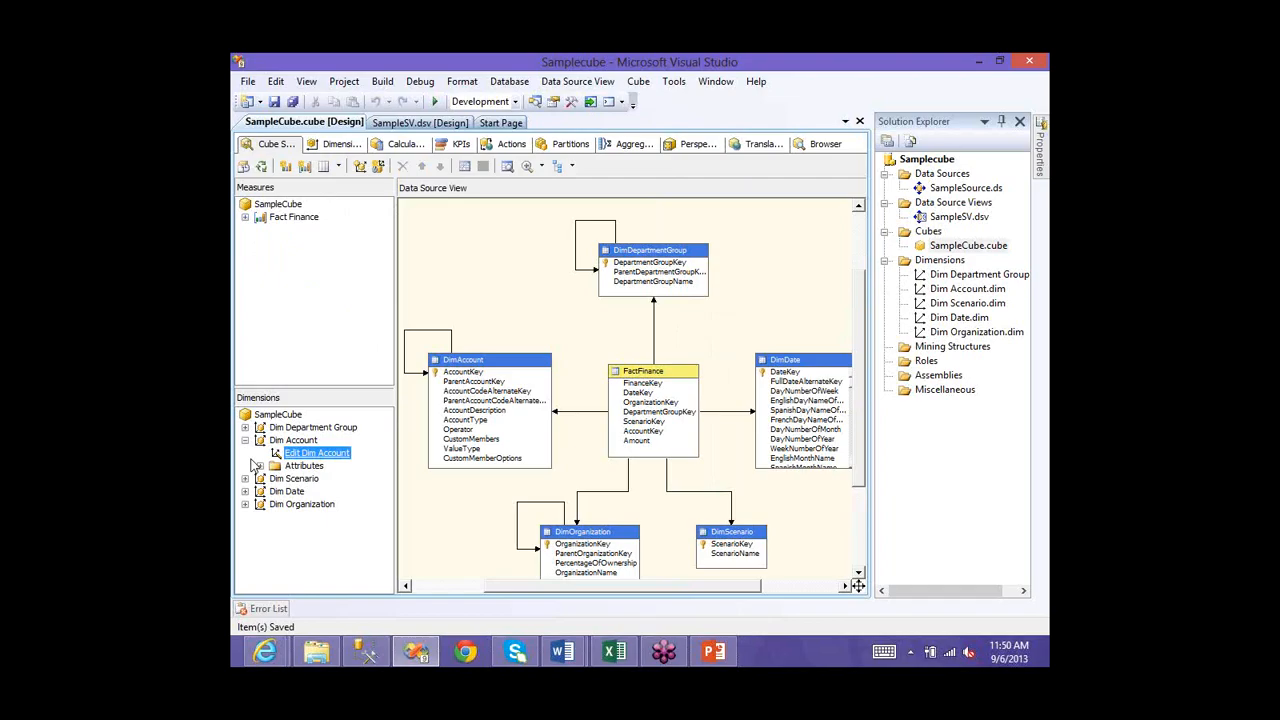
click(245, 440)
click(245, 453)
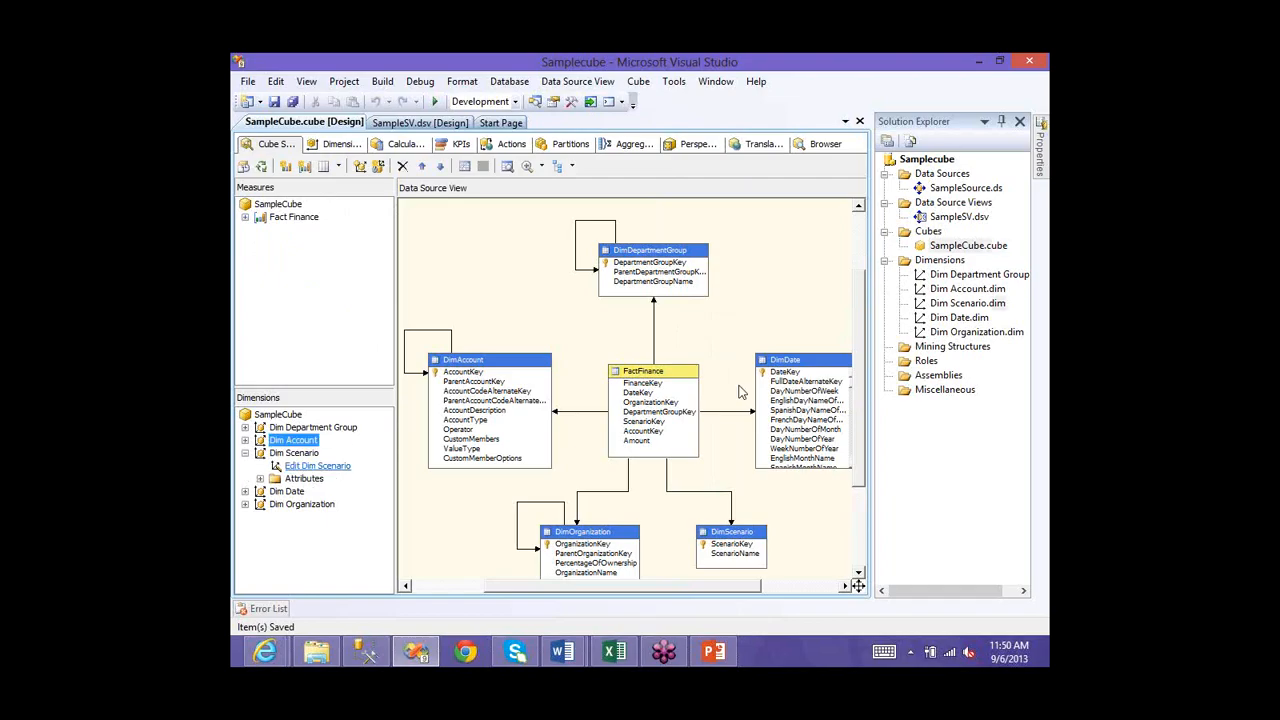
- Add ScenarioName as a Dim Scenario attribute and save it with the cube
drag(758, 403, 324, 180)
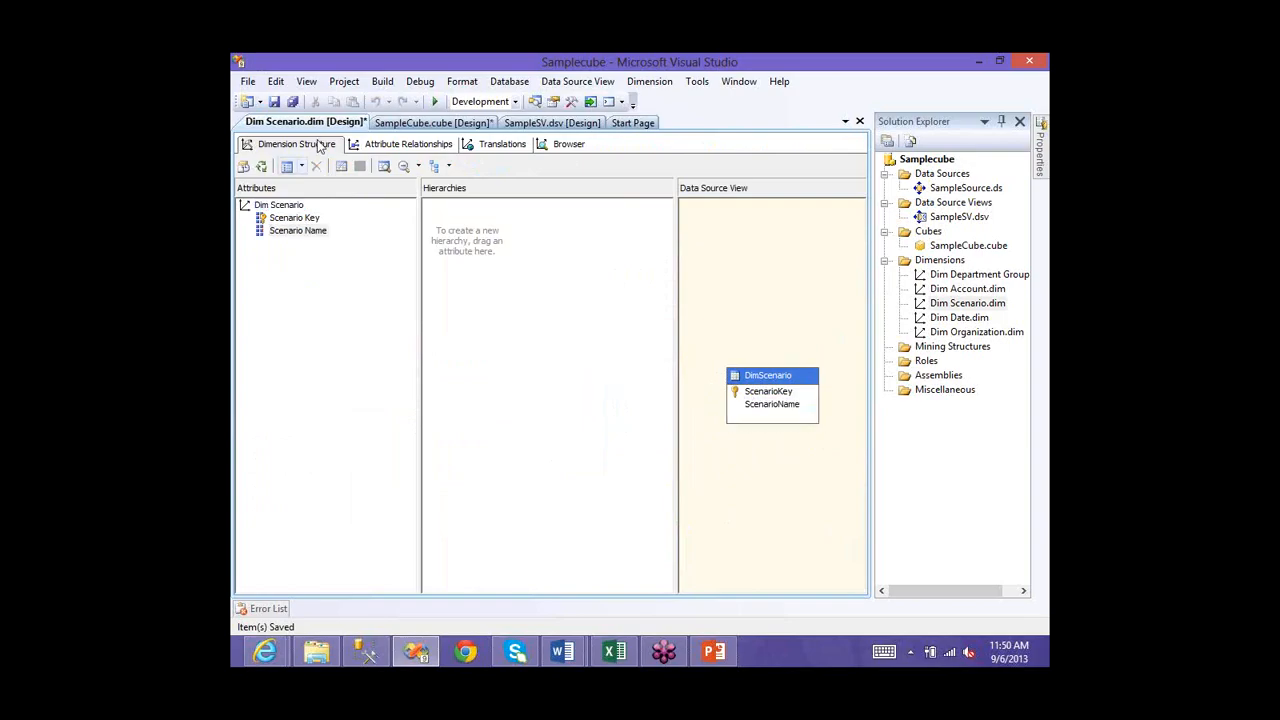
click(274, 103)
key(Return)
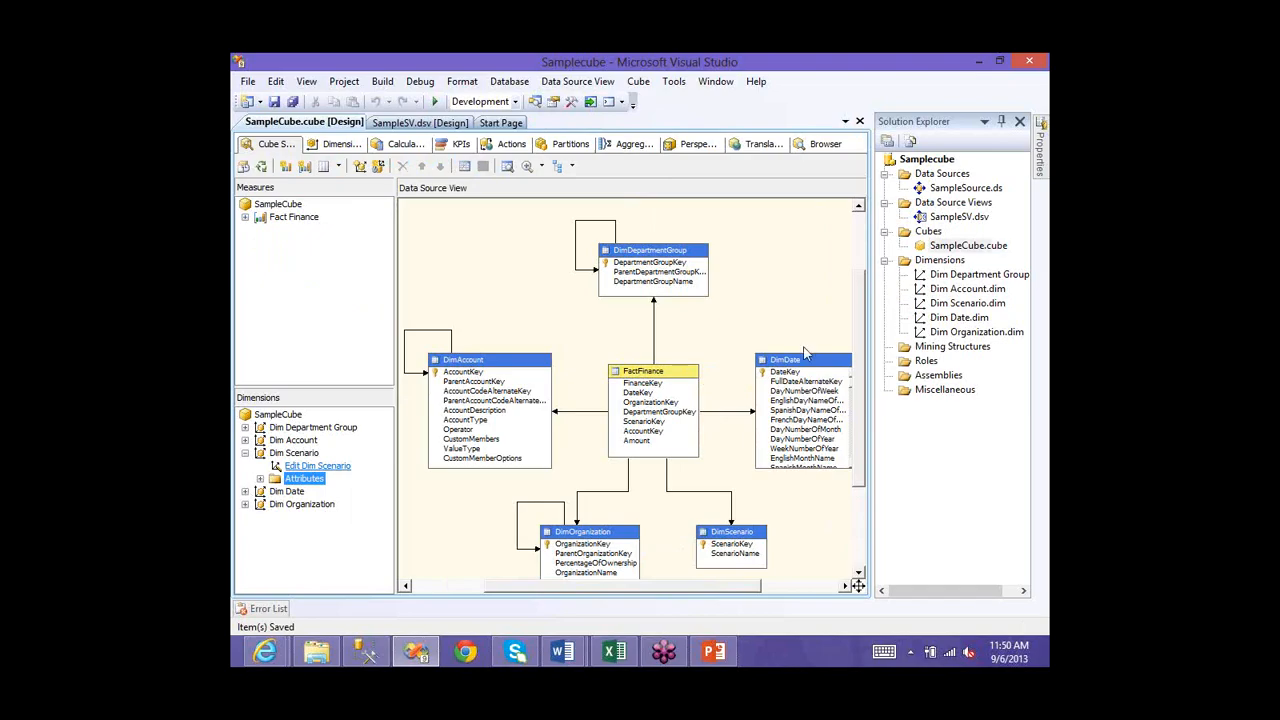
double_click(833, 395)
- Add FullDateAlternateKey and EnglishDayNameOfWeek as Dim Date attributes
drag(835, 397, 835, 423)
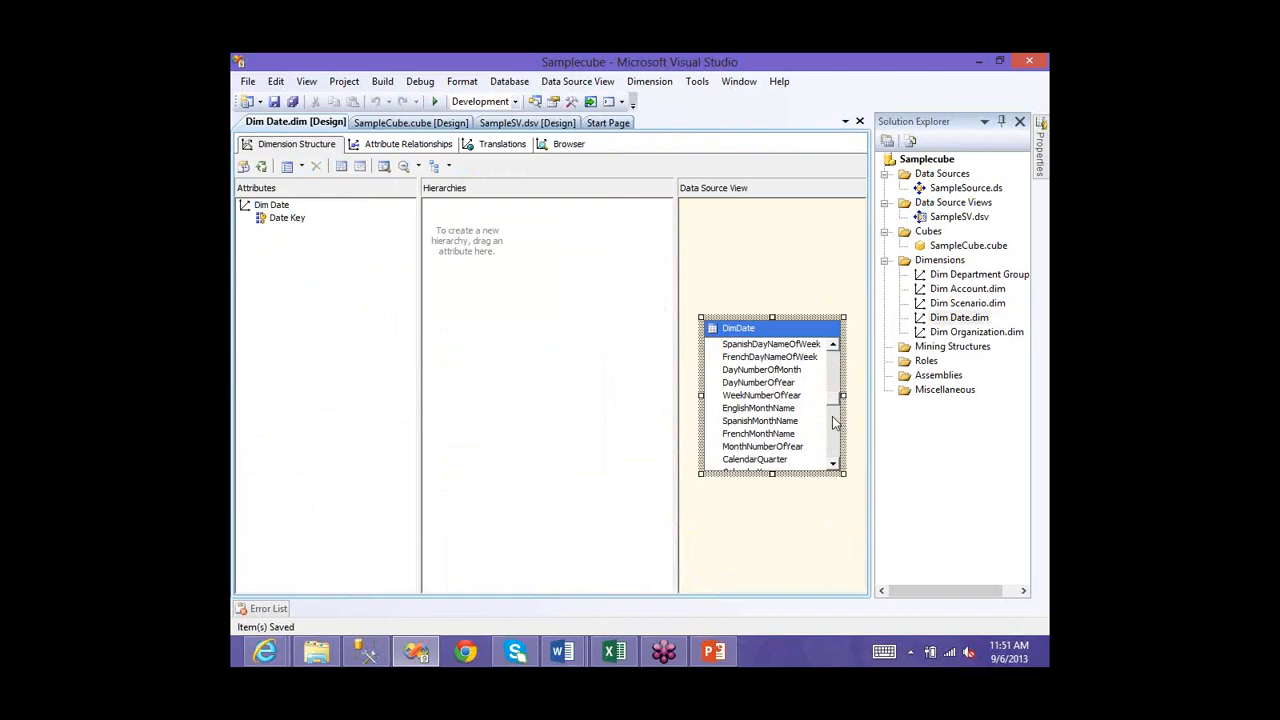
click(835, 423)
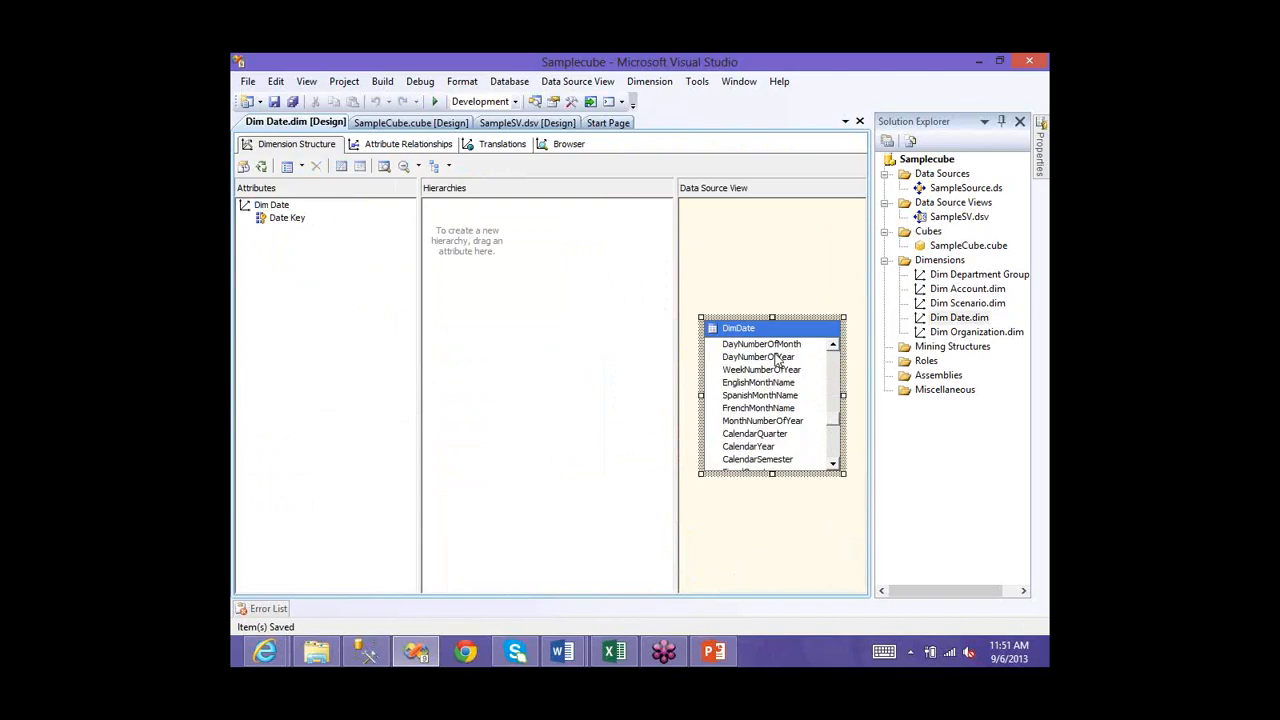
drag(776, 358, 668, 380)
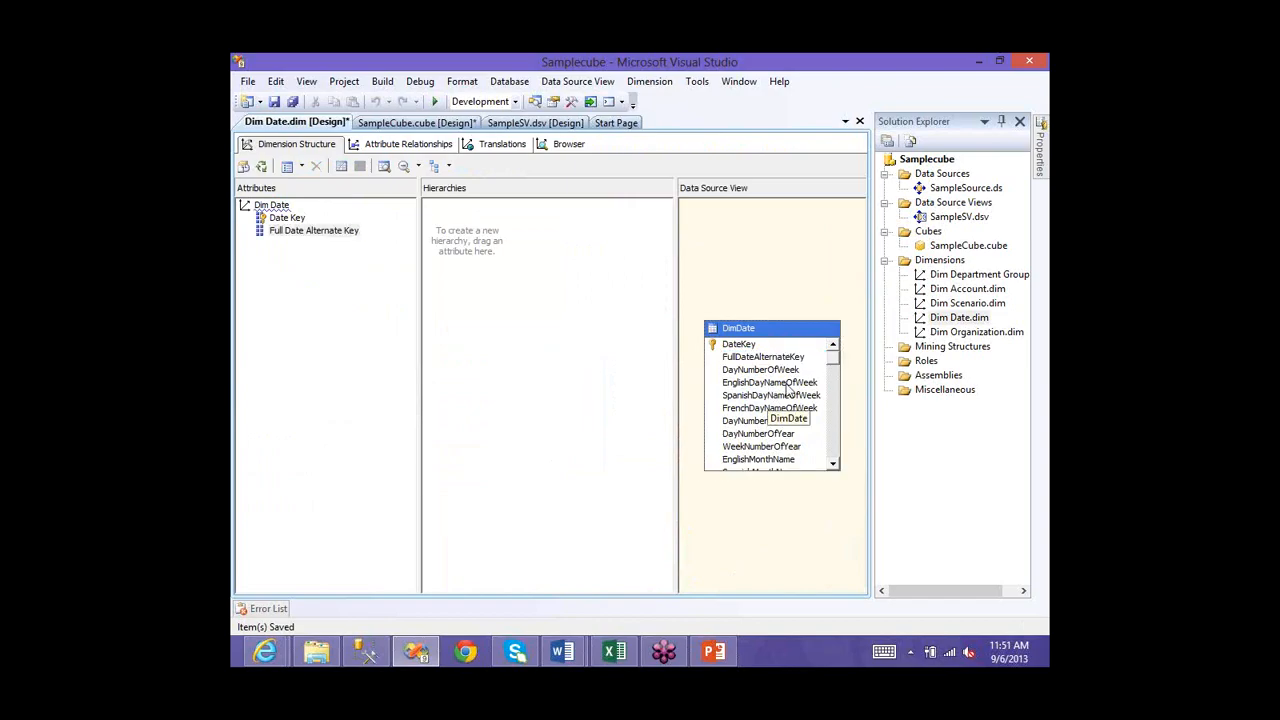
drag(786, 390, 335, 297)
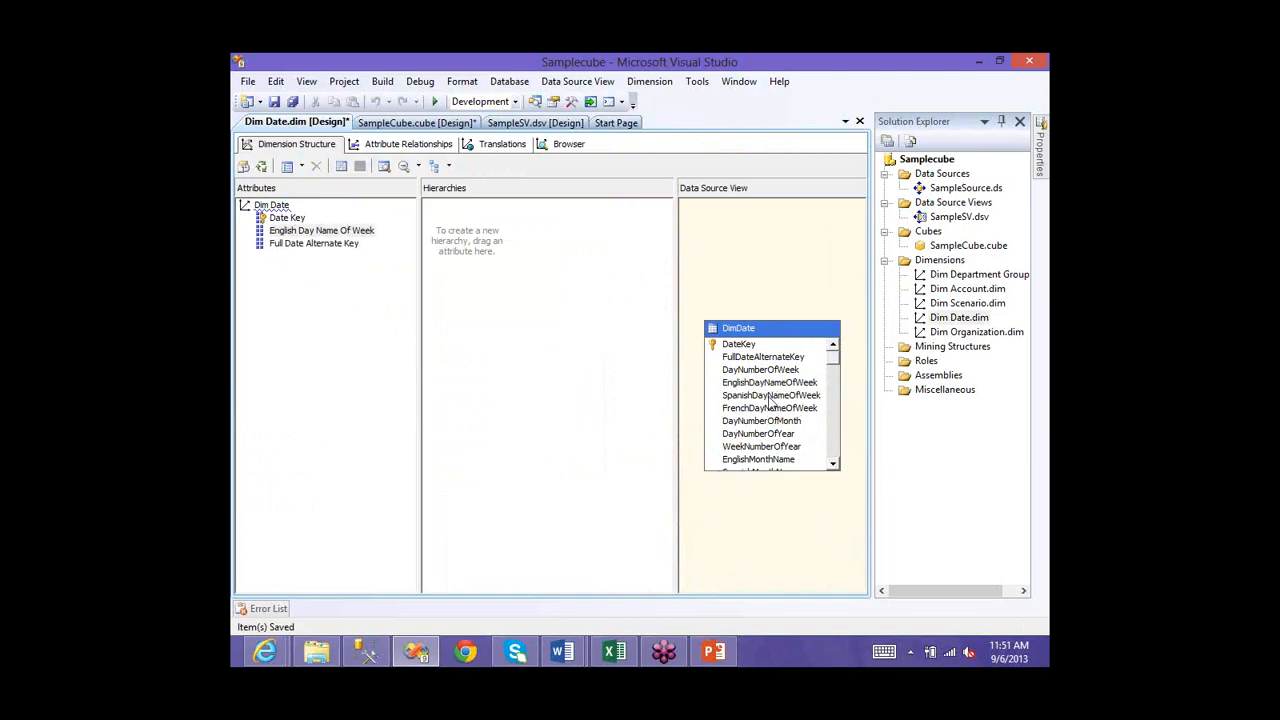
click(835, 369)
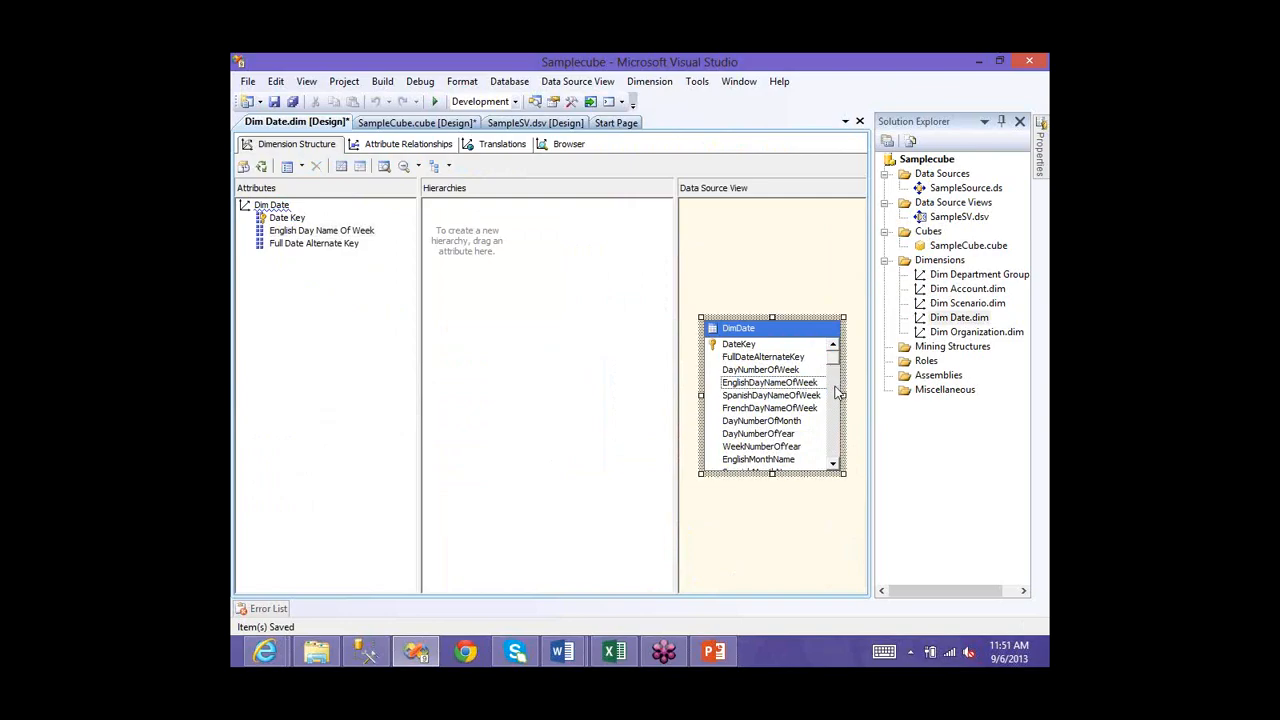
scroll(838, 420, down, 1)
click(741, 446)
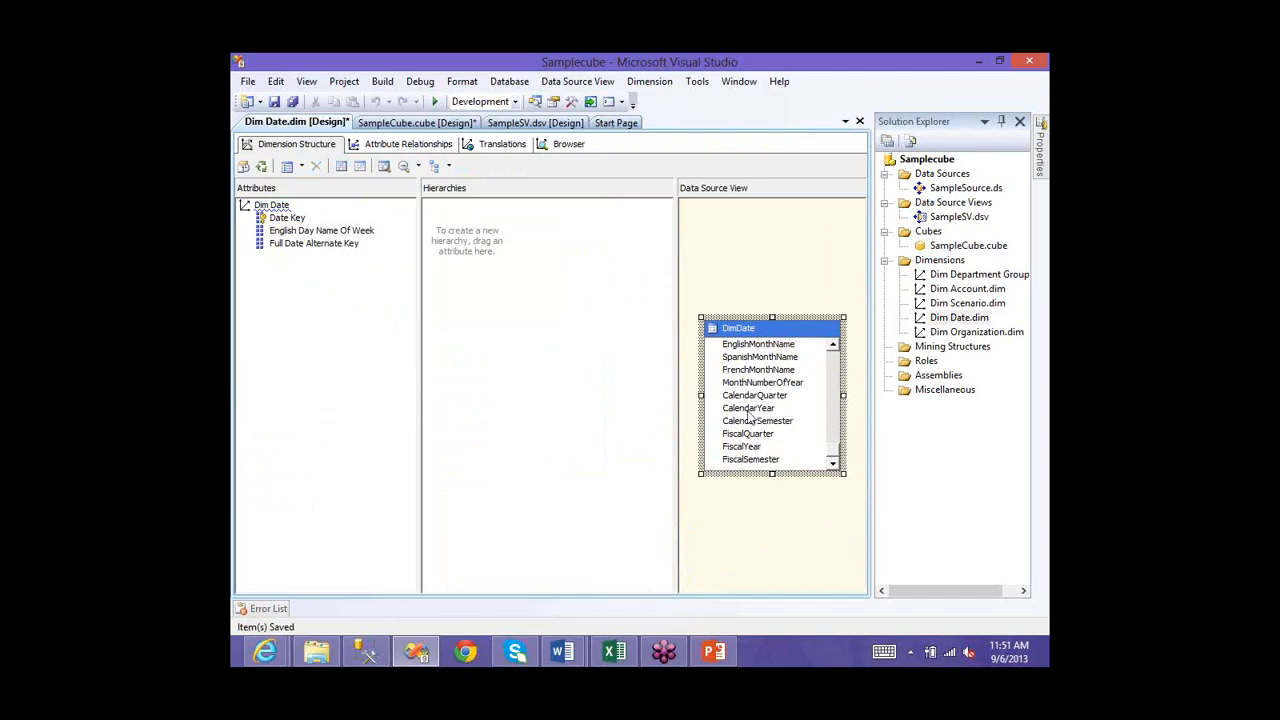
- Add FiscalSemester, FiscalQuarter and EnglishMonthName attributes, then save Dim Date with the cube
click(745, 447)
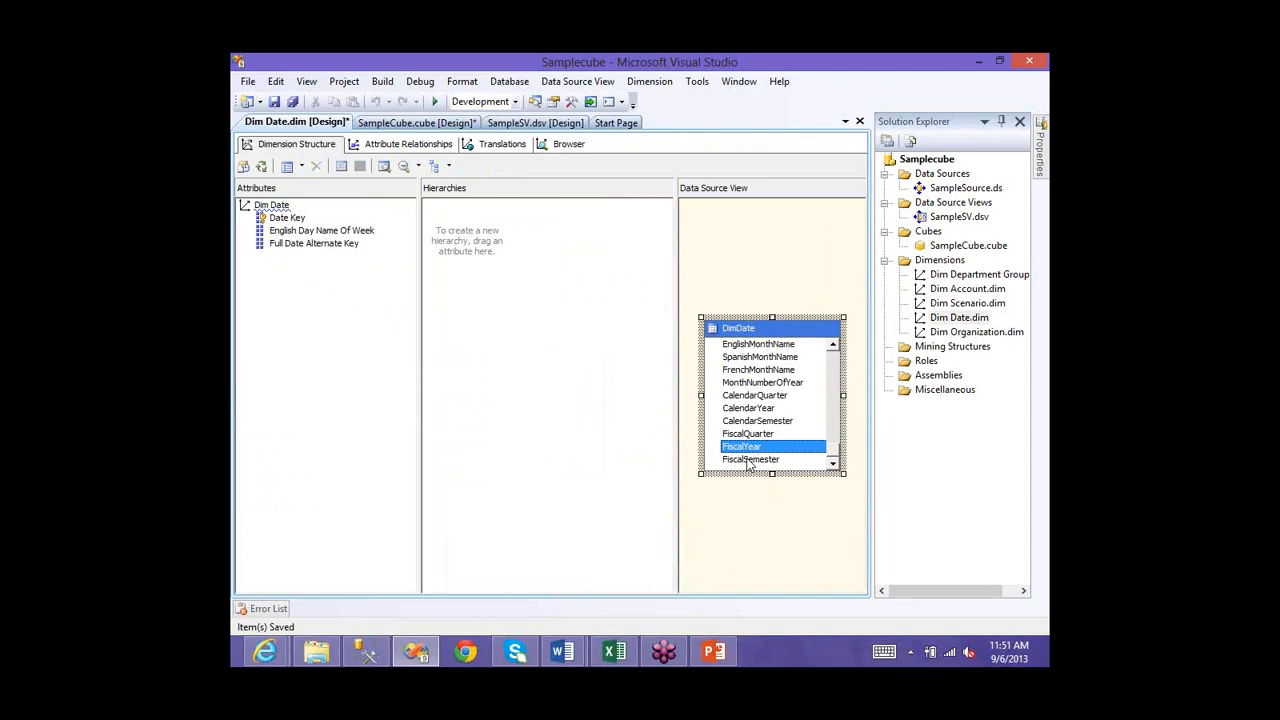
click(748, 460)
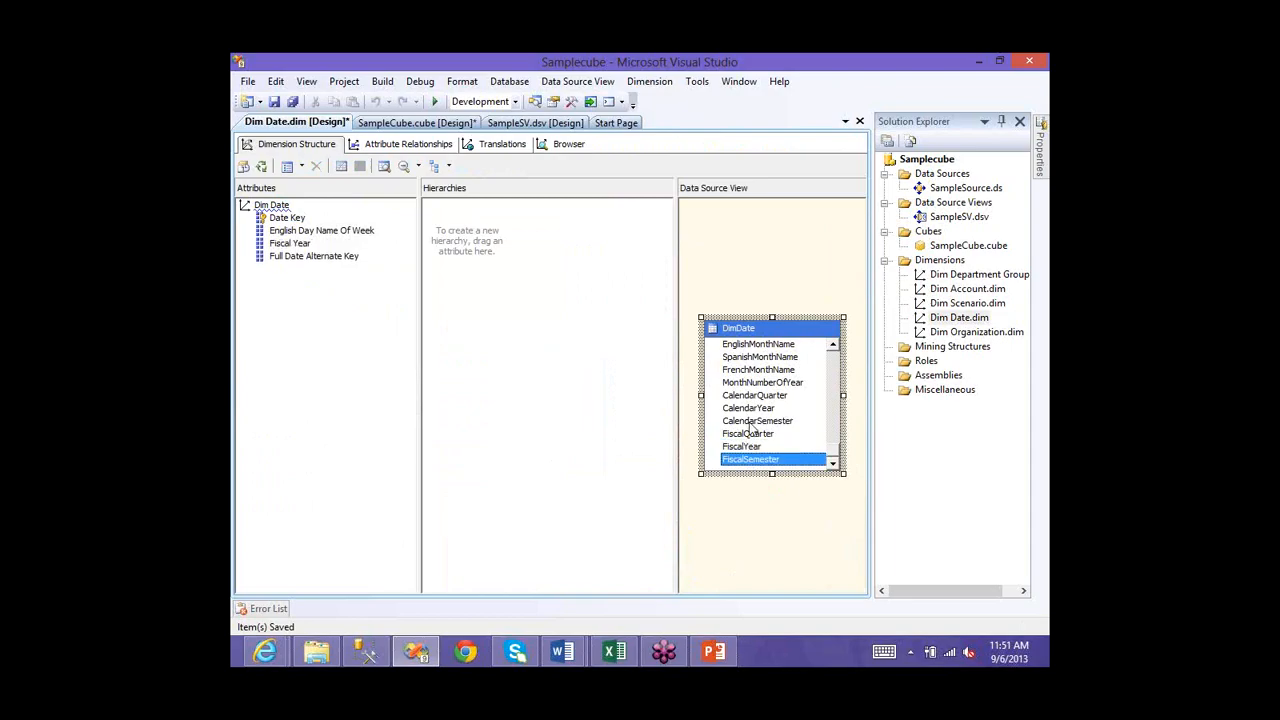
drag(750, 427, 378, 385)
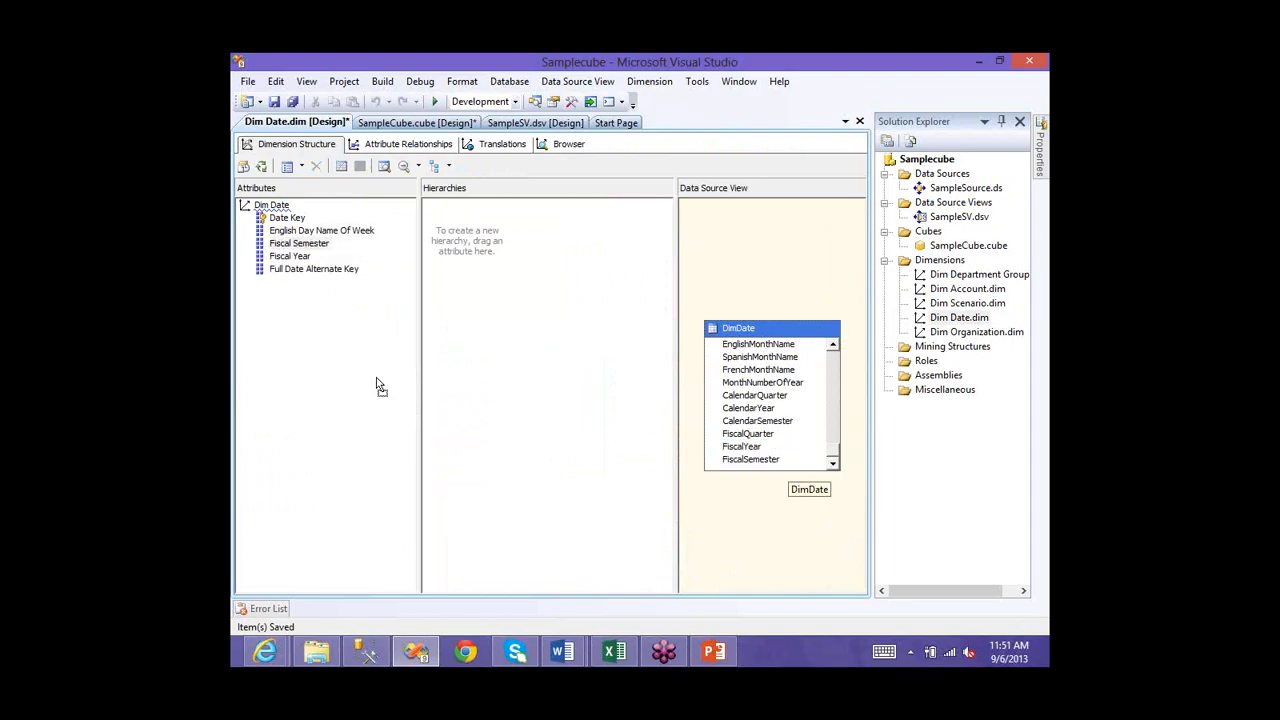
click(748, 433)
drag(748, 433, 360, 385)
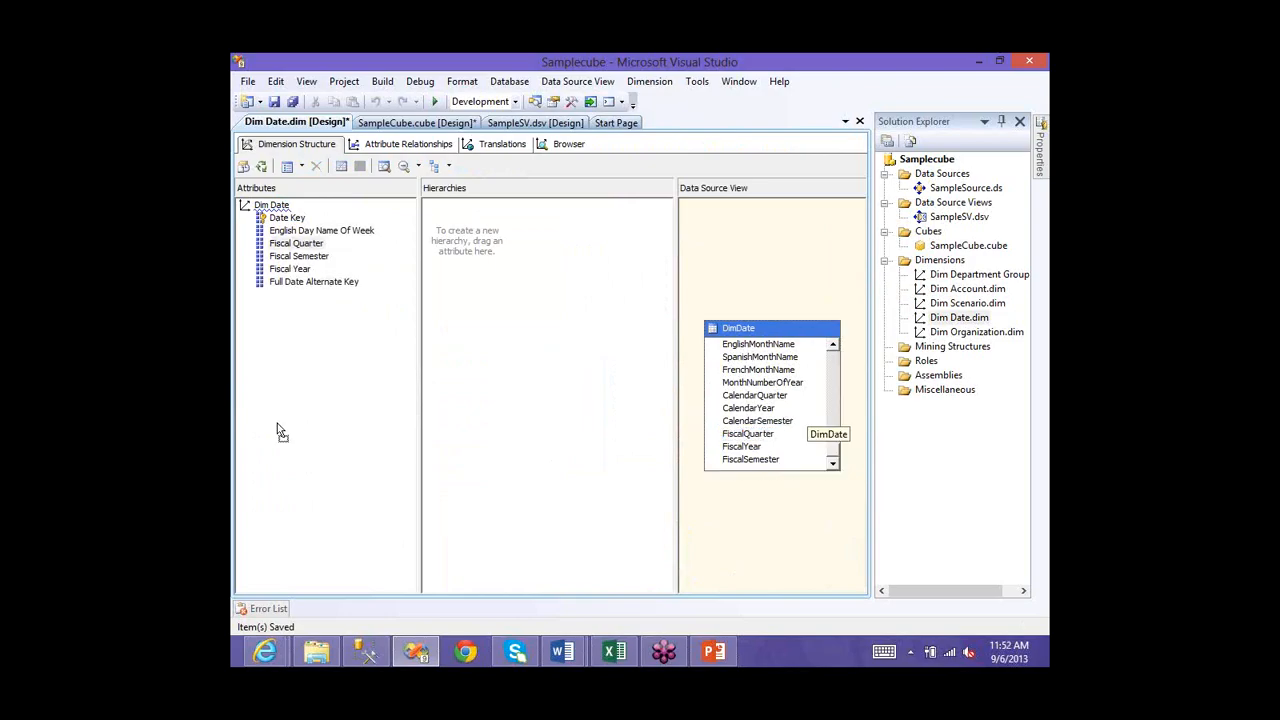
drag(758, 344, 277, 423)
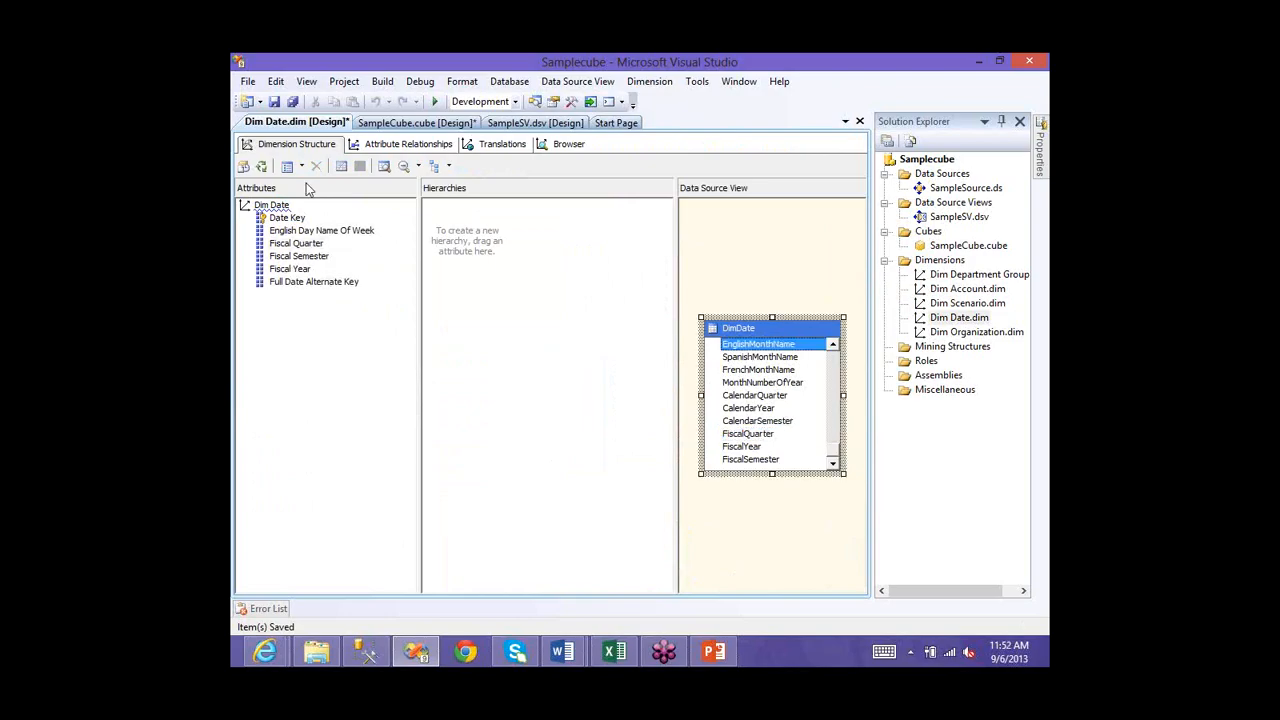
click(275, 103)
key(Return)
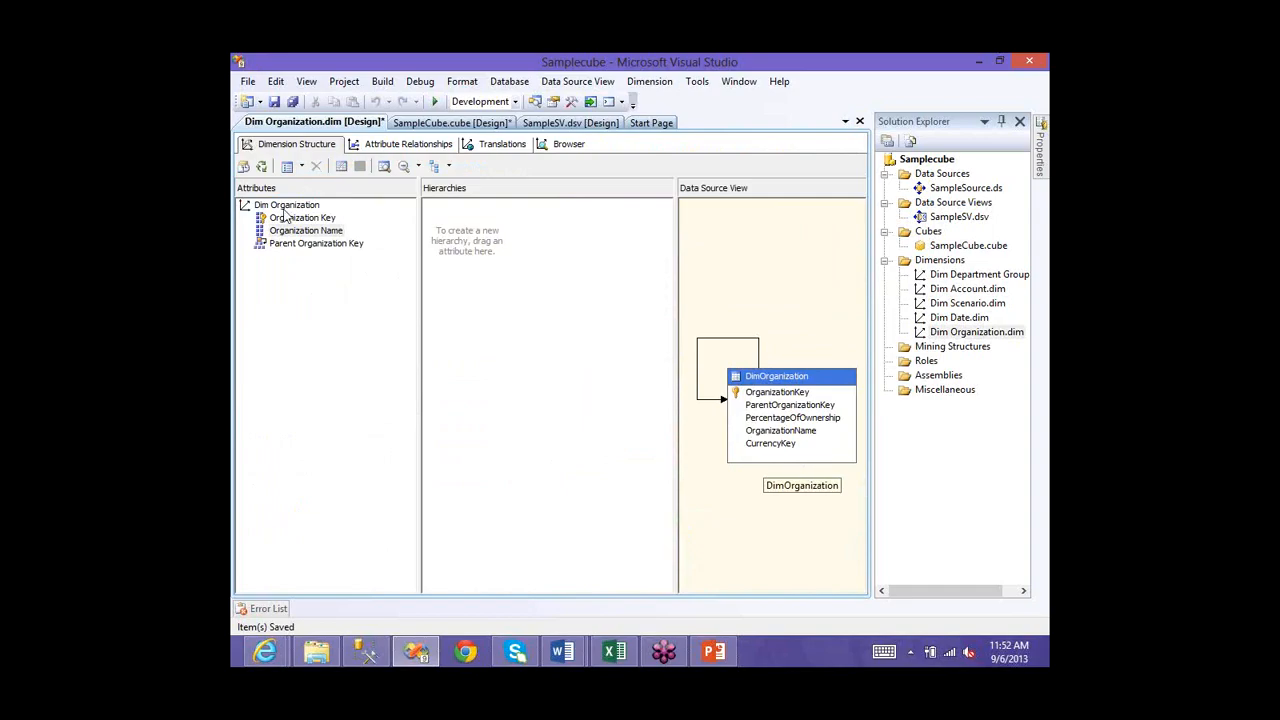
- Save Dim Organization together with the cube, close its designer, and collapse the Dim Date node
click(272, 102)
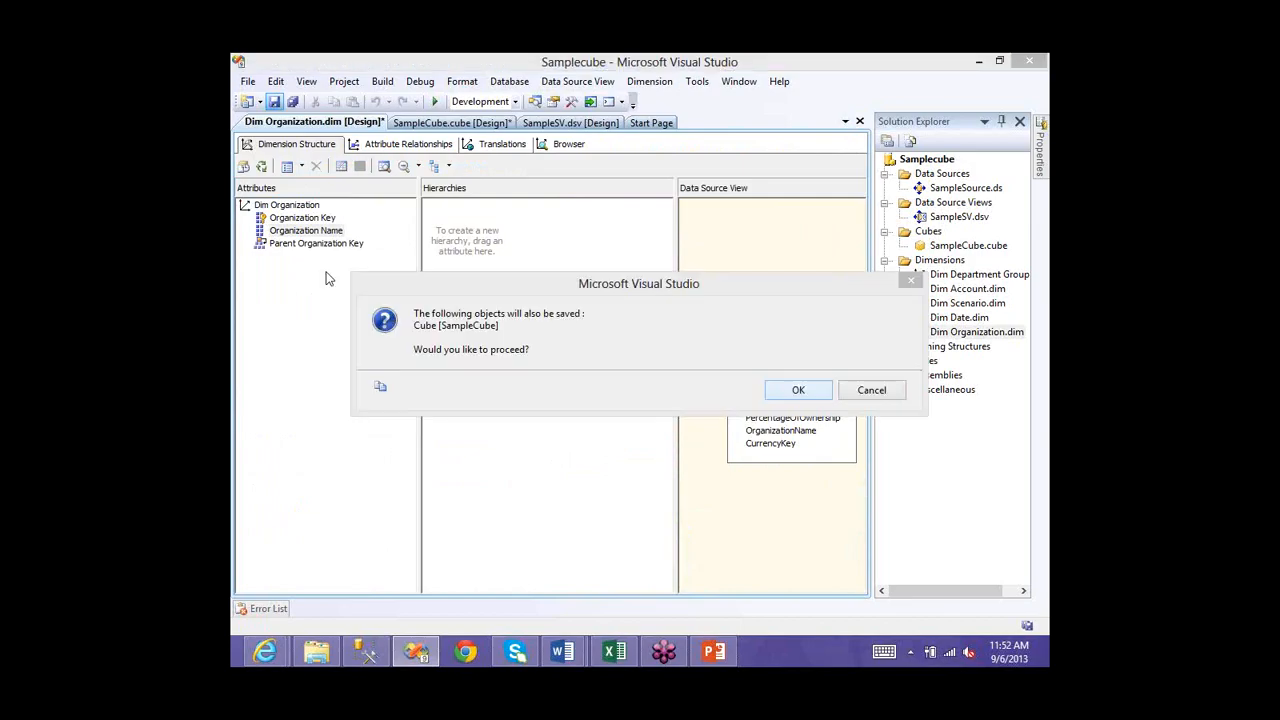
key(Return)
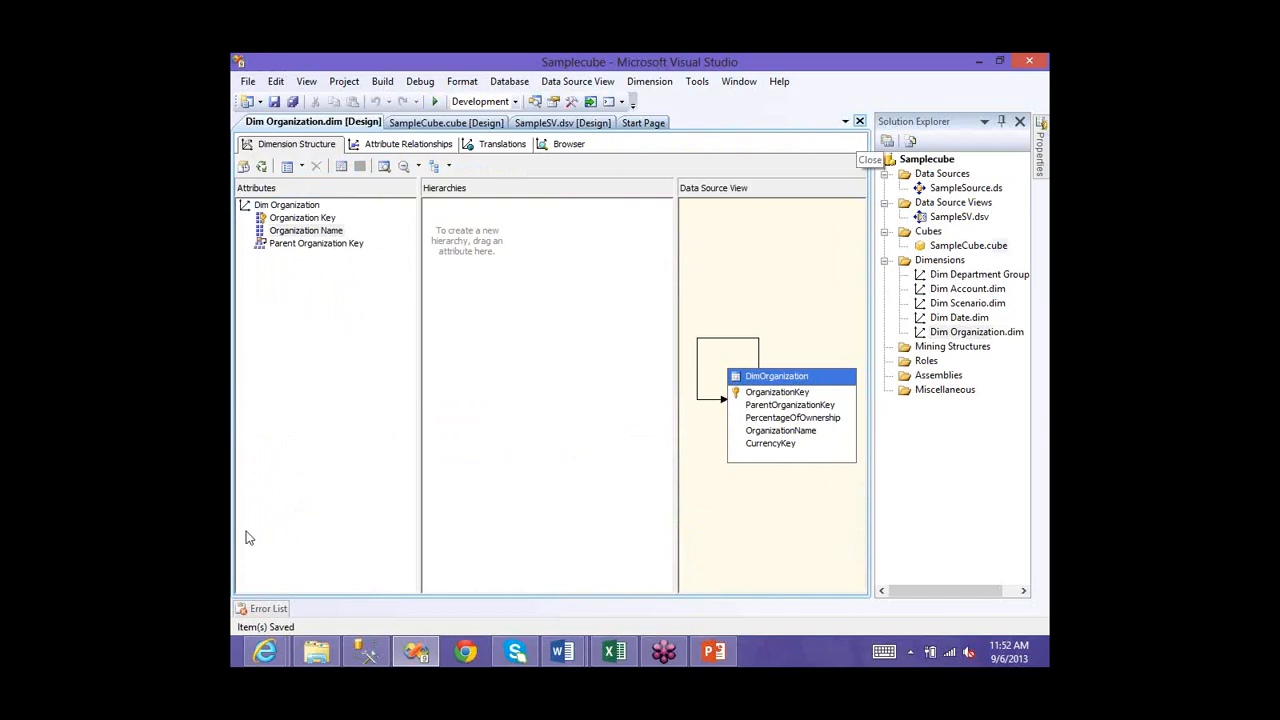
key(ctrl+F4)
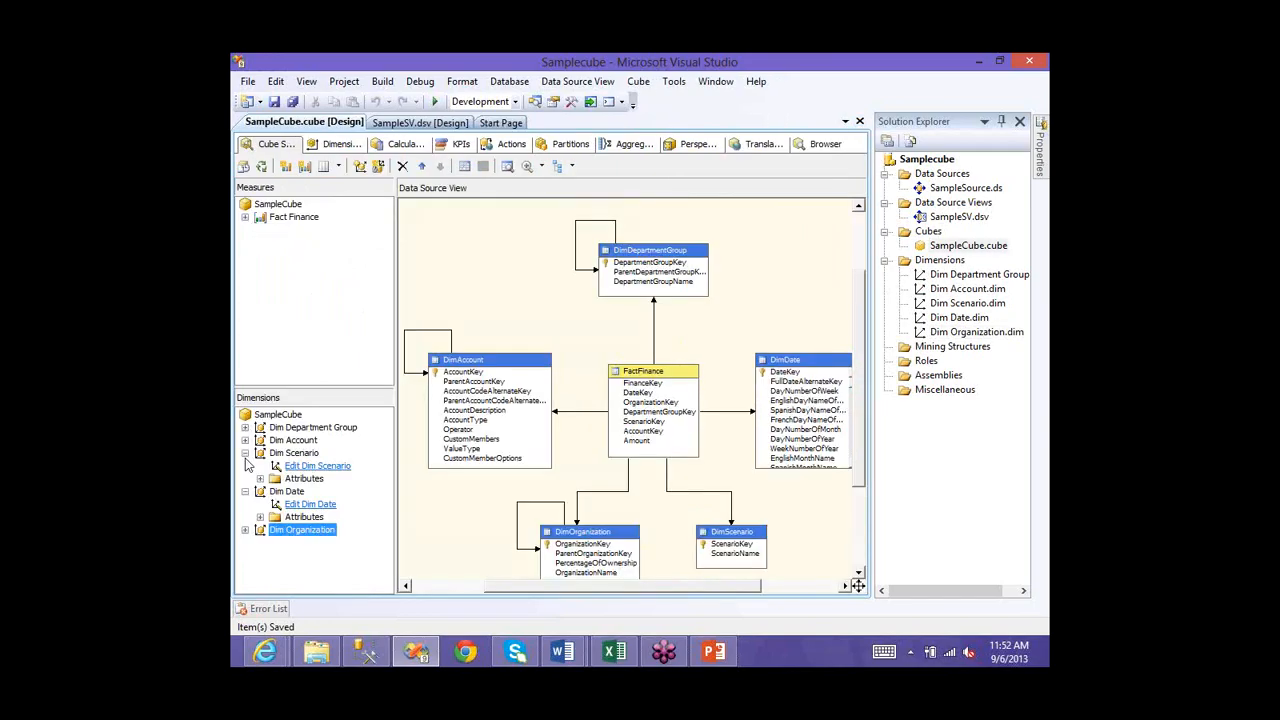
click(245, 491)
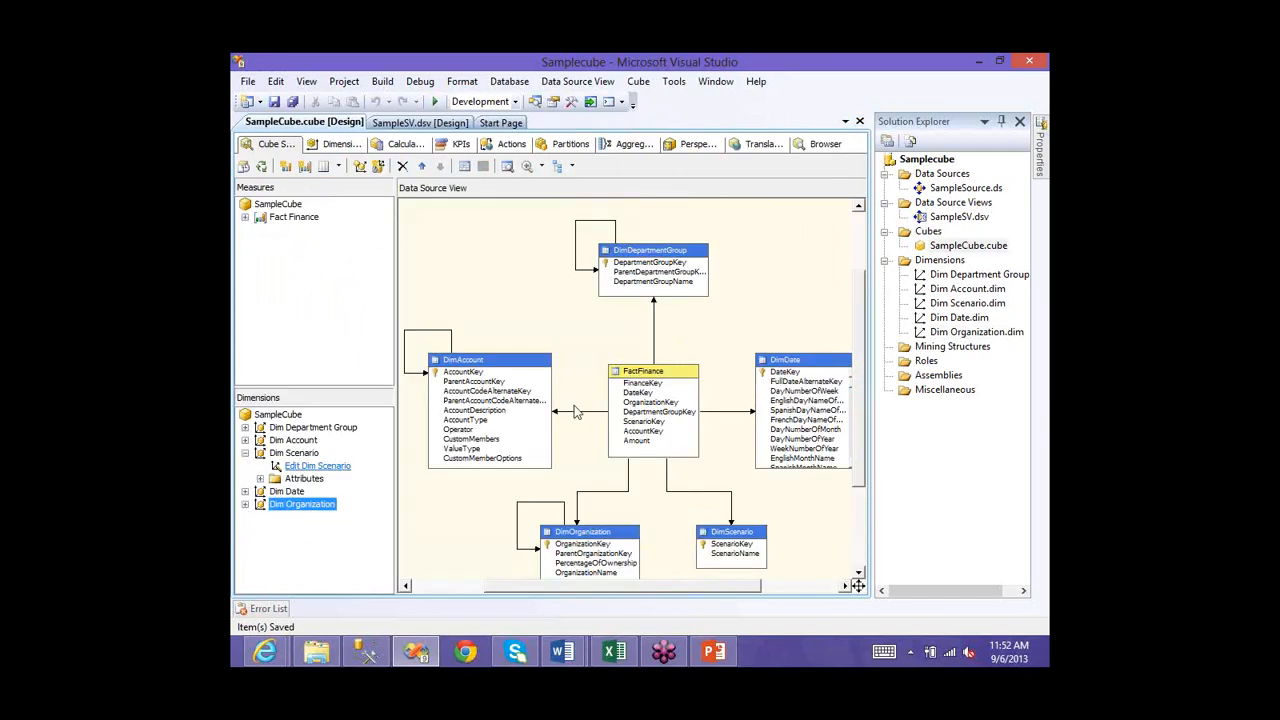
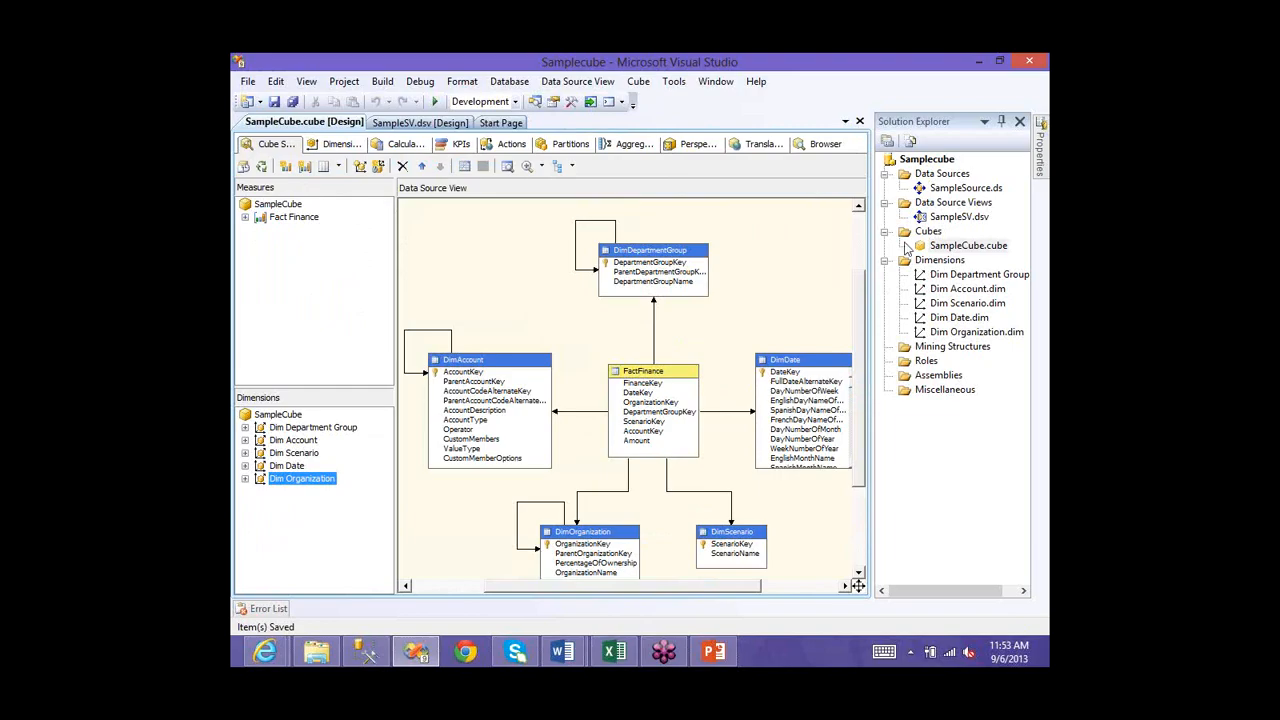
- Check the Samplecube project's deployment settings in its properties and close them
click(952, 247)
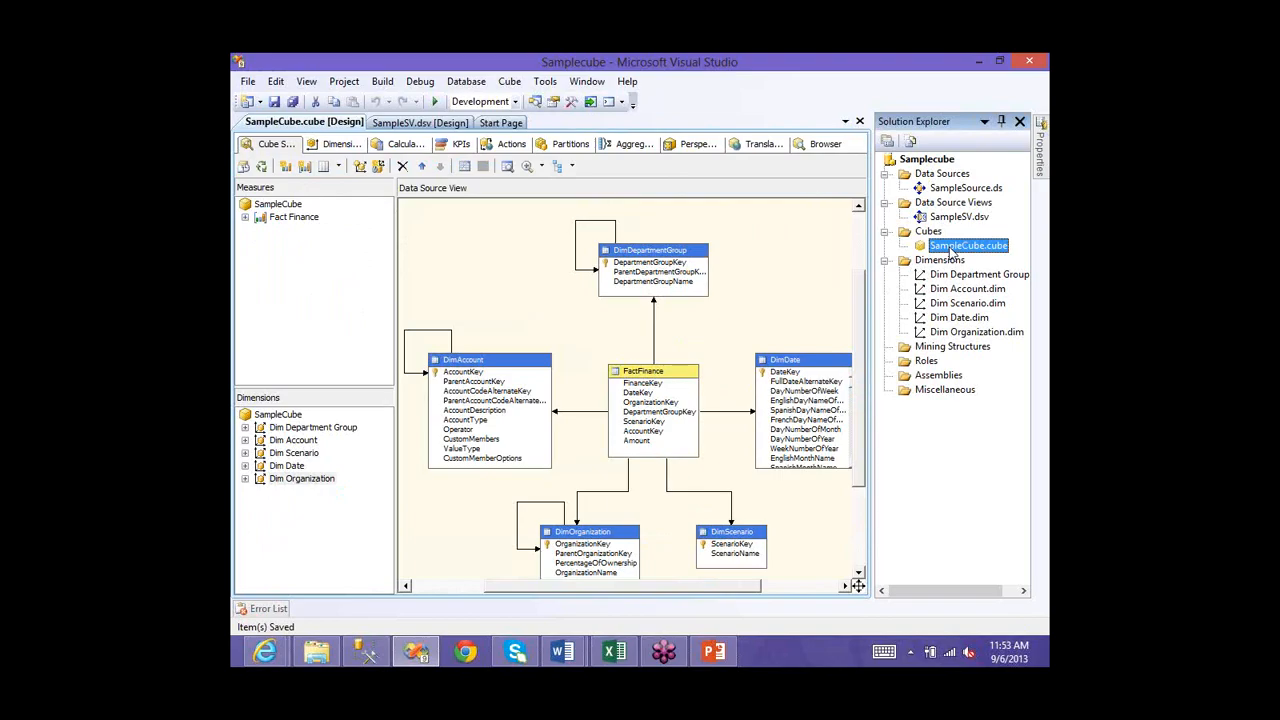
key(F2)
right_click(928, 162)
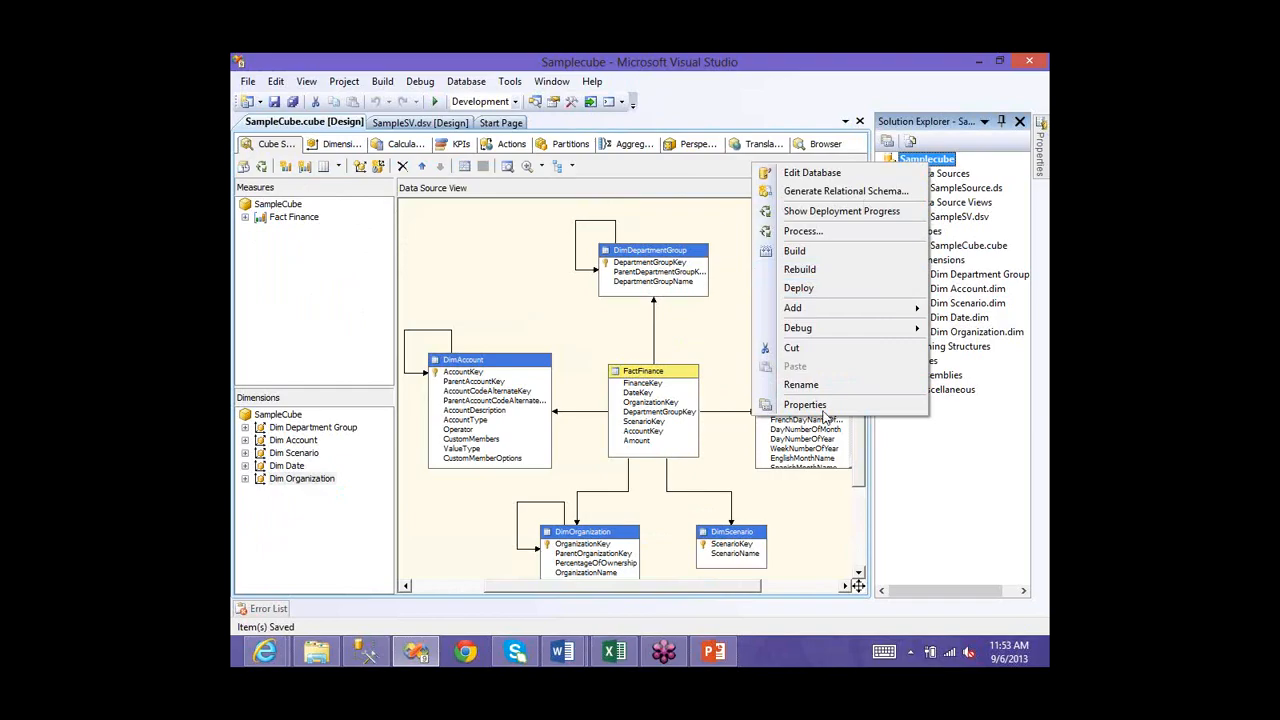
click(394, 243)
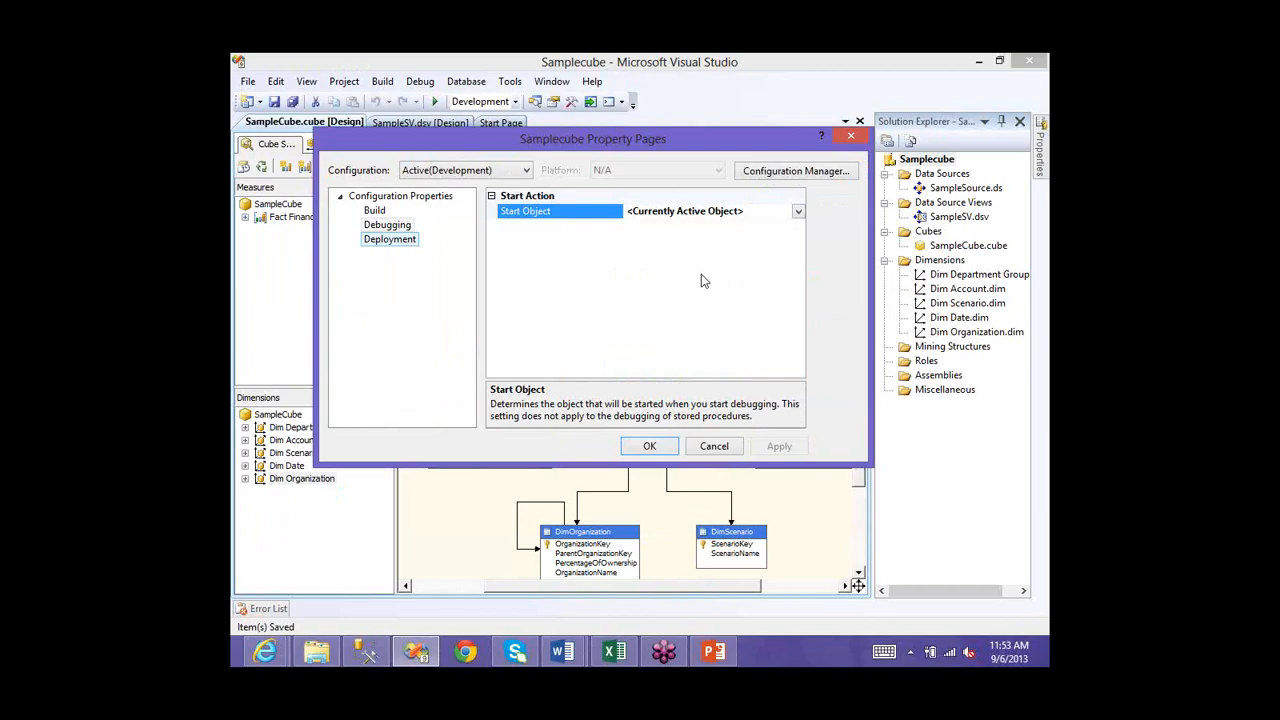
click(700, 272)
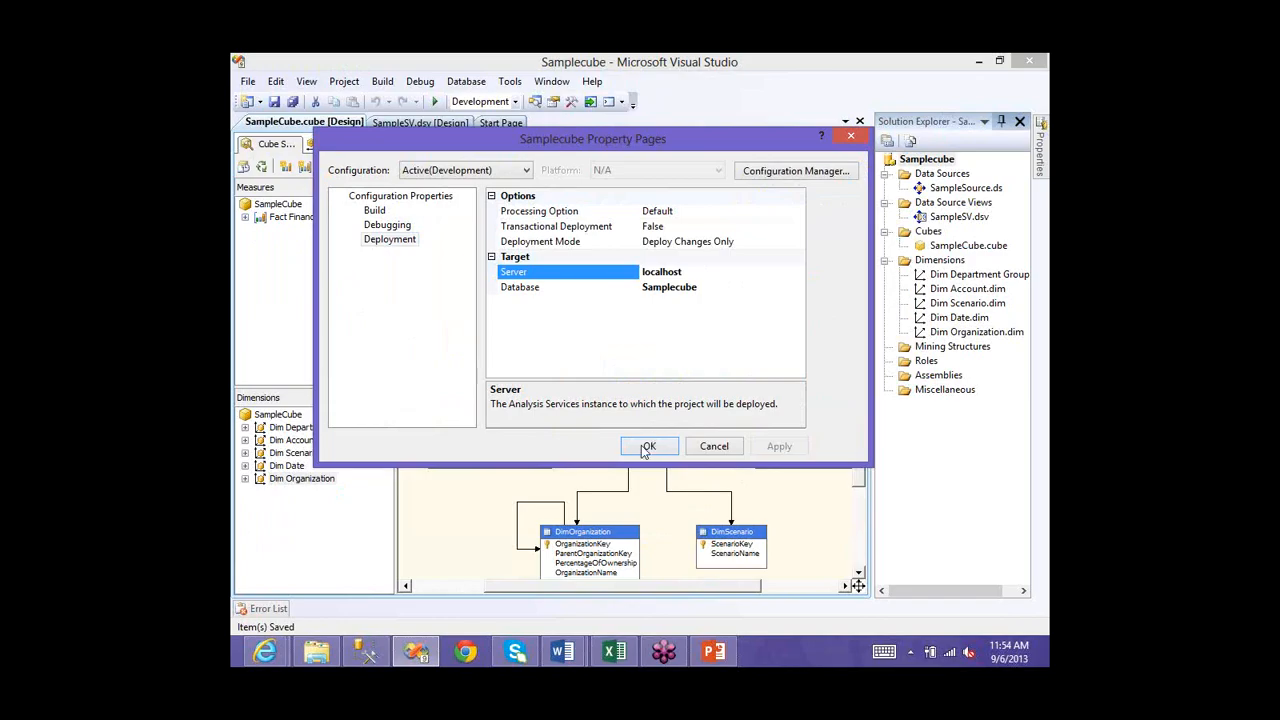
click(646, 447)
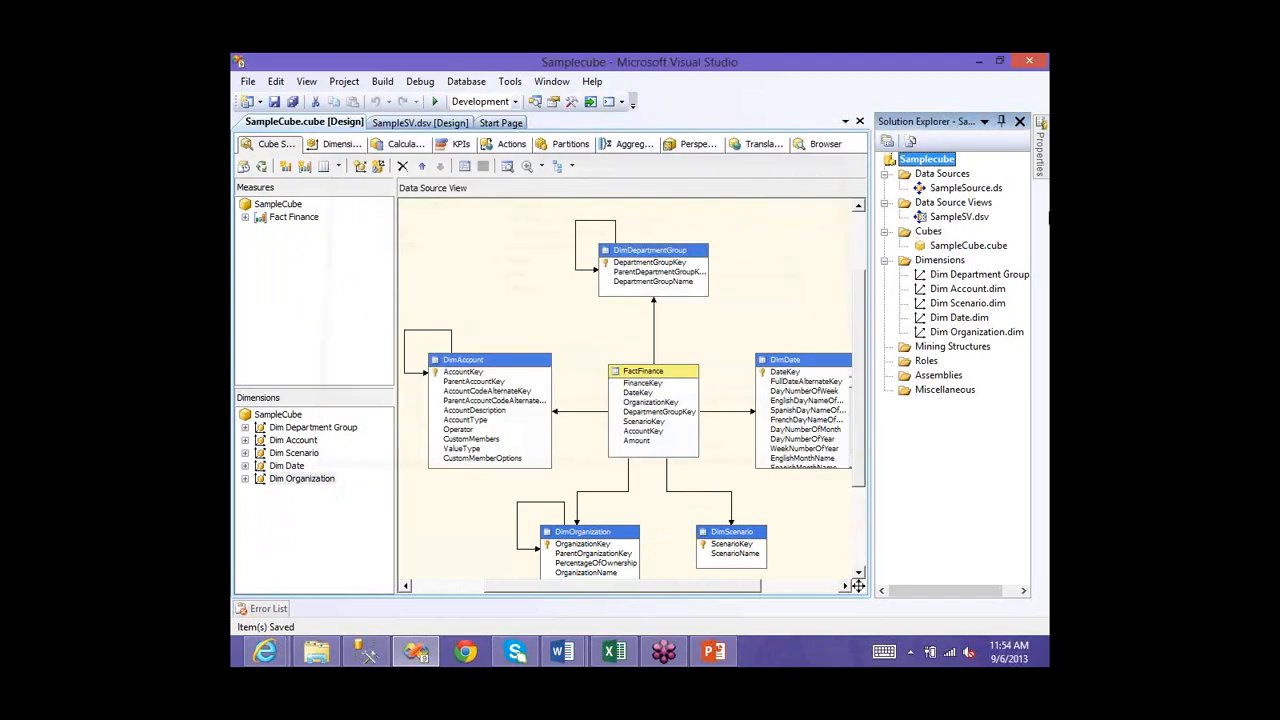
- Try processing the SampleCube cube, dismiss the deploy prompt, then process the whole Samplecube project
click(943, 251)
right_click(942, 248)
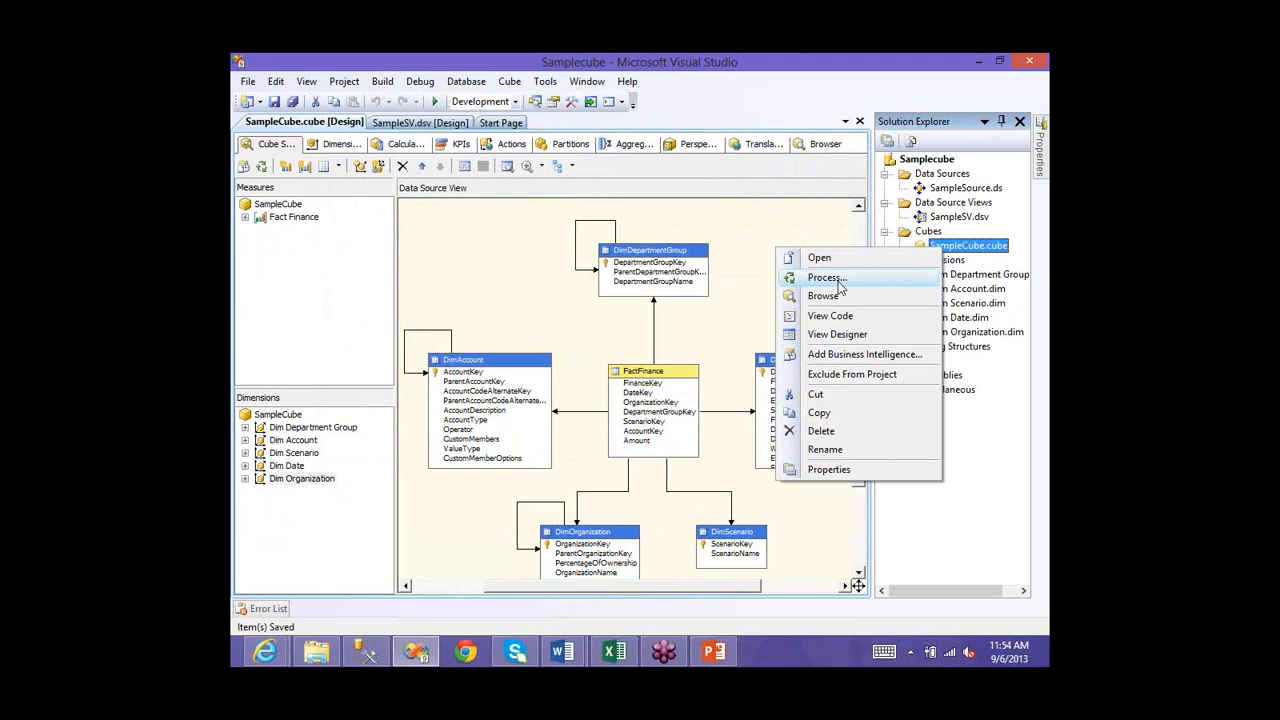
key(Return)
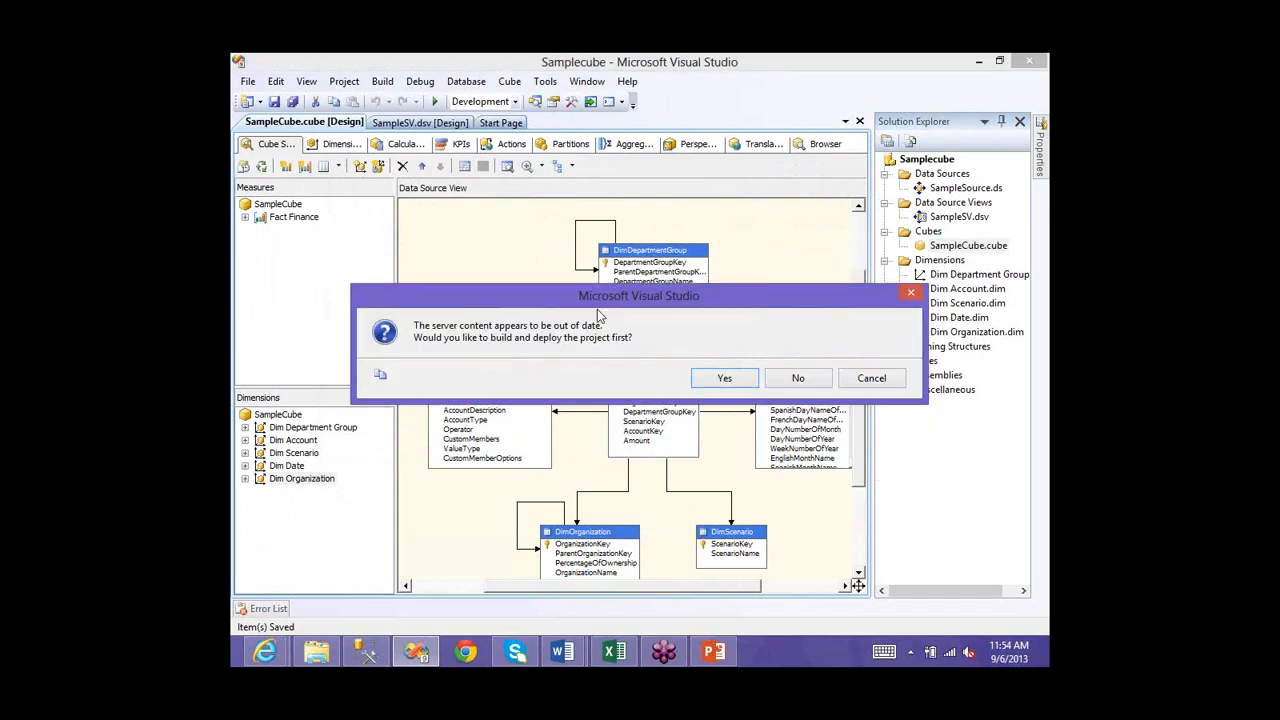
click(912, 295)
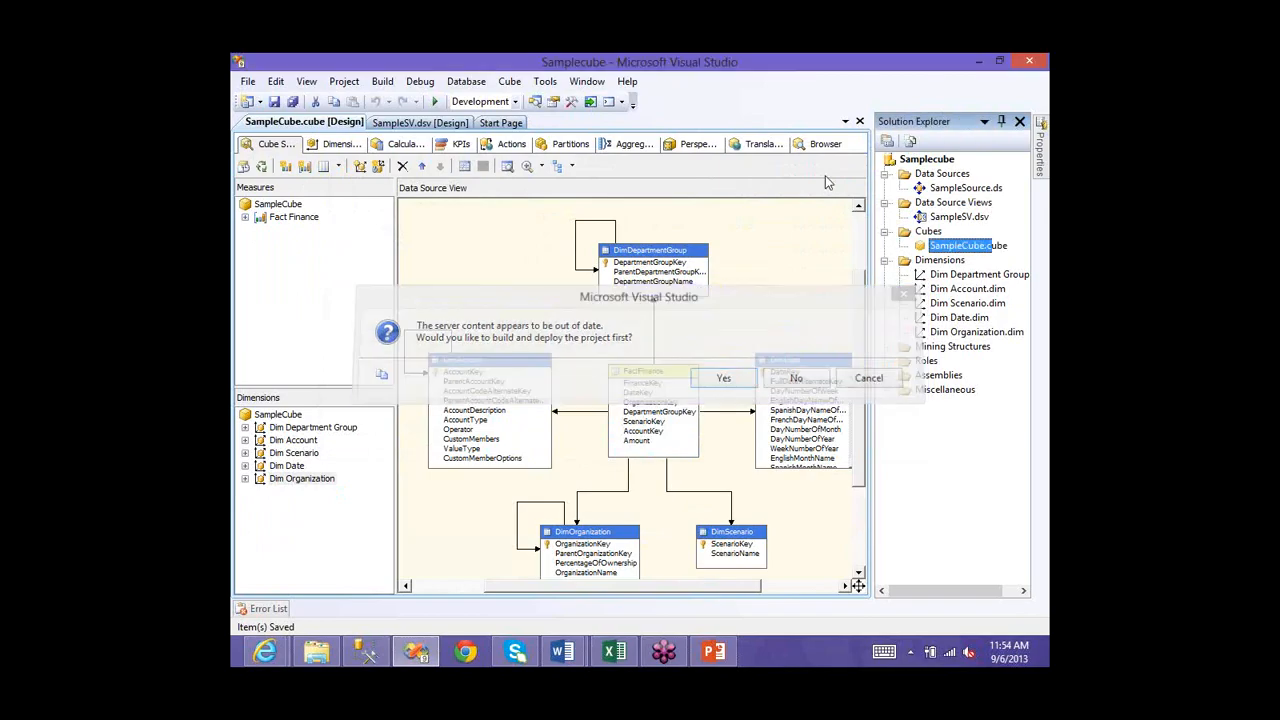
right_click(920, 164)
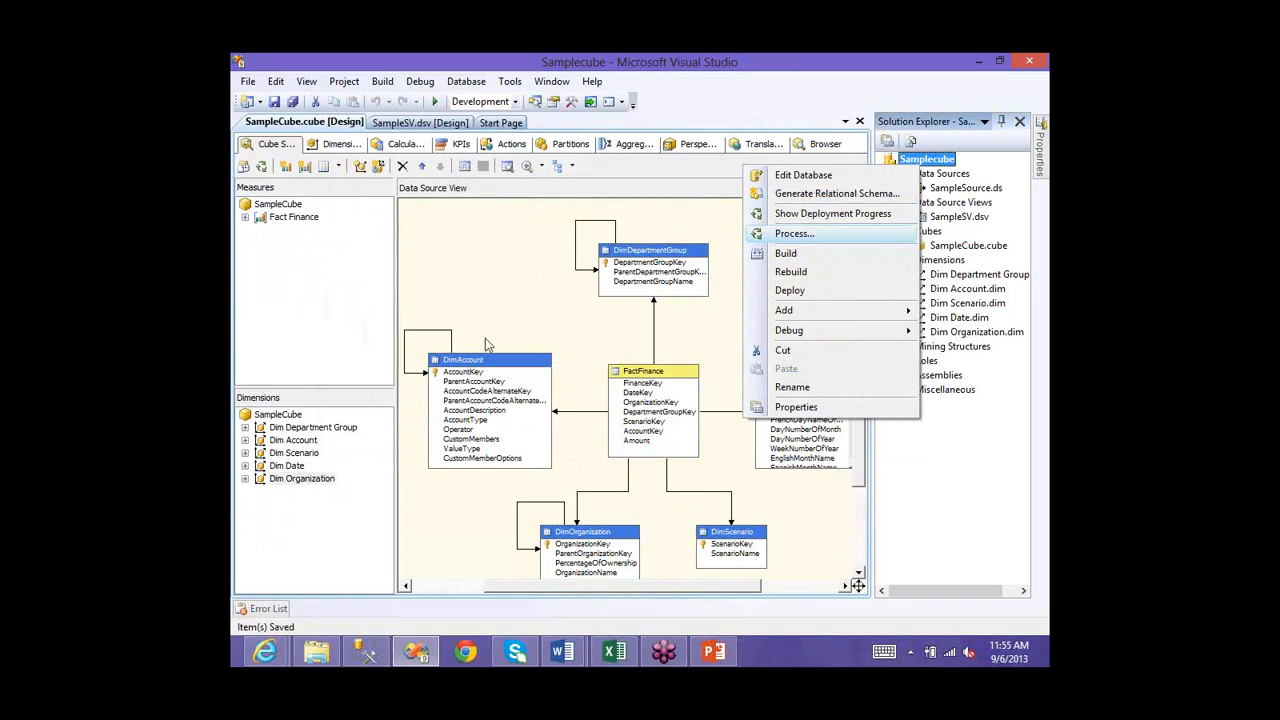
key(Return)
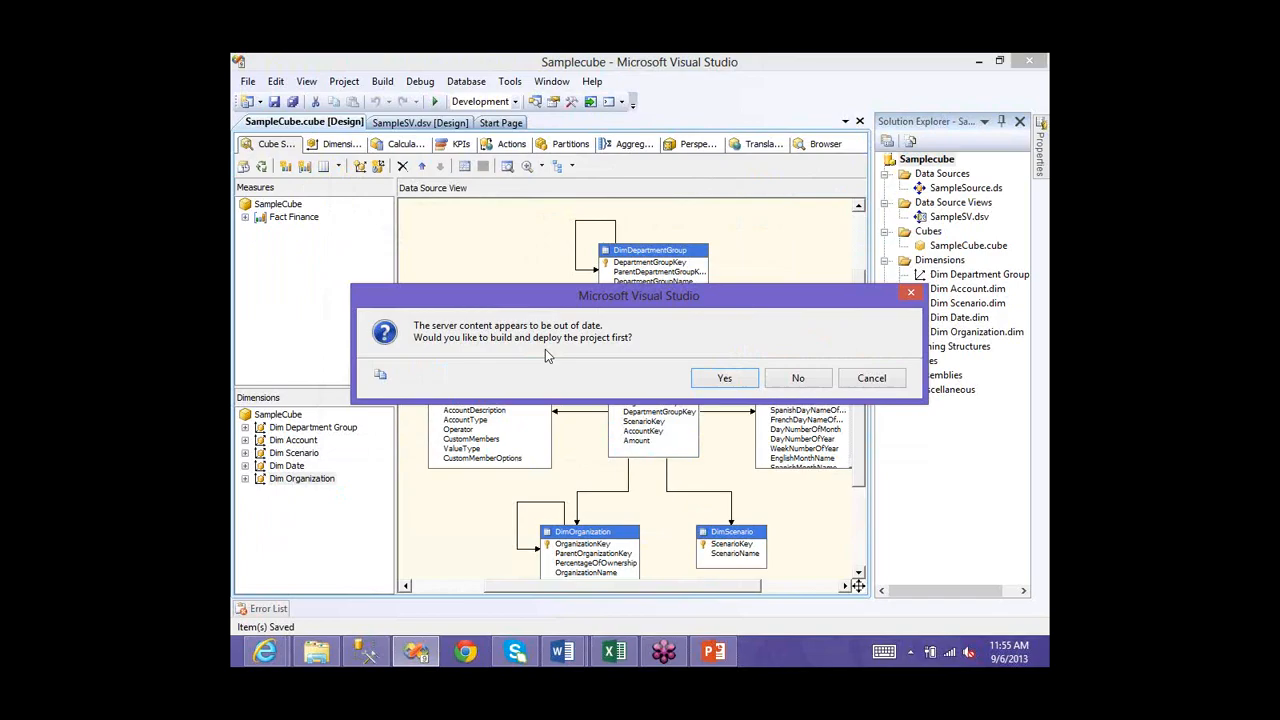
- Build and deploy Samplecube, then review the batch and dimension key error settings for full processing
click(731, 379)
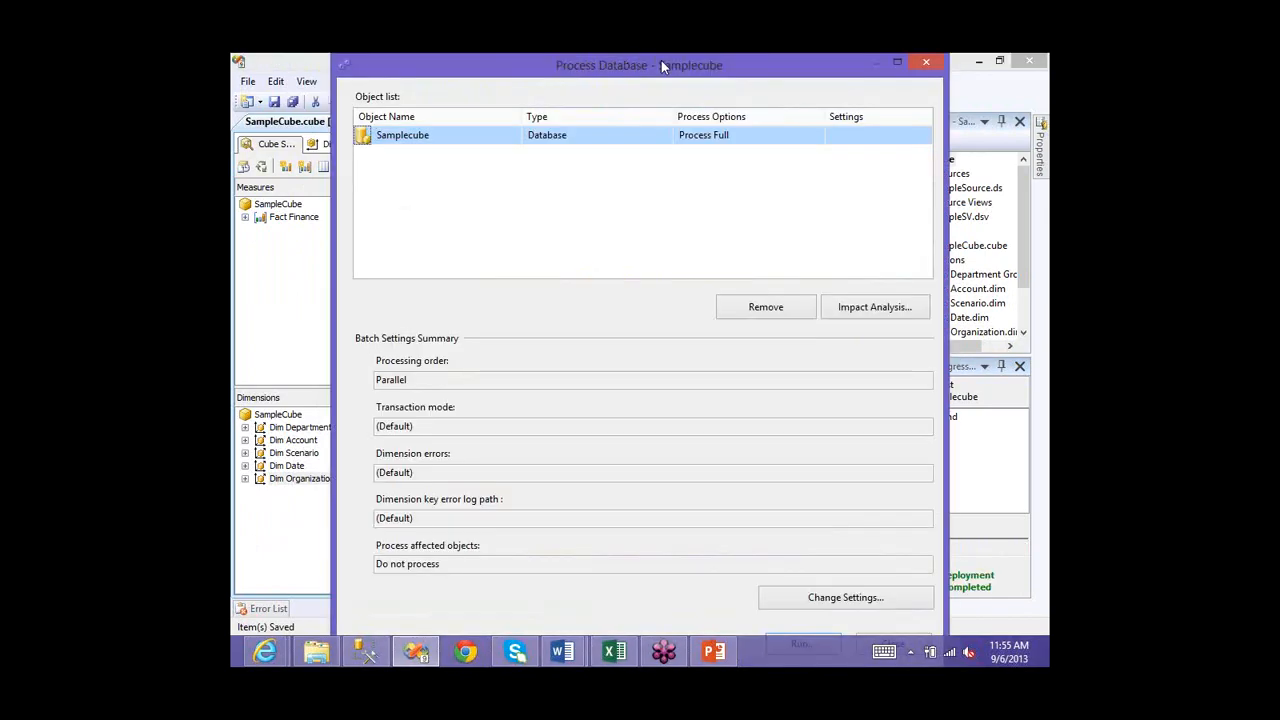
double_click(661, 62)
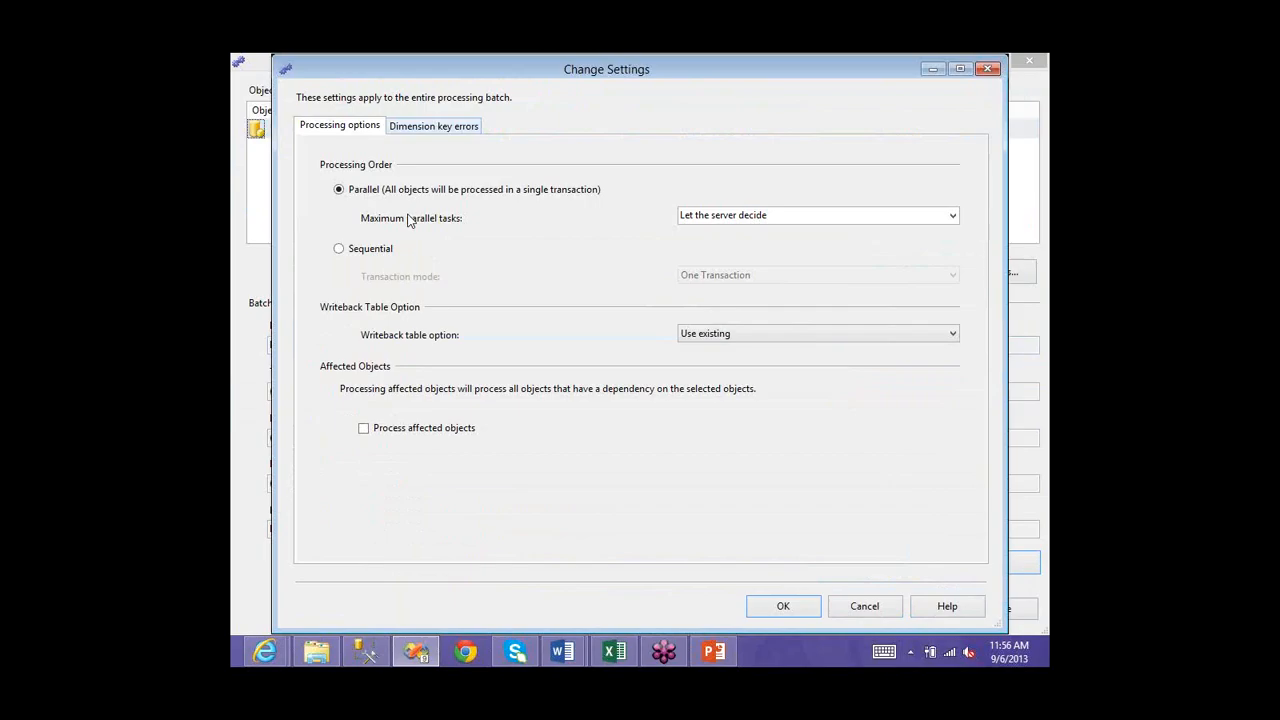
key(ctrl+Tab)
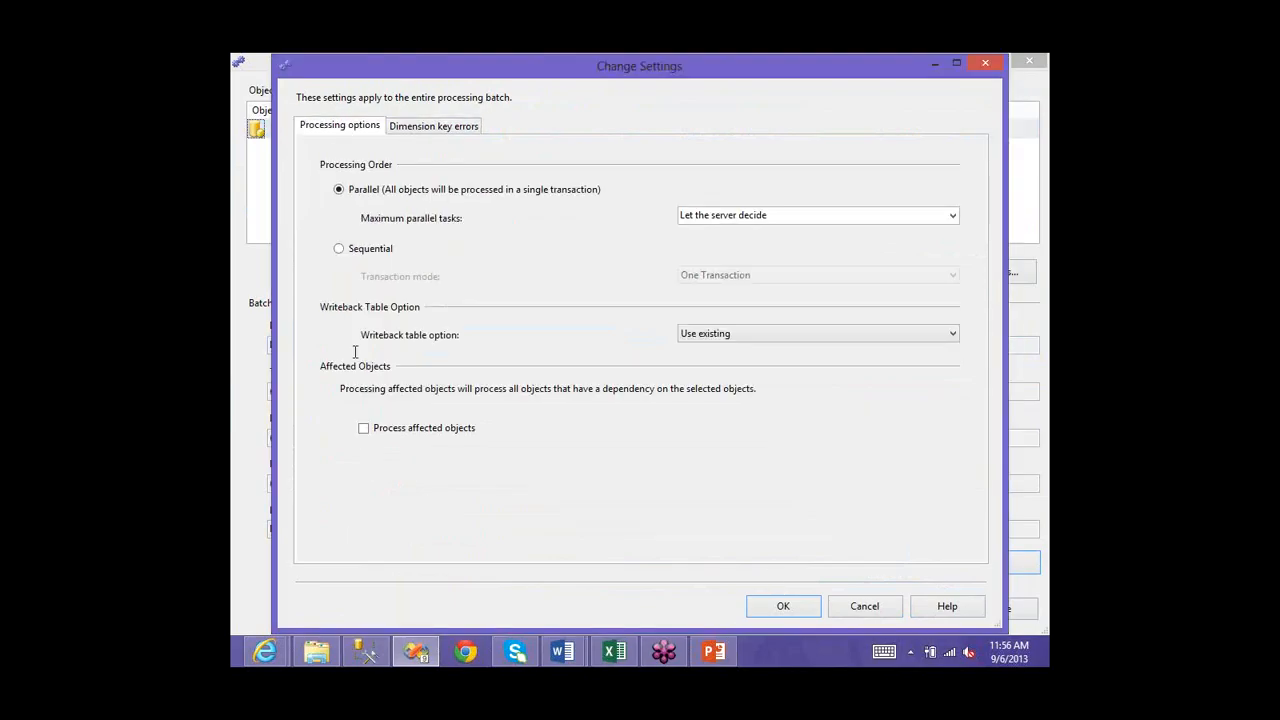
click(865, 606)
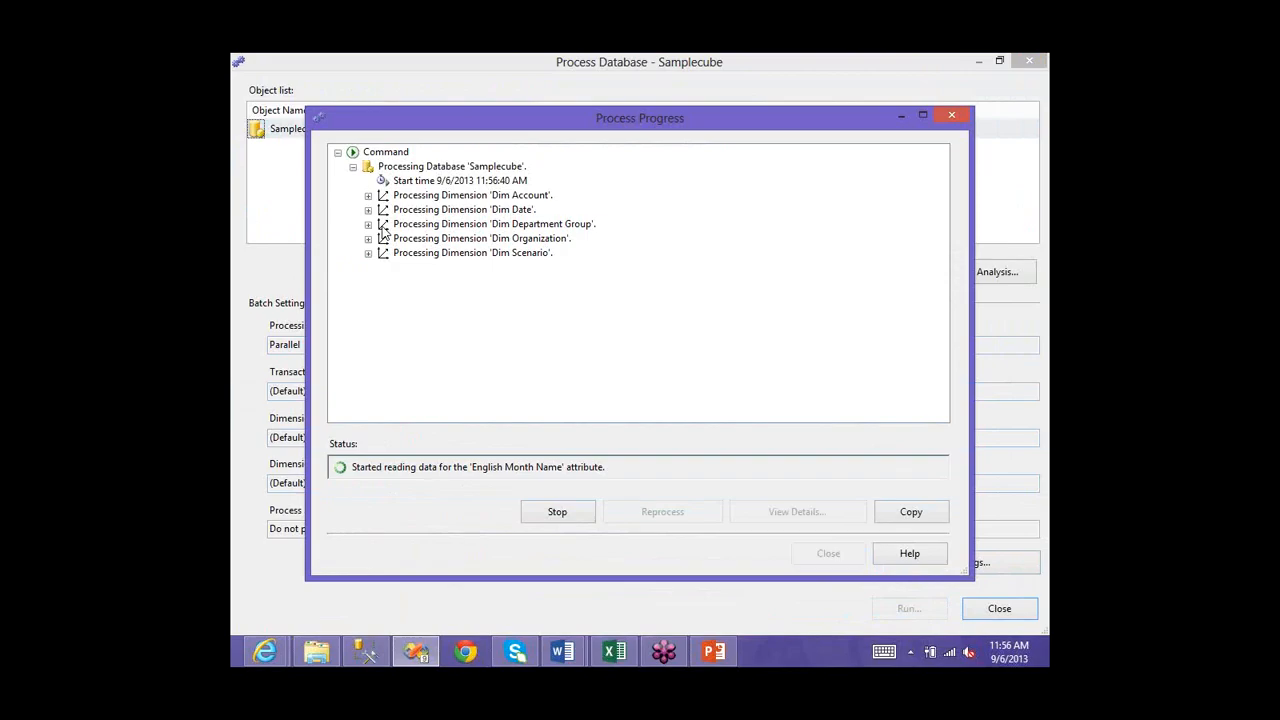
- Expand Dim Account processing and select the Account Type and Account Description SELECT queries
click(368, 196)
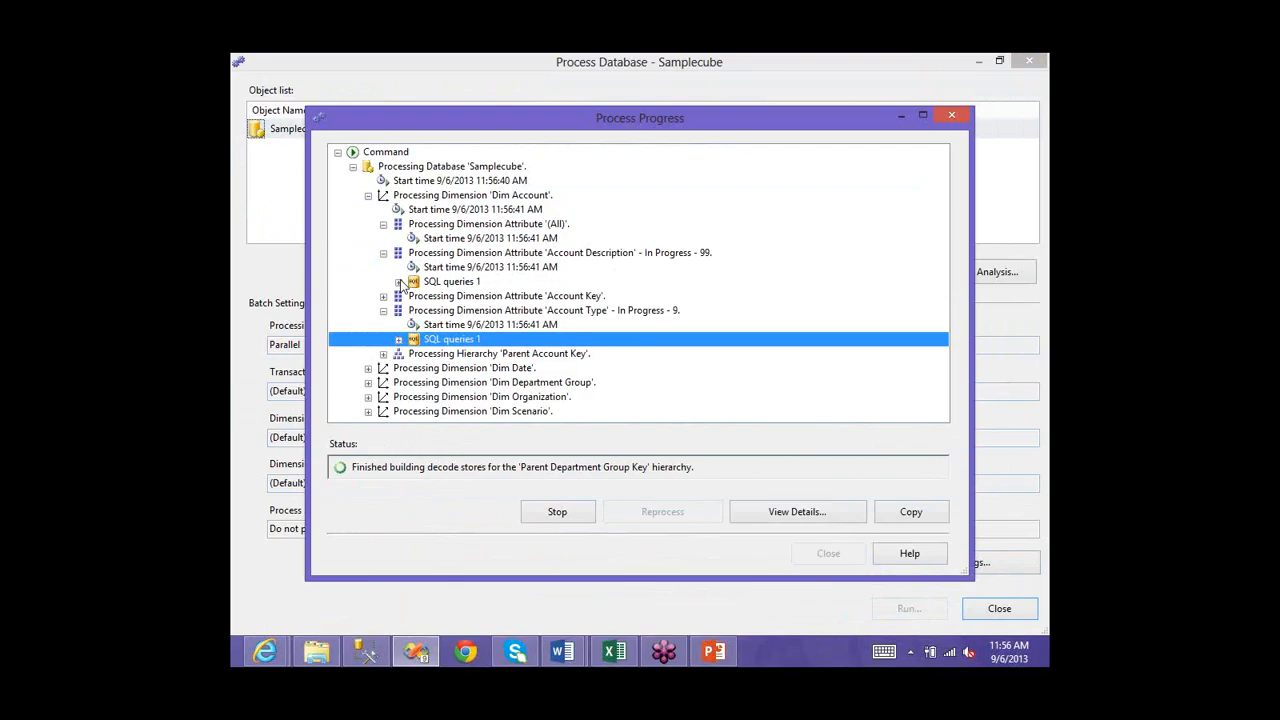
click(400, 283)
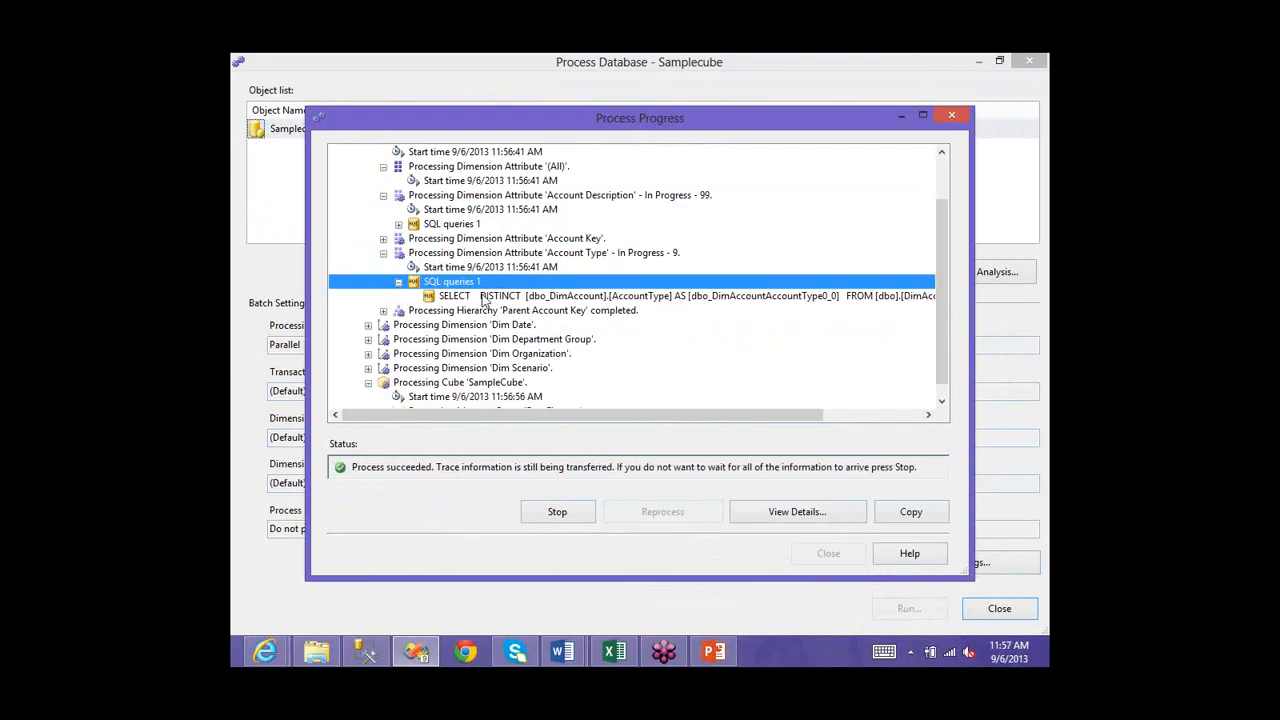
click(481, 296)
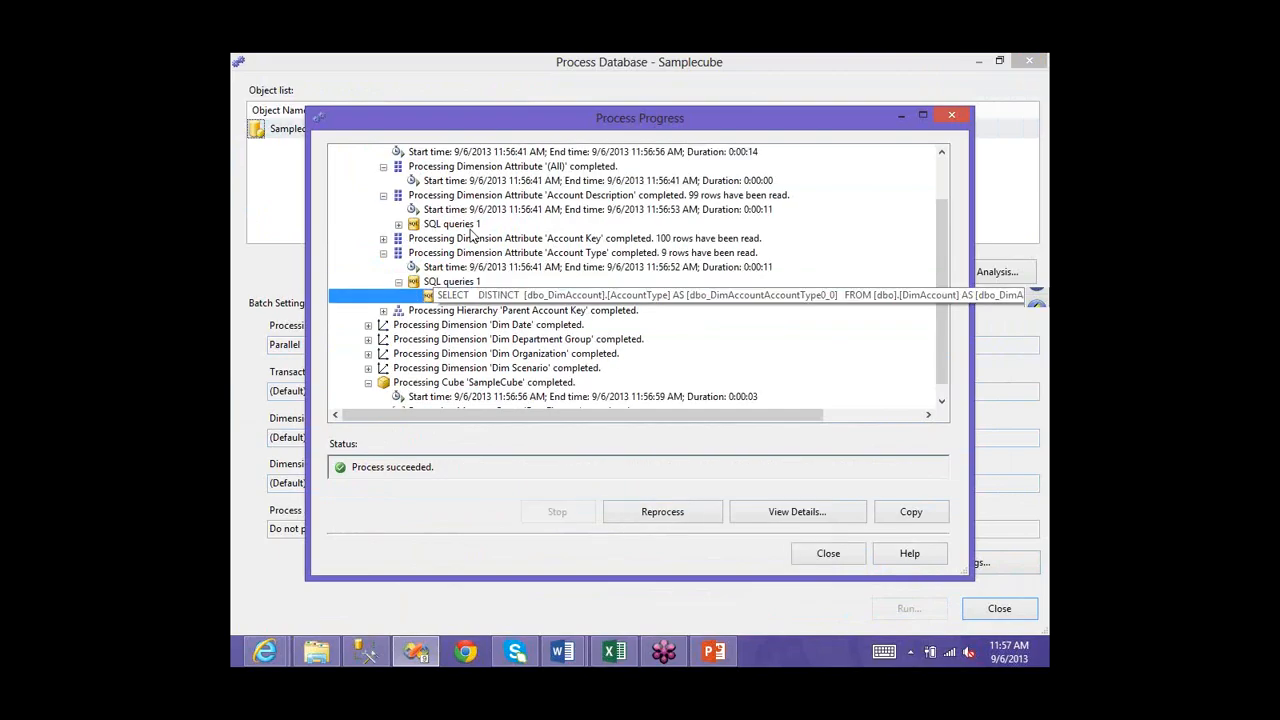
click(399, 225)
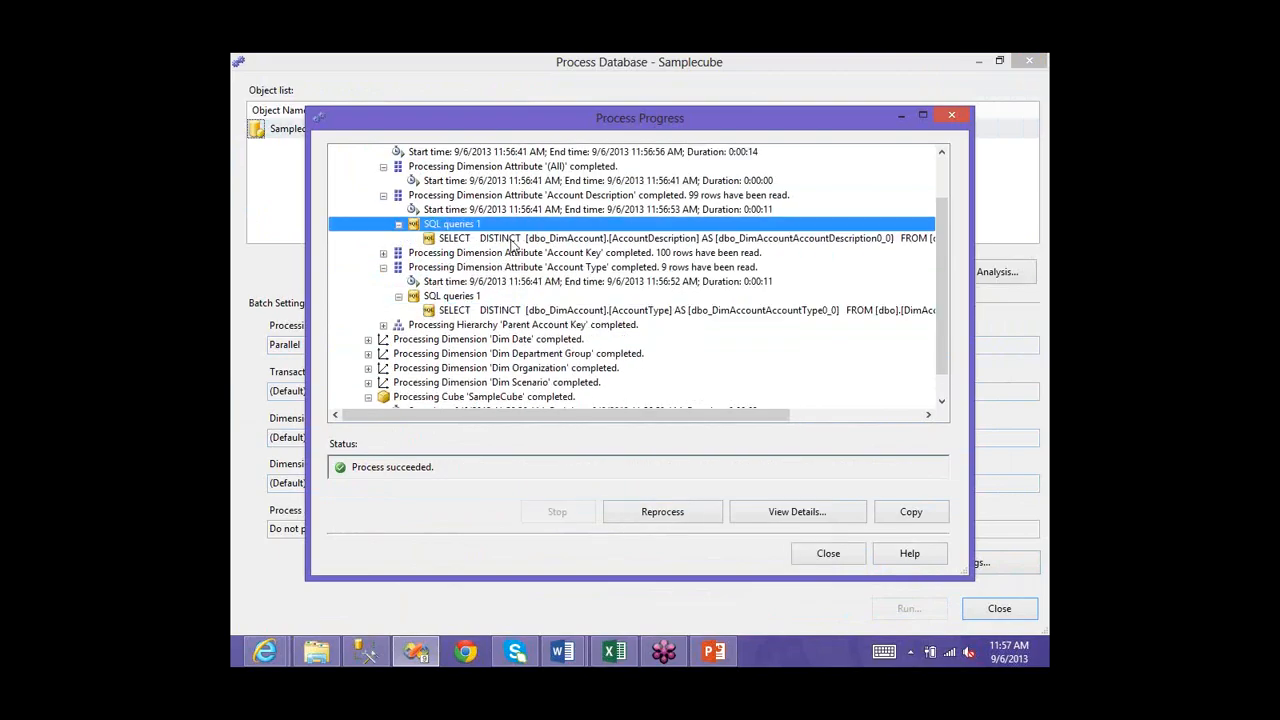
click(512, 241)
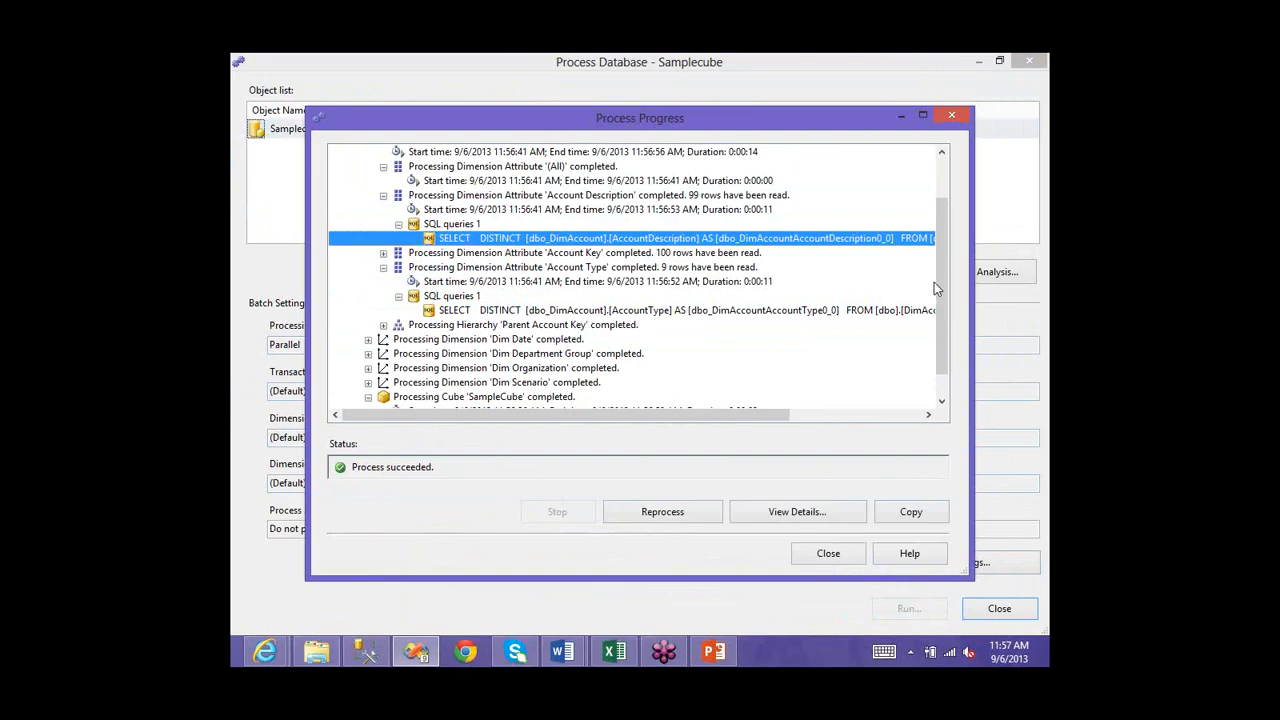
- View the full text of the selected SELECT query, then close the details and Process Progress
scroll(934, 282, up, 2)
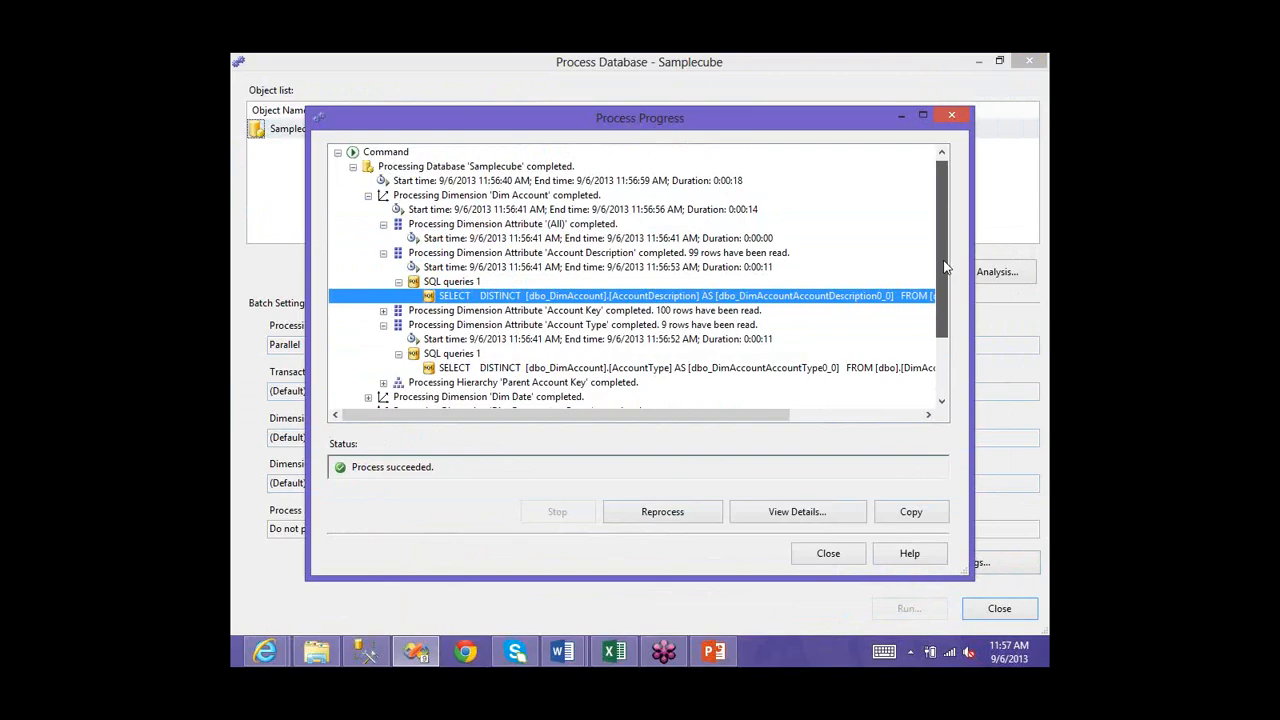
scroll(945, 268, down, 1)
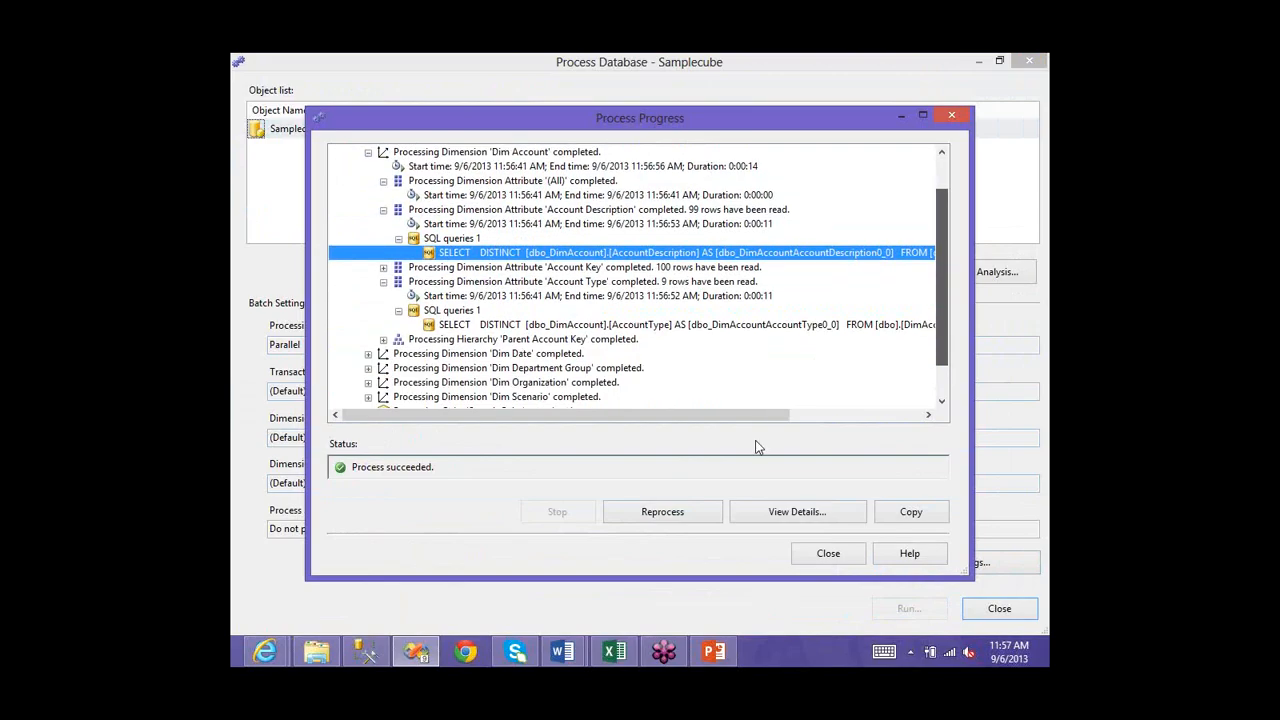
scroll(756, 441, down, 1)
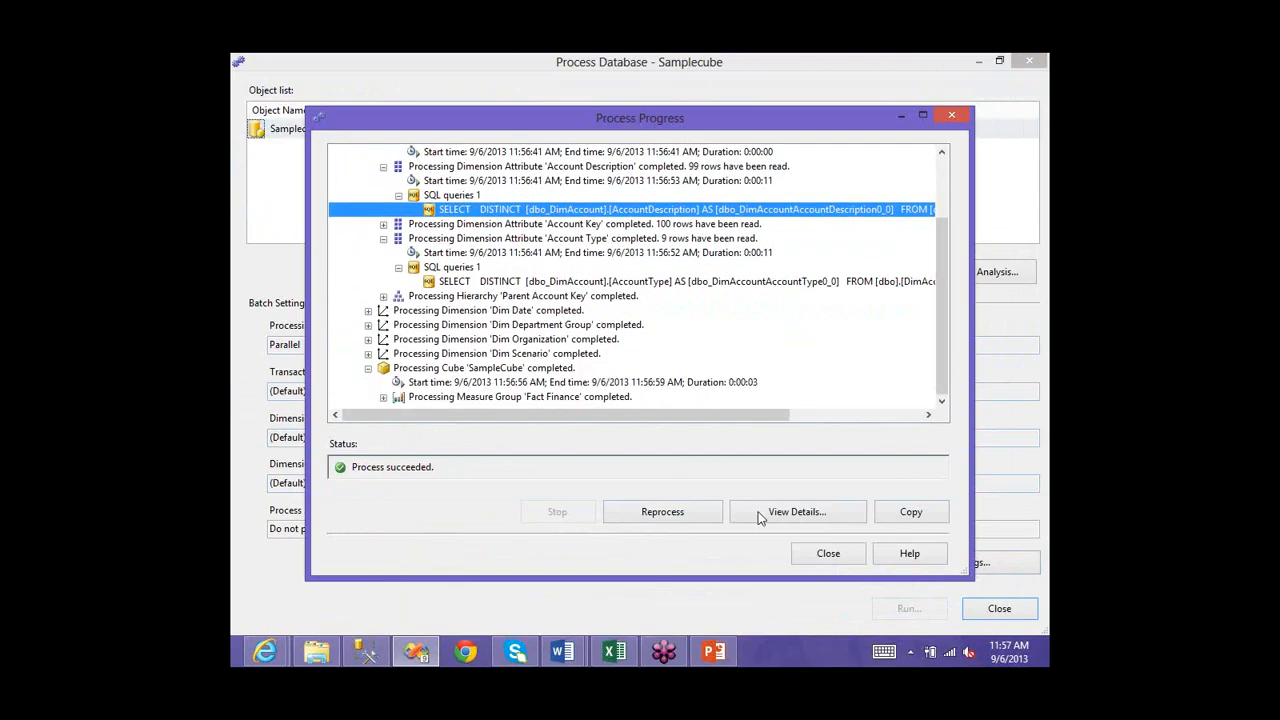
click(758, 517)
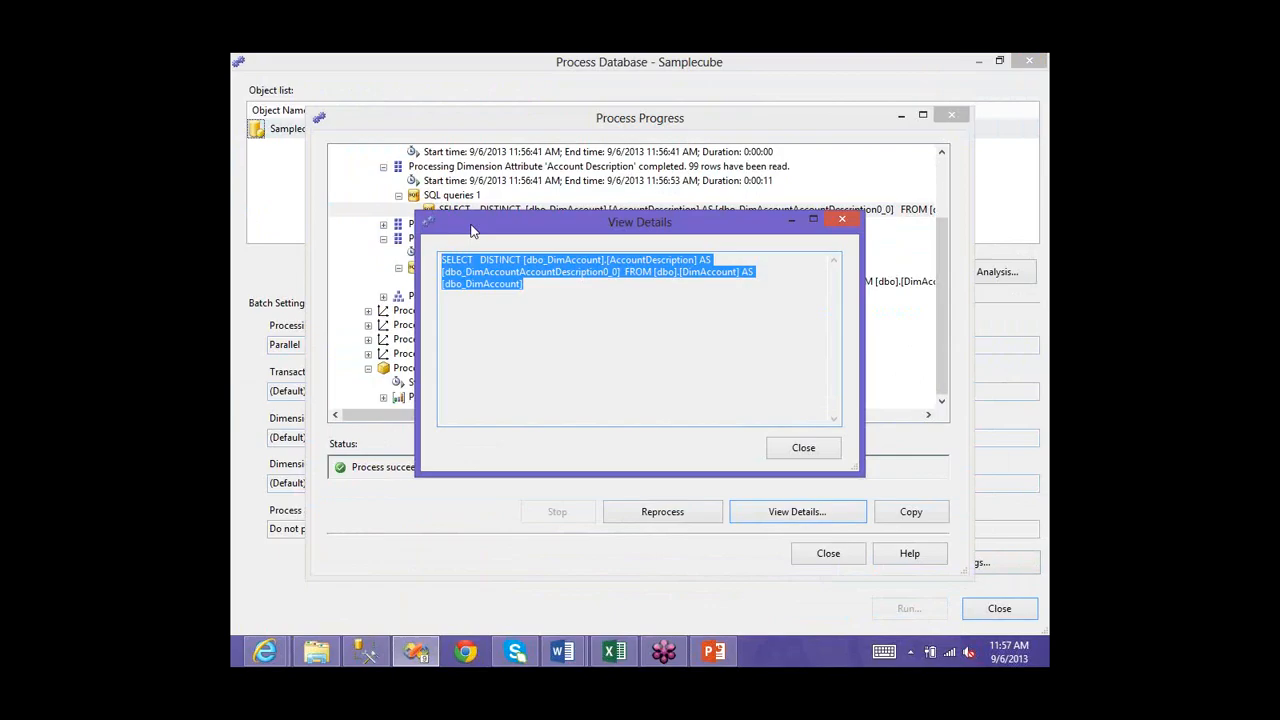
click(803, 447)
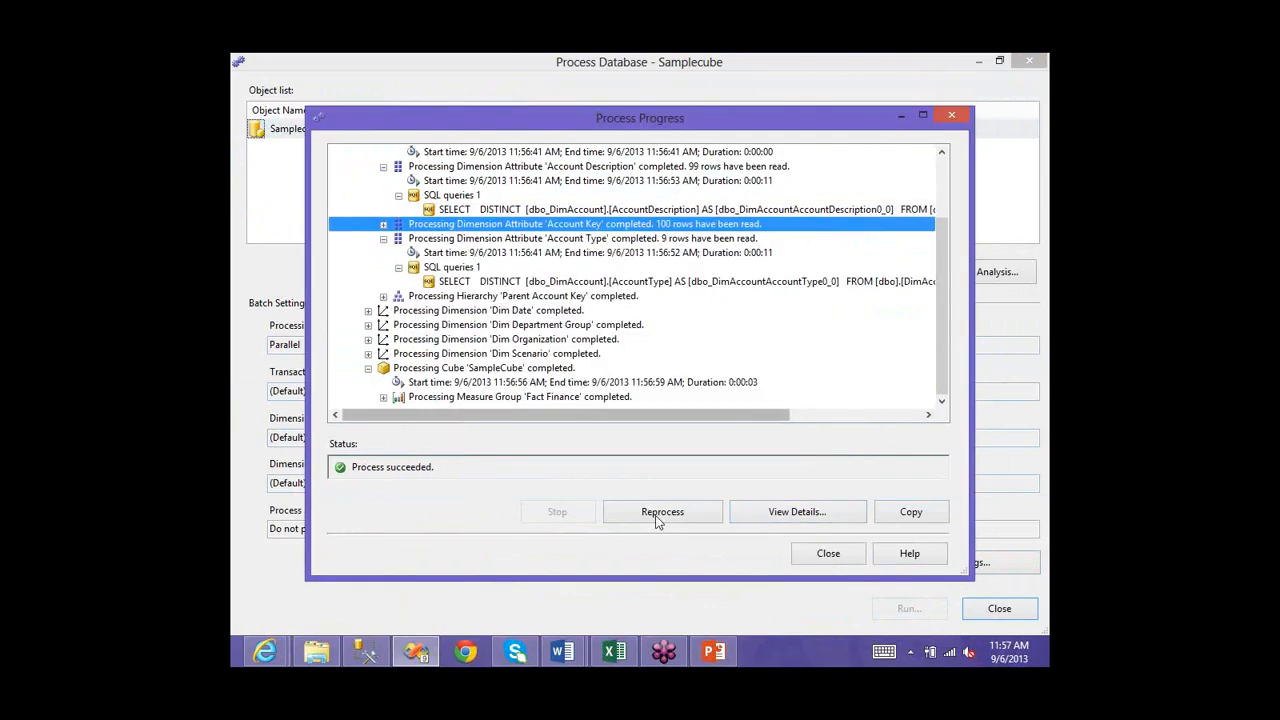
click(828, 553)
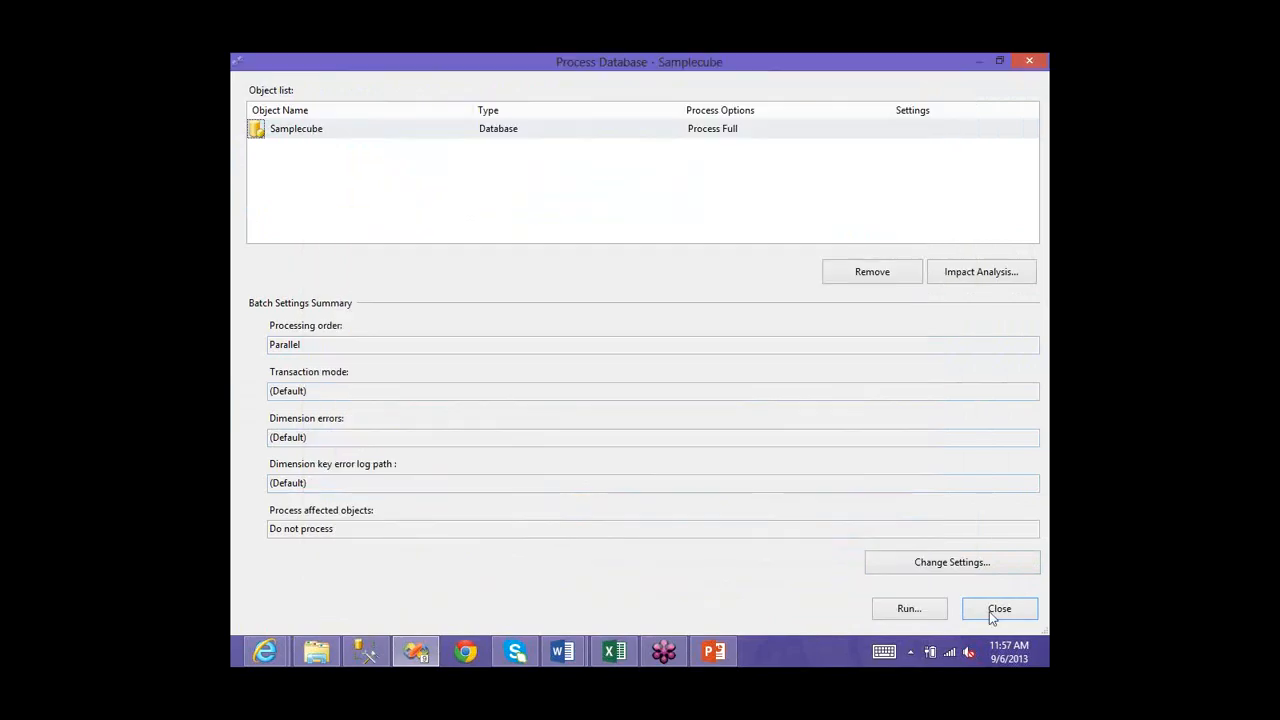
- Close the Process Database window, cancel an accidental cube copy, and select the Browser tab
click(994, 613)
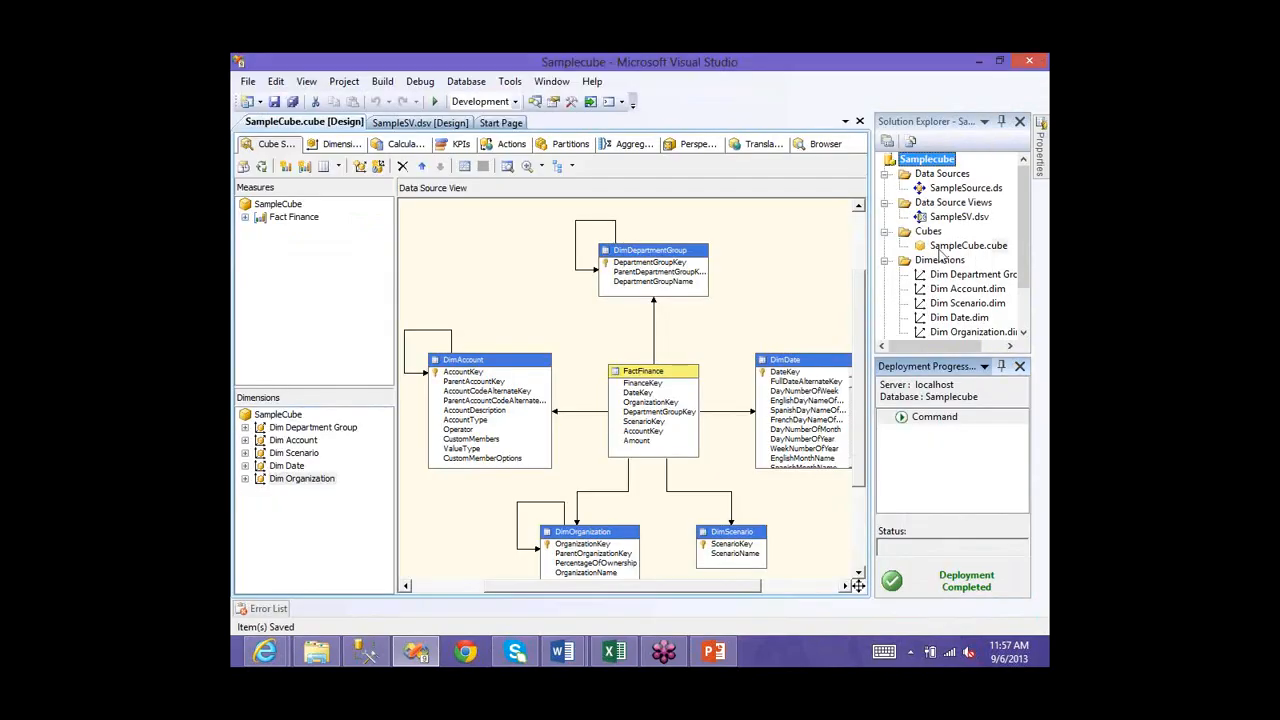
drag(940, 249, 949, 243)
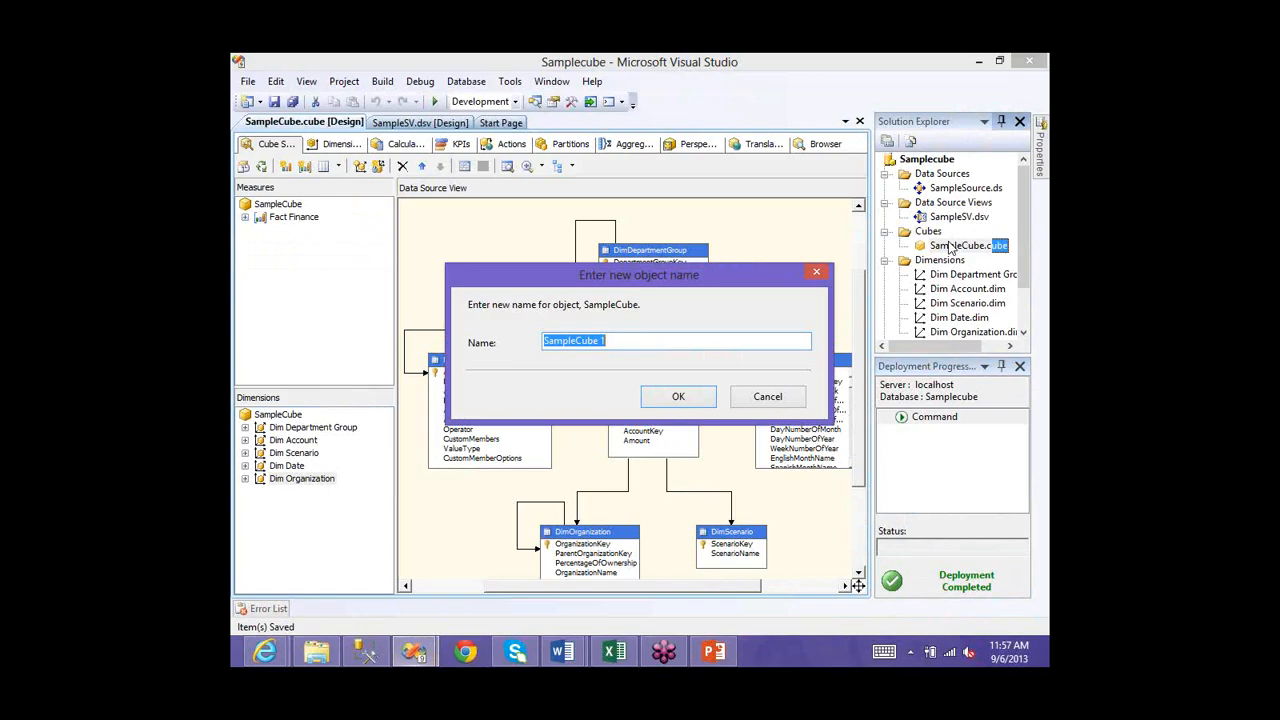
key(Escape)
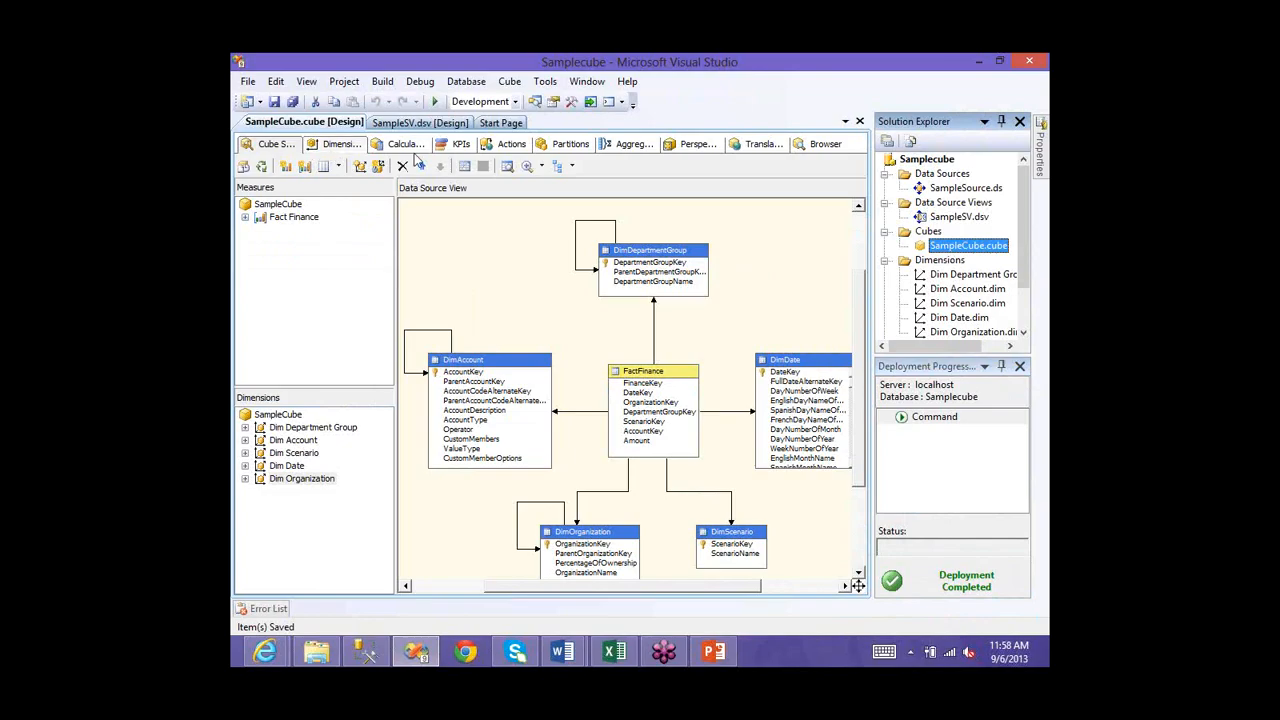
click(824, 145)
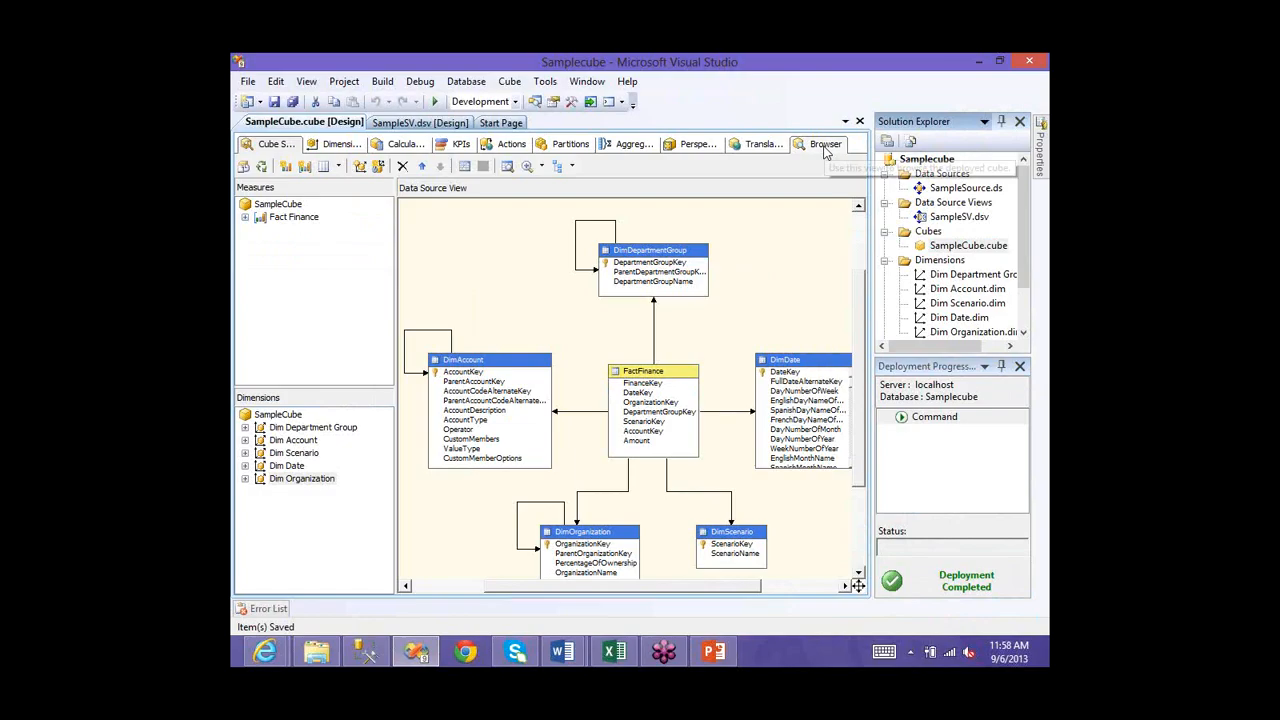
- In the cube Browser, expand Measures and the Account, Date, Department Group, Organization and Scenario dimensions
click(824, 145)
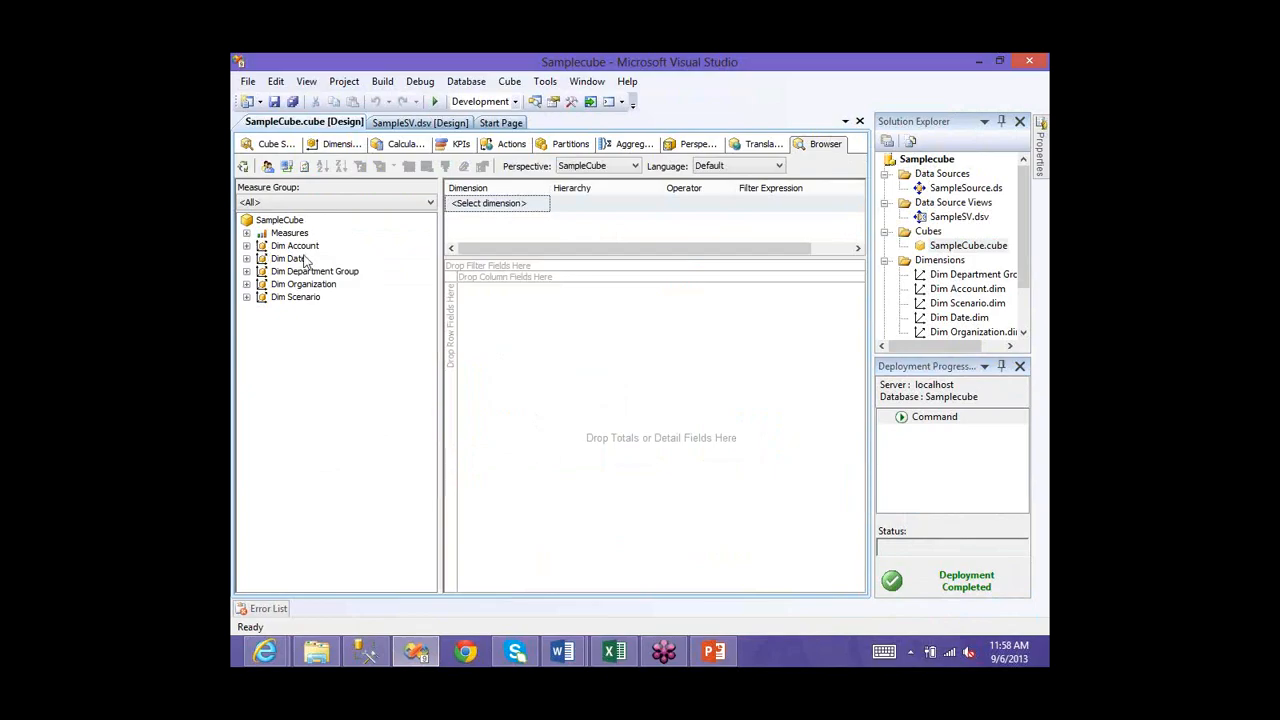
click(246, 232)
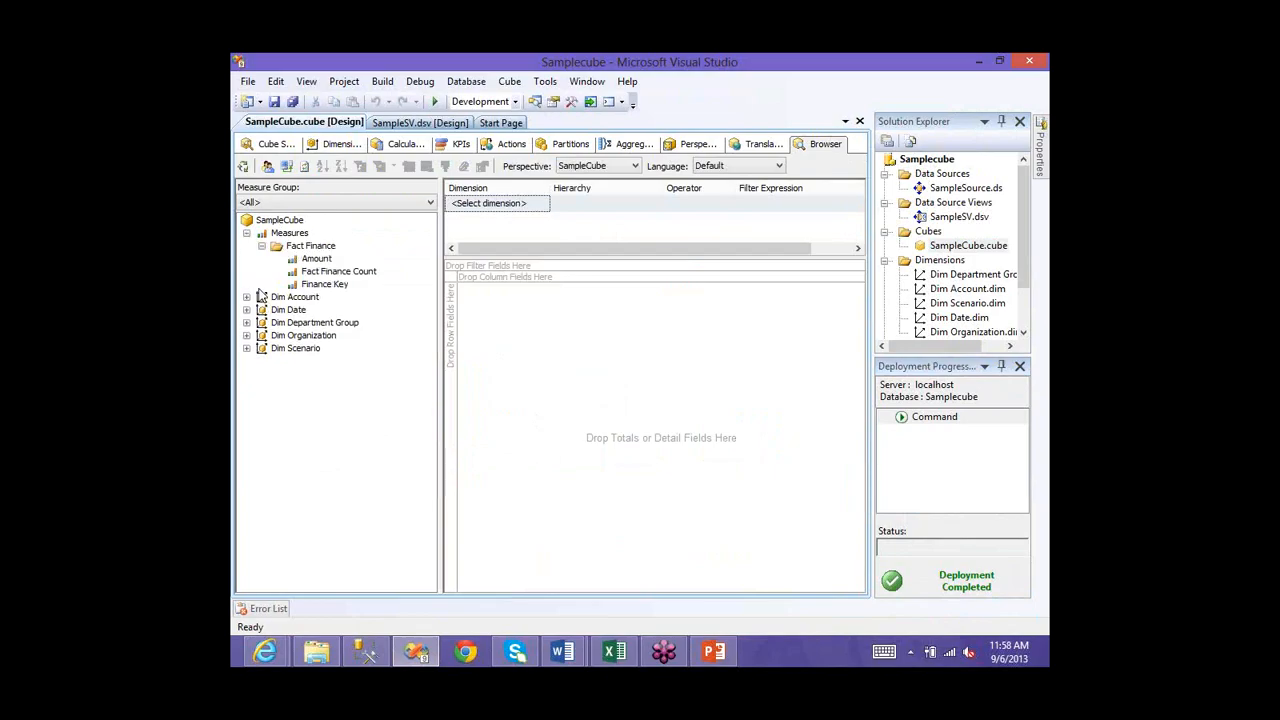
drag(259, 296, 254, 313)
click(247, 297)
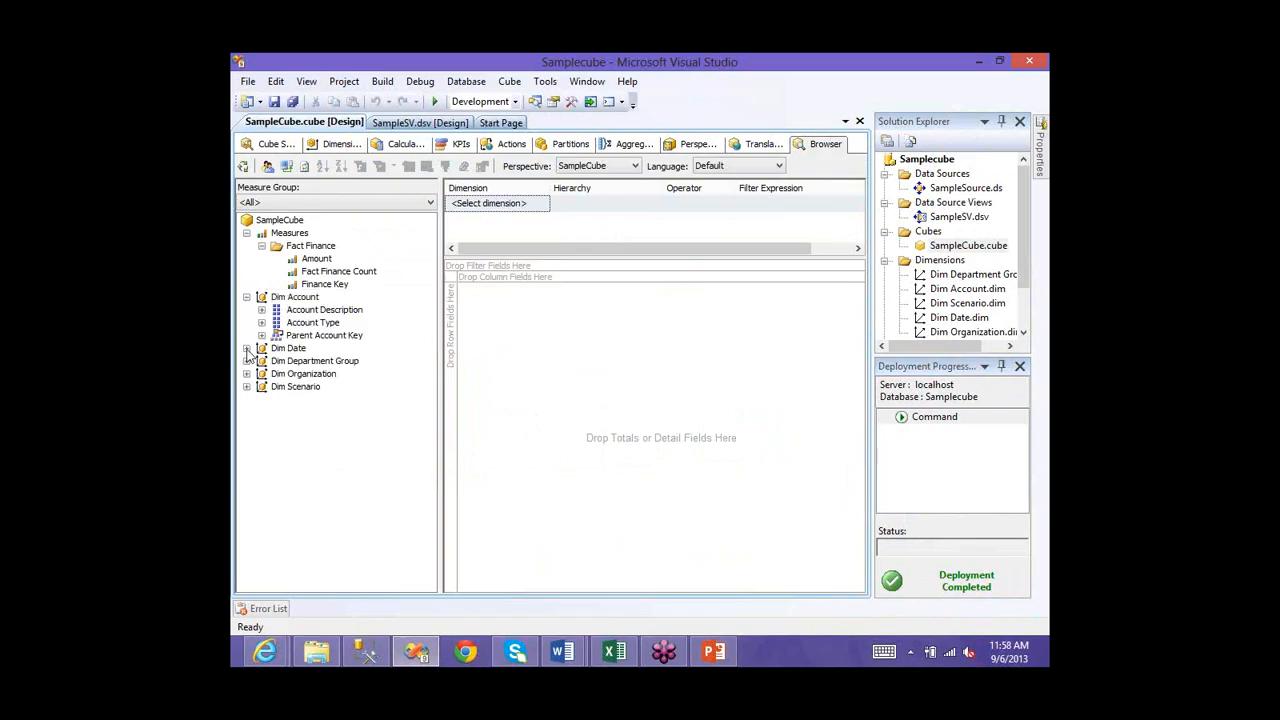
click(330, 339)
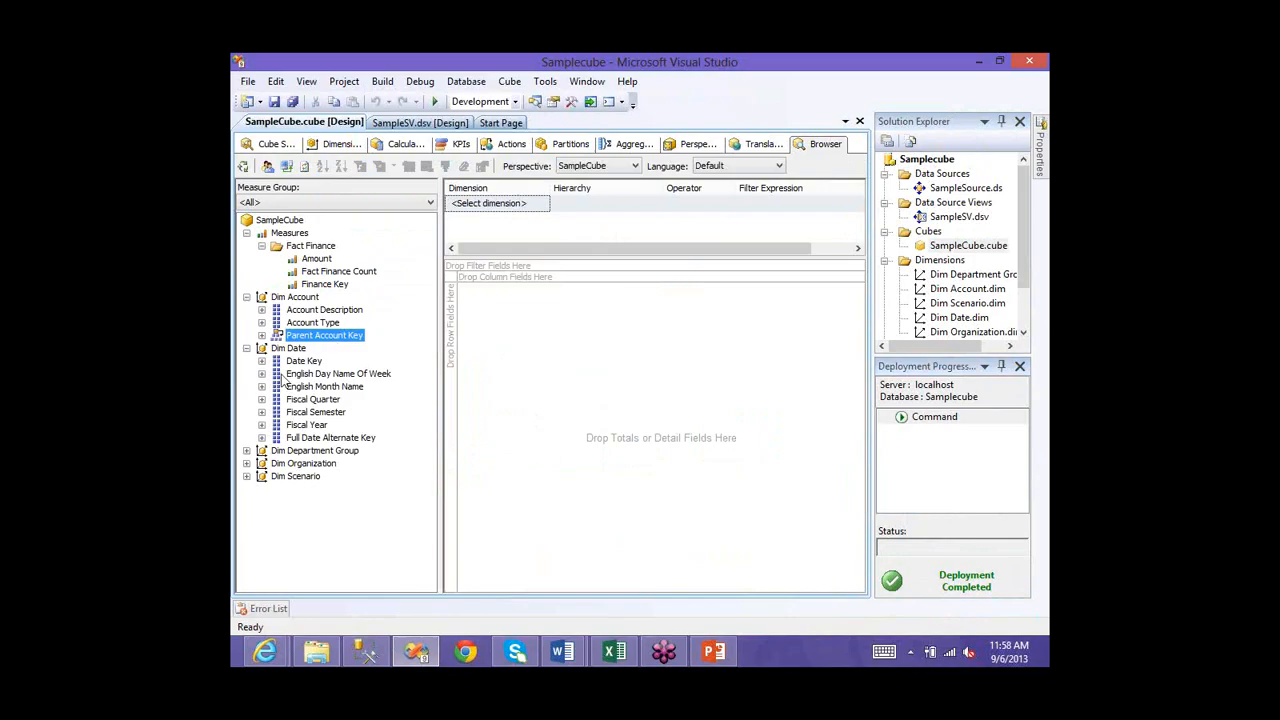
click(246, 450)
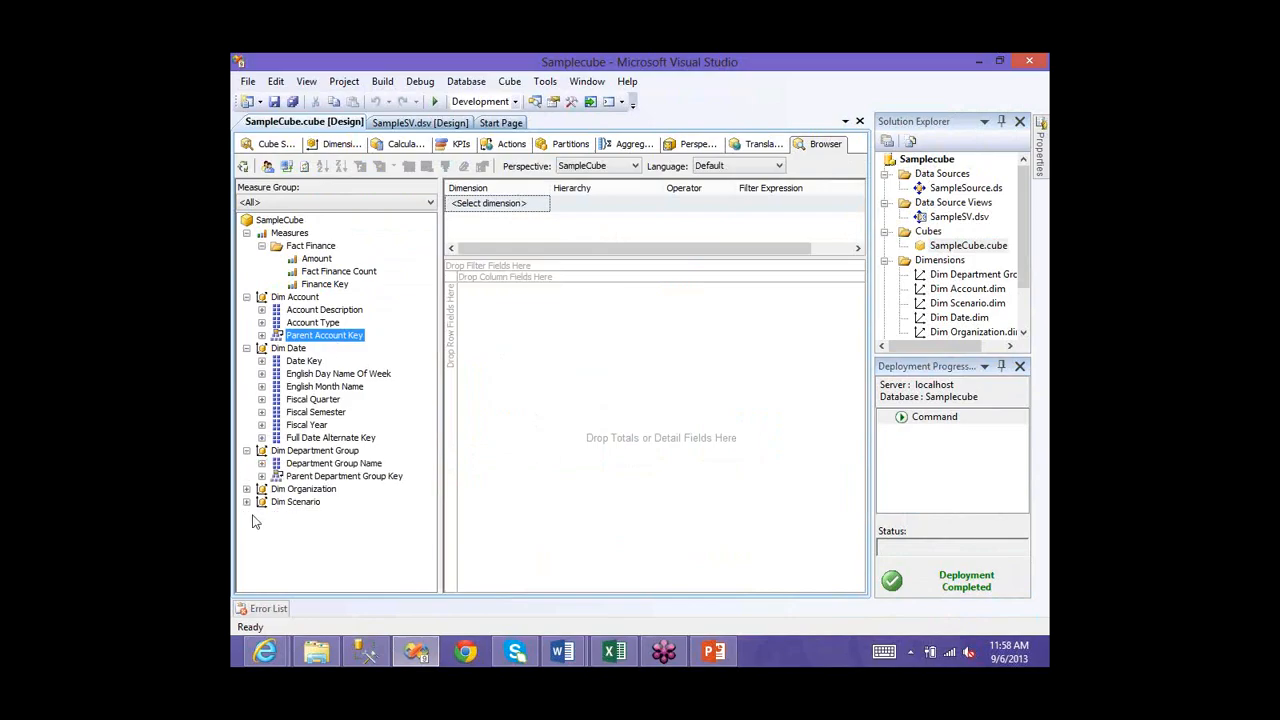
click(246, 489)
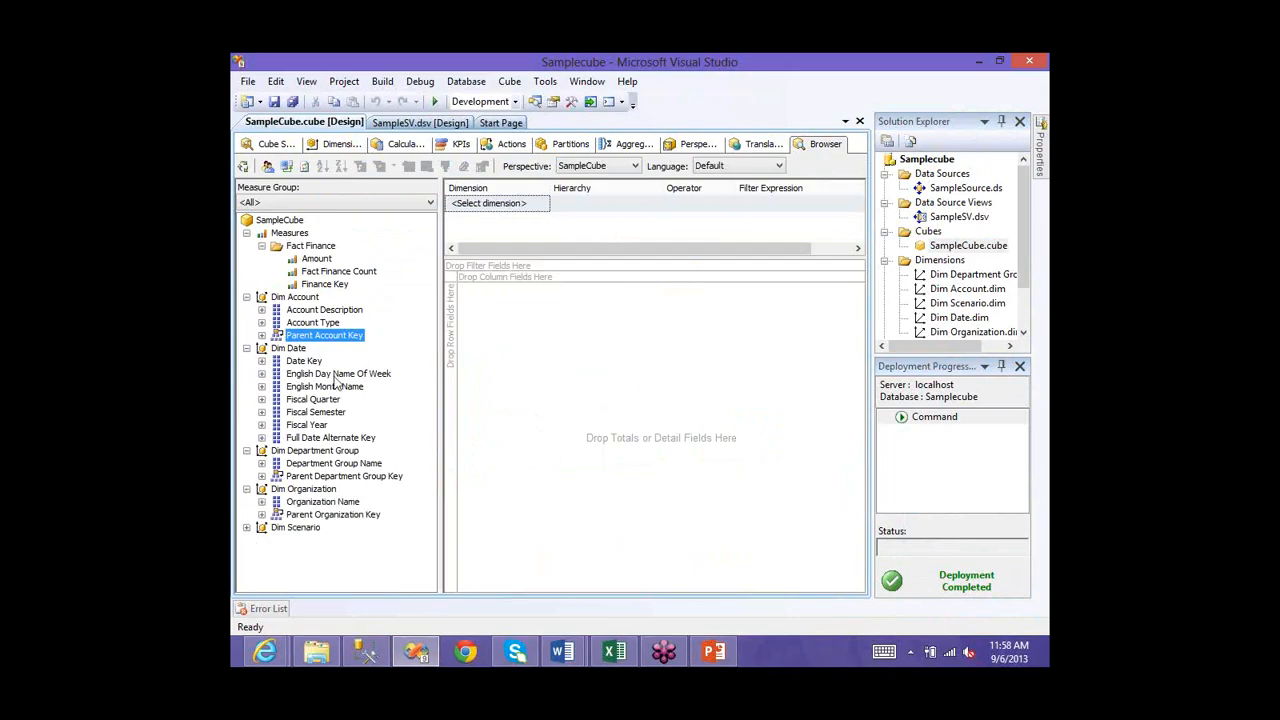
click(246, 527)
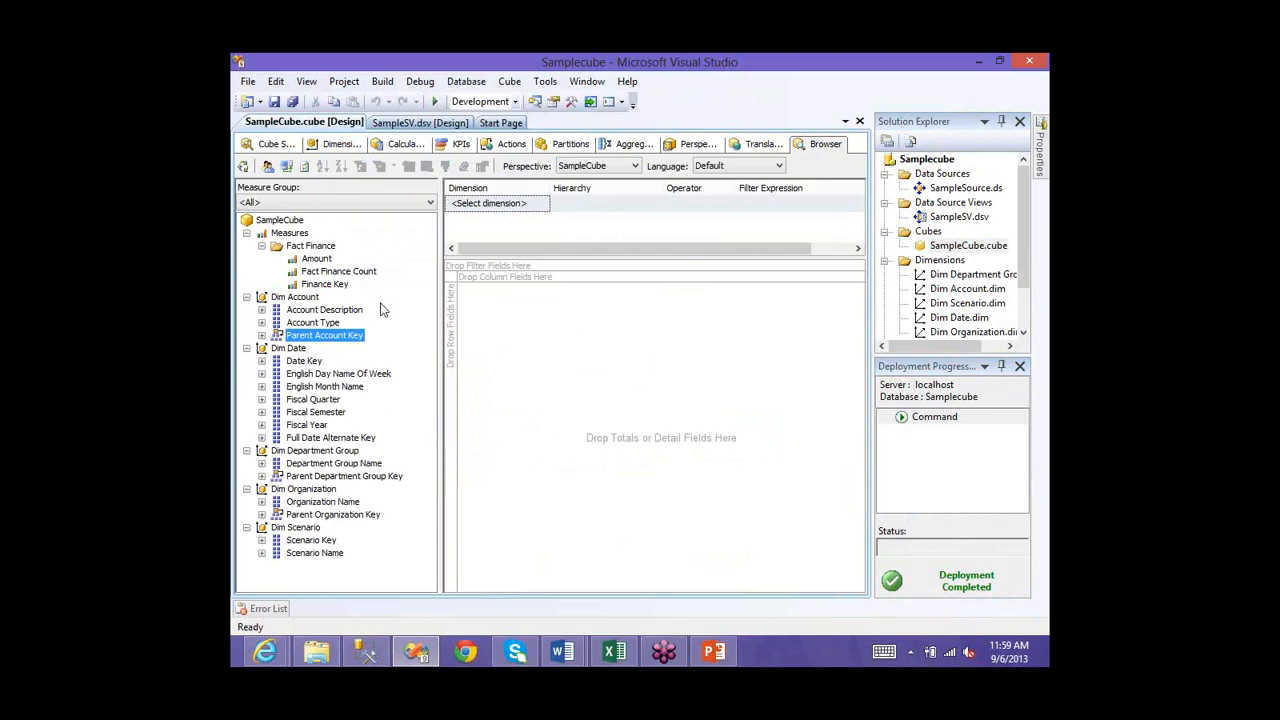
- Place Amount in the totals area and Fiscal Year on the rows
click(312, 260)
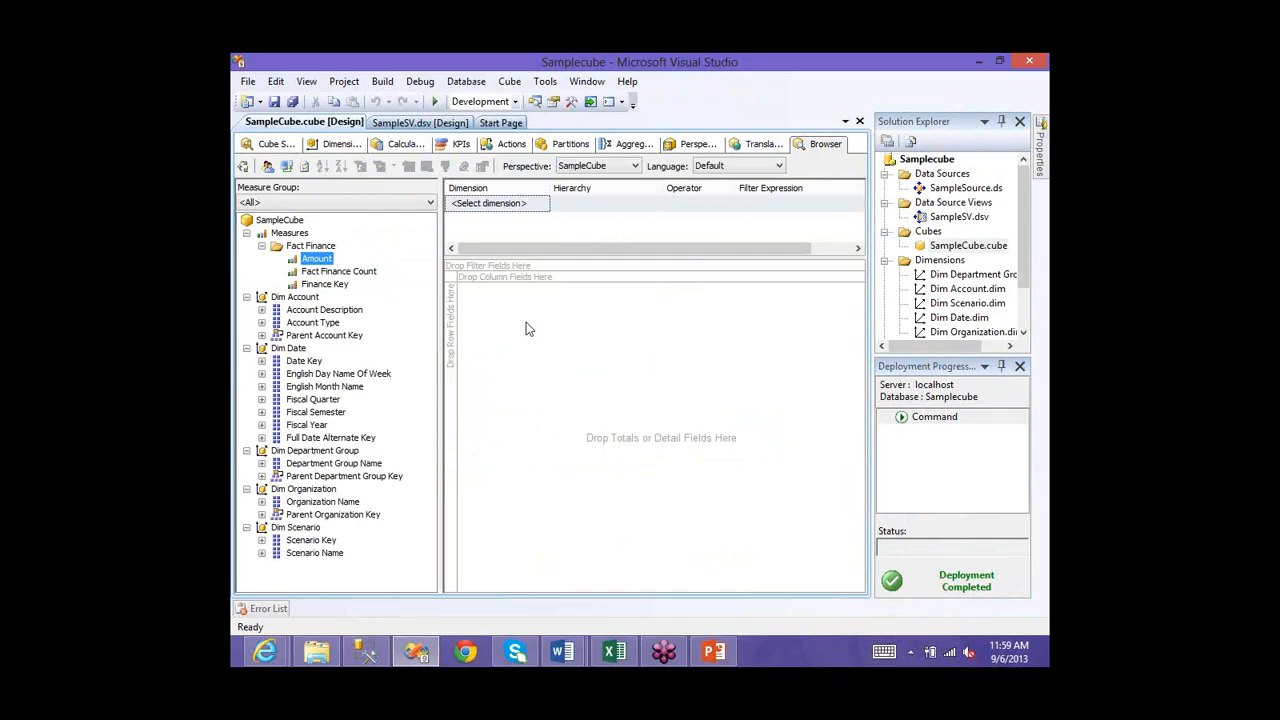
drag(529, 329, 451, 316)
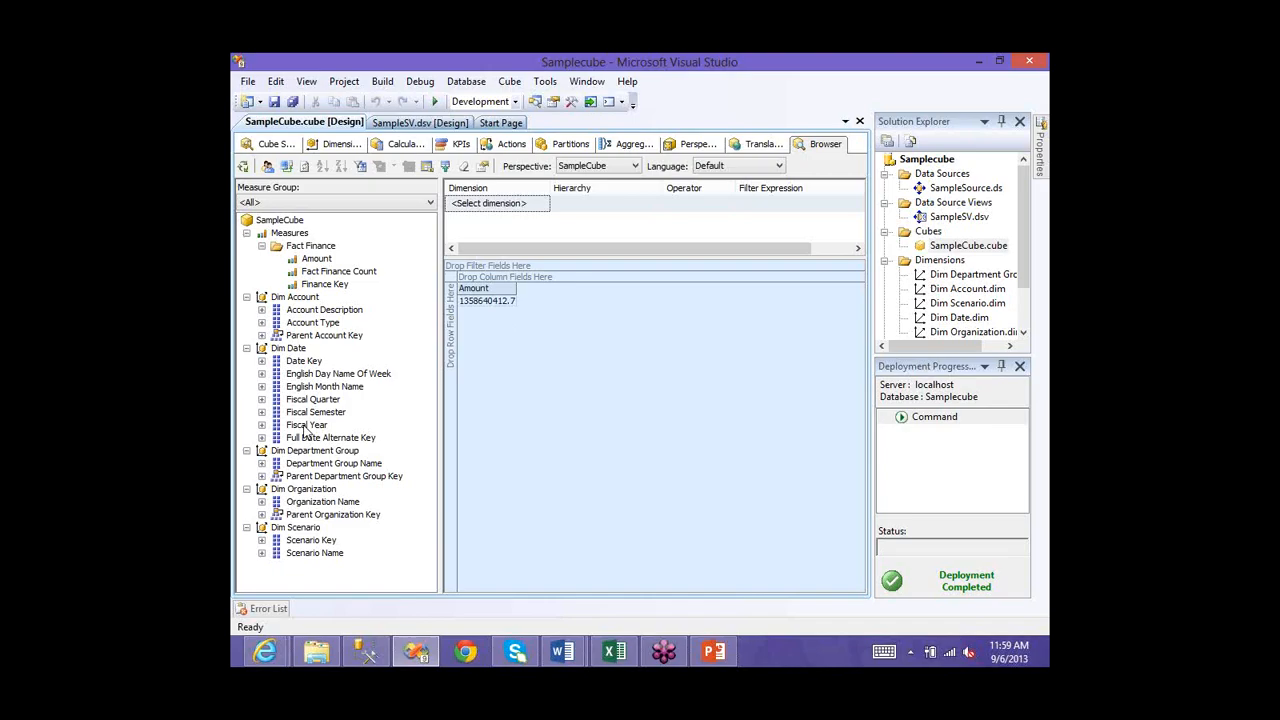
drag(306, 430, 554, 407)
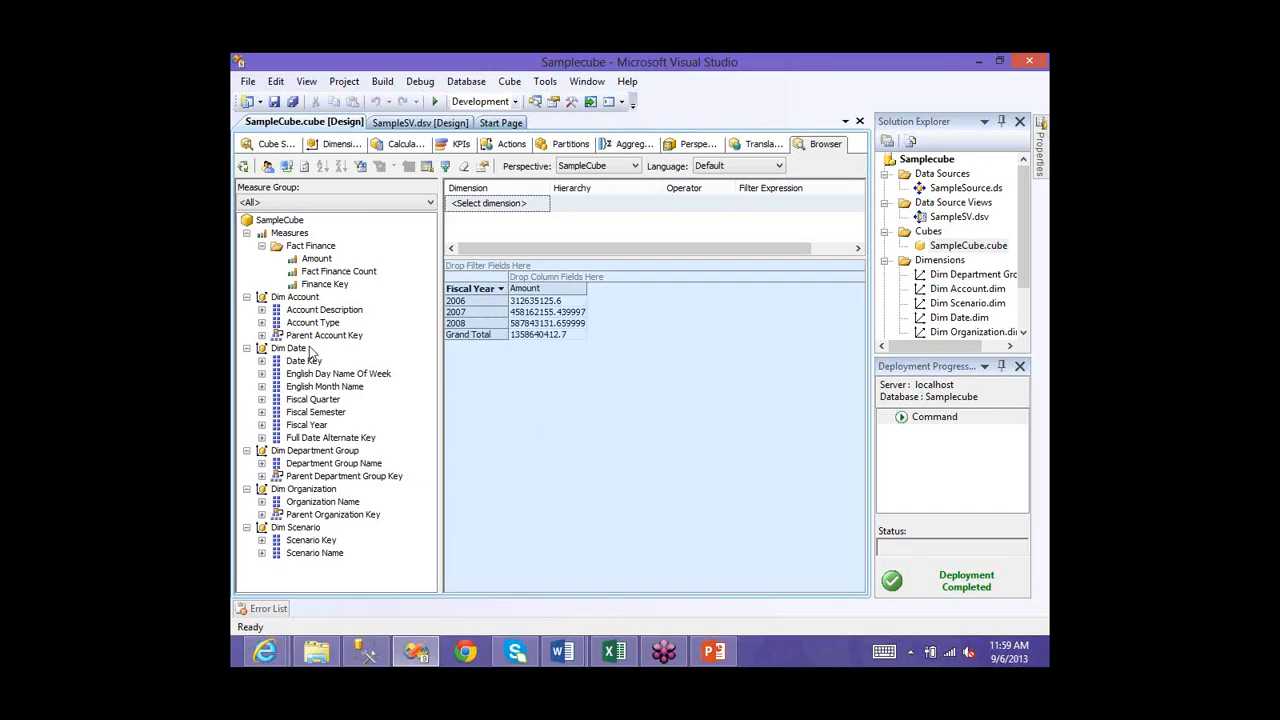
click(337, 465)
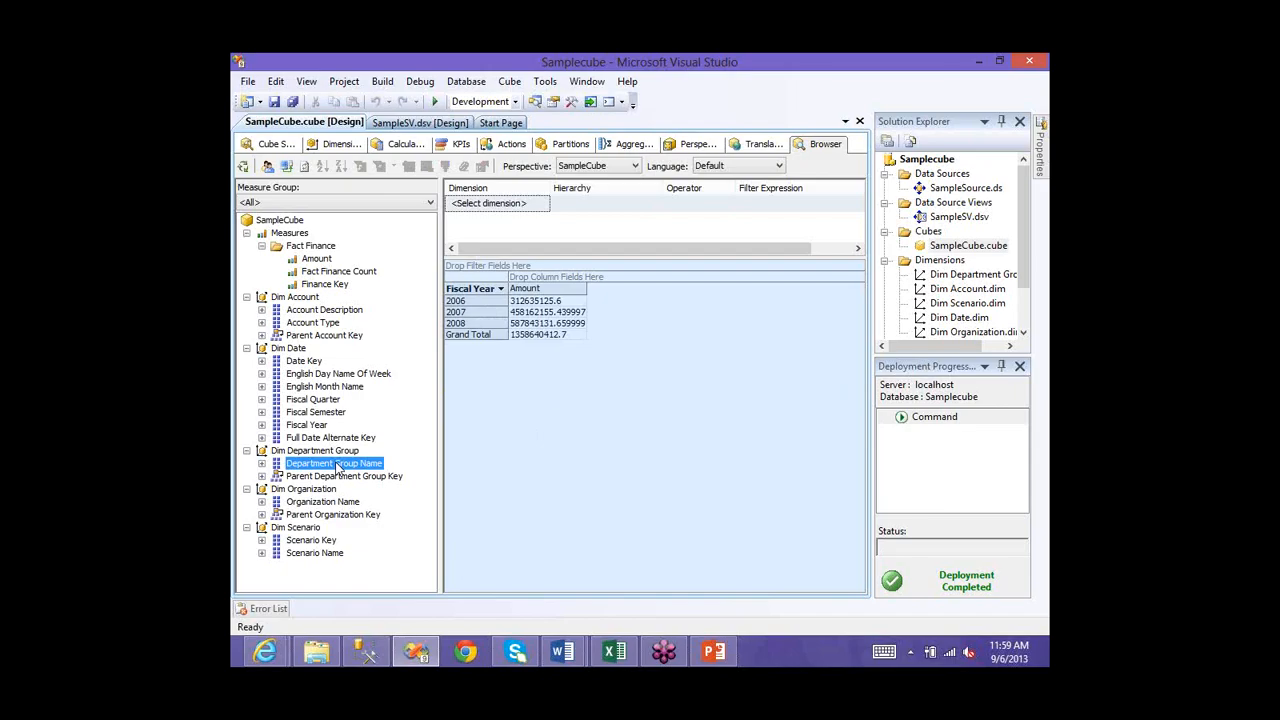
drag(337, 465, 463, 434)
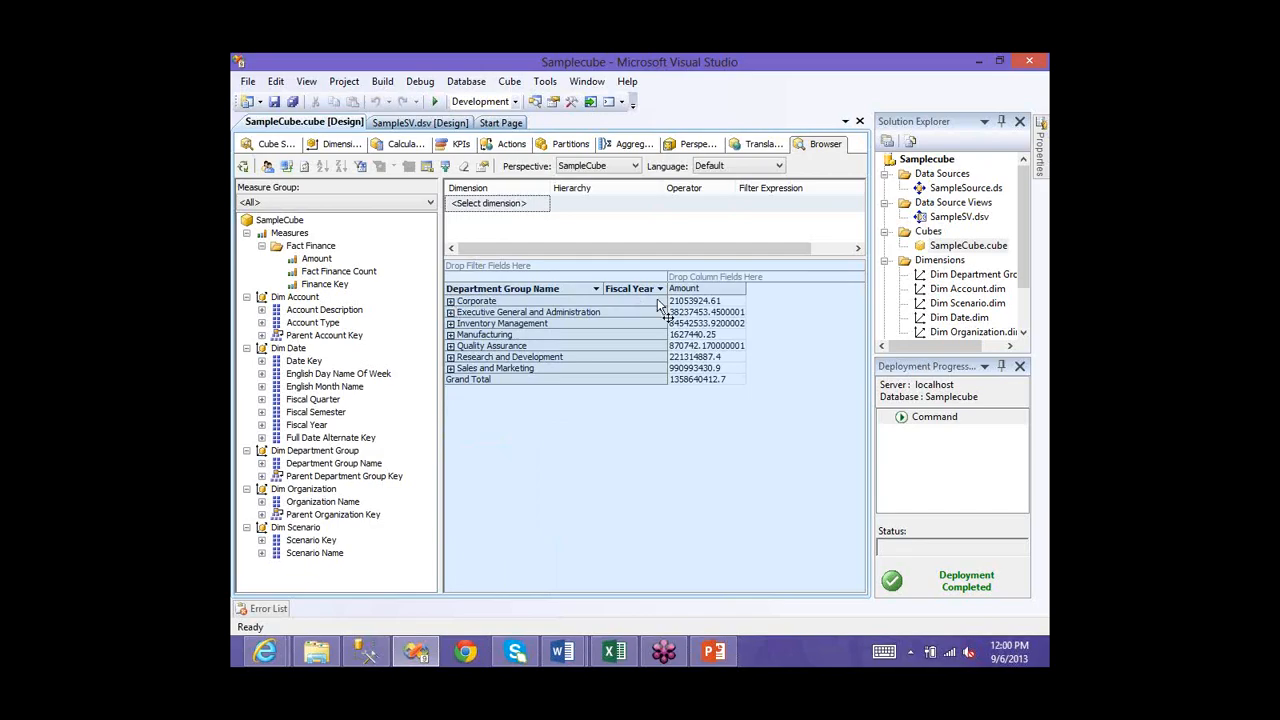
drag(648, 330, 638, 342)
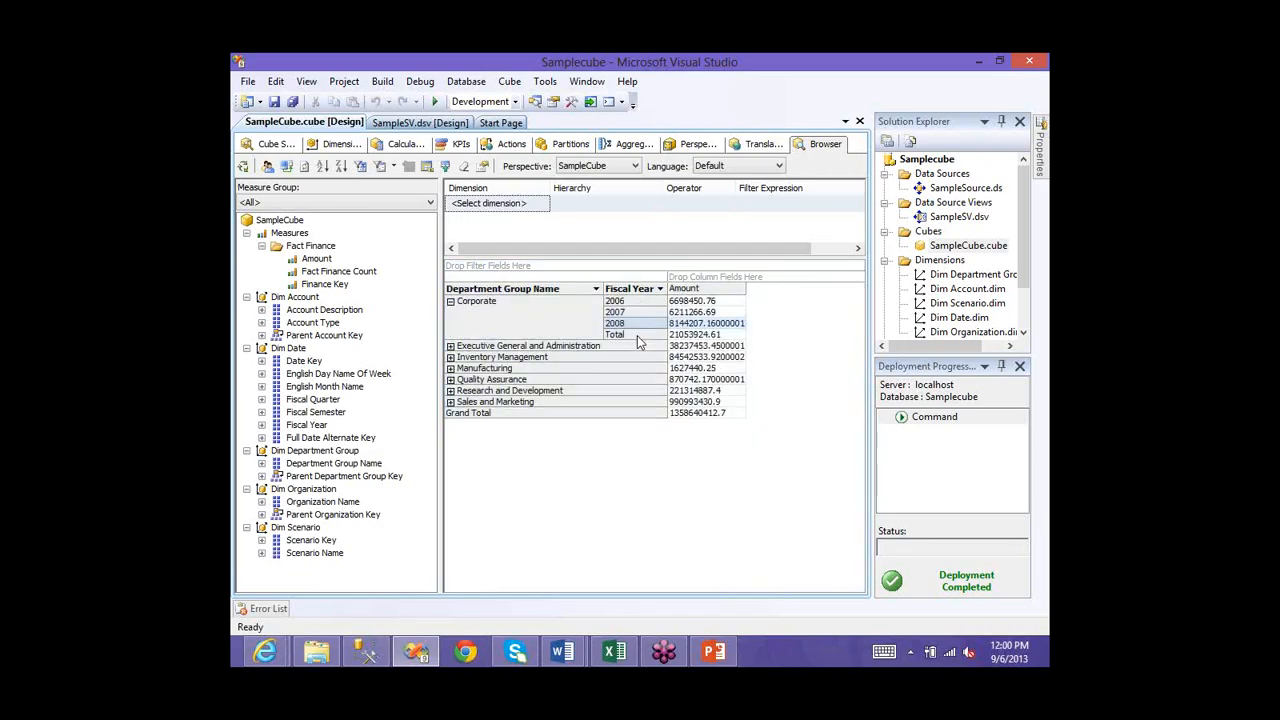
click(637, 335)
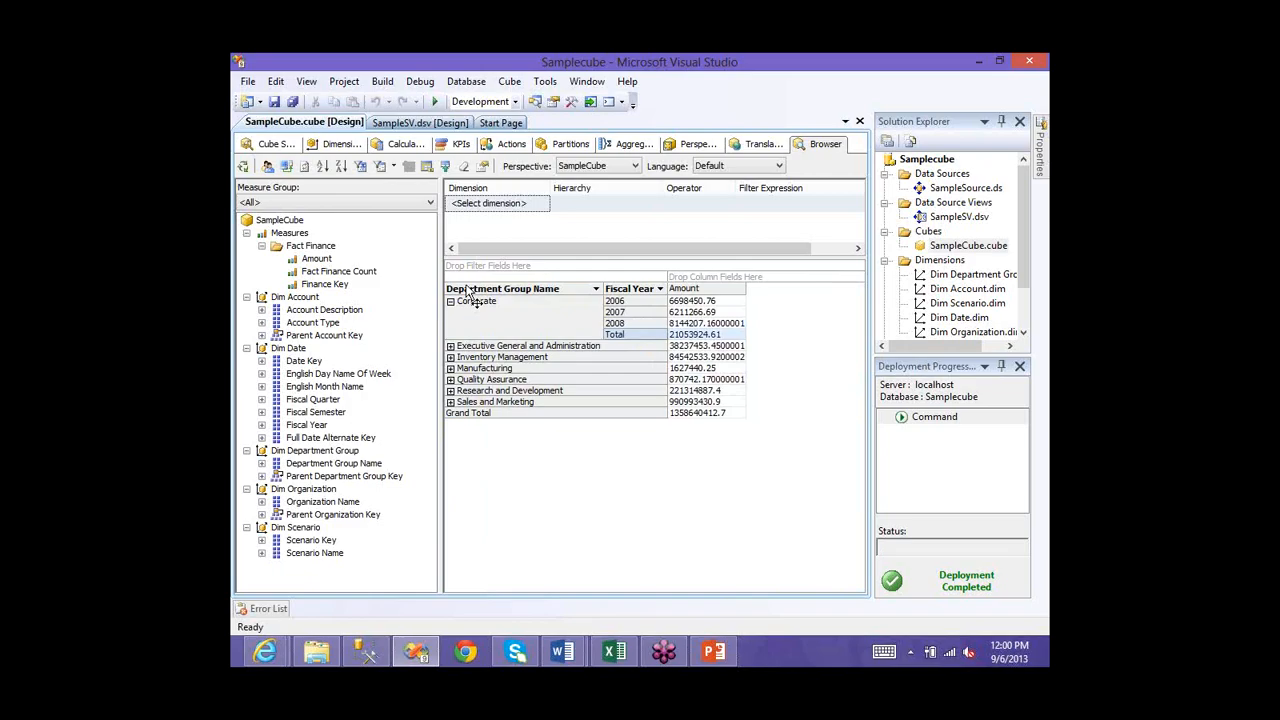
mouse_move(467, 290)
mouse_down()
mouse_move(390, 397)
mouse_move(581, 259)
mouse_move(313, 410)
mouse_up()
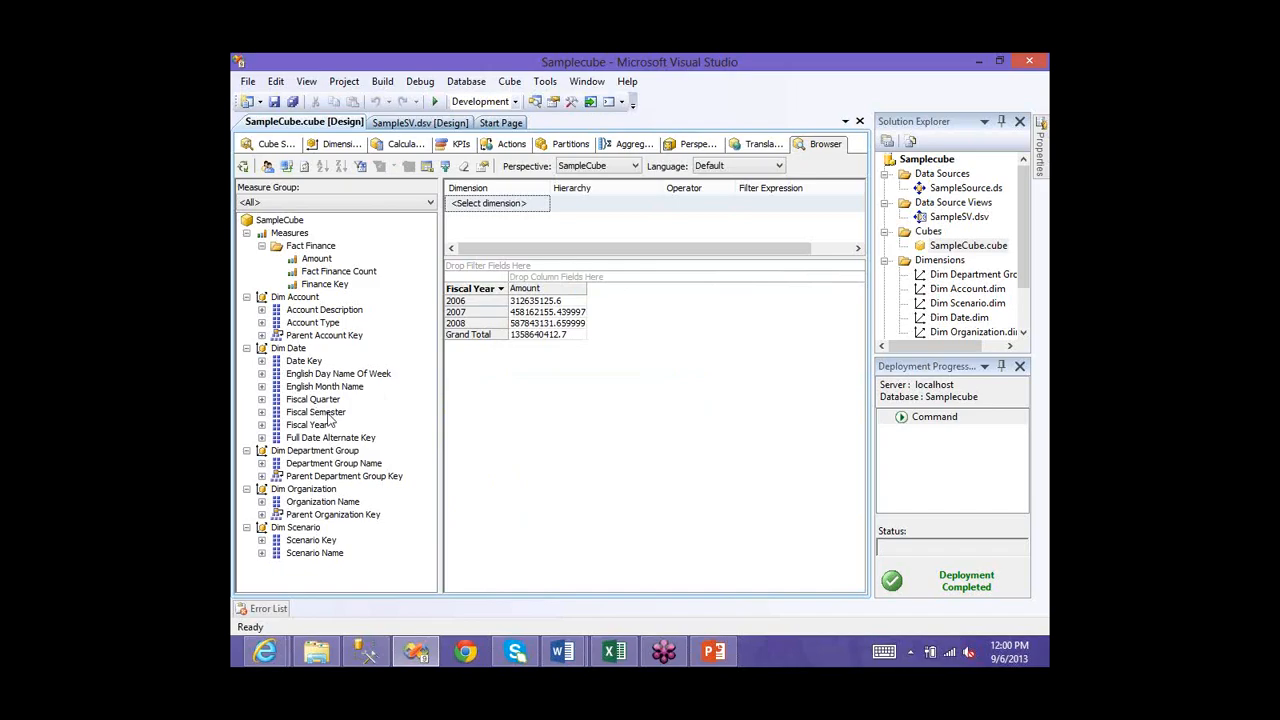
drag(327, 418, 530, 288)
drag(334, 463, 550, 282)
click(455, 314)
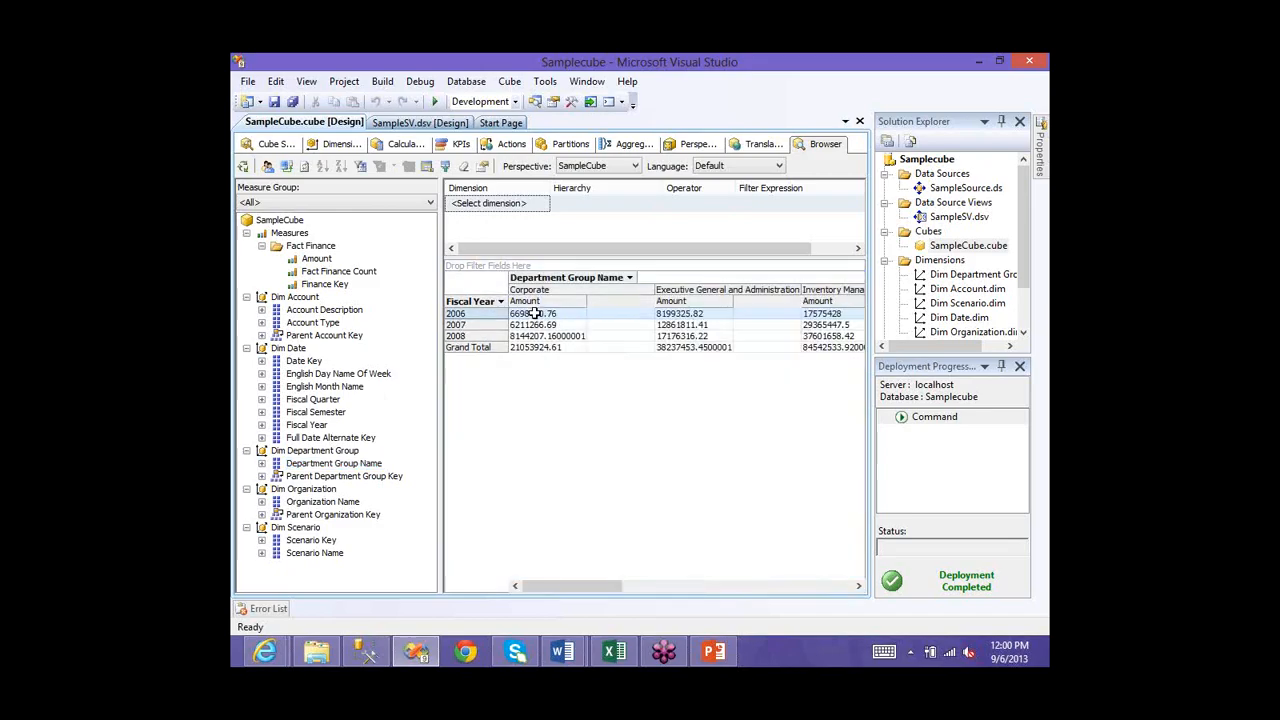
click(534, 313)
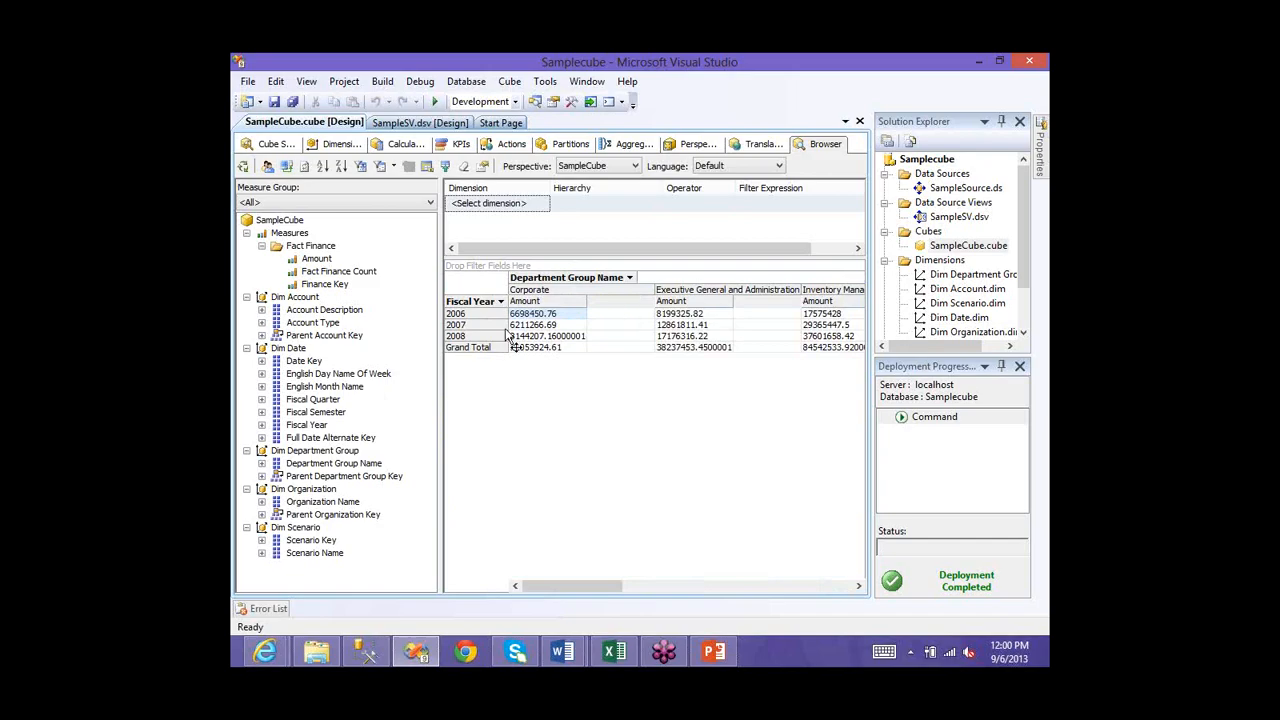
click(690, 314)
click(822, 313)
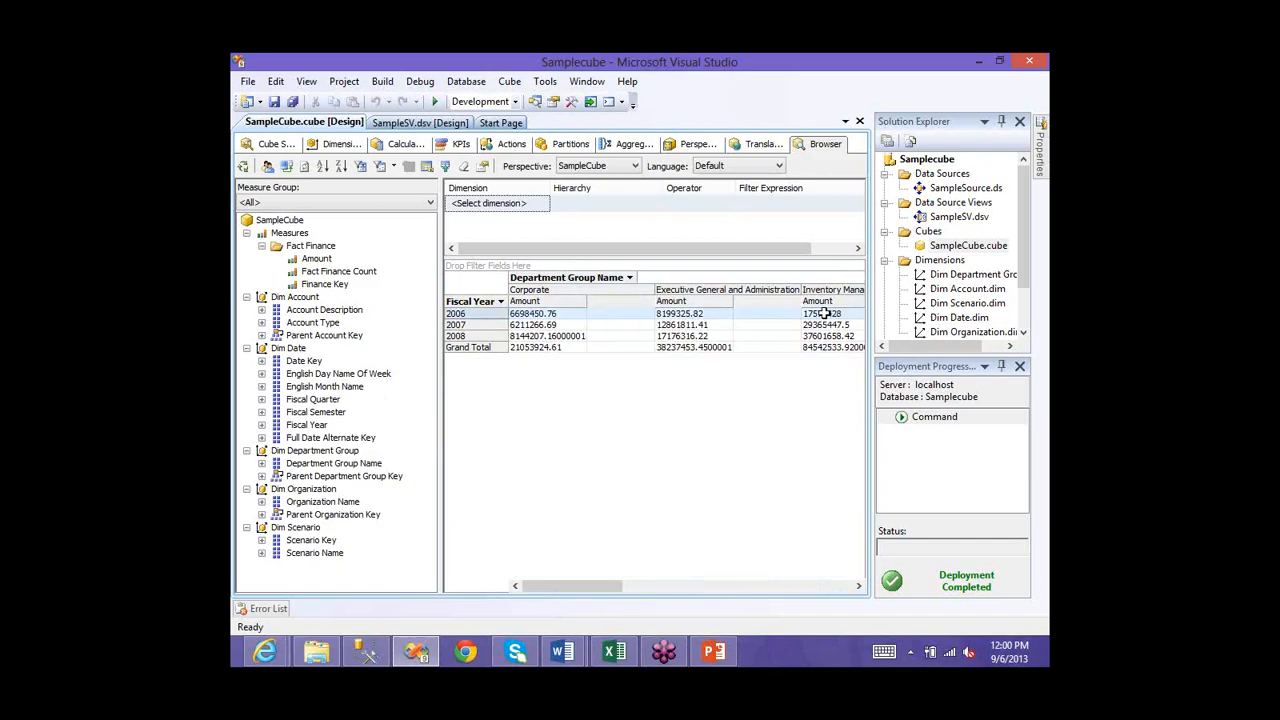
click(857, 585)
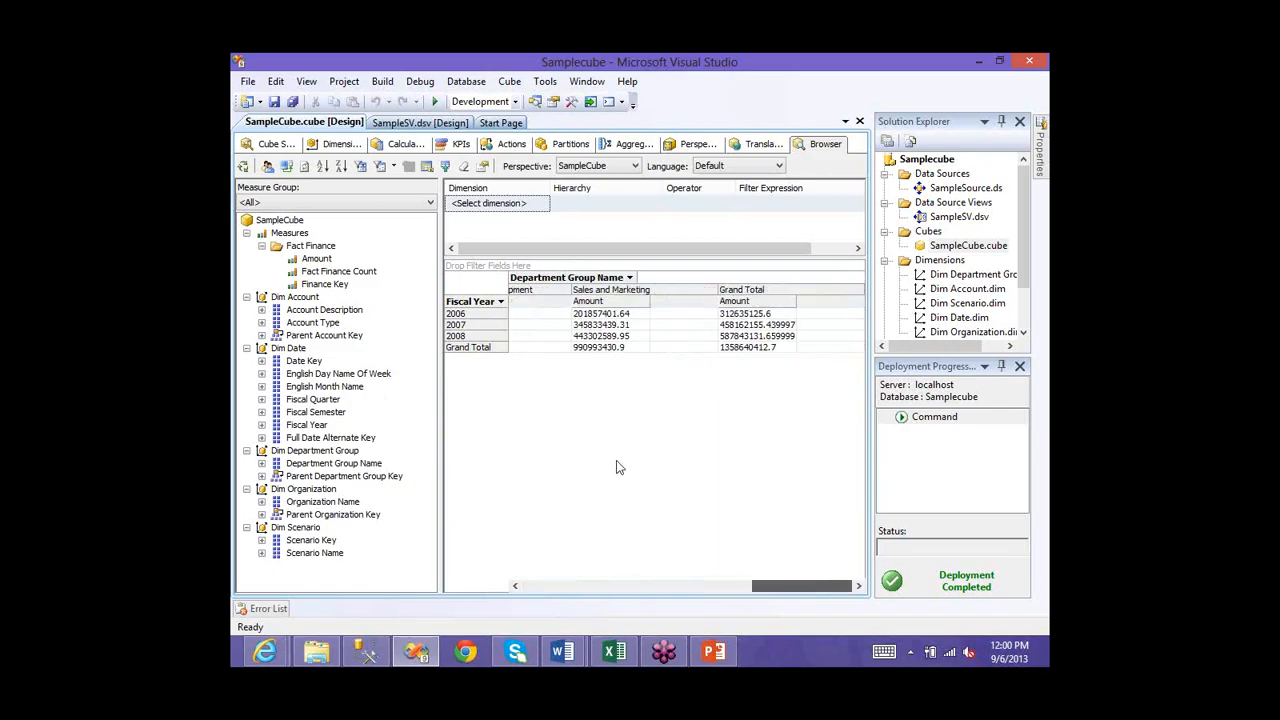
drag(618, 467, 618, 455)
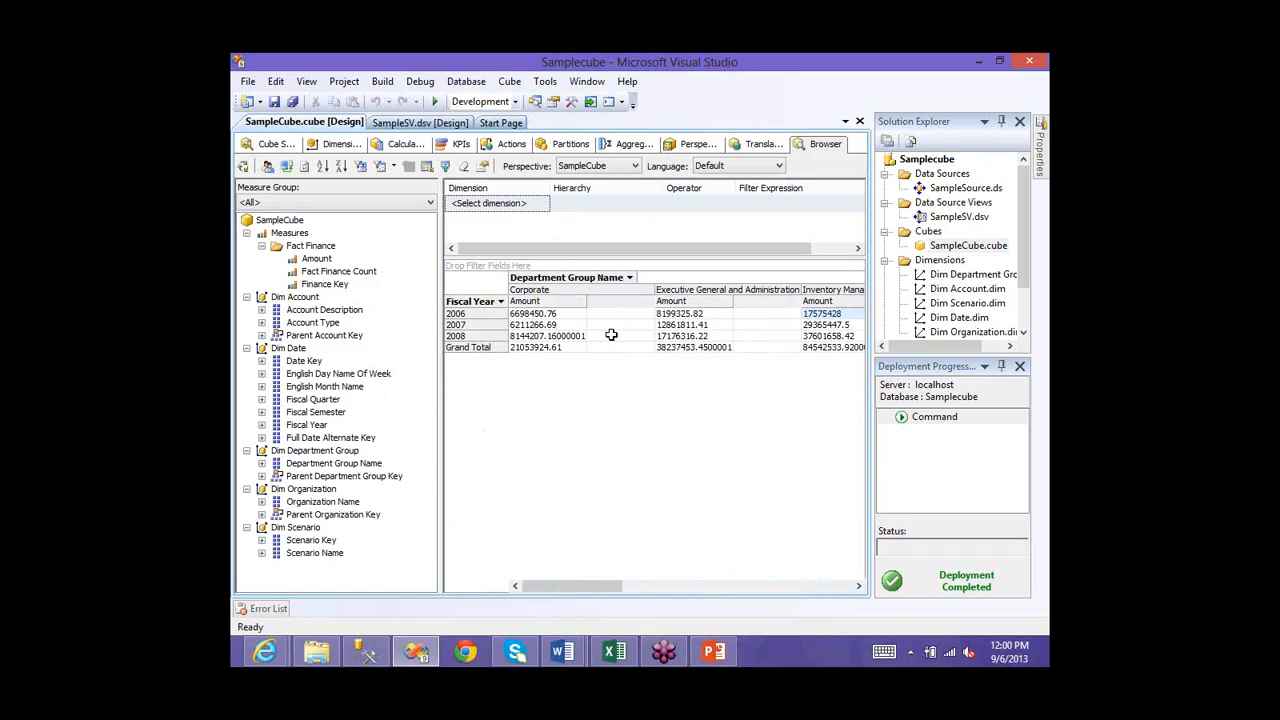
drag(611, 335, 282, 432)
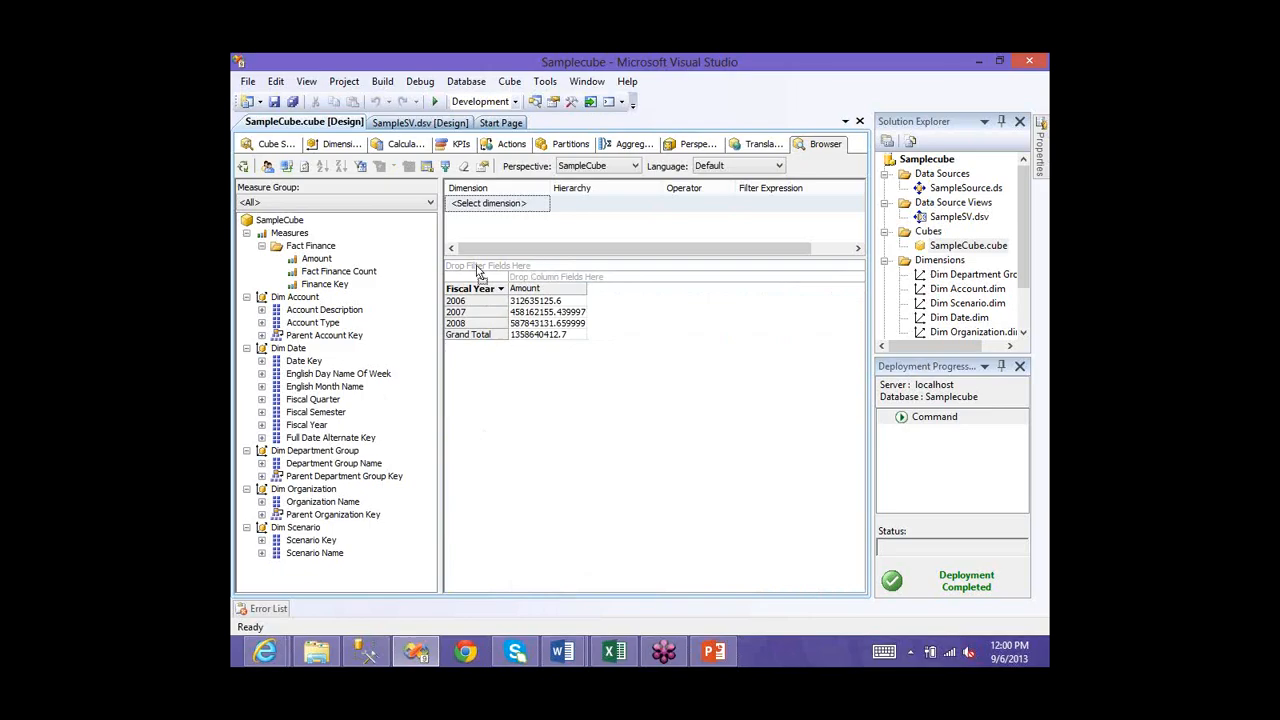
- Try Fiscal Year in the filter area, turn on empty cells, and return Fiscal Year to rows
drag(306, 424, 504, 272)
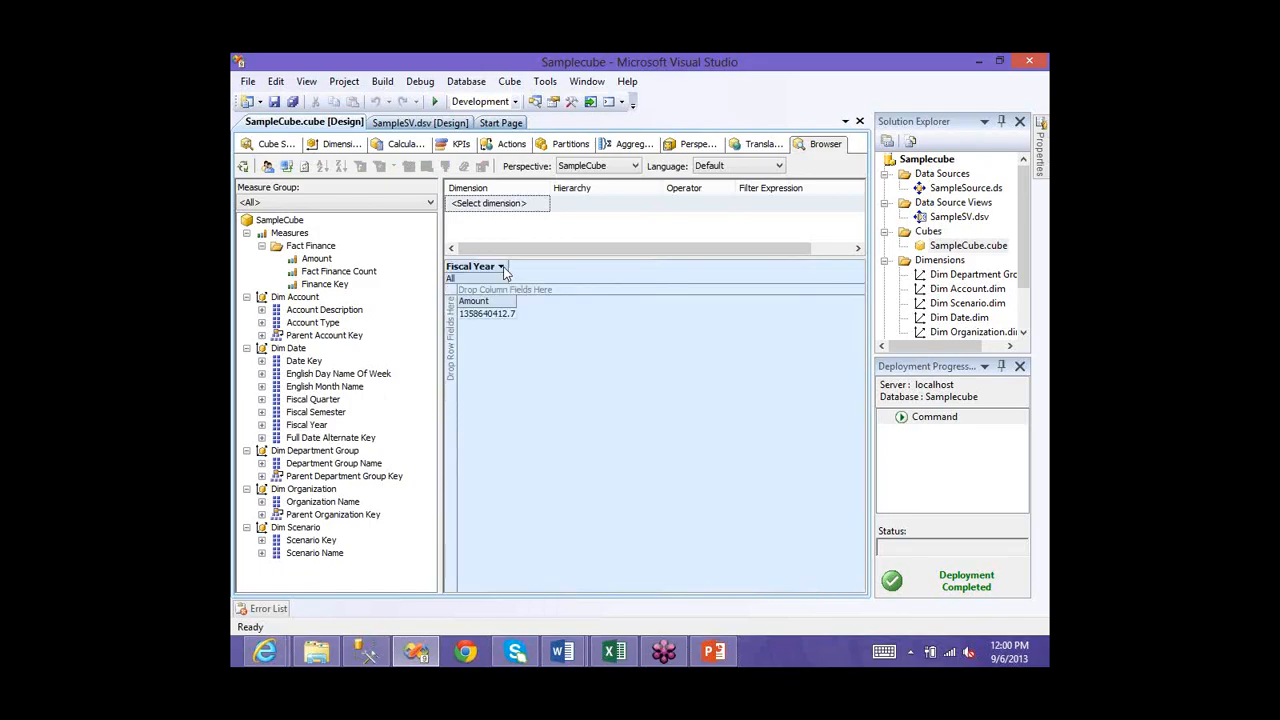
click(501, 267)
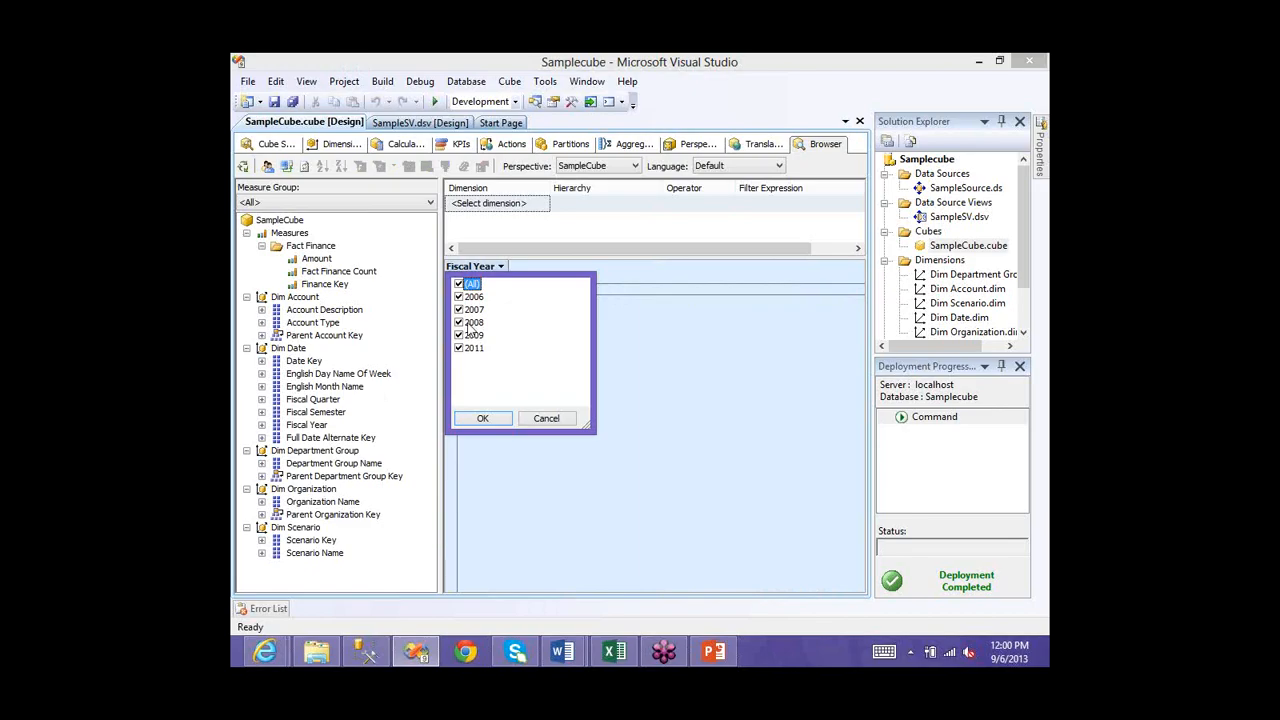
click(501, 267)
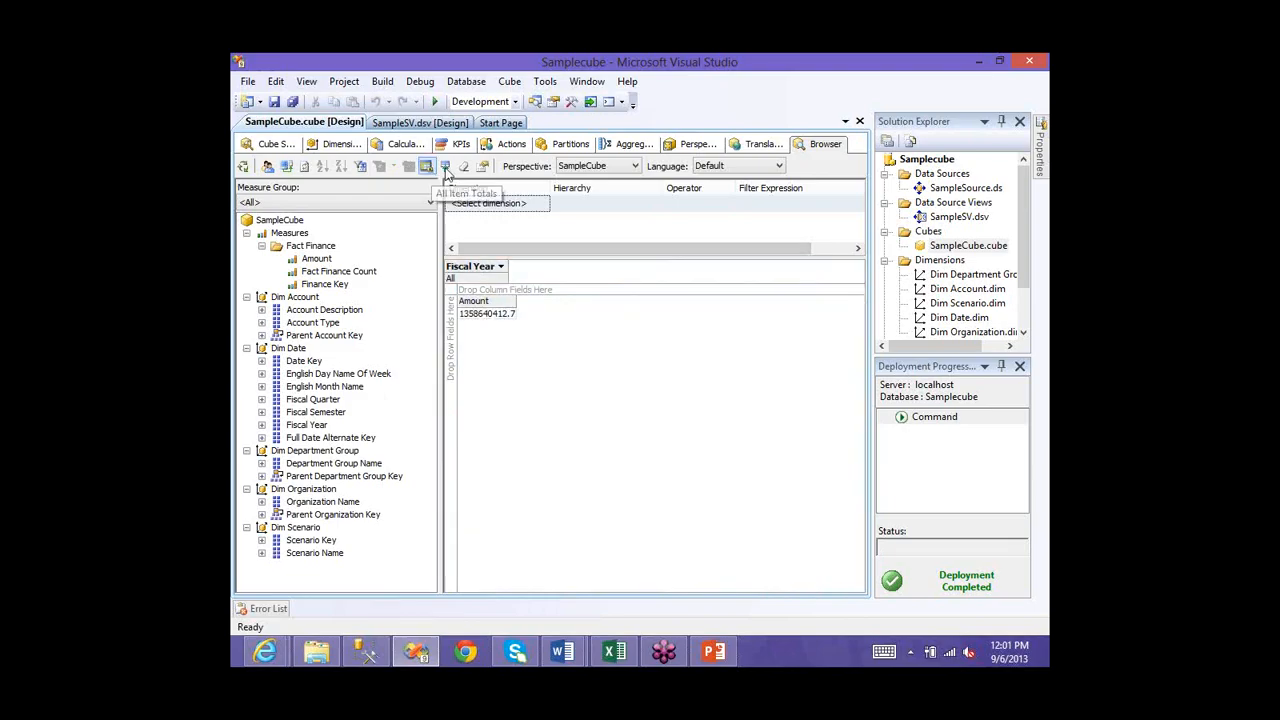
click(446, 170)
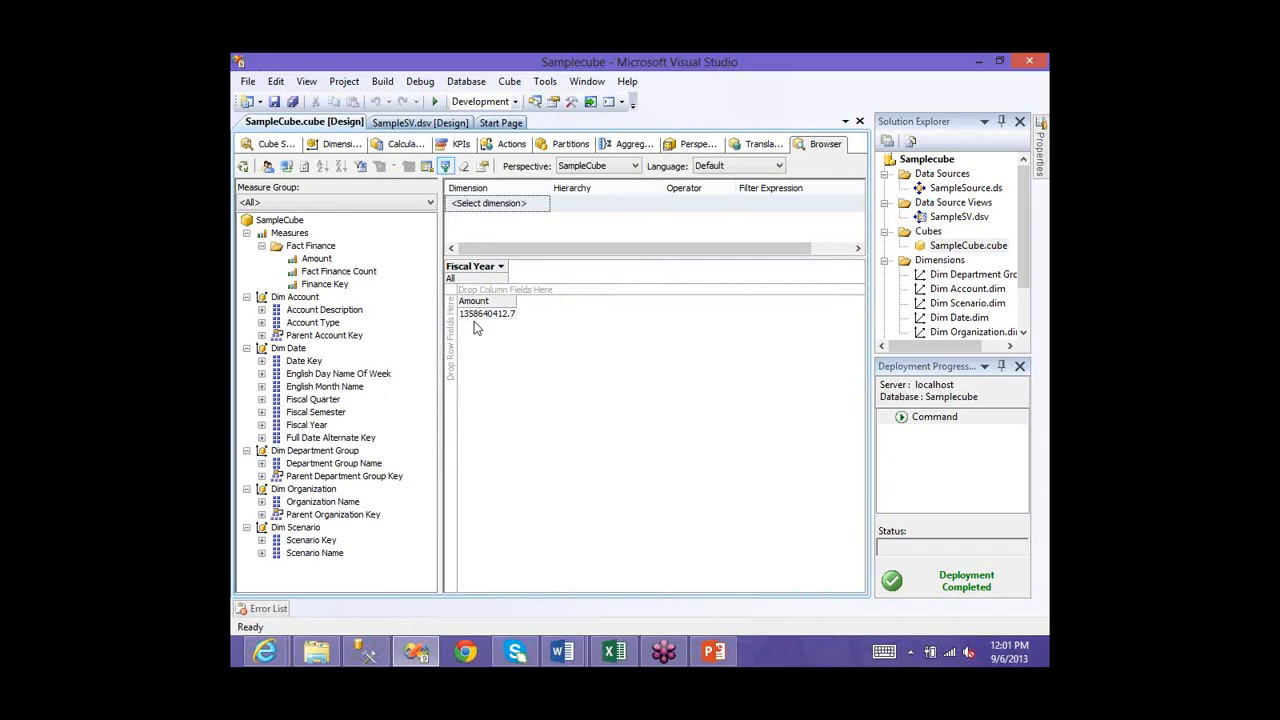
drag(316, 400, 684, 363)
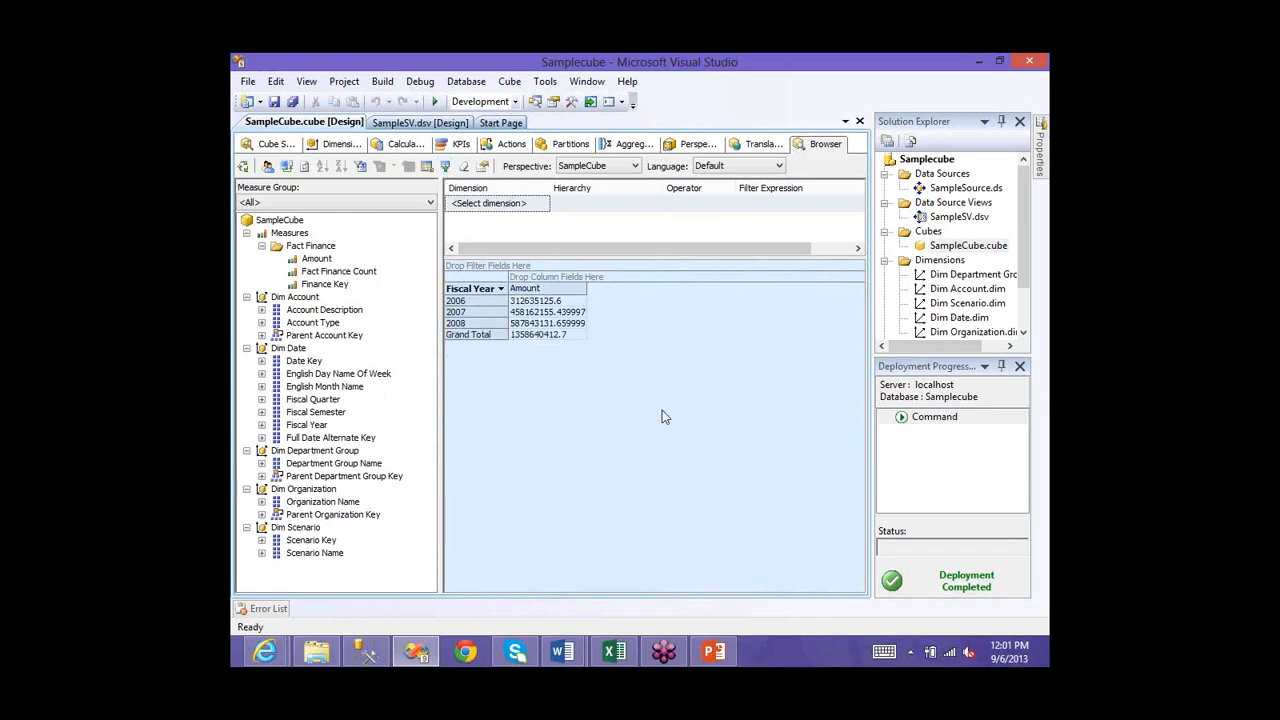
click(488, 271)
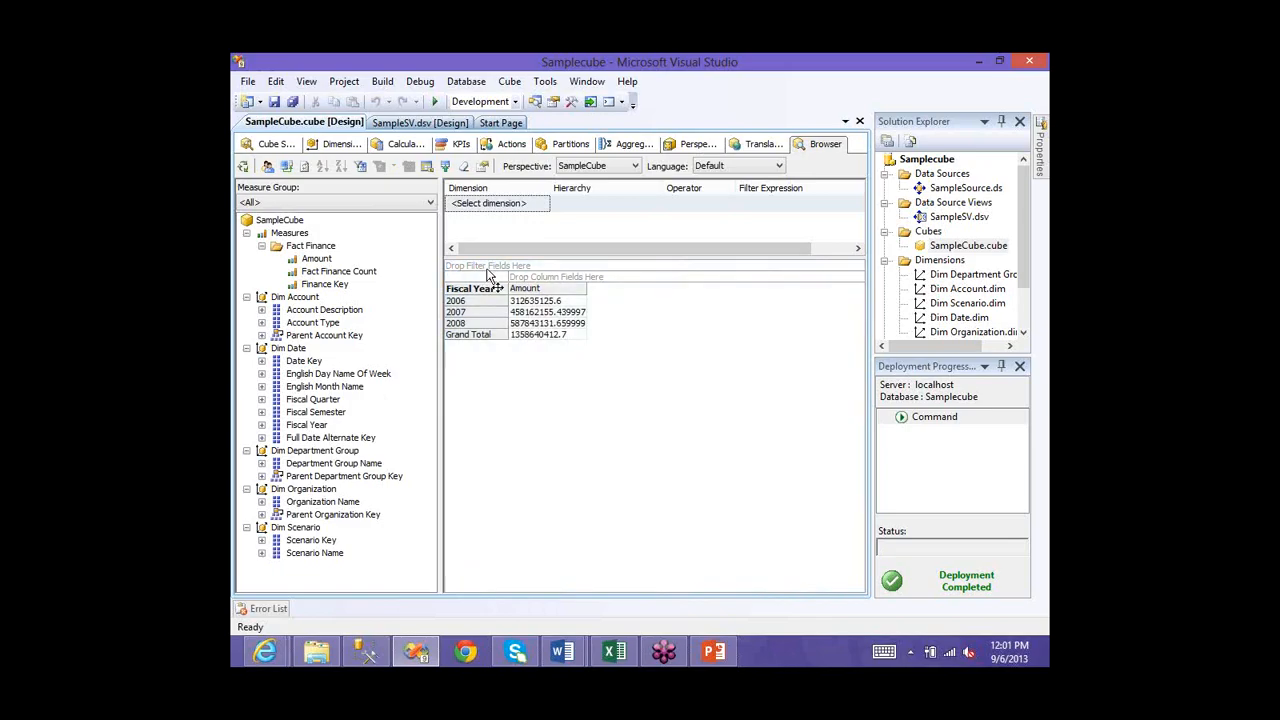
- Filter out fiscal years 2008, 2009 and 2011, then drag Fiscal Year off the grid
drag(488, 273, 488, 268)
click(500, 266)
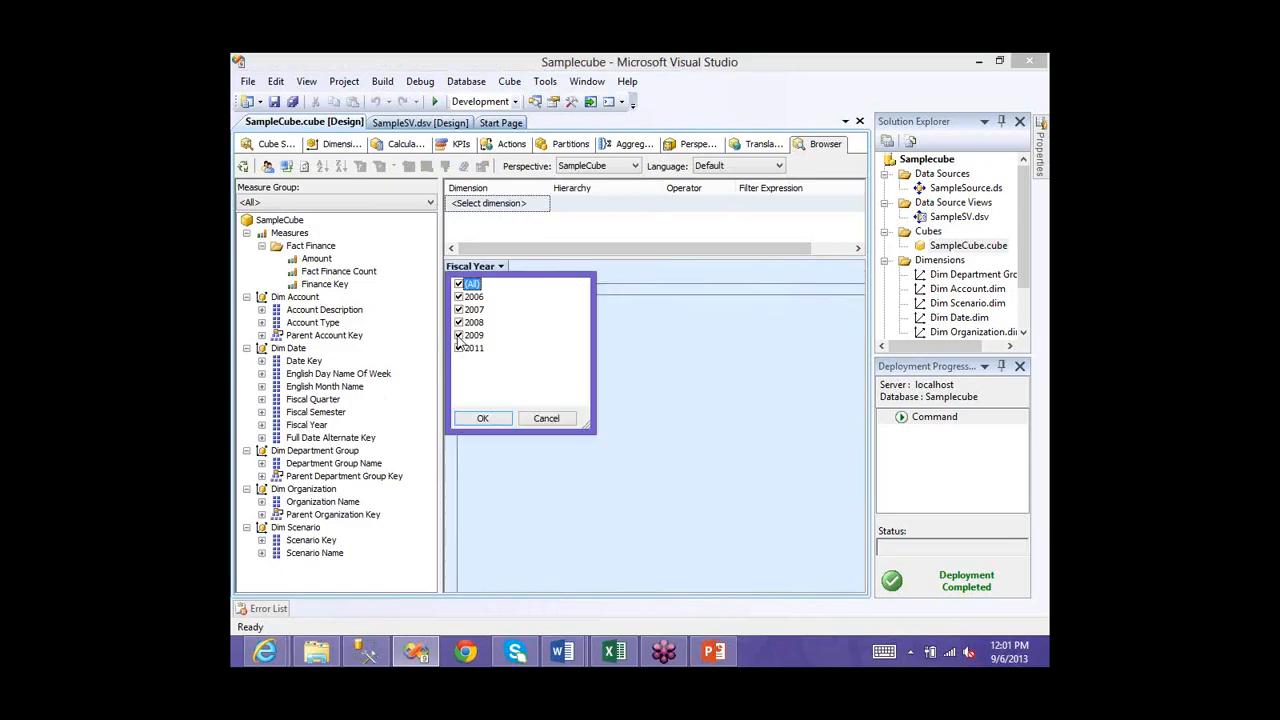
click(458, 348)
click(458, 335)
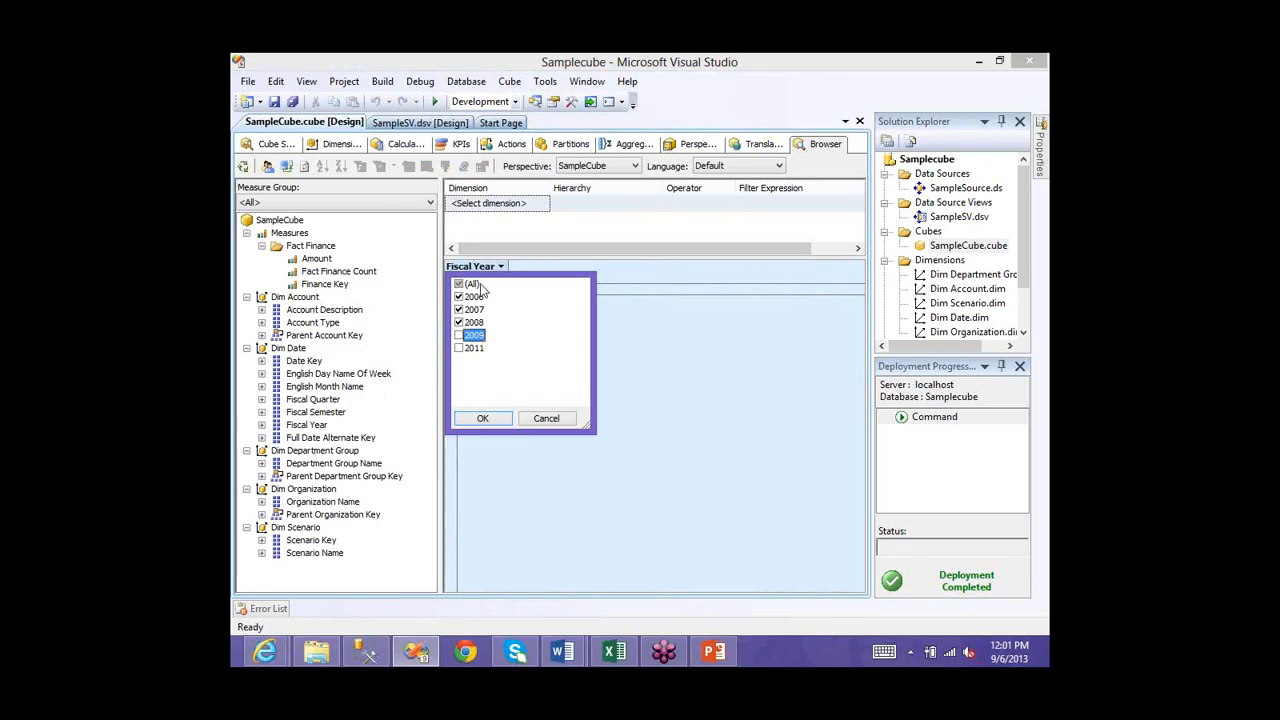
click(459, 322)
click(483, 418)
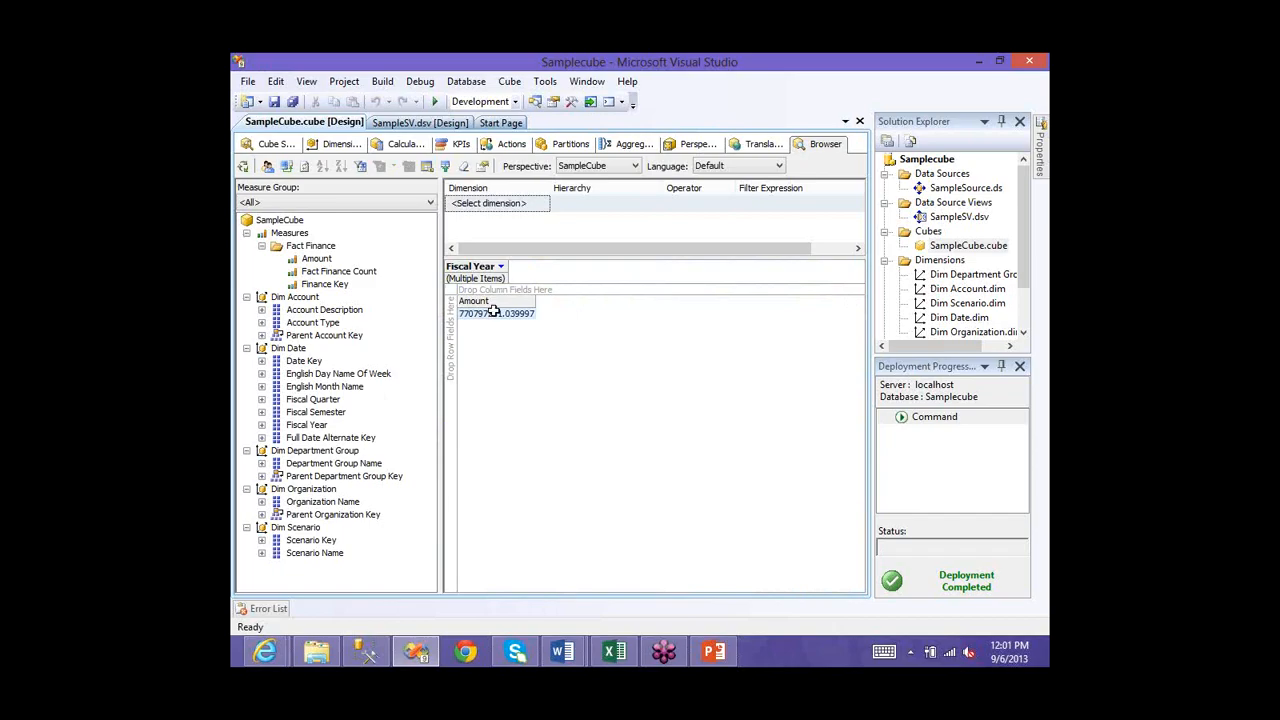
click(501, 267)
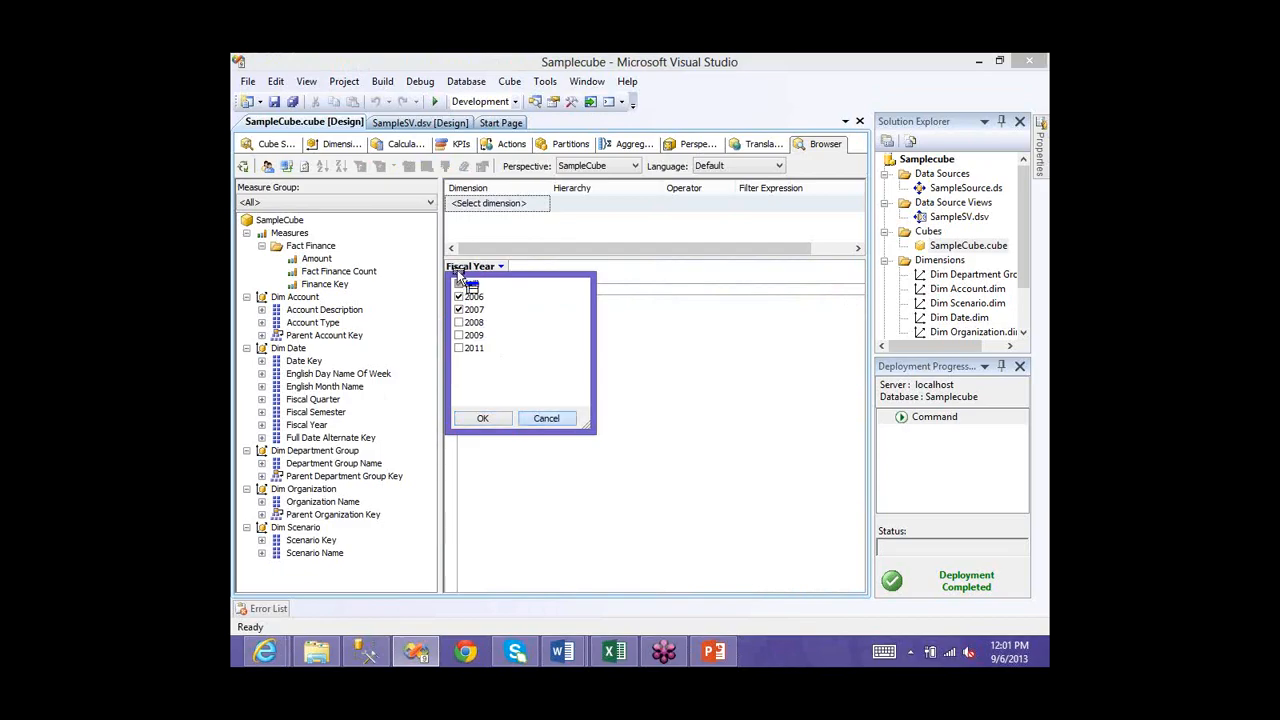
drag(456, 269, 512, 230)
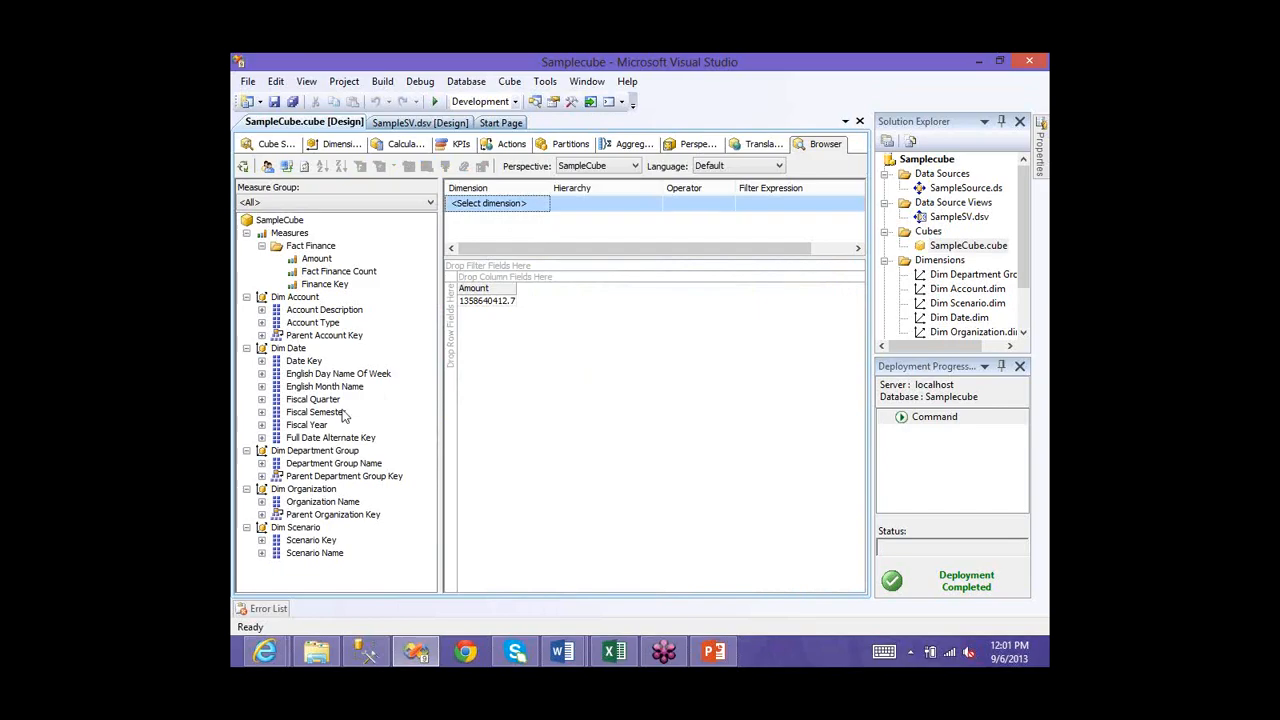
- Filter Dim Date Fiscal Year to Range (Inclusive) 2007–2009 and place Fiscal Year on the rows
drag(343, 416, 506, 206)
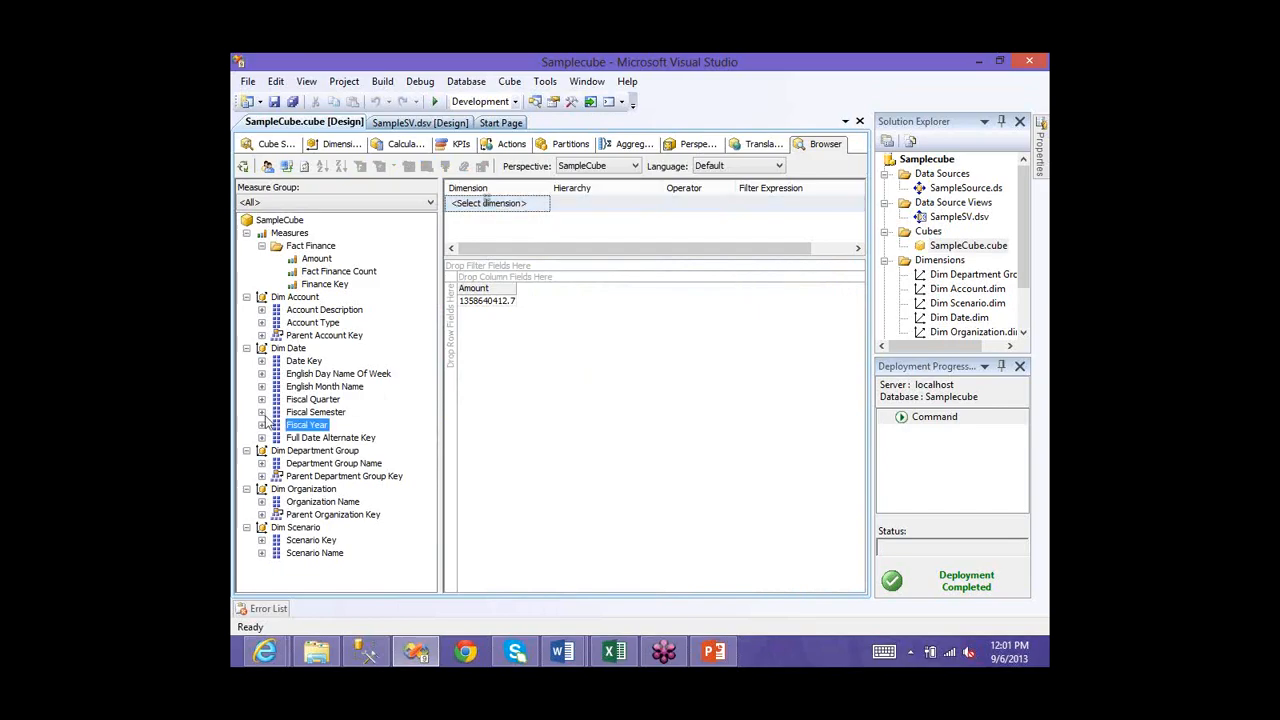
click(545, 206)
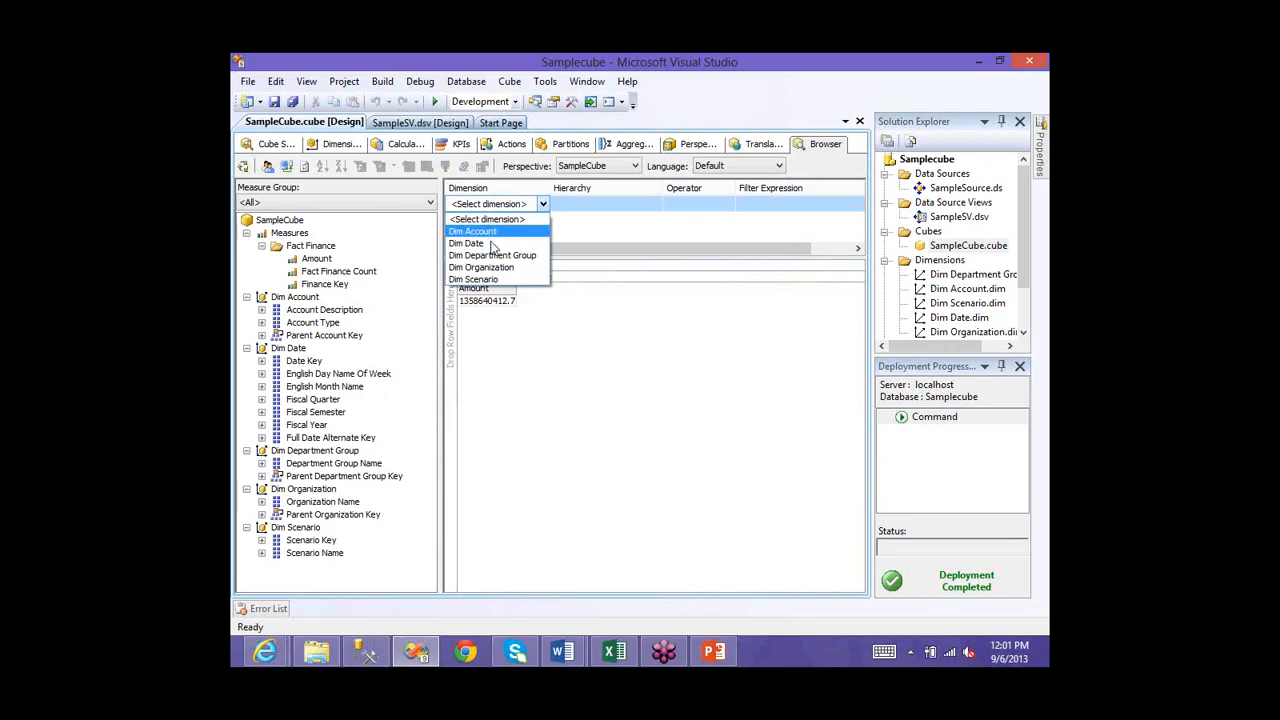
click(655, 209)
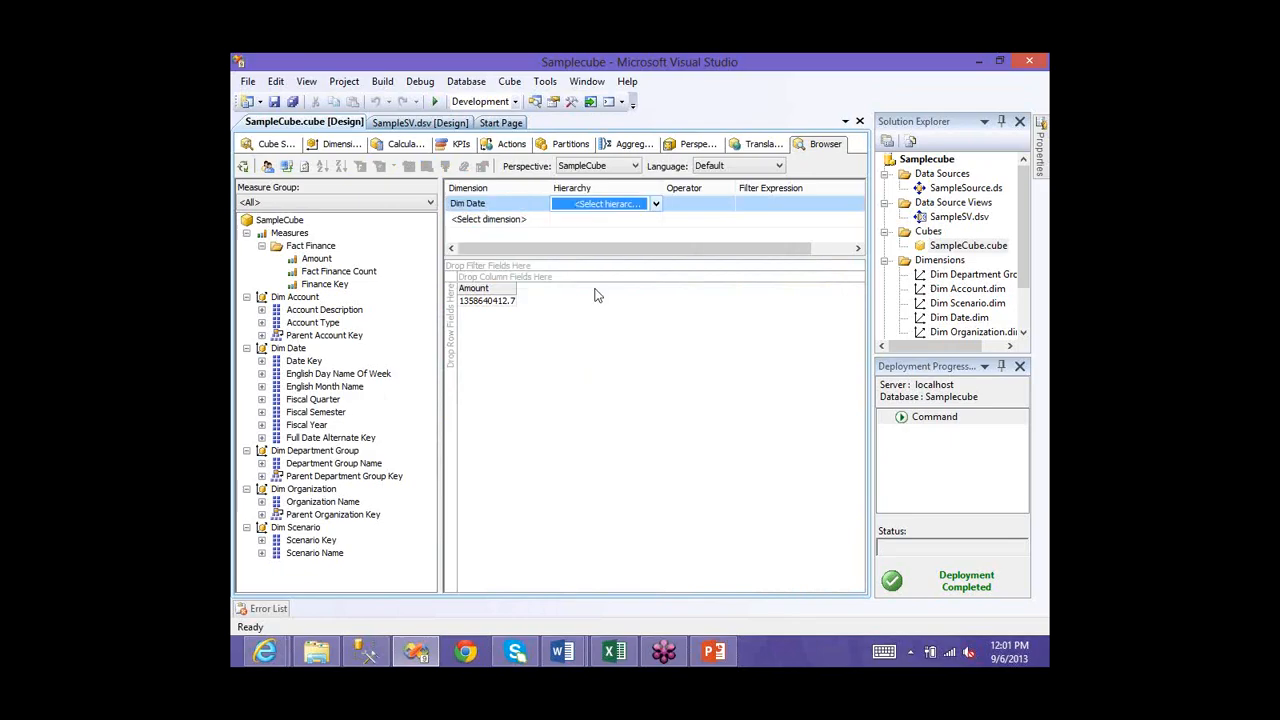
click(655, 203)
key(Return)
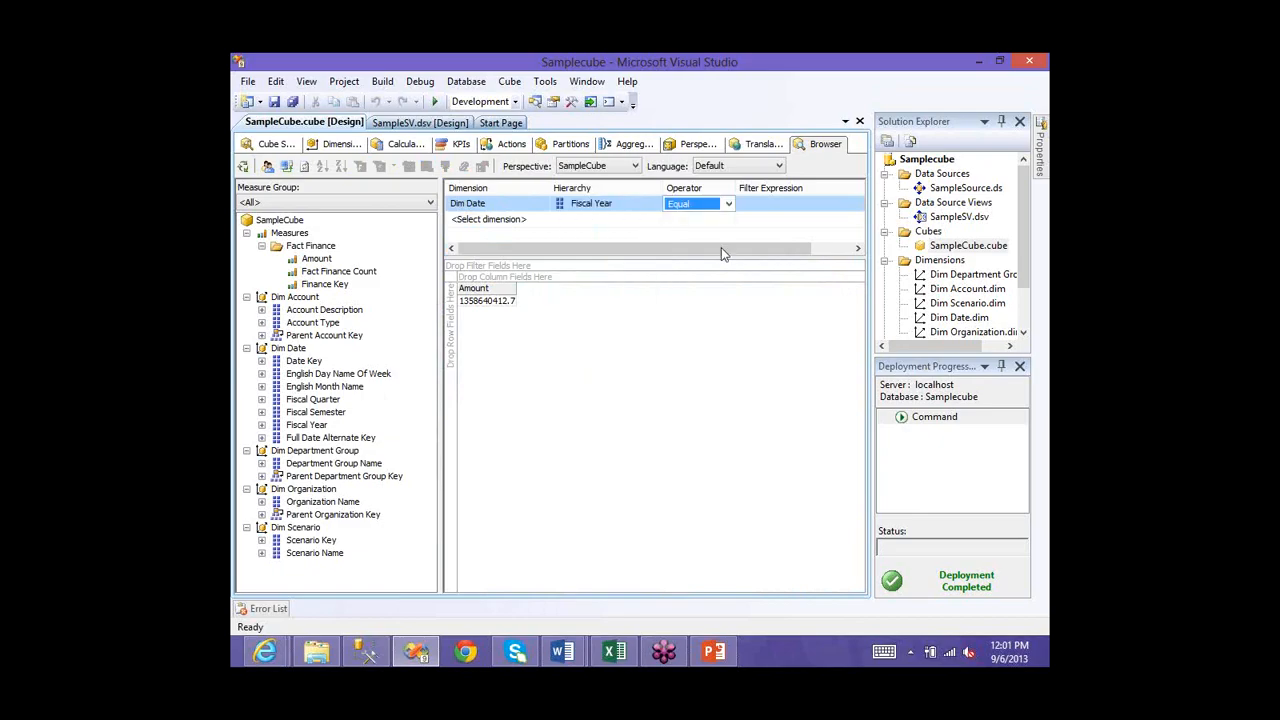
click(729, 204)
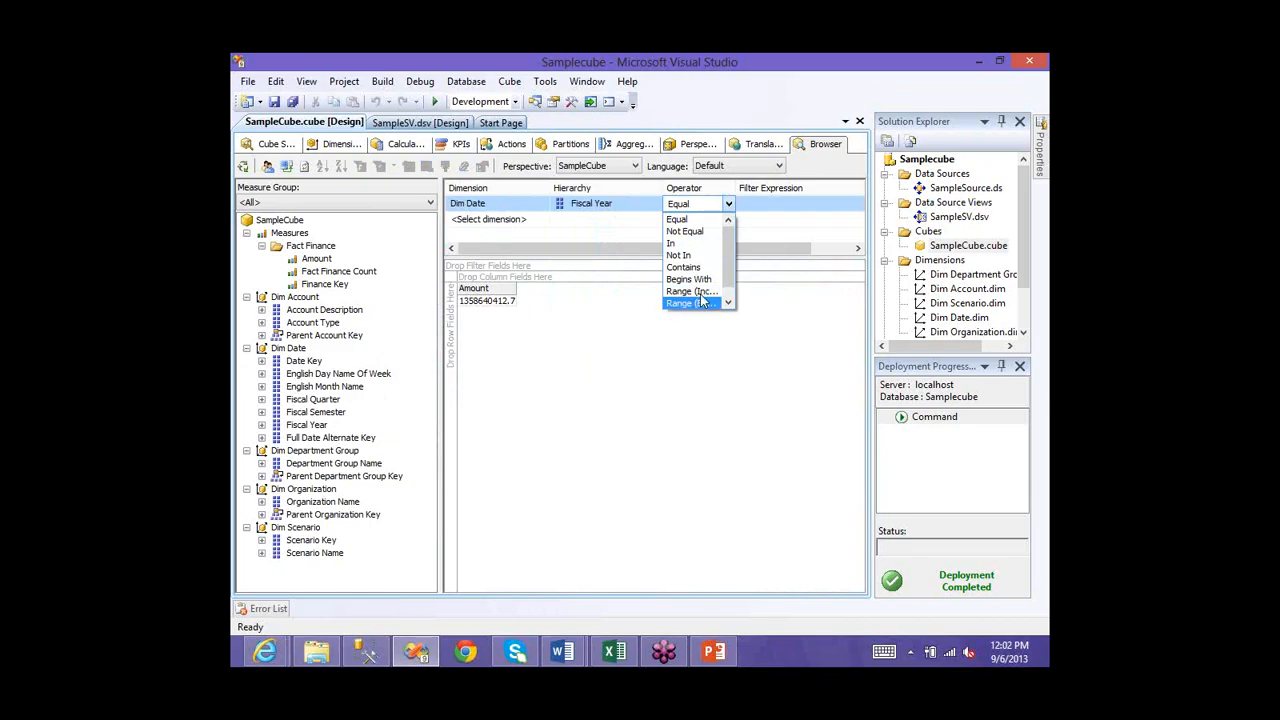
click(783, 203)
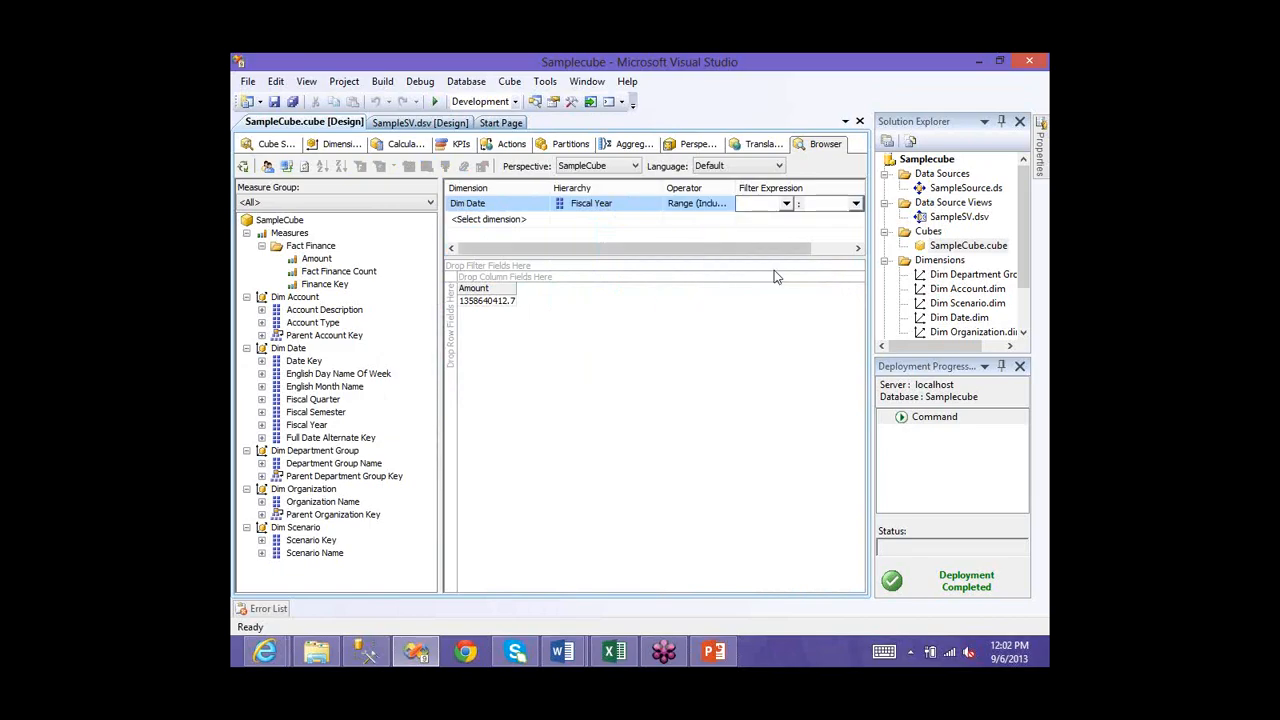
click(786, 203)
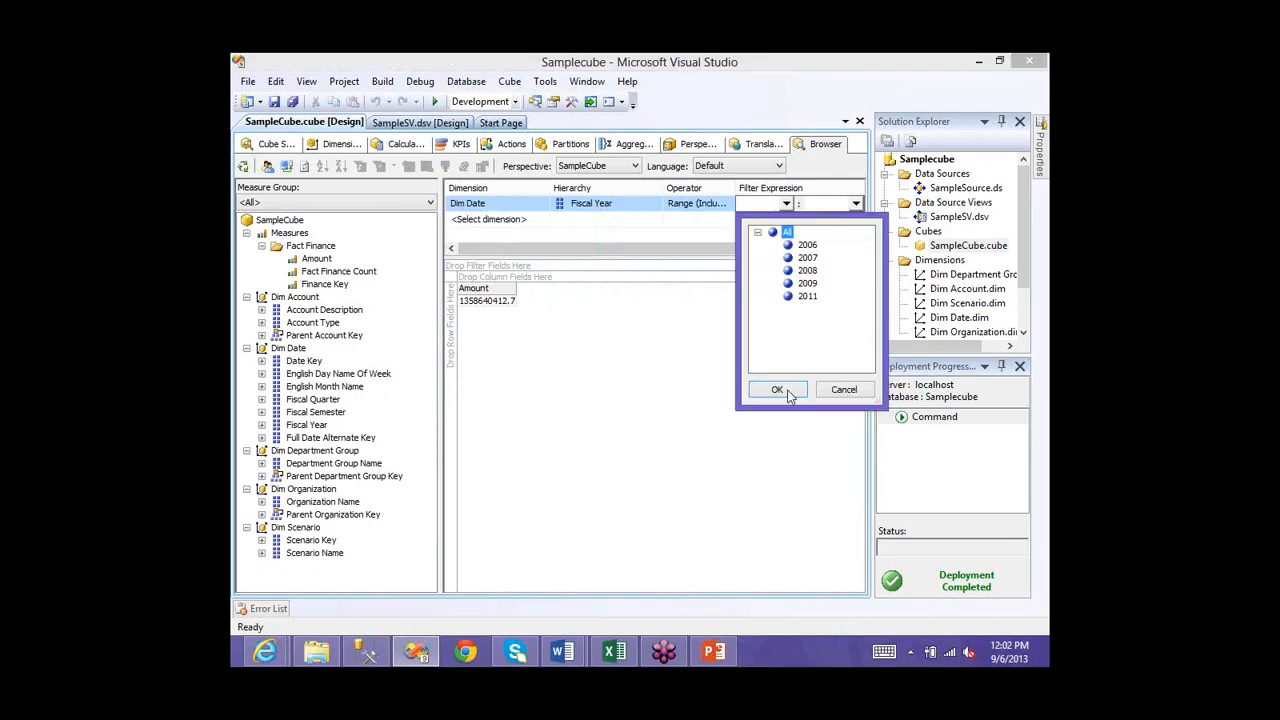
click(807, 257)
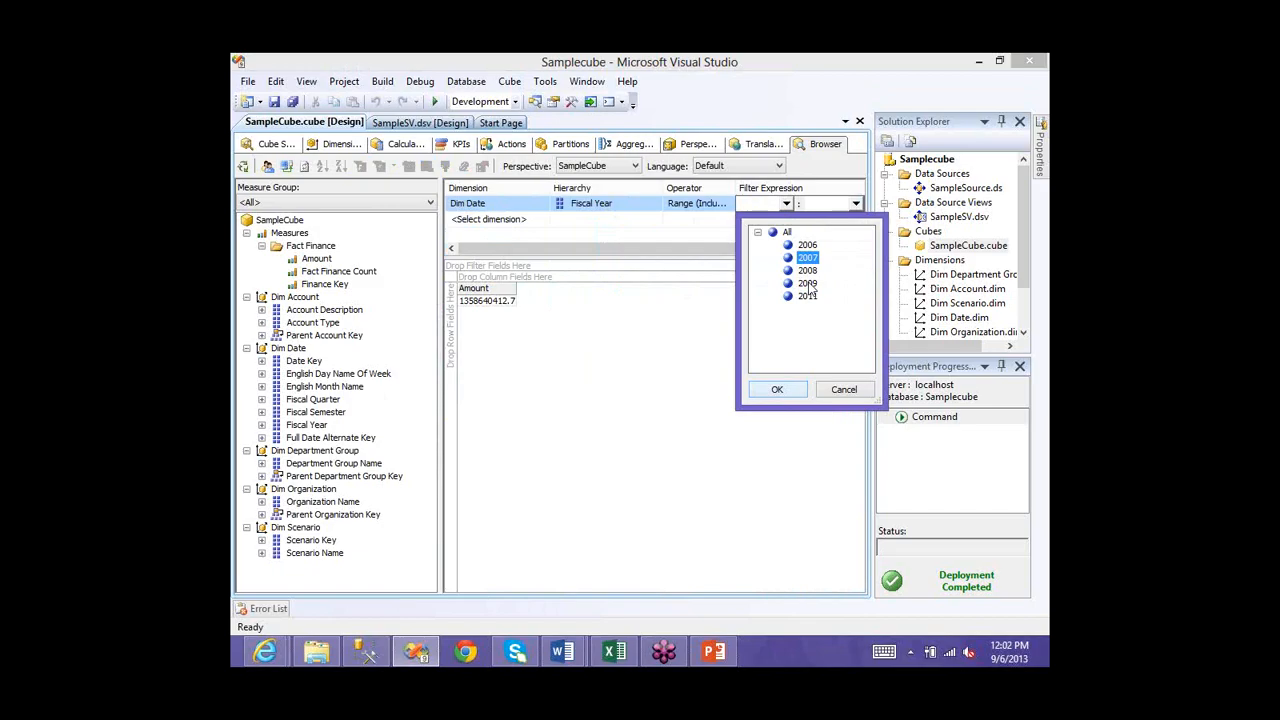
click(808, 284)
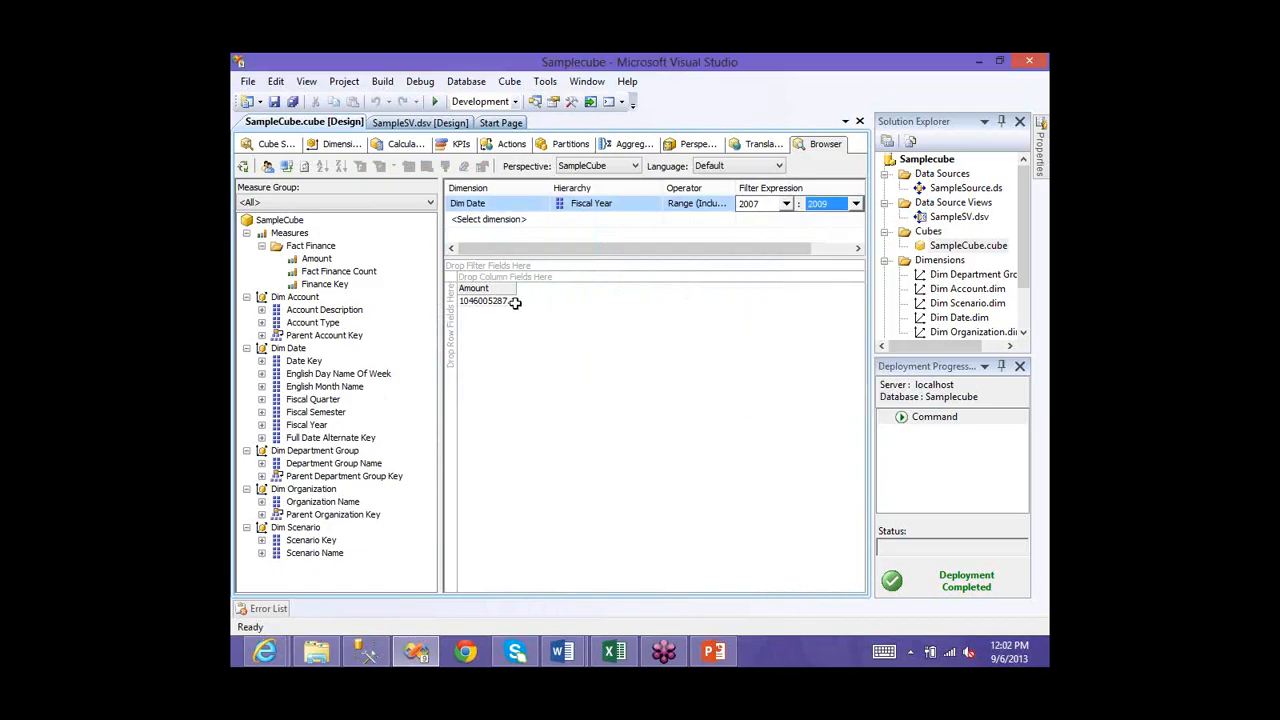
drag(300, 434, 536, 311)
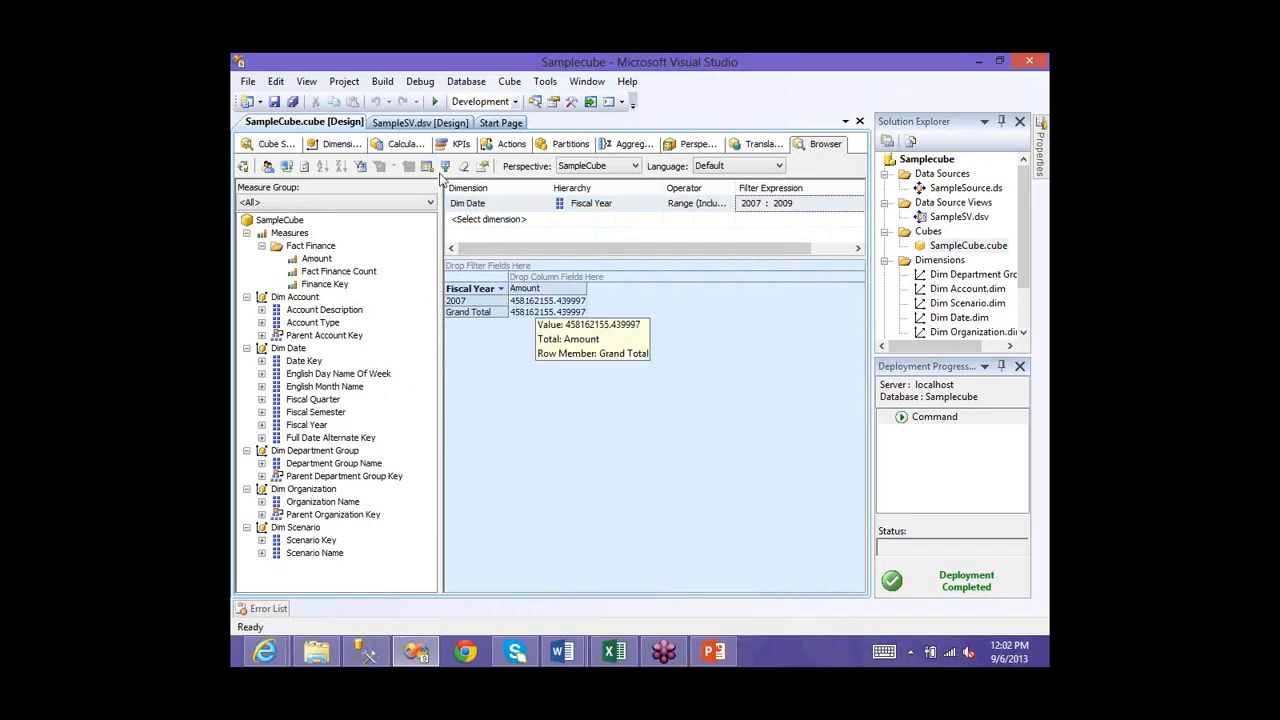
- Add 2009 to the shown years, then remove Fiscal Year rows leaving the 1046005287.1 total
click(501, 289)
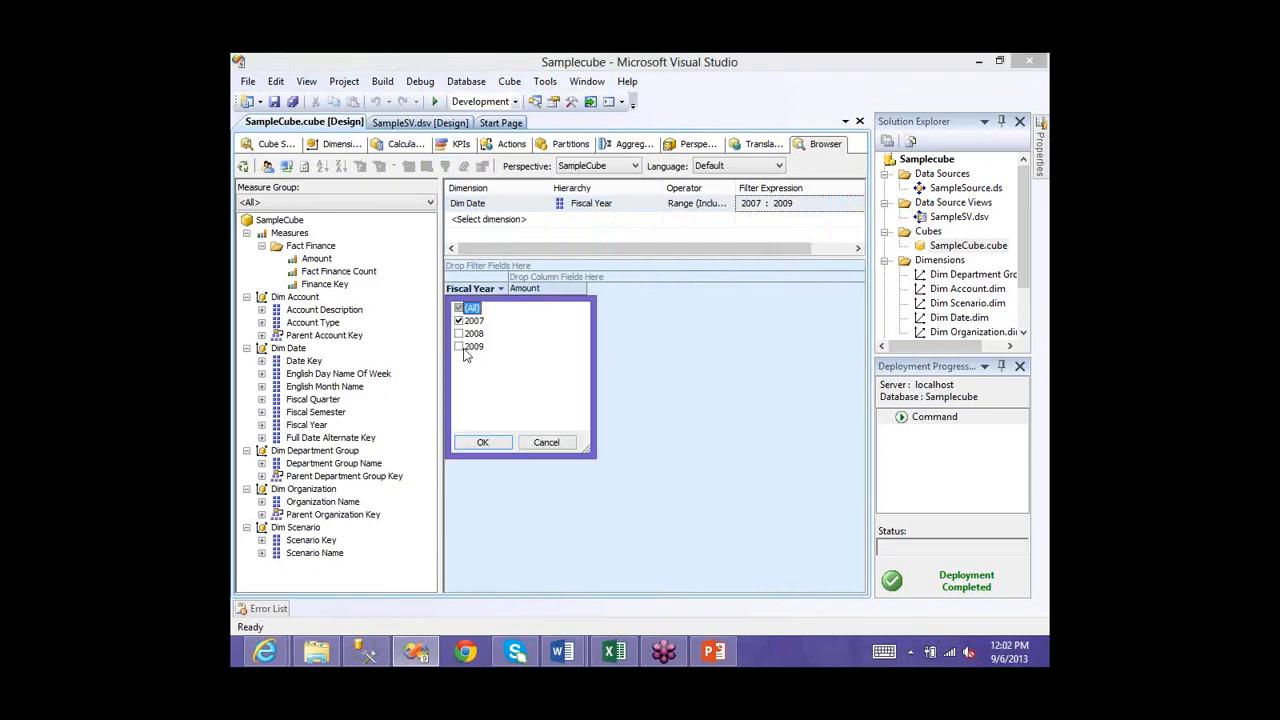
click(471, 347)
key(space)
key(Return)
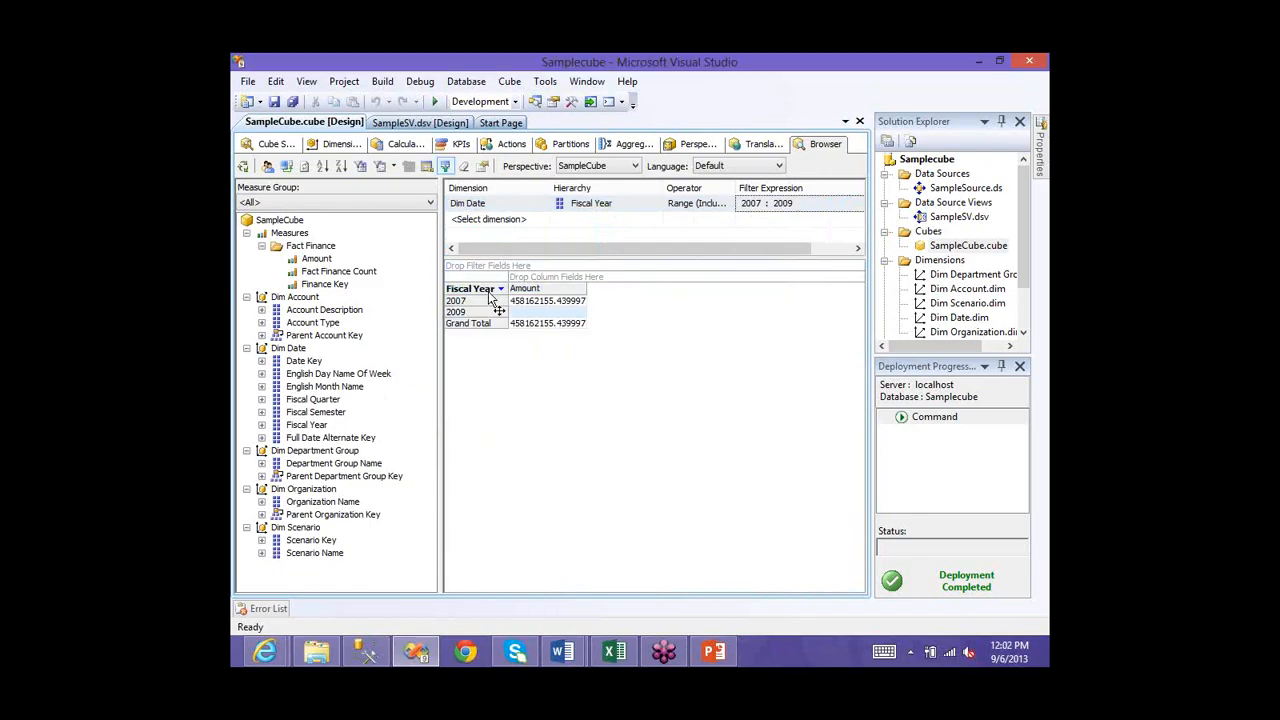
drag(490, 300, 497, 288)
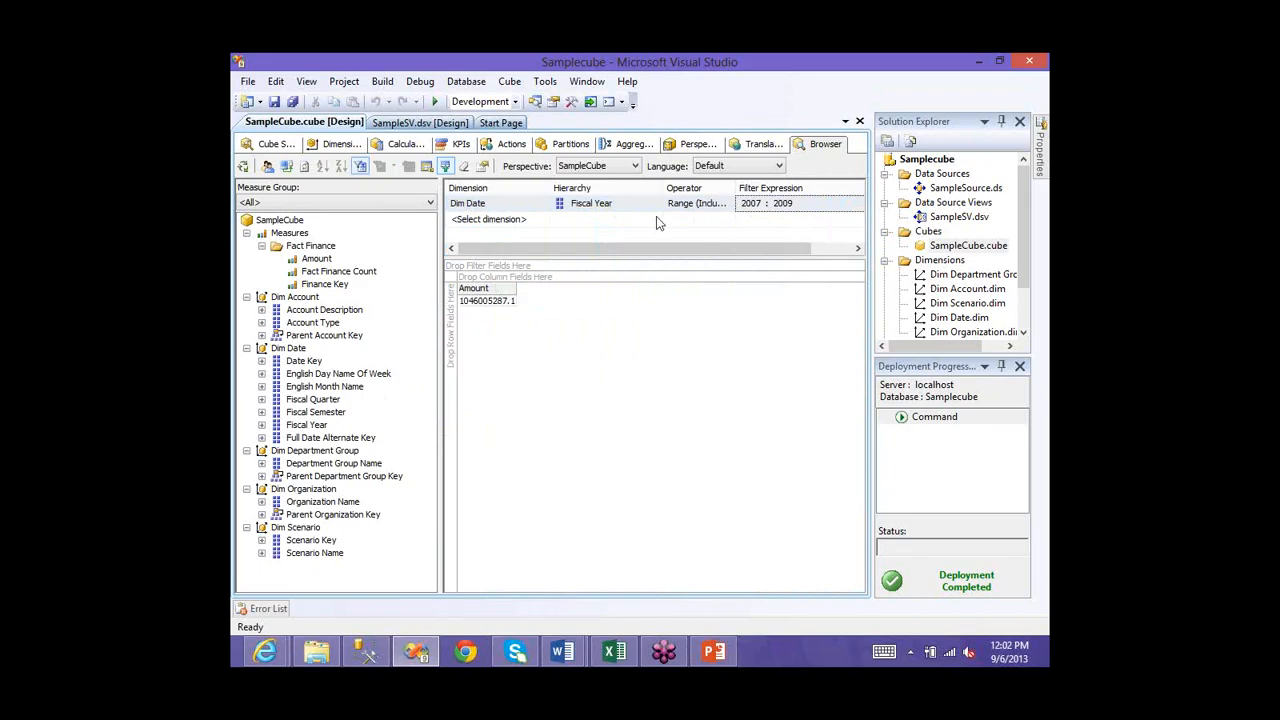
click(722, 204)
click(729, 204)
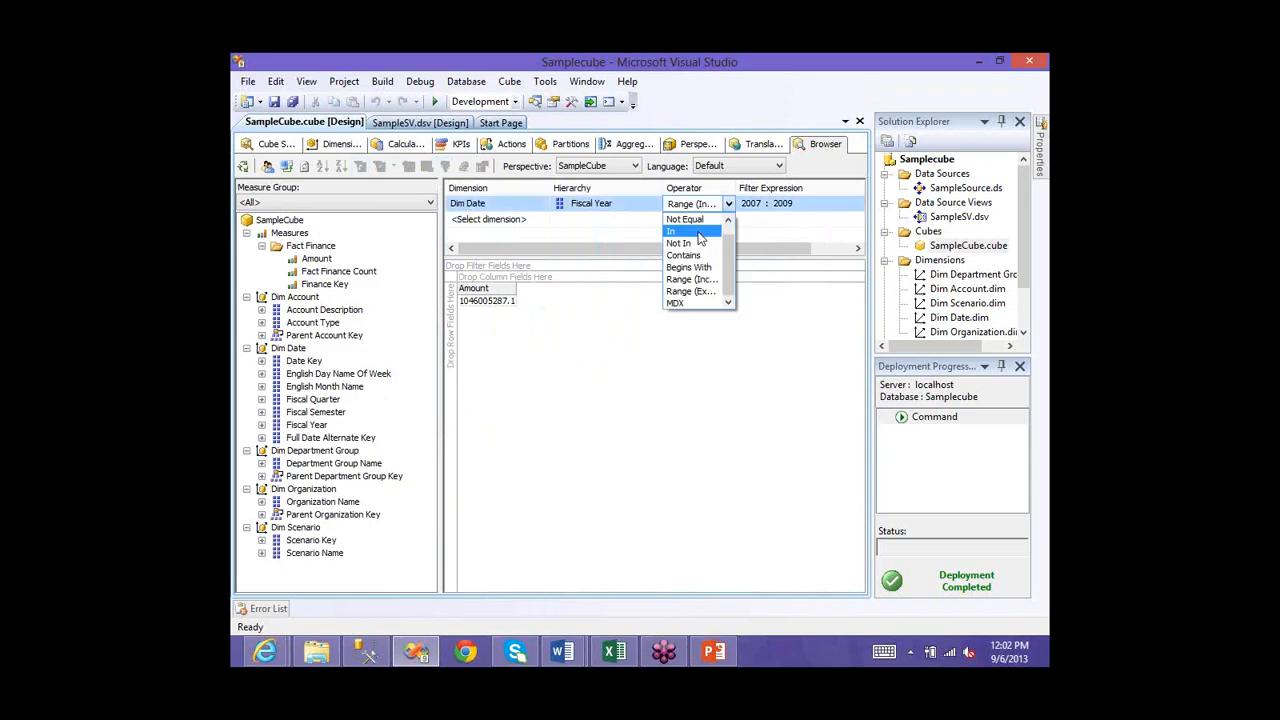
- Leave the filter operator at Range (Inclusive) and close the merge1.csv workbook
click(686, 287)
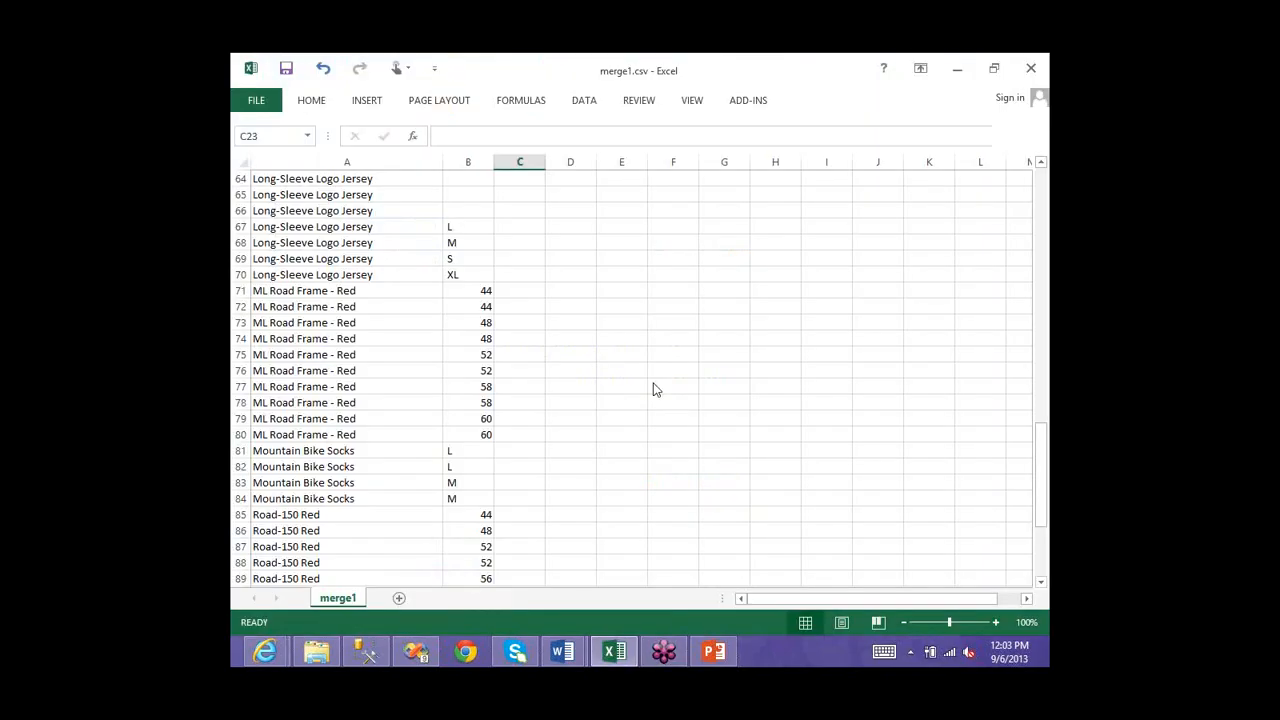
key(alt+F4)
- Discard changes to merge1.csv and create New Microsoft Excel Worksheet (3).xlsx on the desktop
click(648, 385)
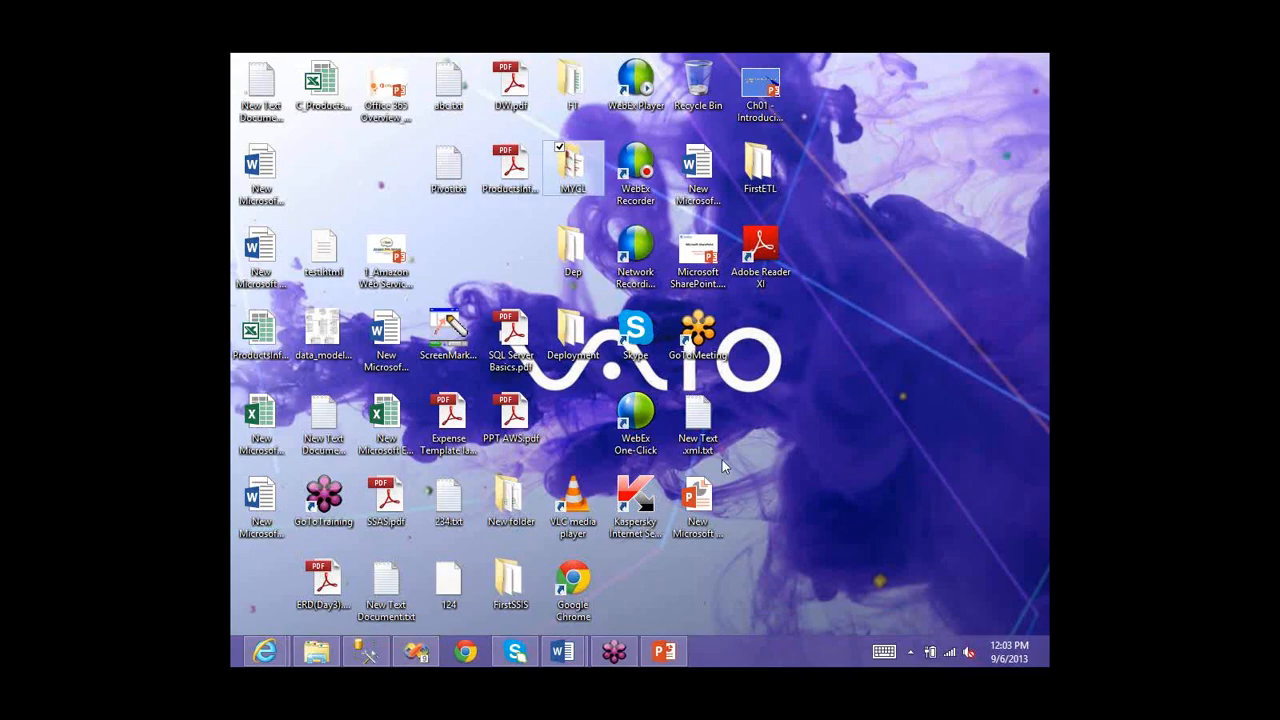
right_click(636, 290)
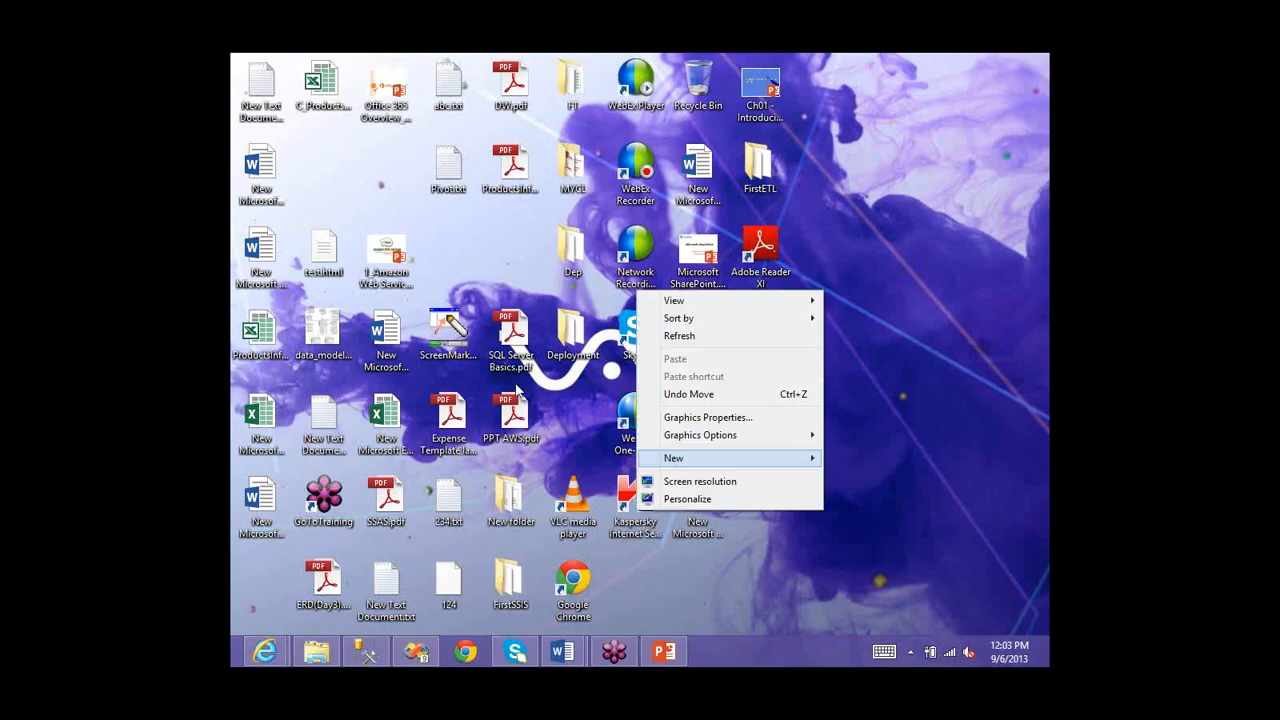
mouse_move(690, 458)
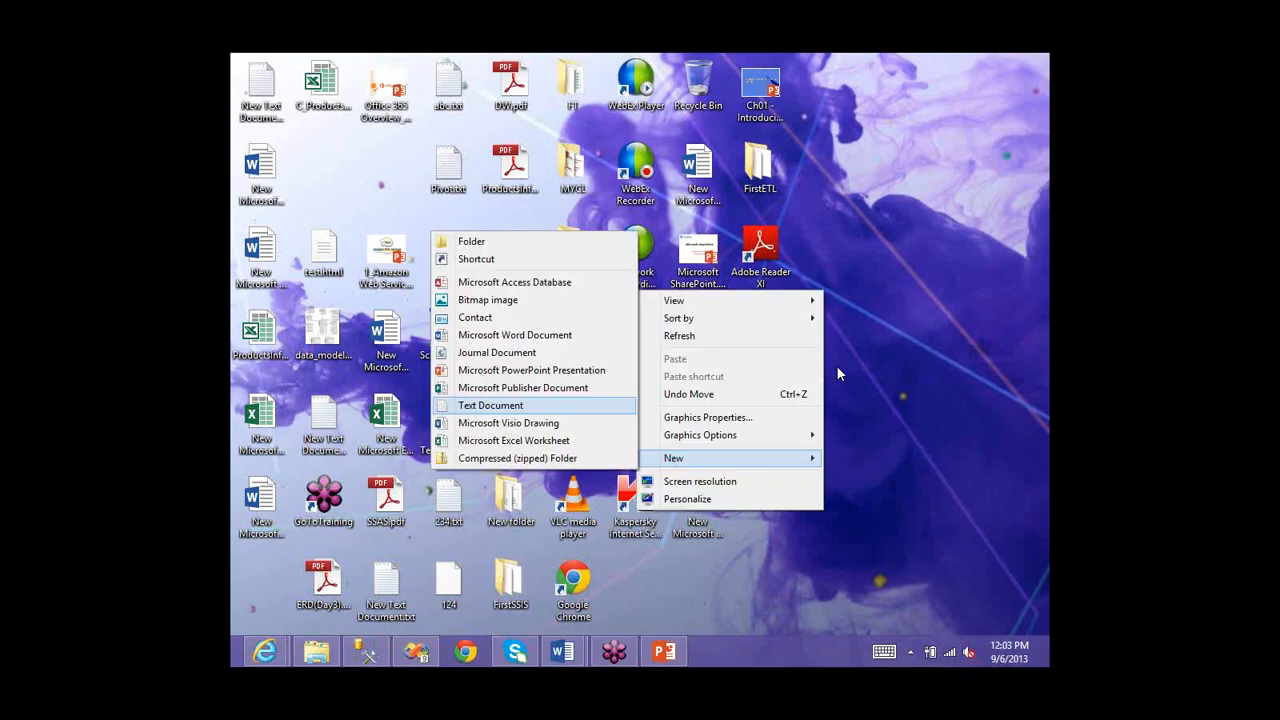
click(838, 373)
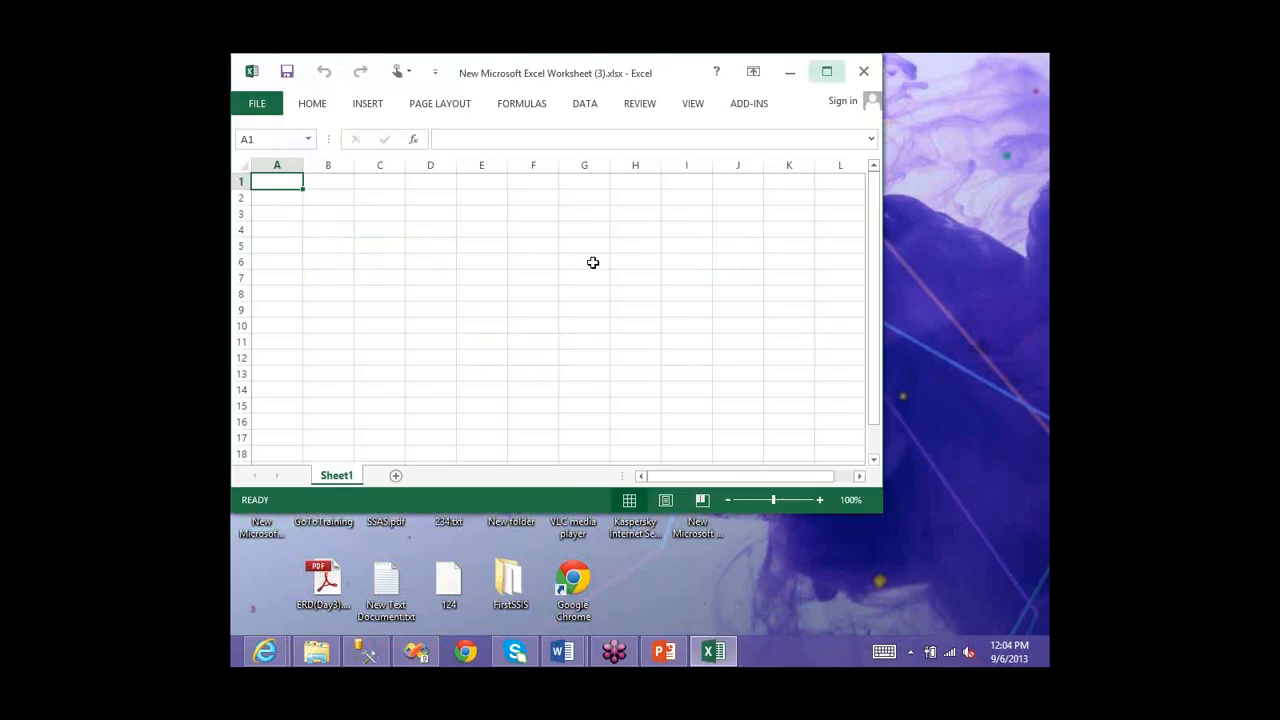
- In the new workbook, launch the Data Connection Wizard for an Analysis Services source
click(587, 104)
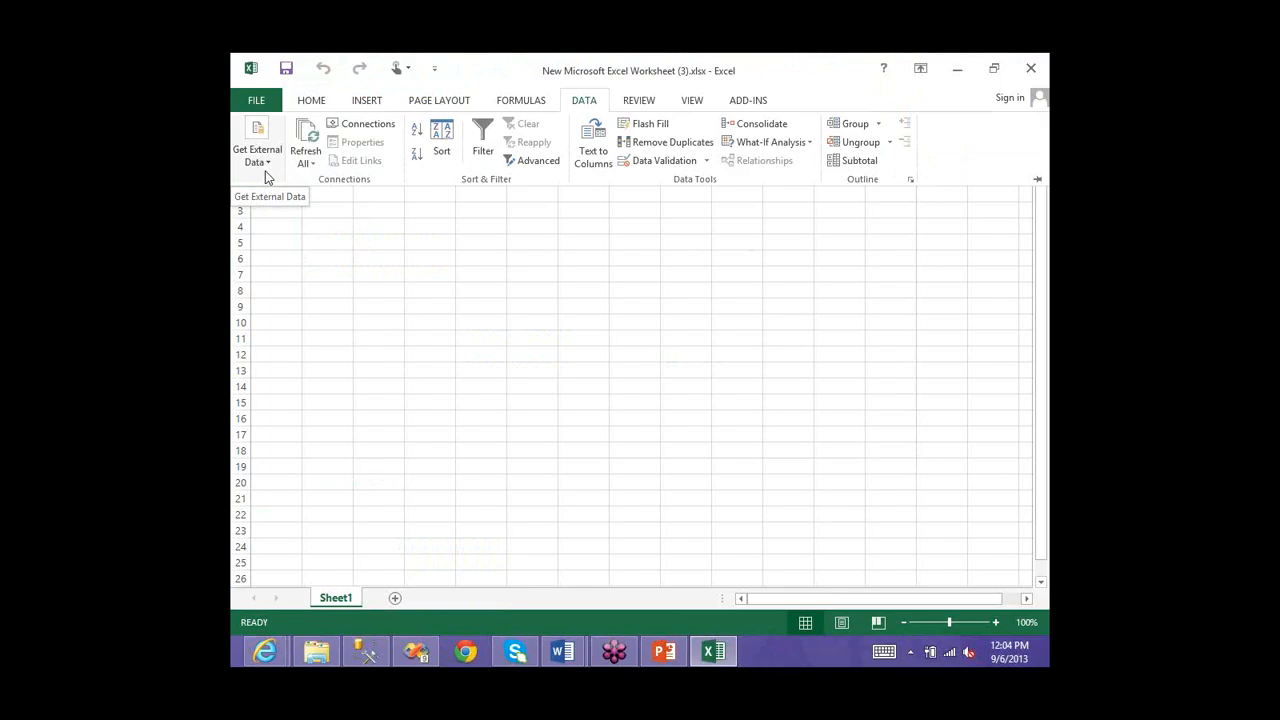
click(266, 177)
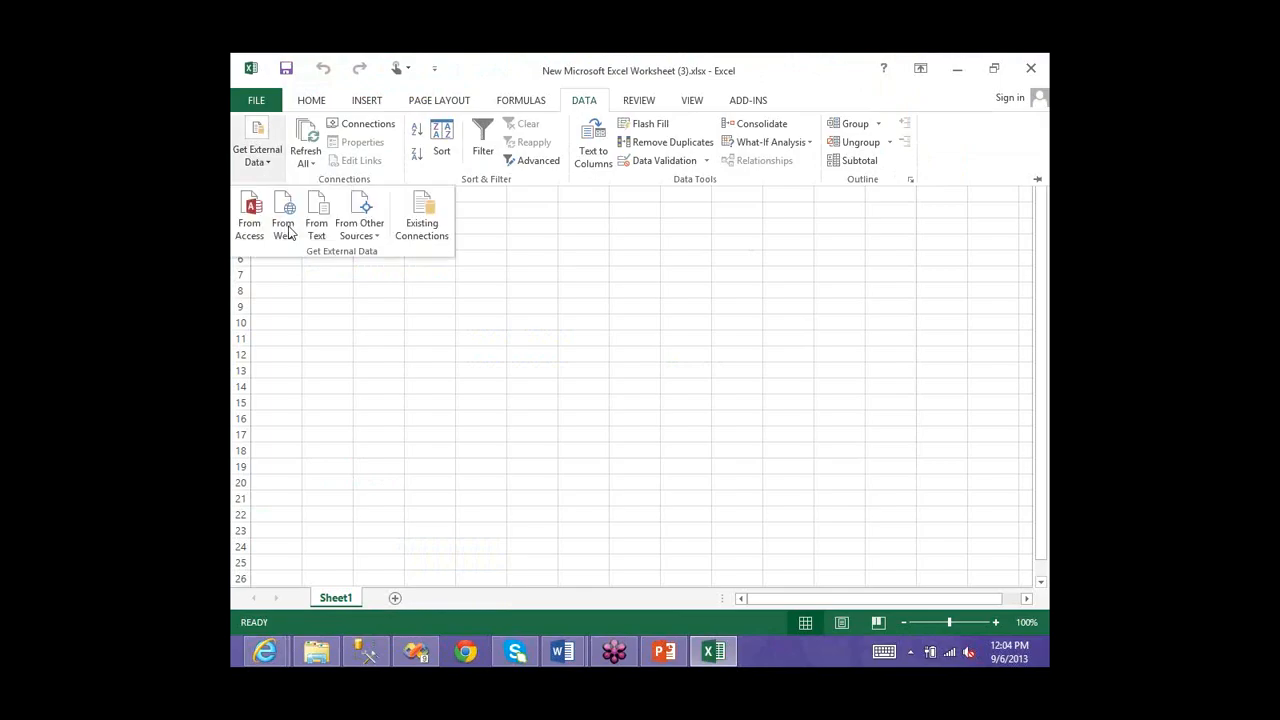
click(370, 232)
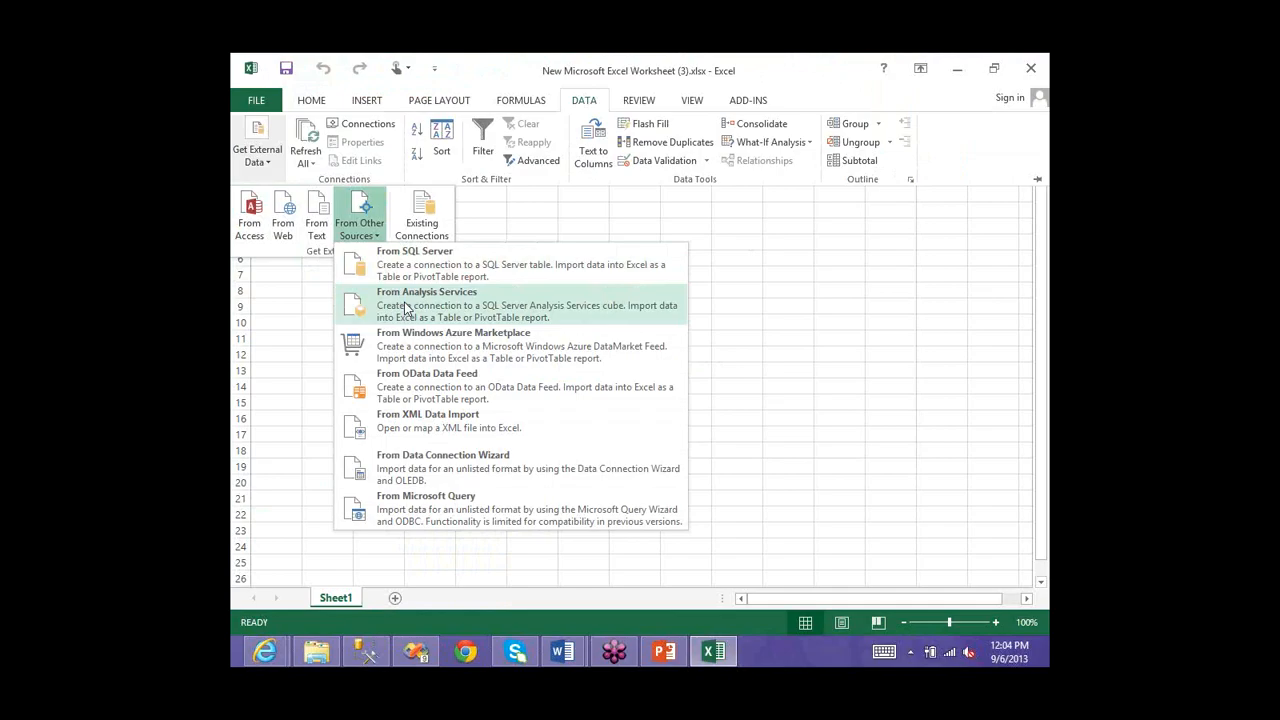
click(563, 297)
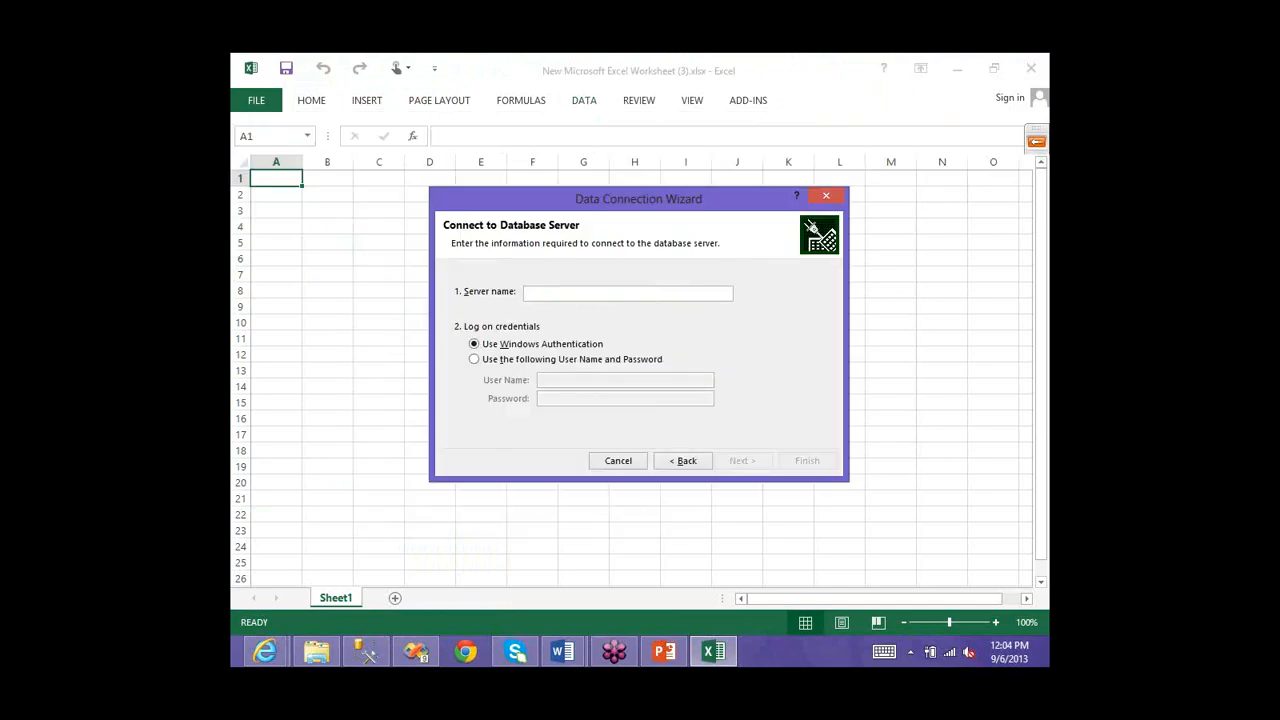
- Connect to server localhost, choose the SampleCube database, and save the data connection
text(localhost)
key(Return)
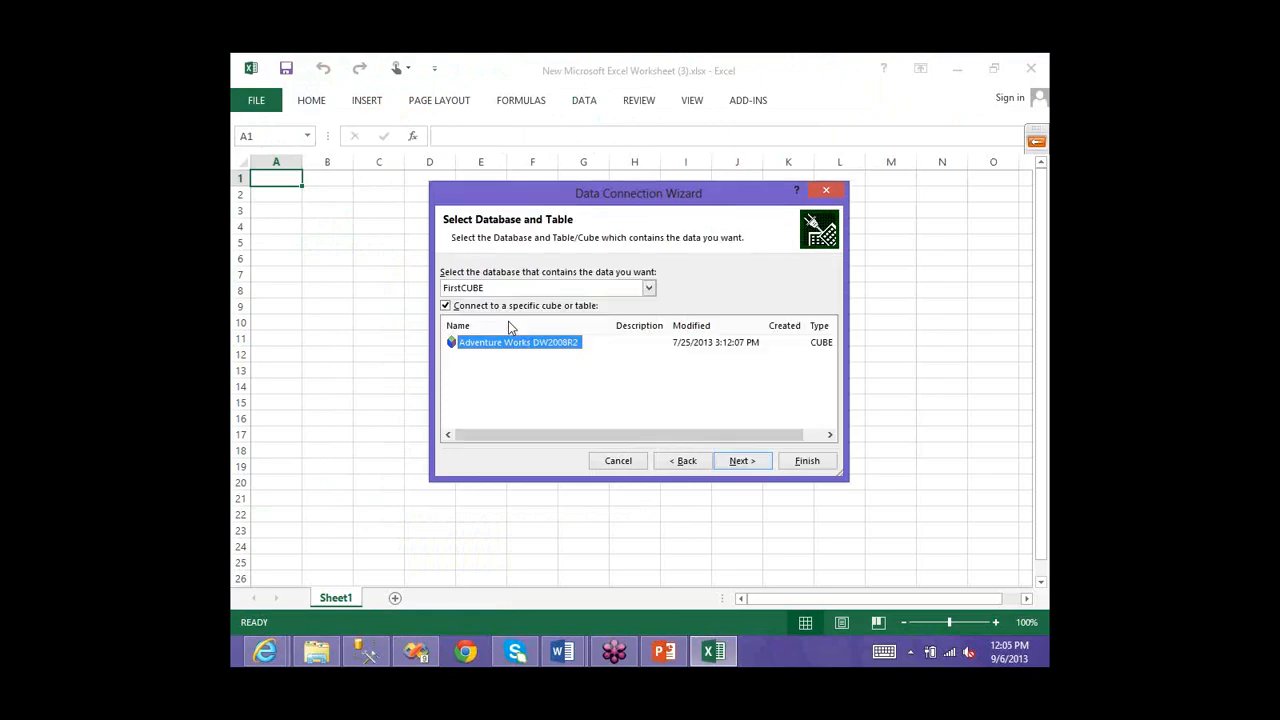
click(500, 288)
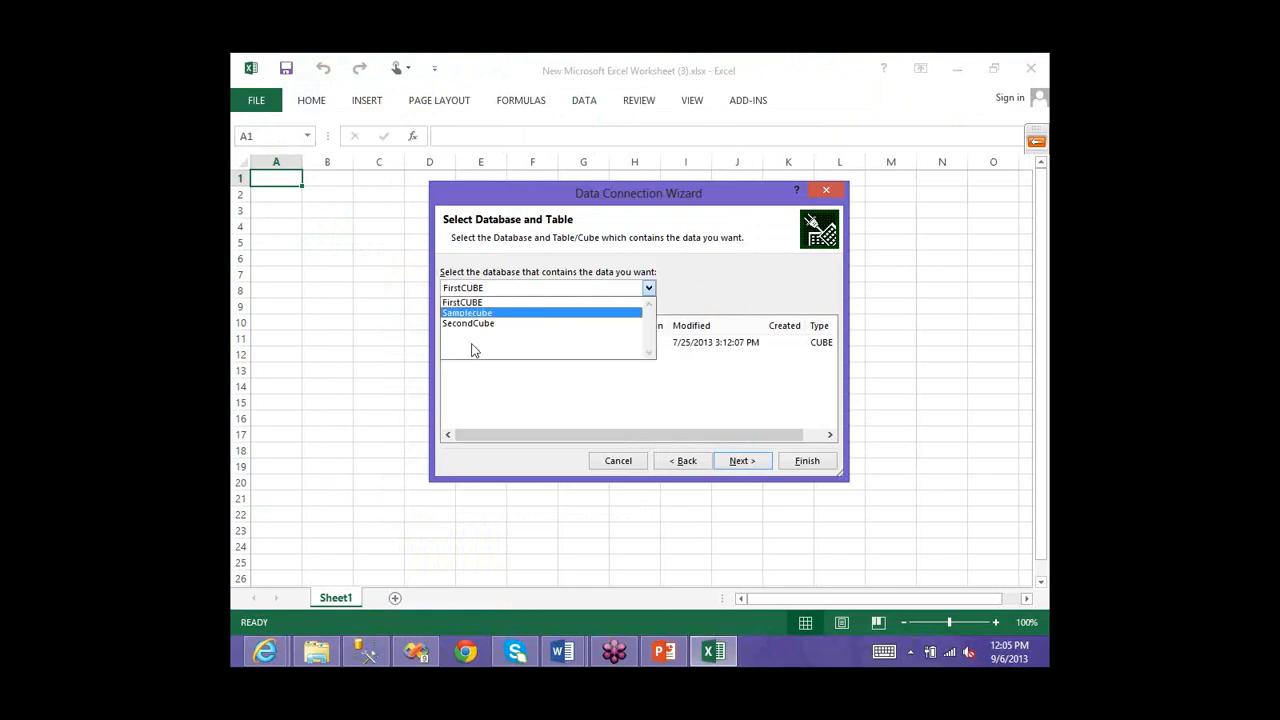
click(470, 313)
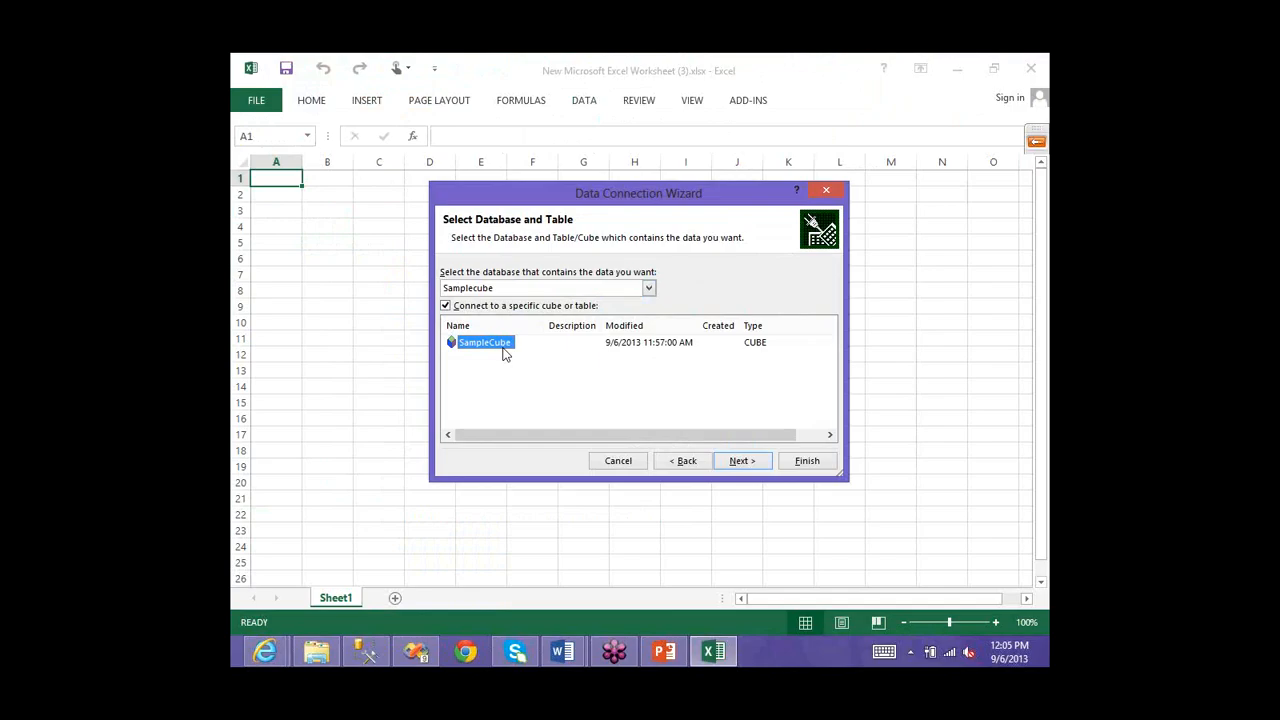
click(738, 460)
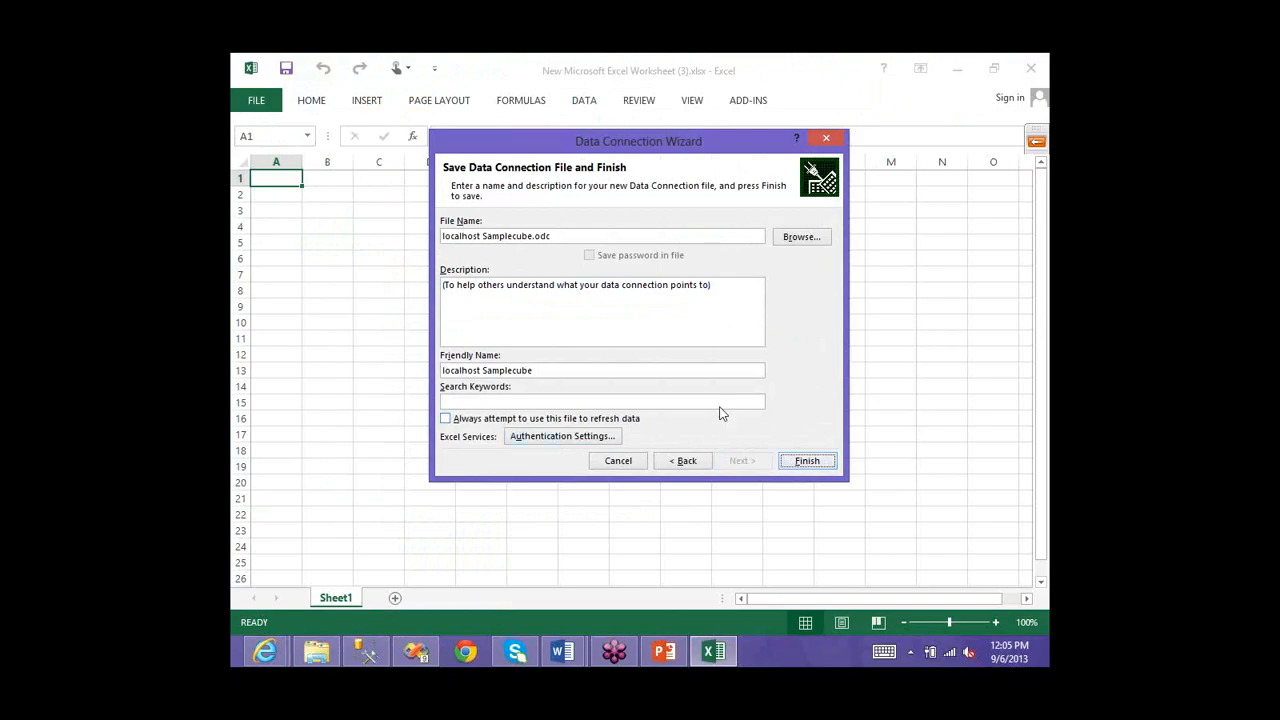
click(807, 461)
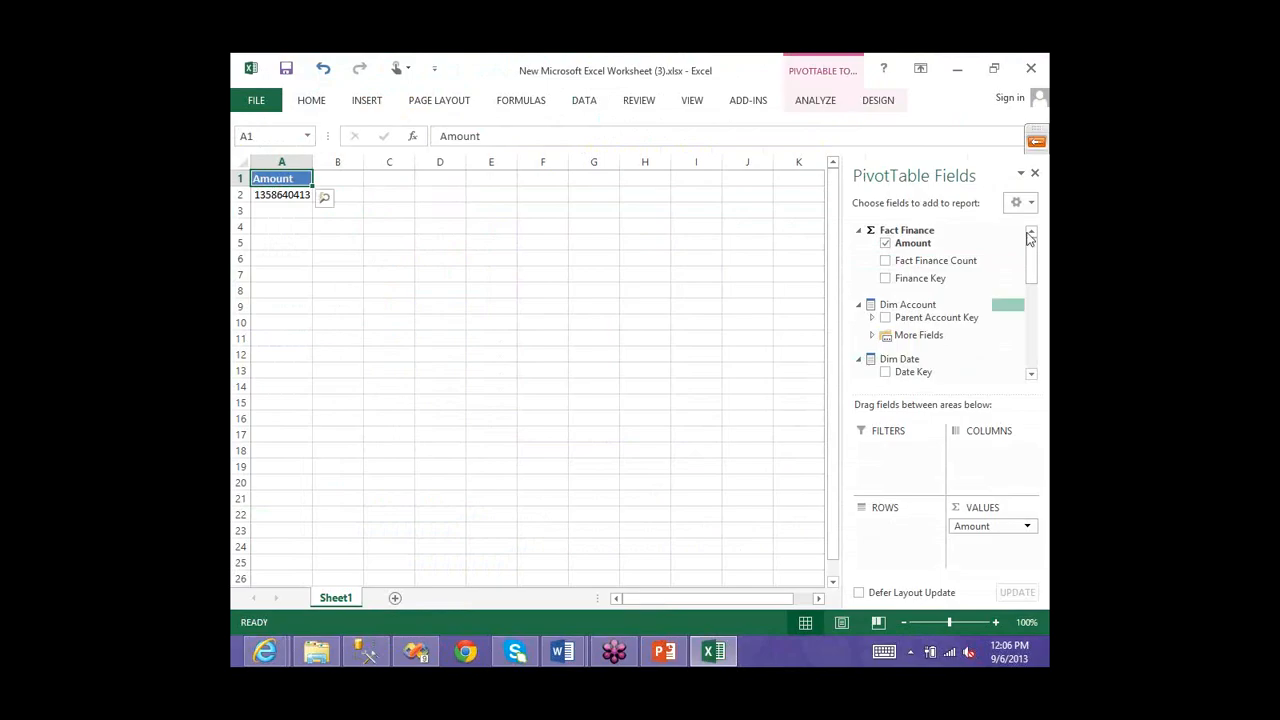
- Create the PivotTable report showing Amount by Fiscal Year 2006, 2007 and 2008
click(1032, 376)
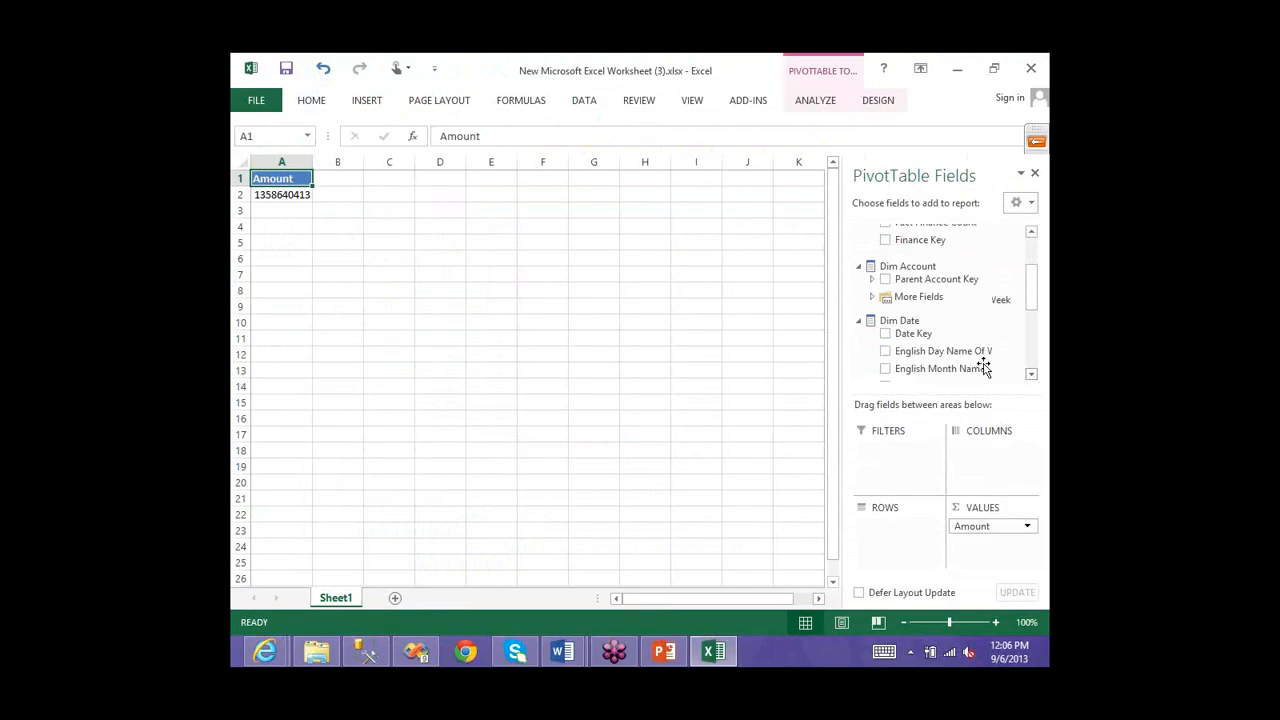
scroll(984, 368, down, 1)
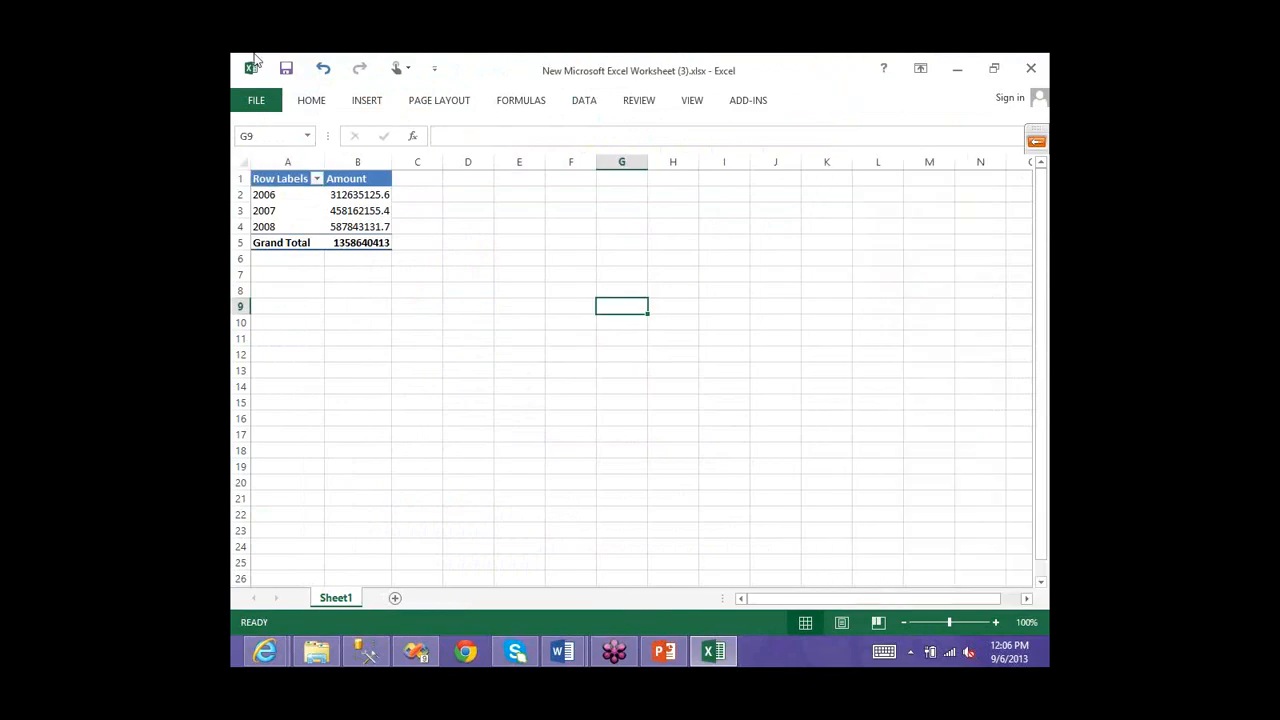
- Nest Fiscal Semester, Fiscal Quarter, English Month Name and English Day Name Of Week under each fiscal year
click(305, 215)
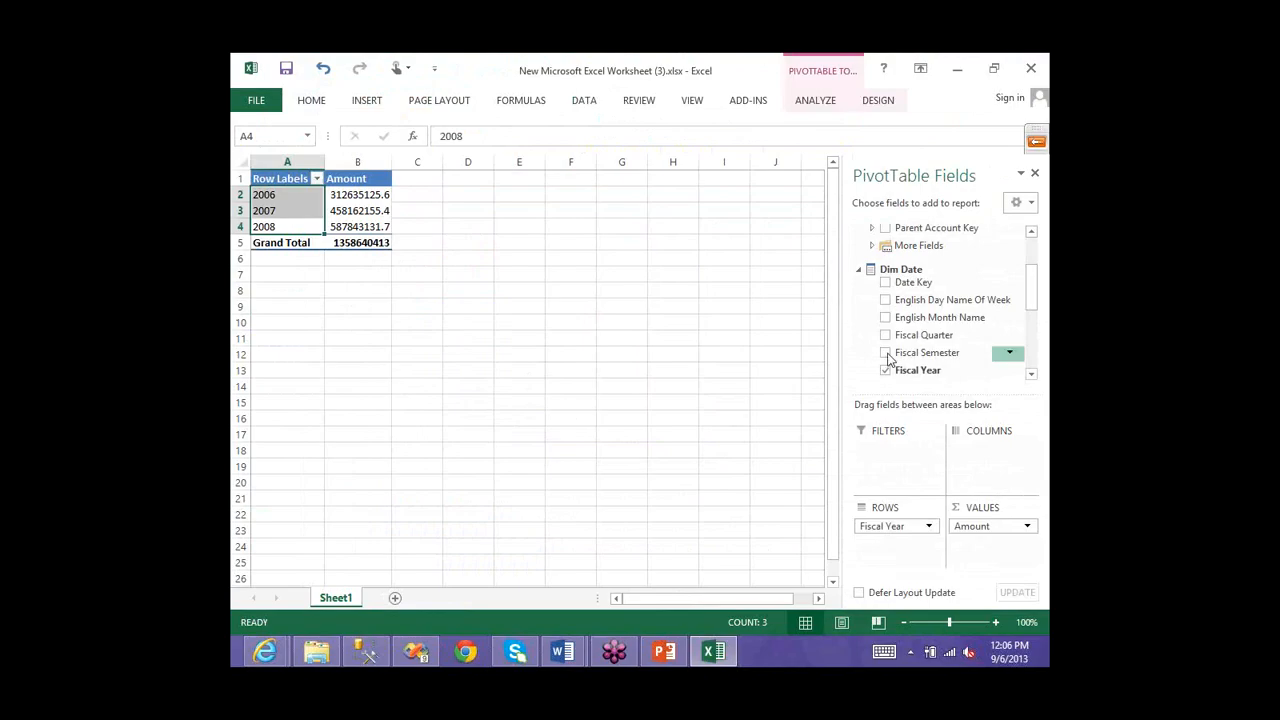
drag(889, 358, 895, 543)
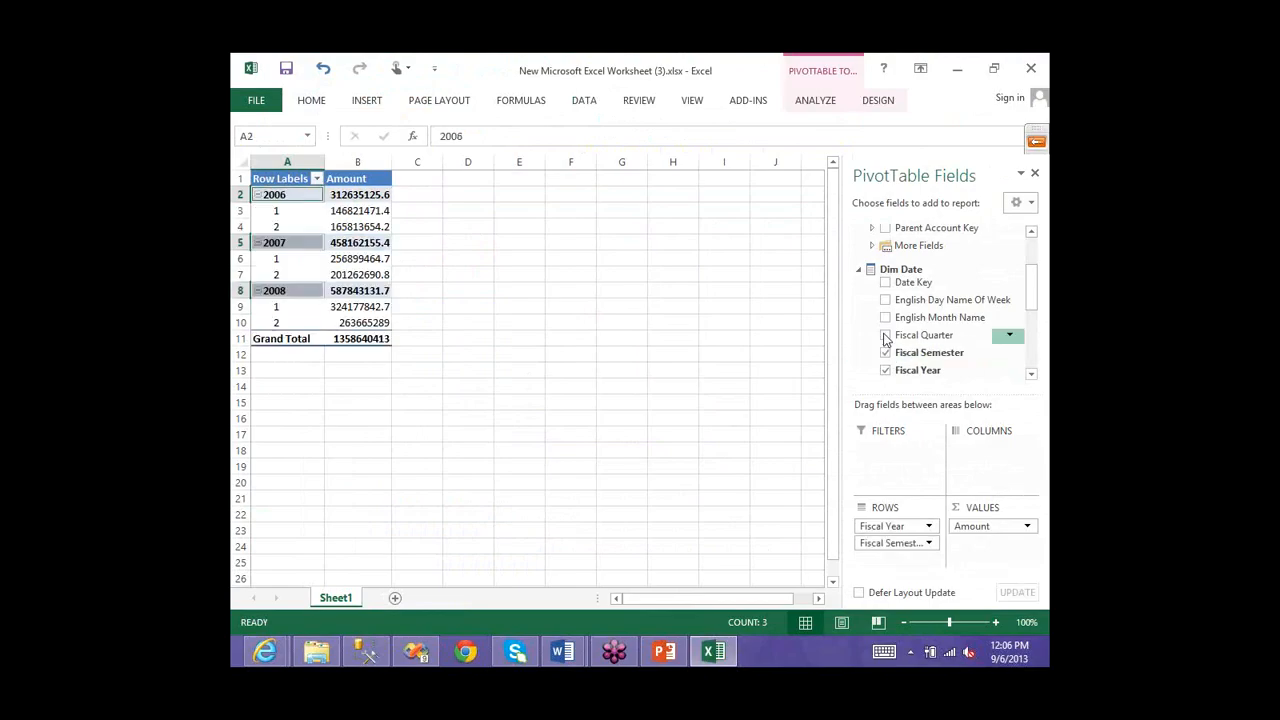
drag(884, 340, 895, 559)
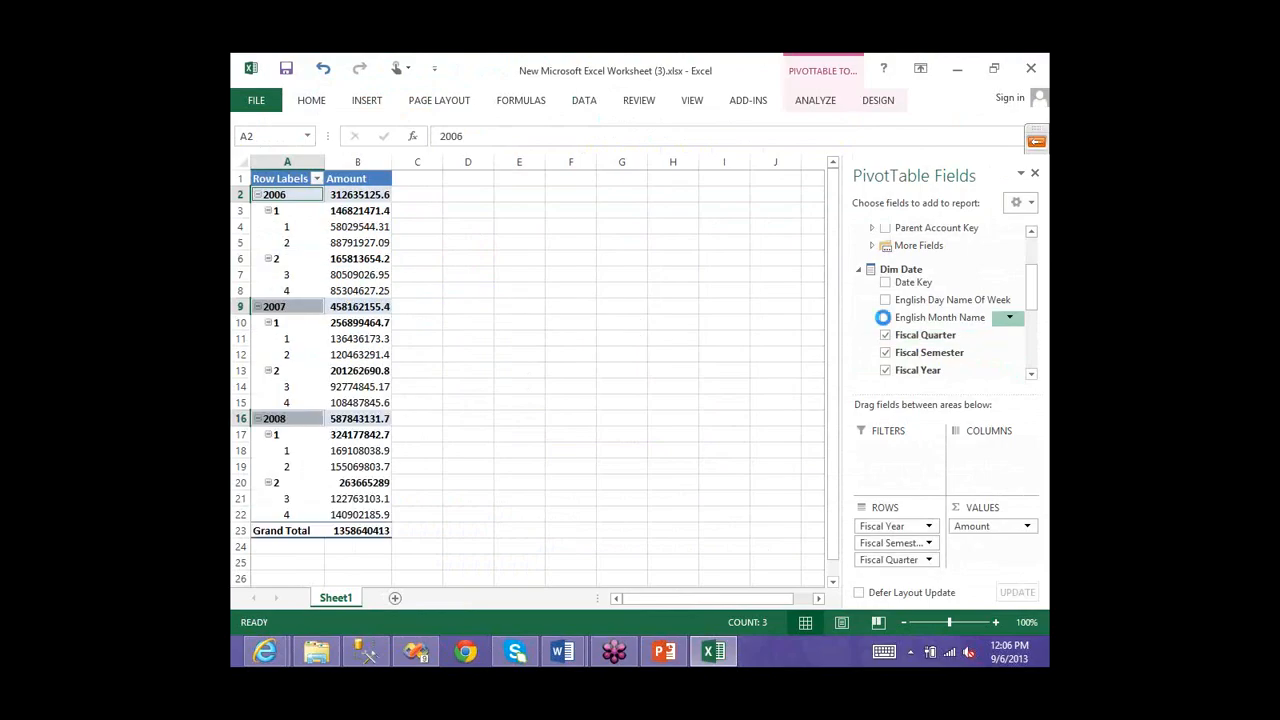
click(884, 317)
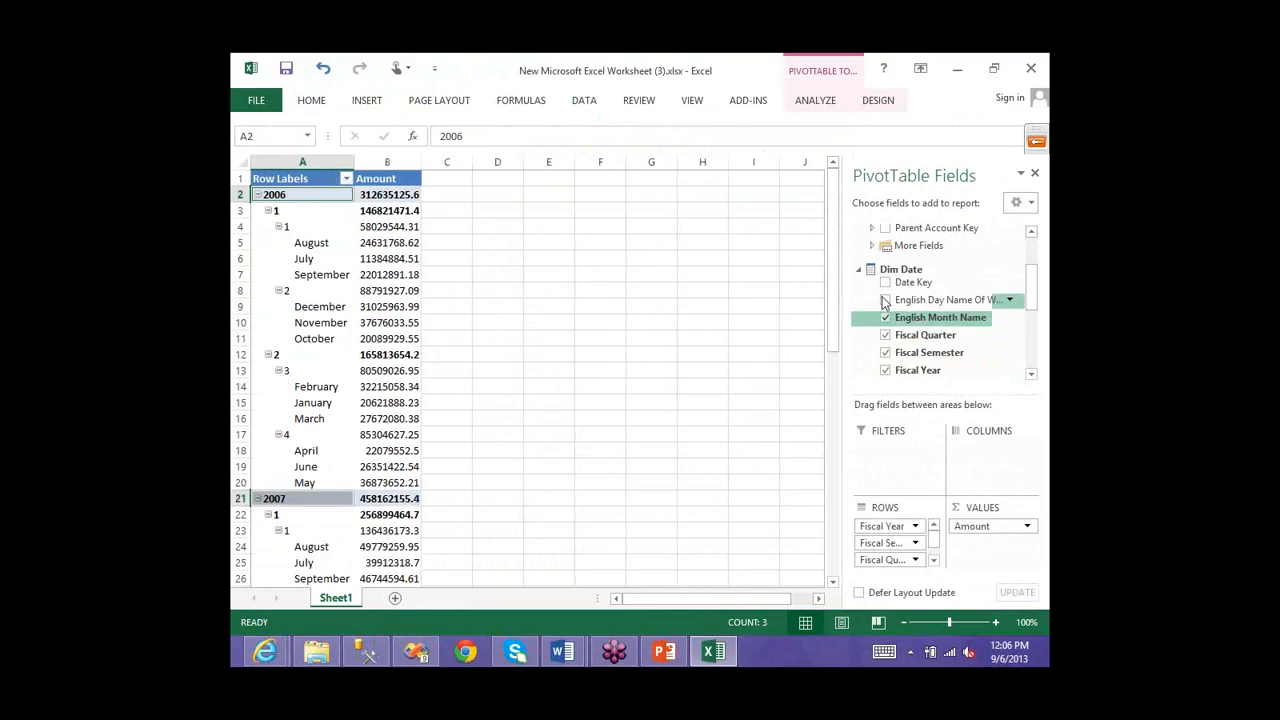
drag(884, 304, 791, 310)
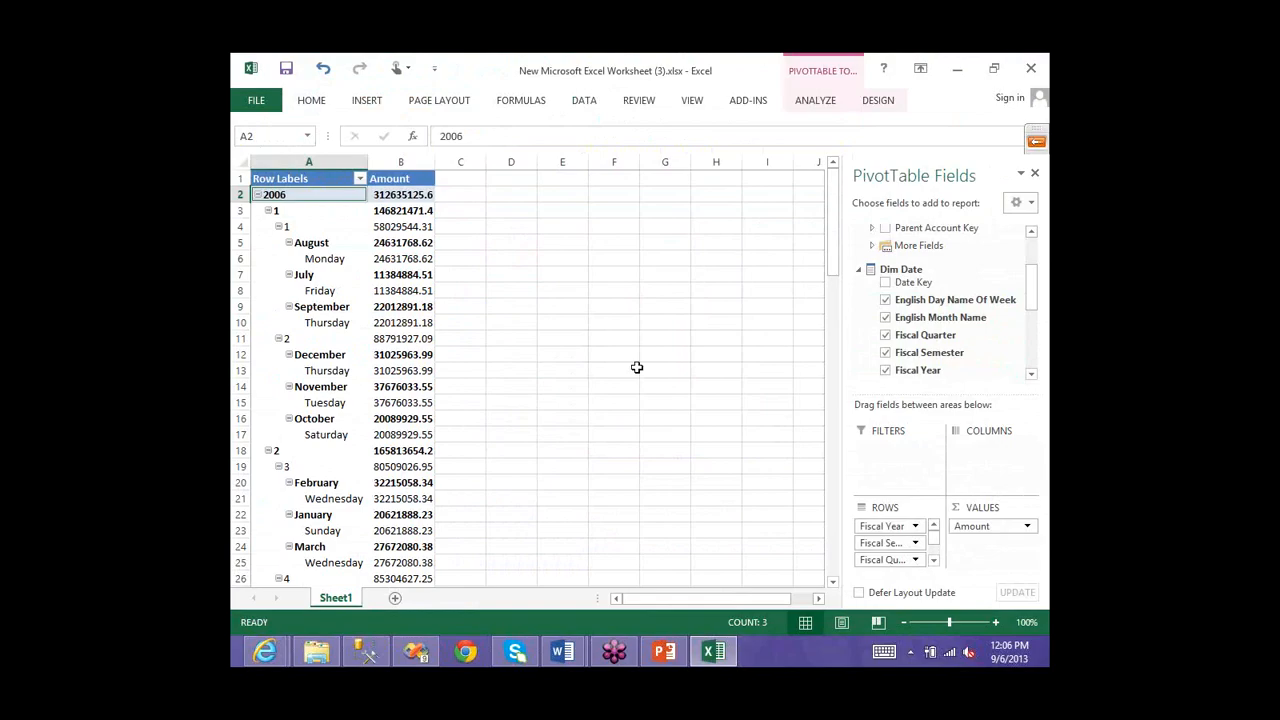
- Point out the September Thursday amount, then deselect the PivotTable
click(401, 322)
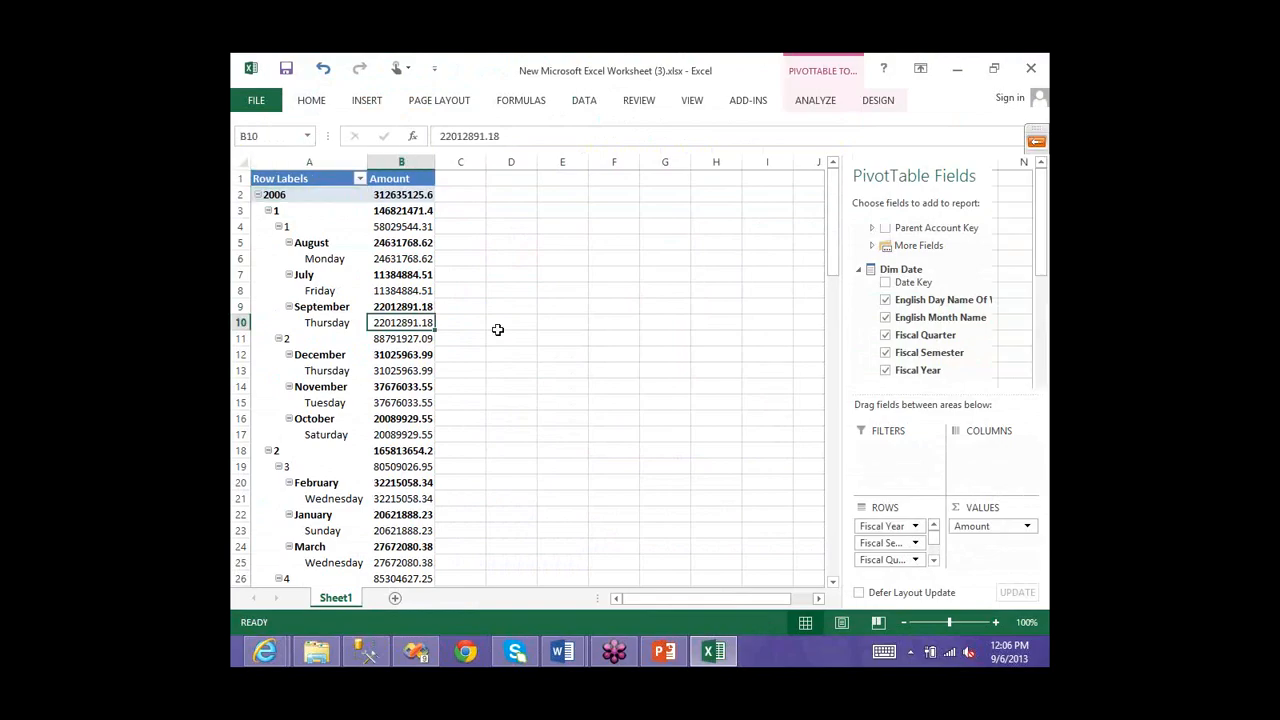
click(613, 322)
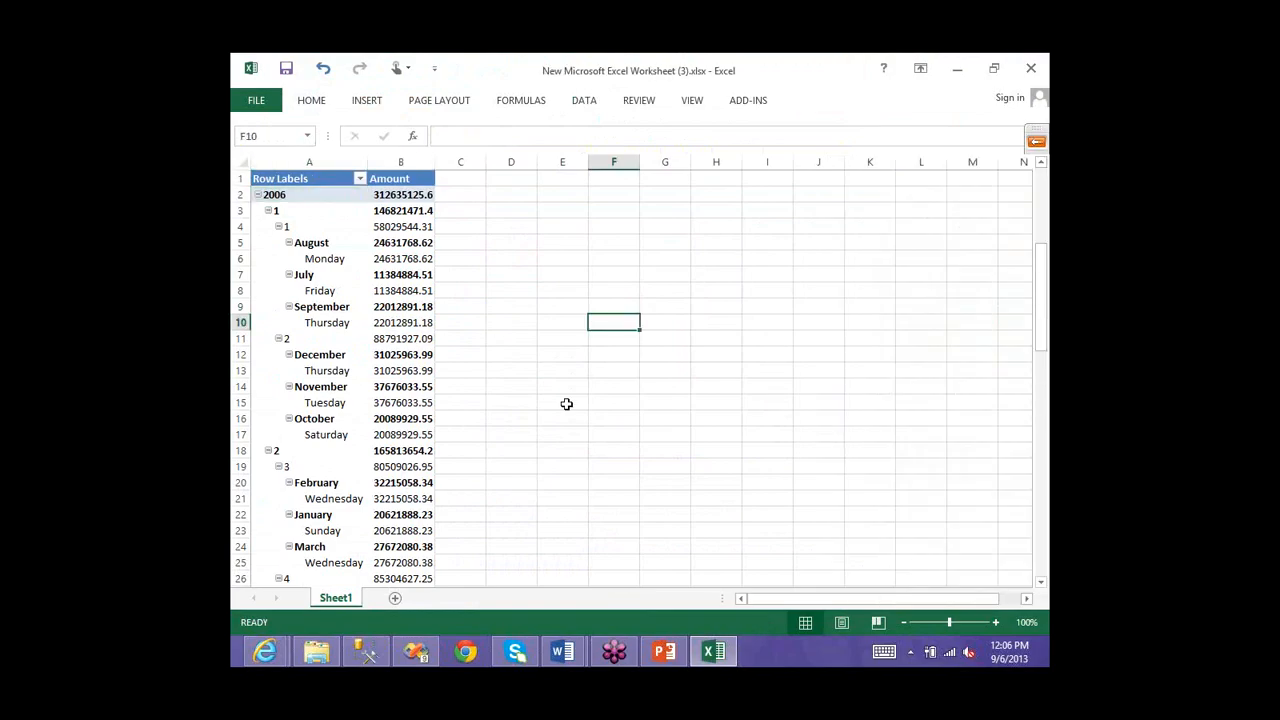
scroll(566, 403, down, 6)
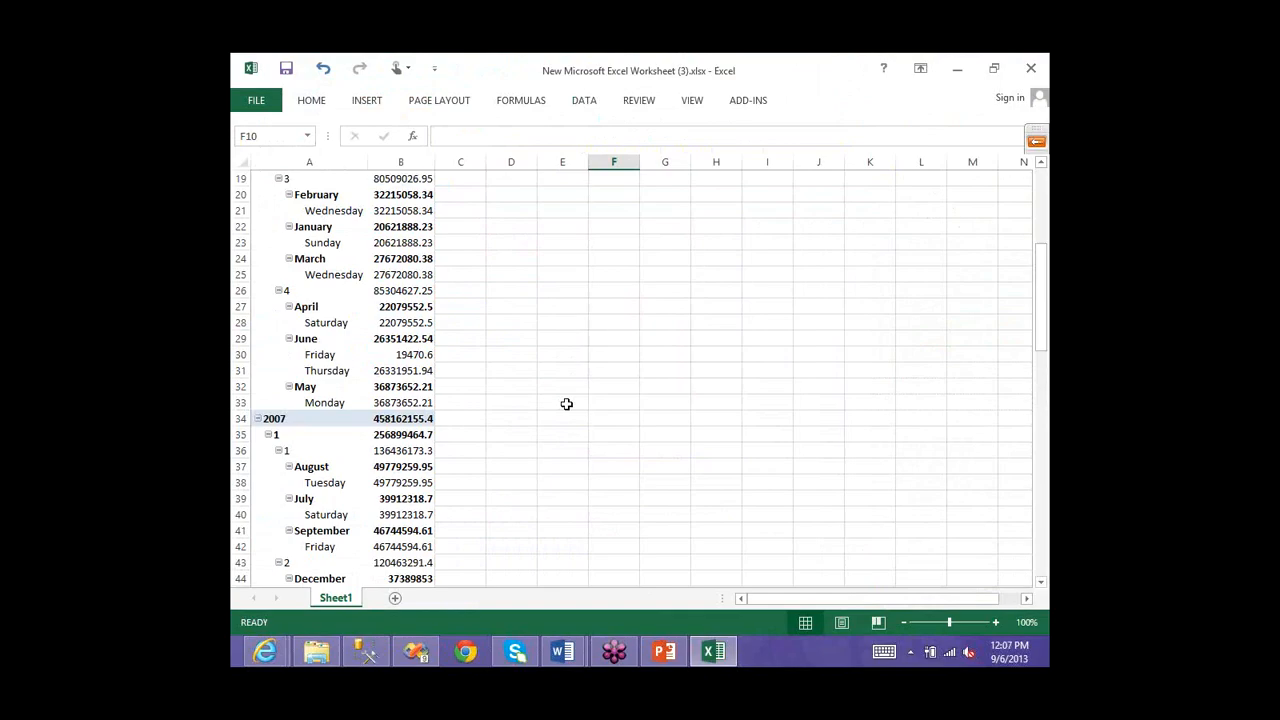
- Reopen the PivotTable field list and collapse the Dim Date fields
click(333, 282)
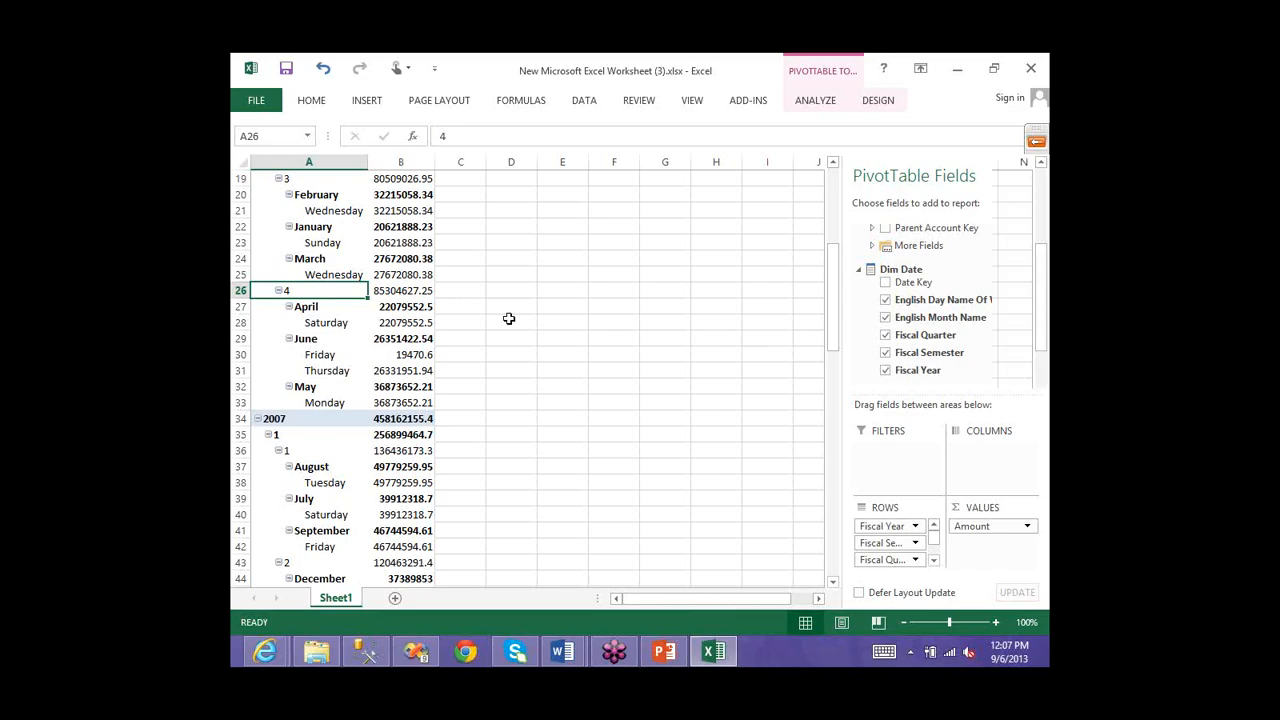
key(Right)
key(Right)
key(Right)
key(Right)
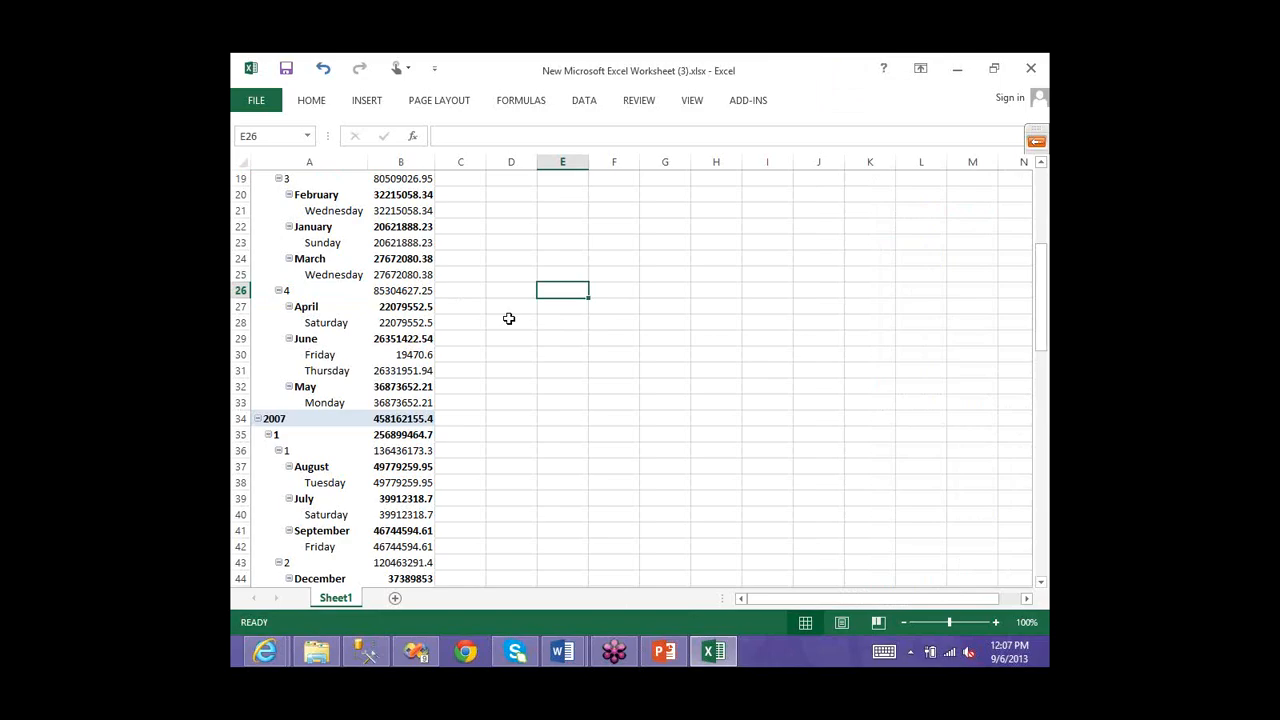
click(408, 290)
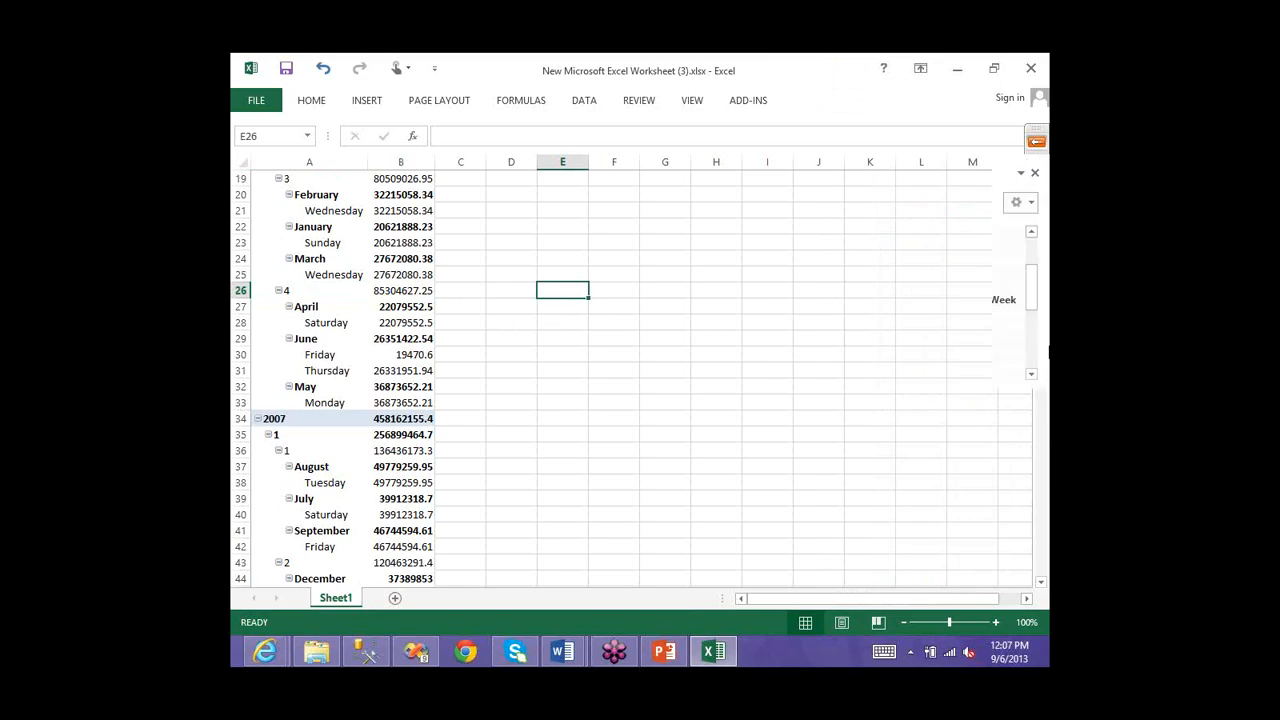
click(859, 270)
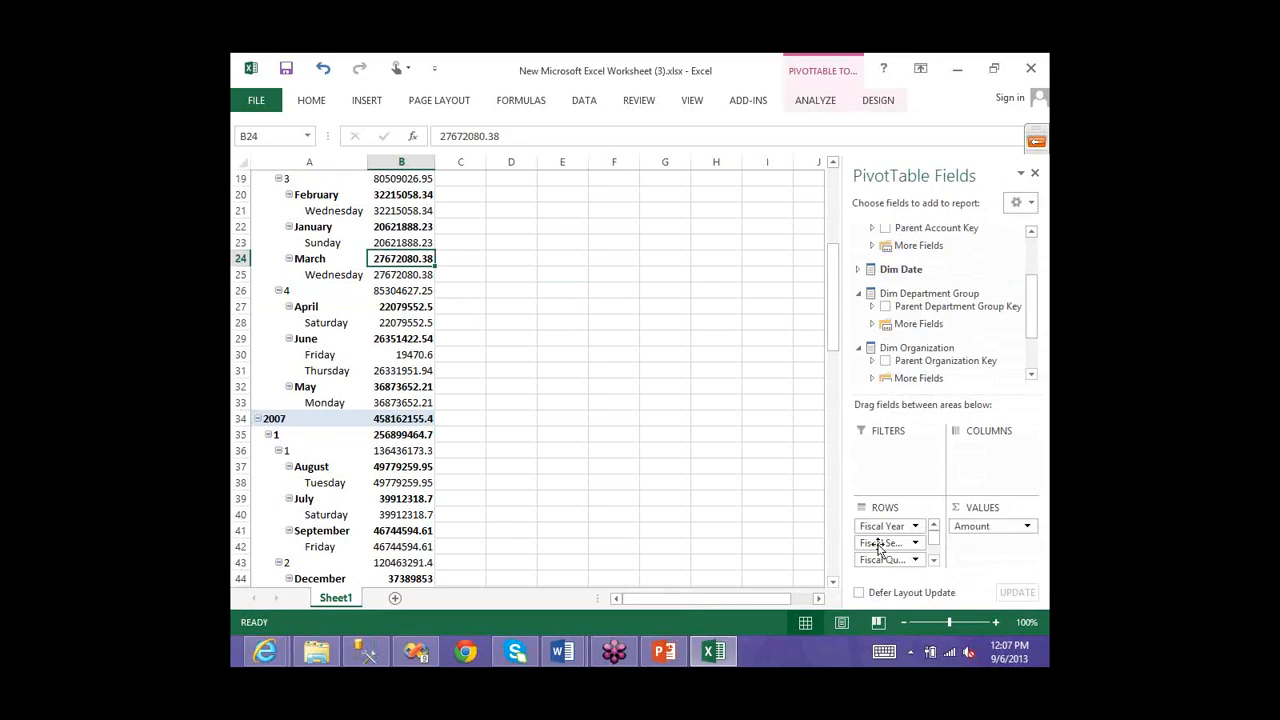
- Review the Corporate, Manufacturing and Sales and Marketing department rows under each weekday
scroll(908, 310, up, 2)
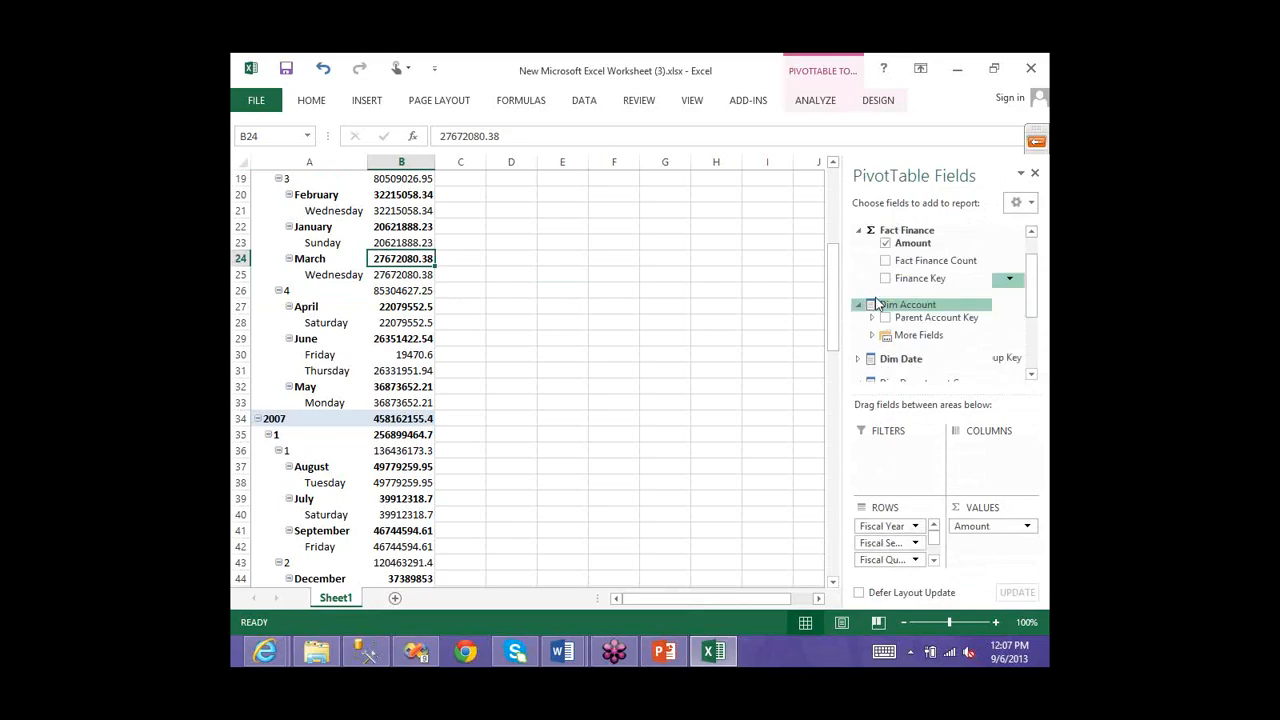
scroll(870, 314, down, 1)
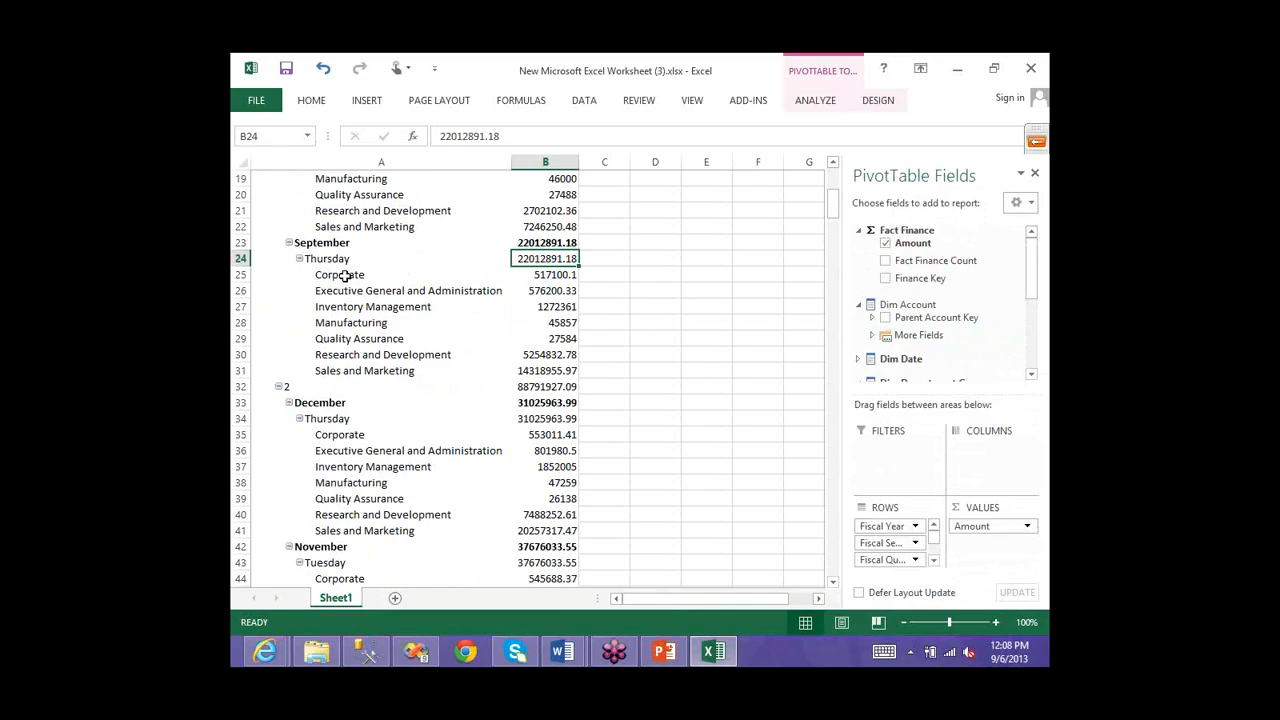
key(Left)
click(362, 375)
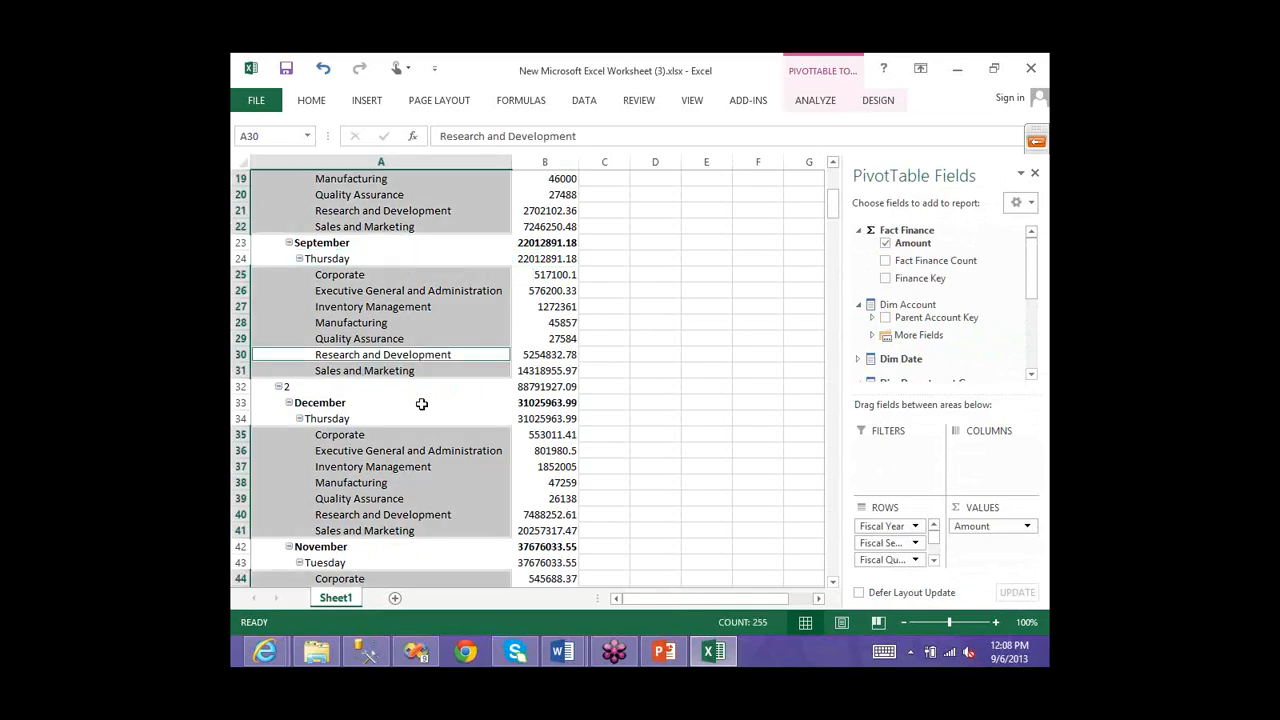
click(424, 414)
scroll(424, 414, down, 1)
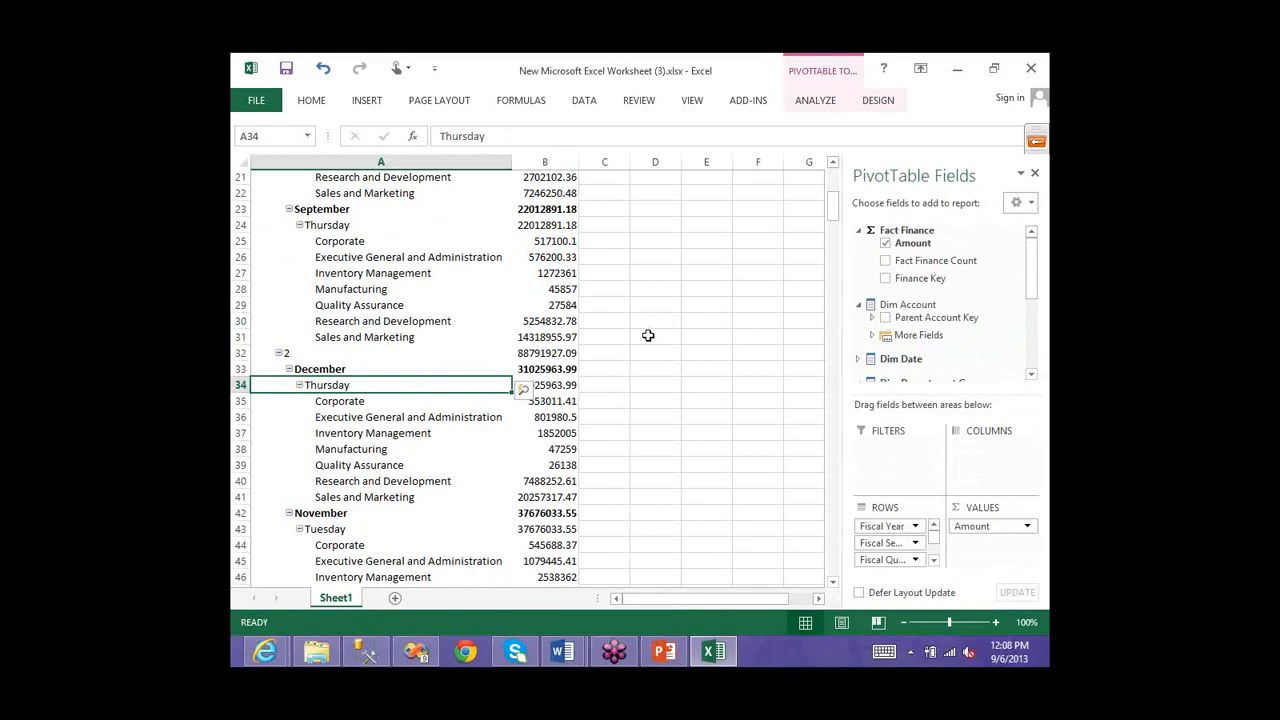
scroll(648, 335, down, 20)
click(650, 338)
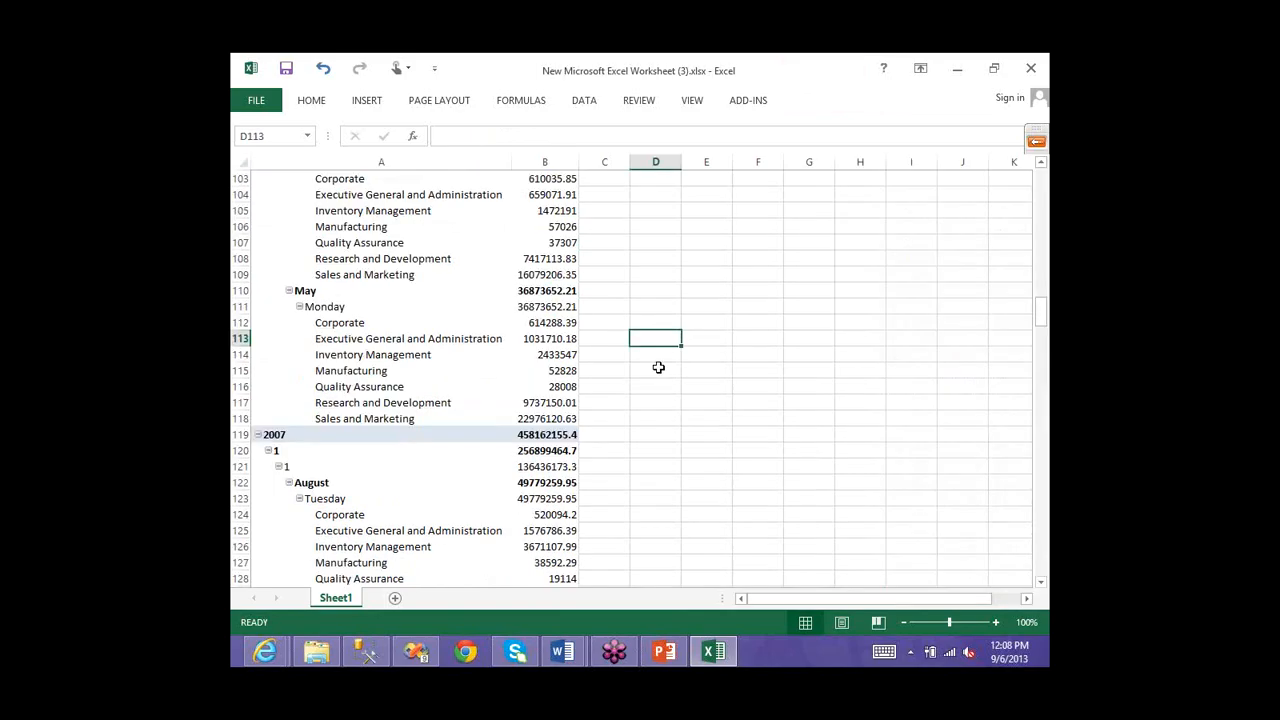
scroll(658, 367, down, 2)
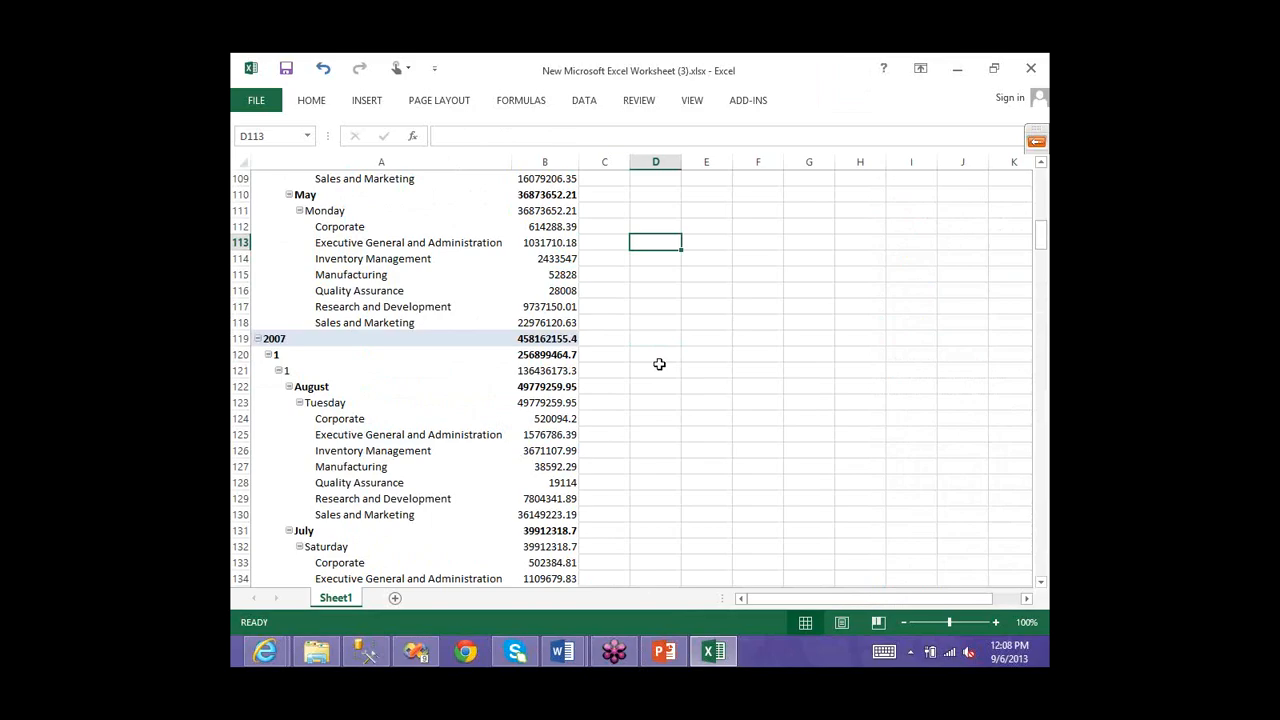
scroll(454, 272, up, 20)
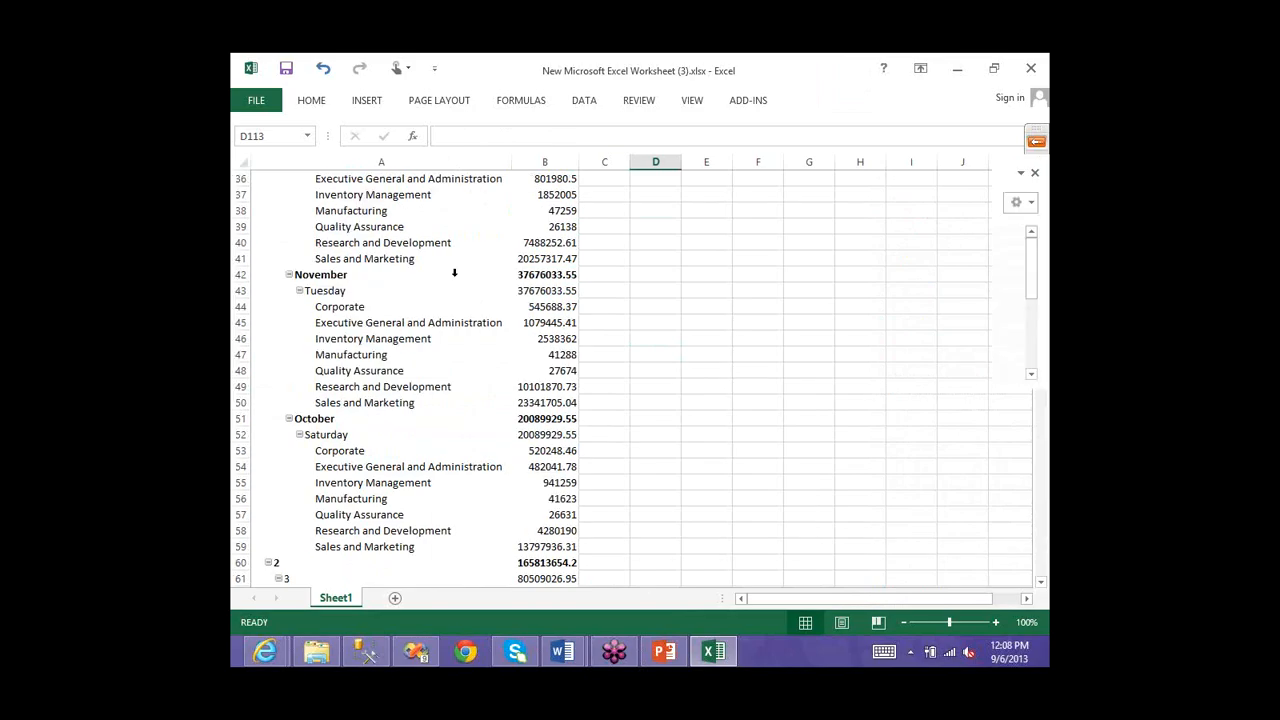
scroll(454, 272, up, 9)
click(454, 272)
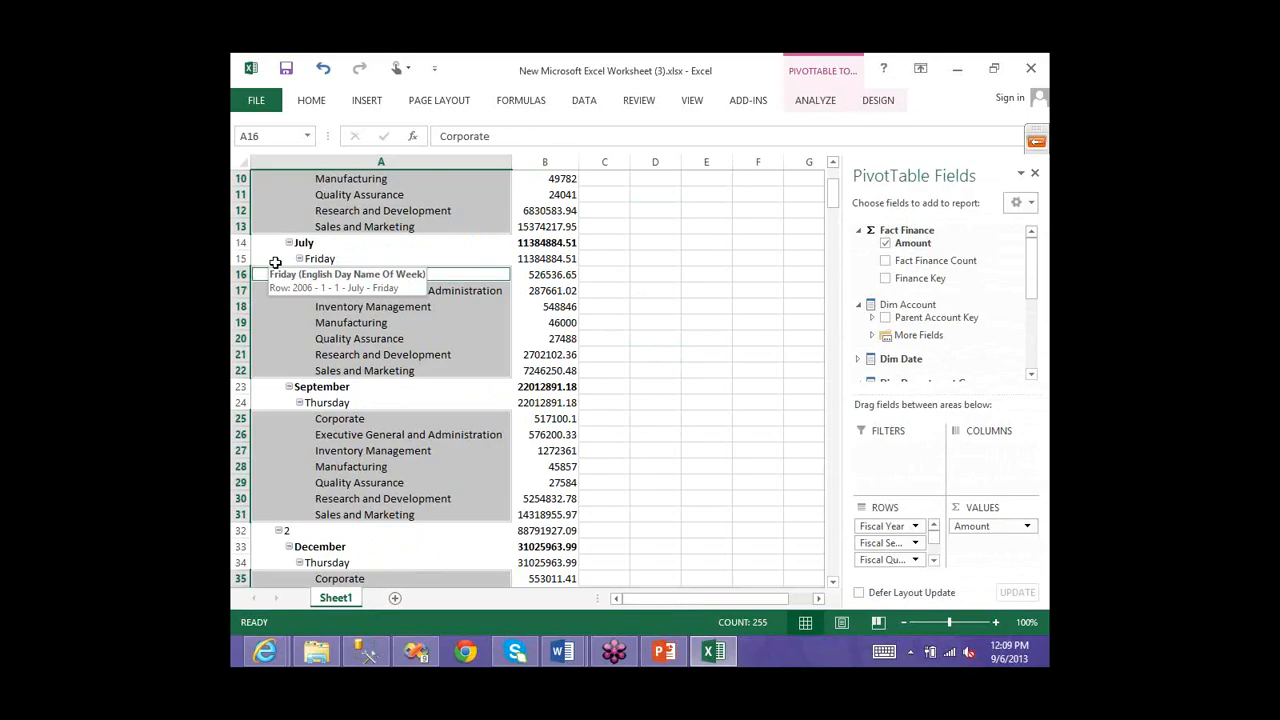
- Deselect the PivotTable and scroll through the weekday-by-department Amount breakdown
click(946, 73)
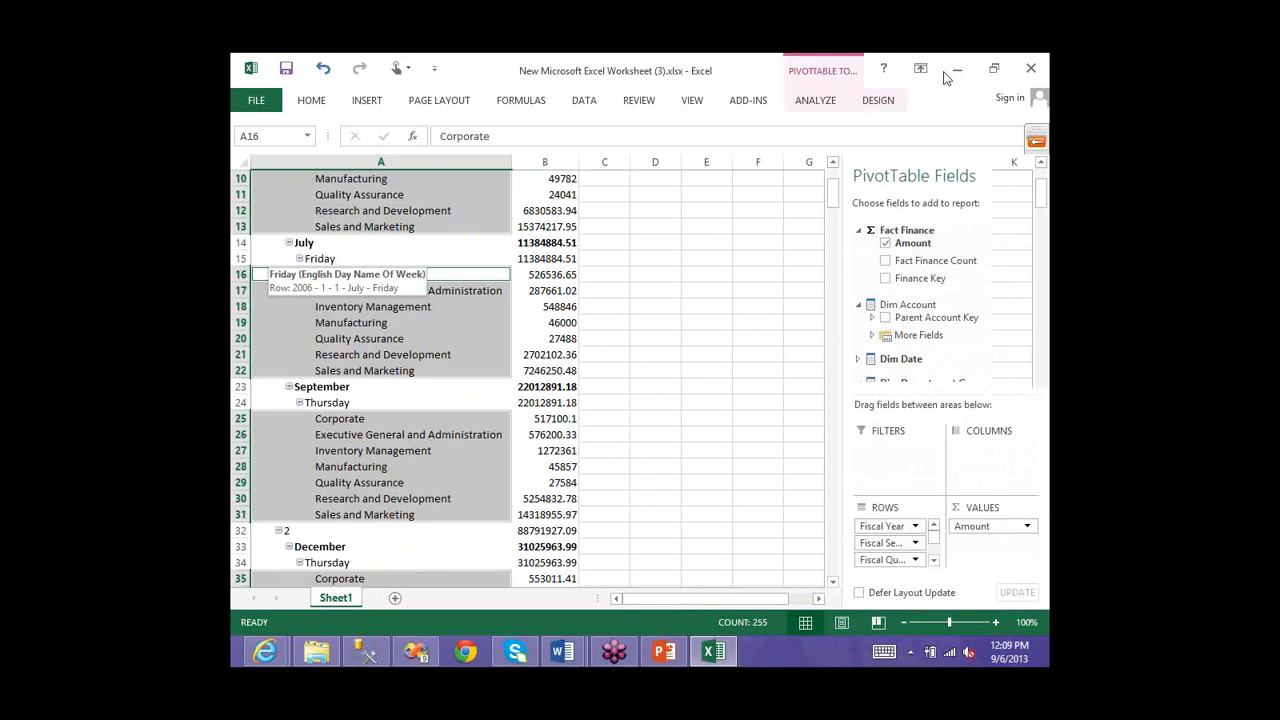
click(655, 306)
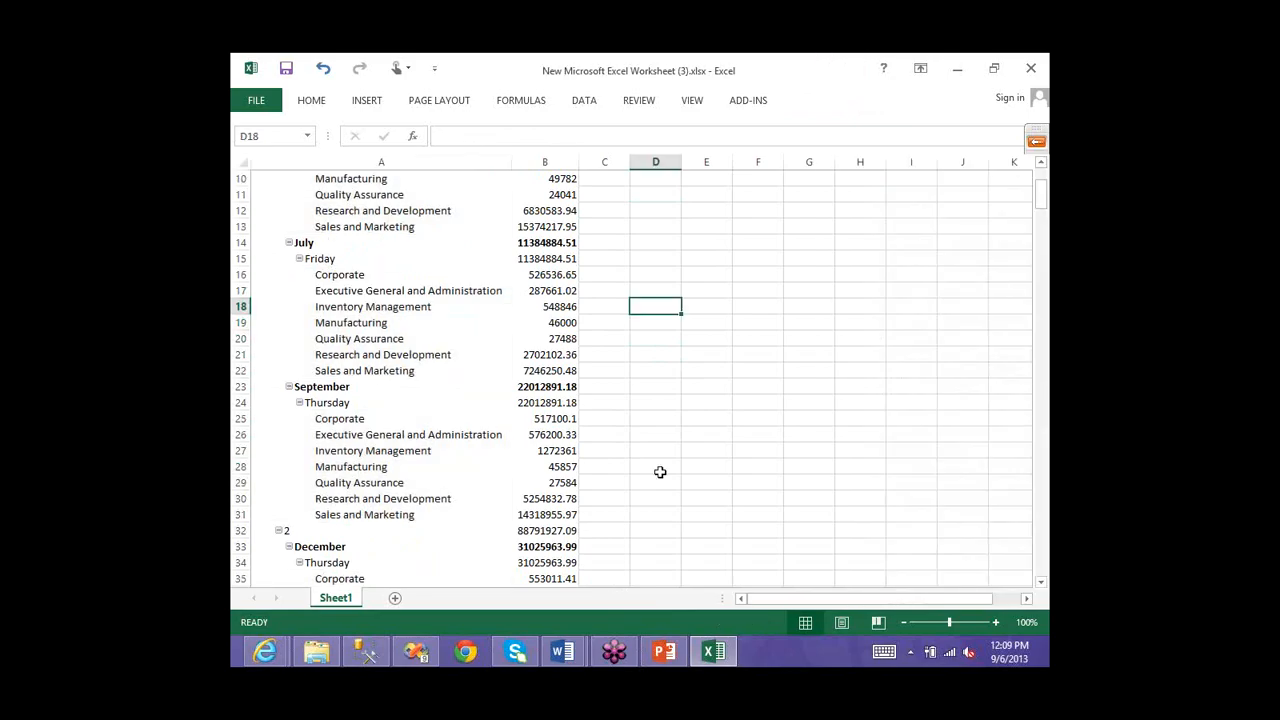
scroll(660, 472, down, 5)
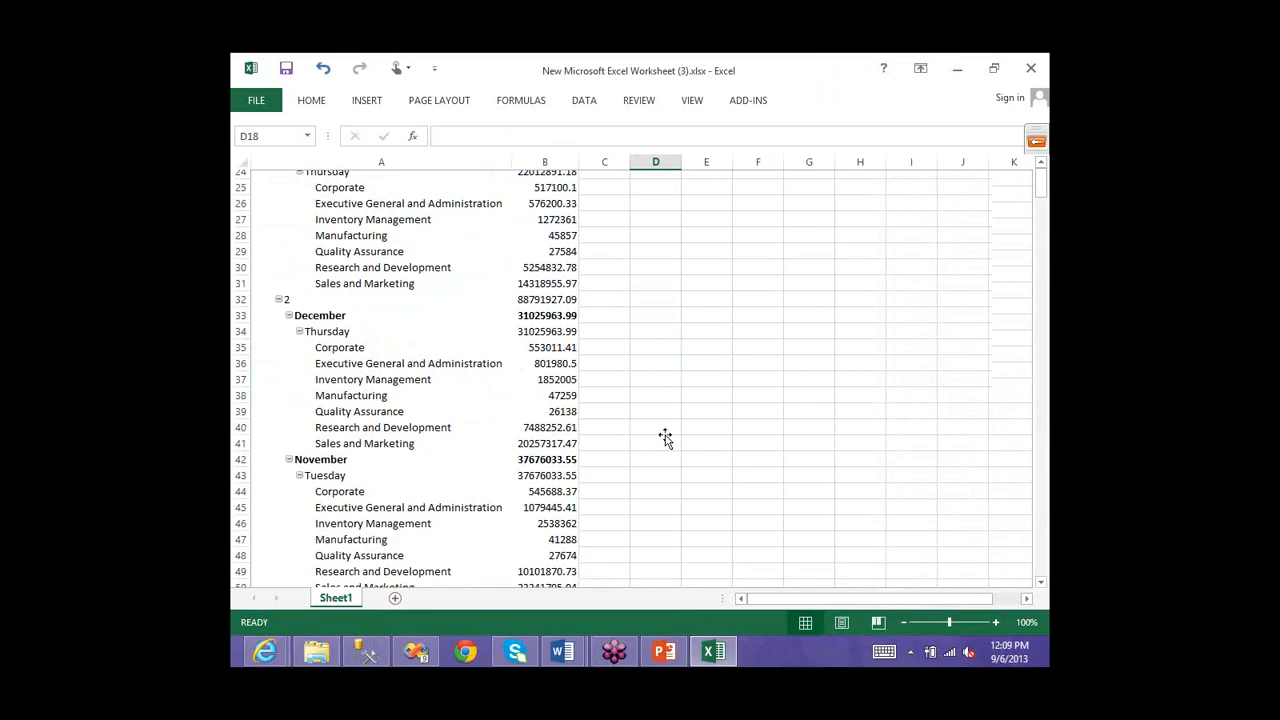
scroll(660, 430, up, 8)
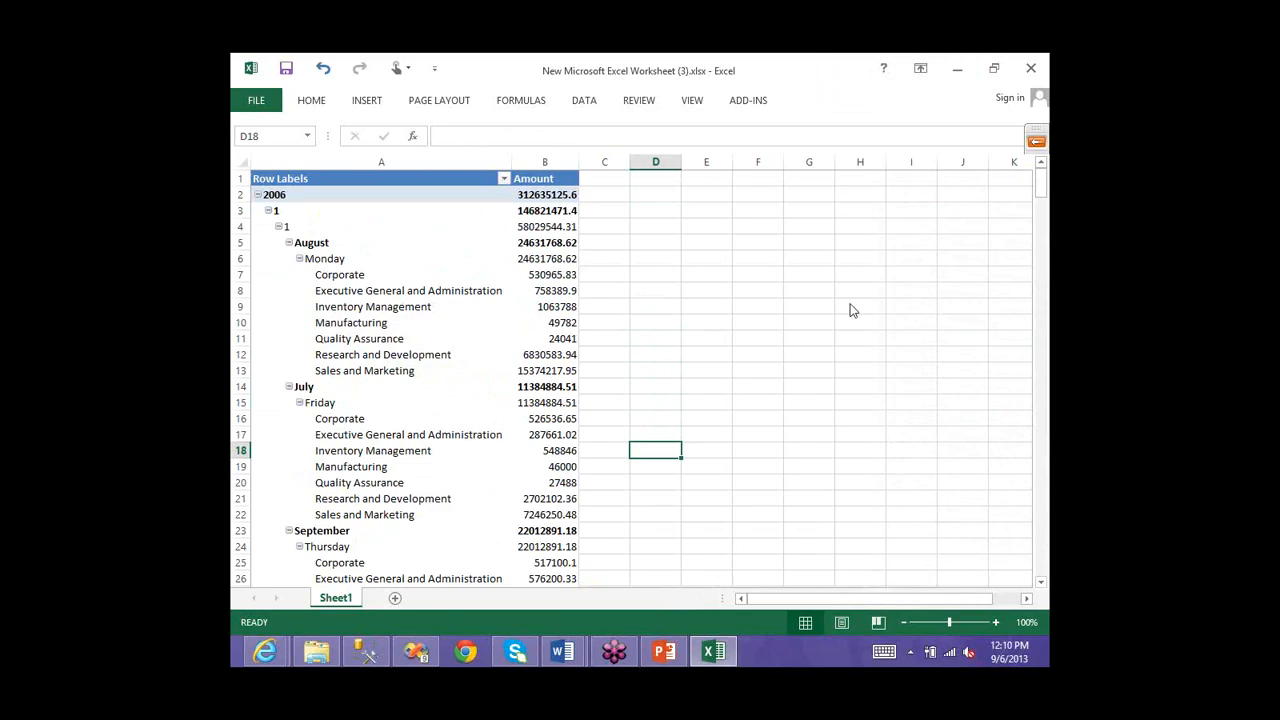
- Expand the GoToTraining control panel and switch to the Windows Start screen
right_click(912, 358)
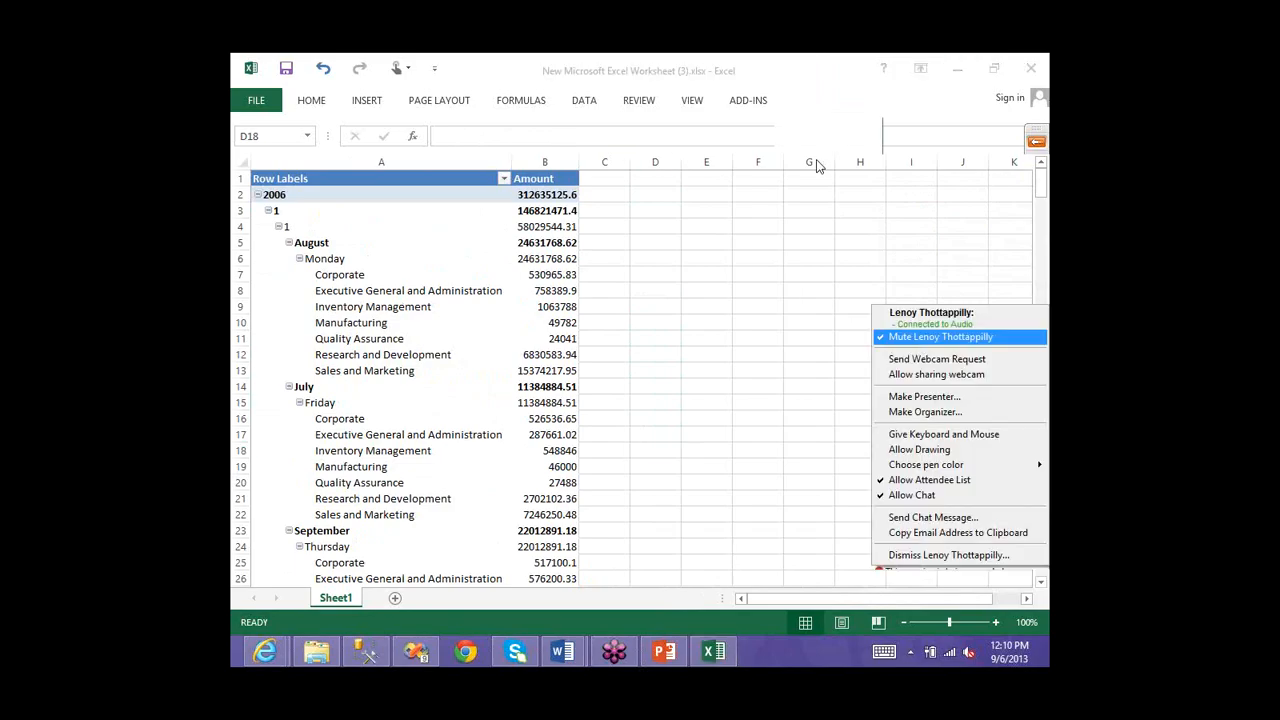
click(820, 150)
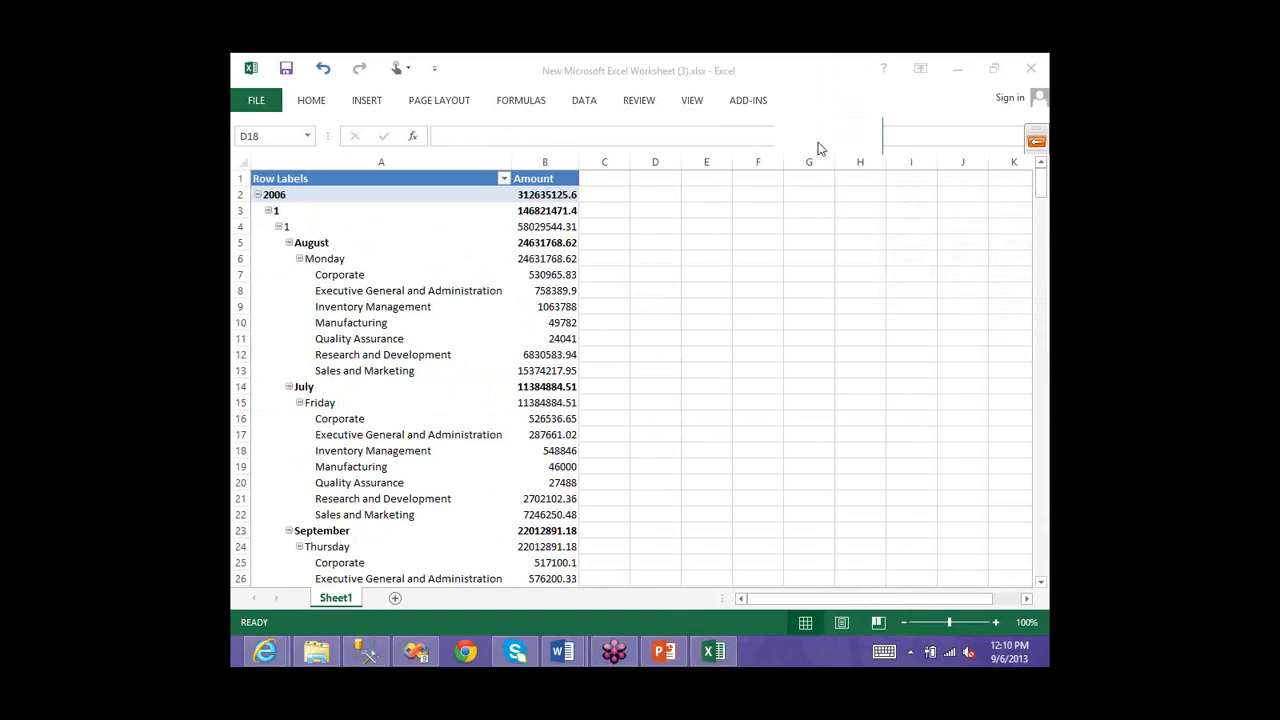
click(1037, 142)
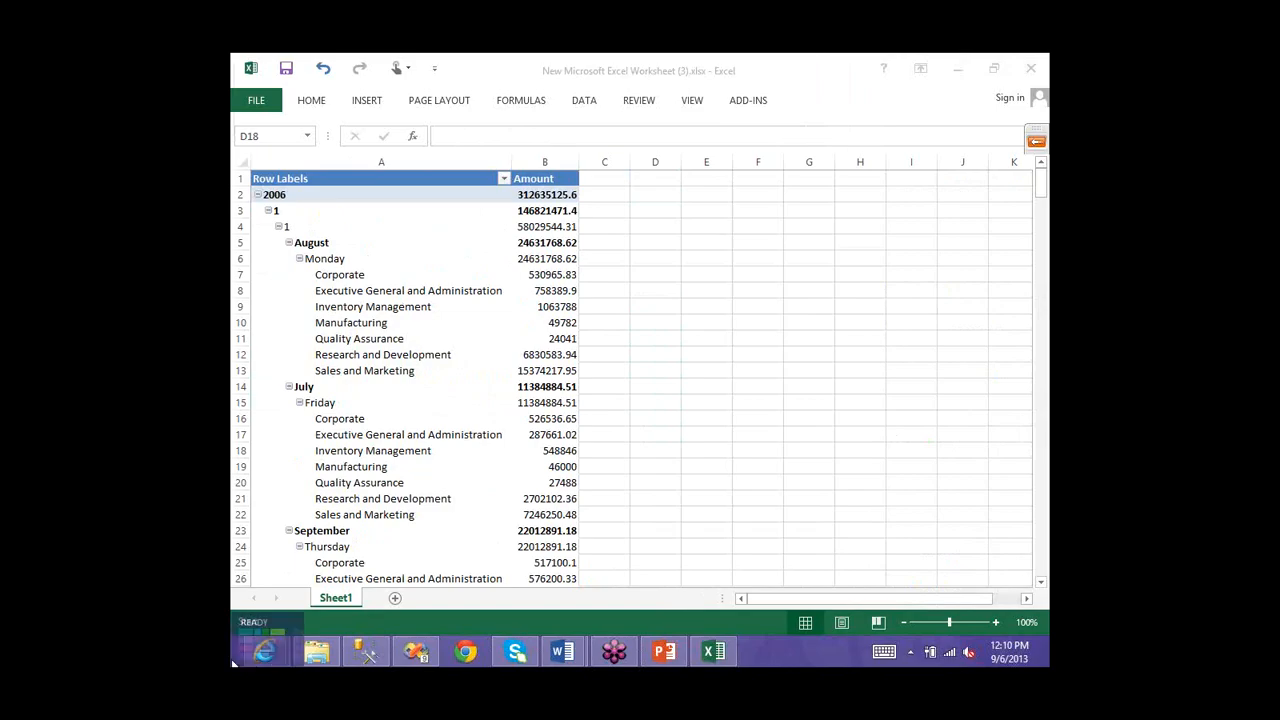
mouse_move(233, 660)
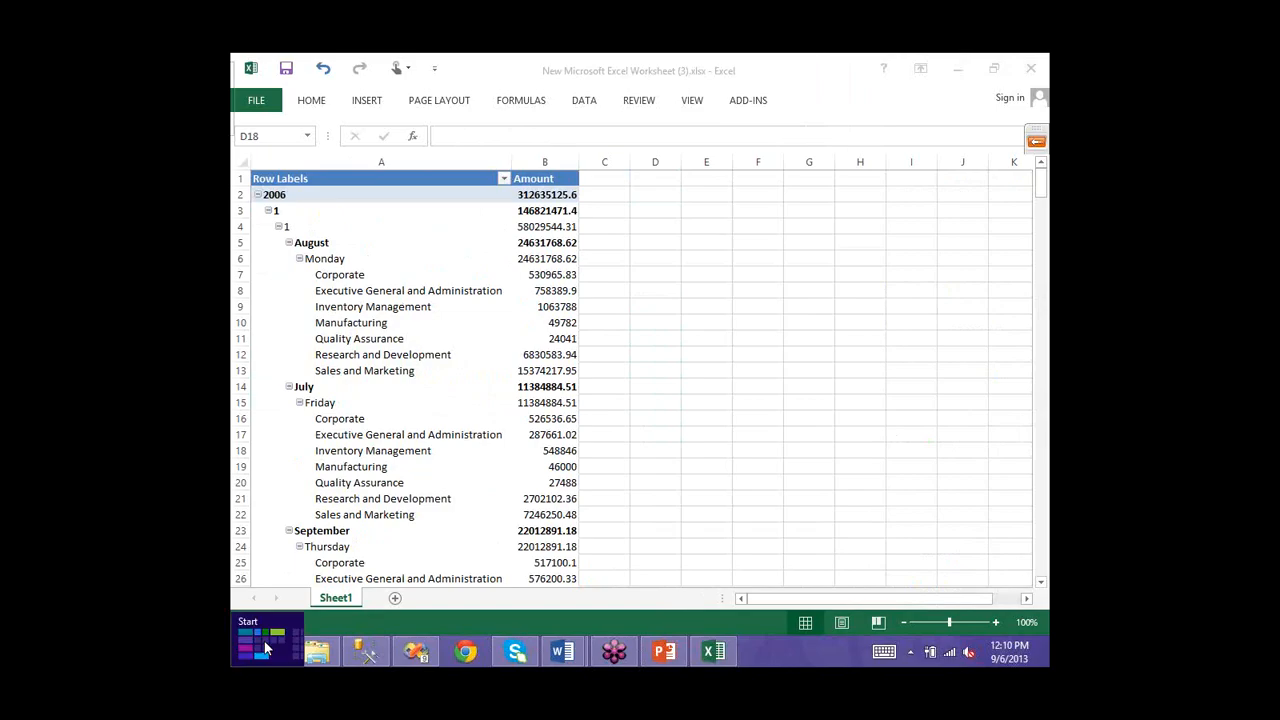
click(266, 650)
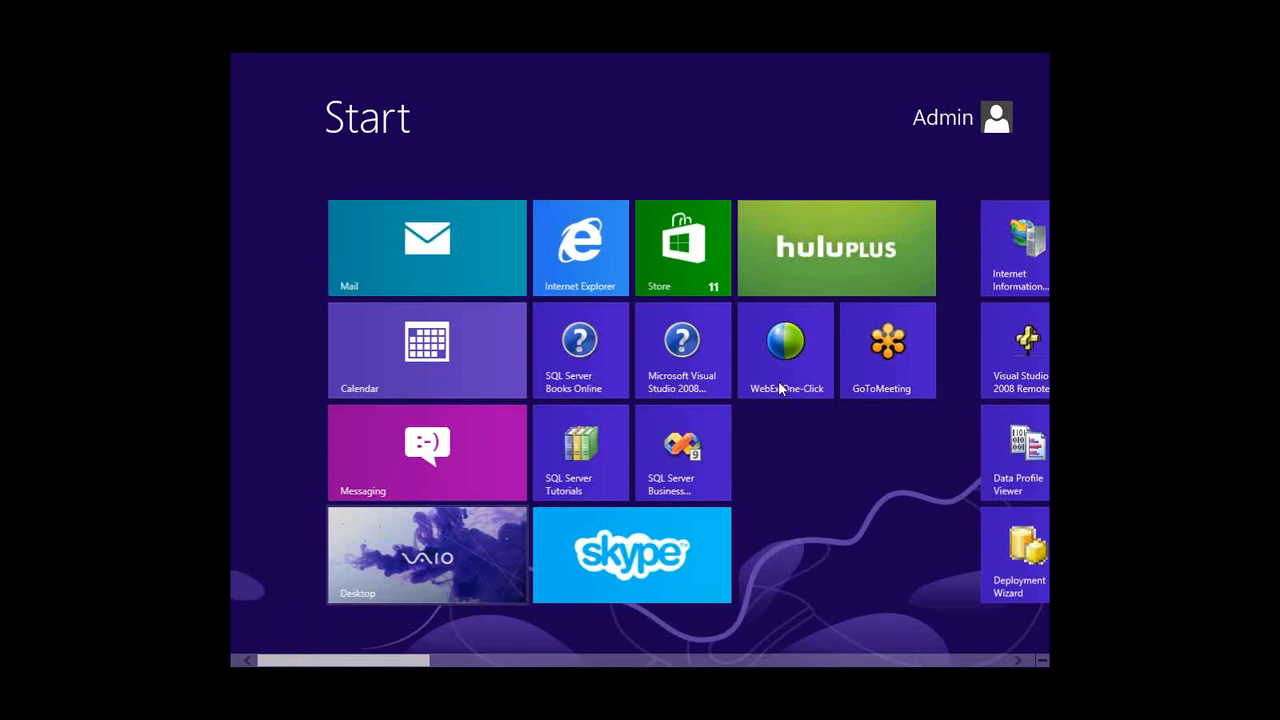
- Start a TeamViewer remote control session to the partner's ID, authenticating with their password
scroll(643, 395, down, 5)
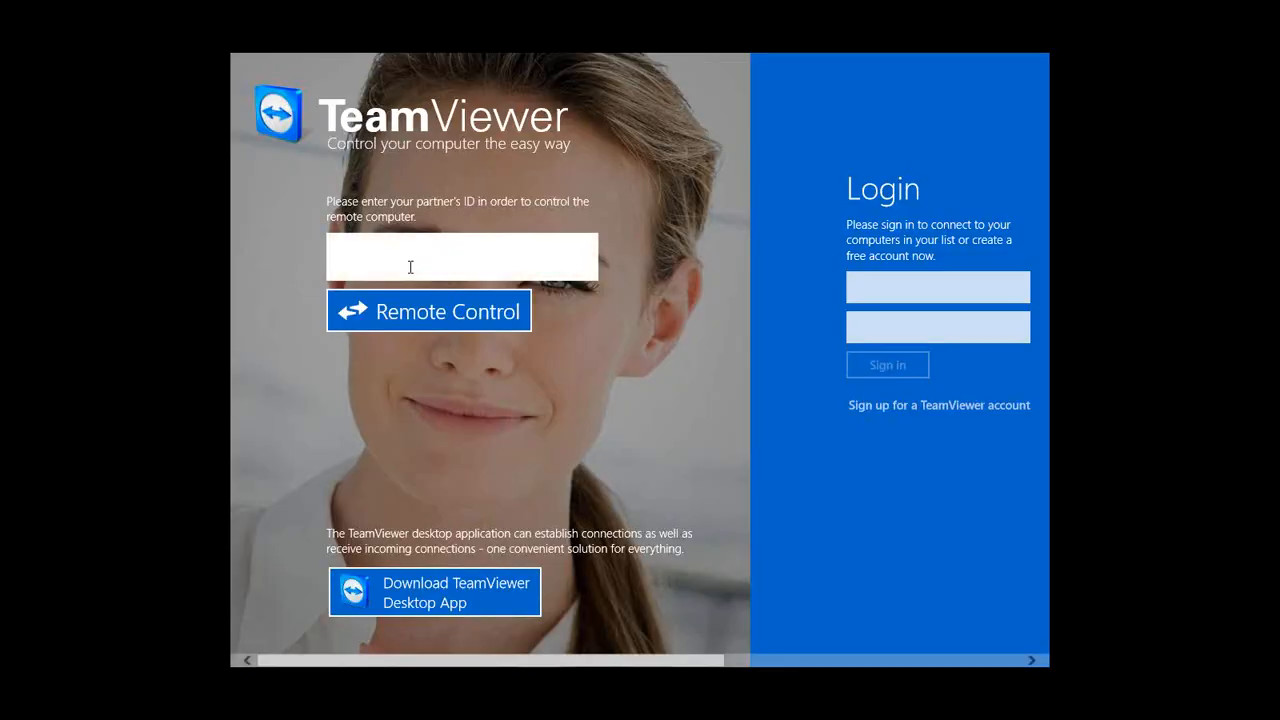
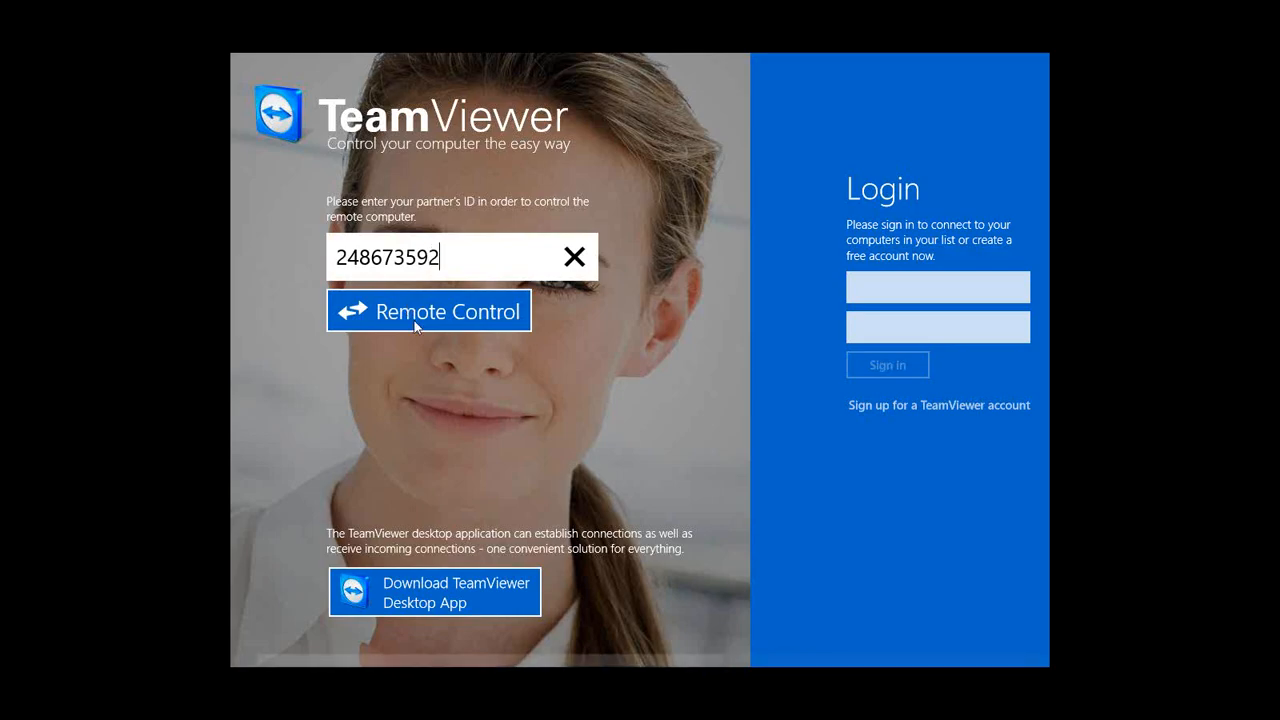
click(415, 321)
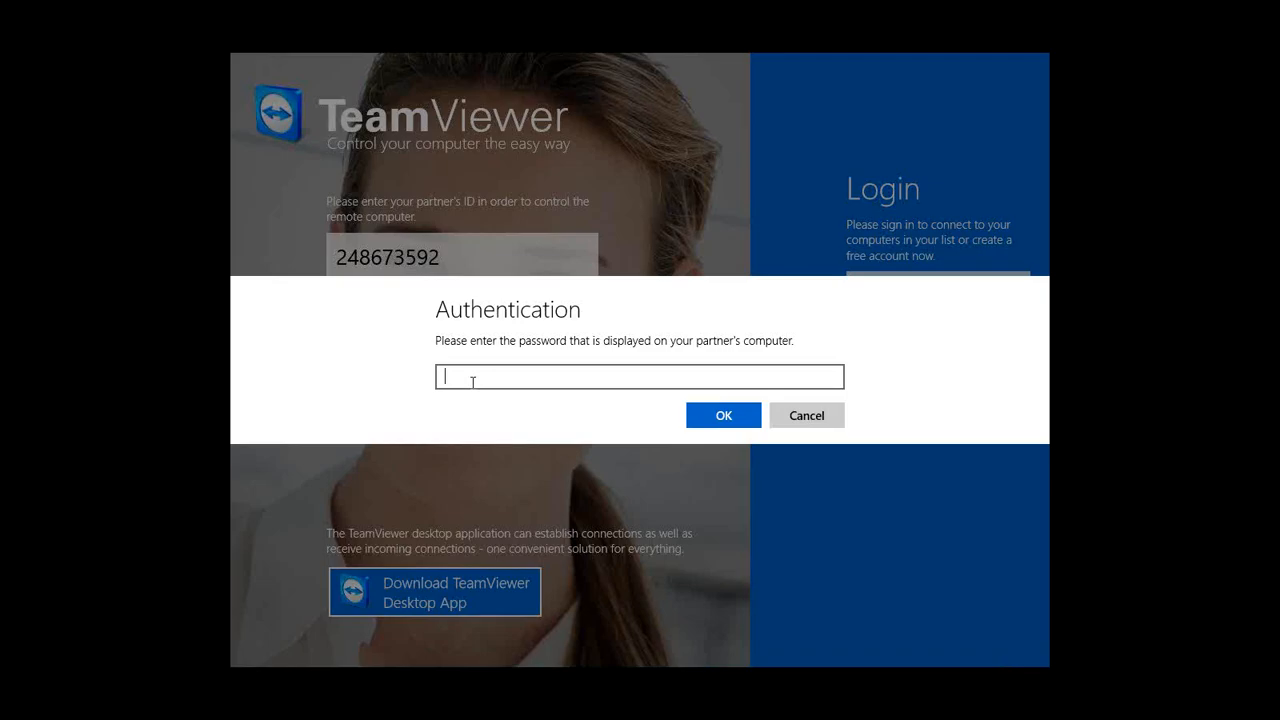
text(••••)
click(715, 425)
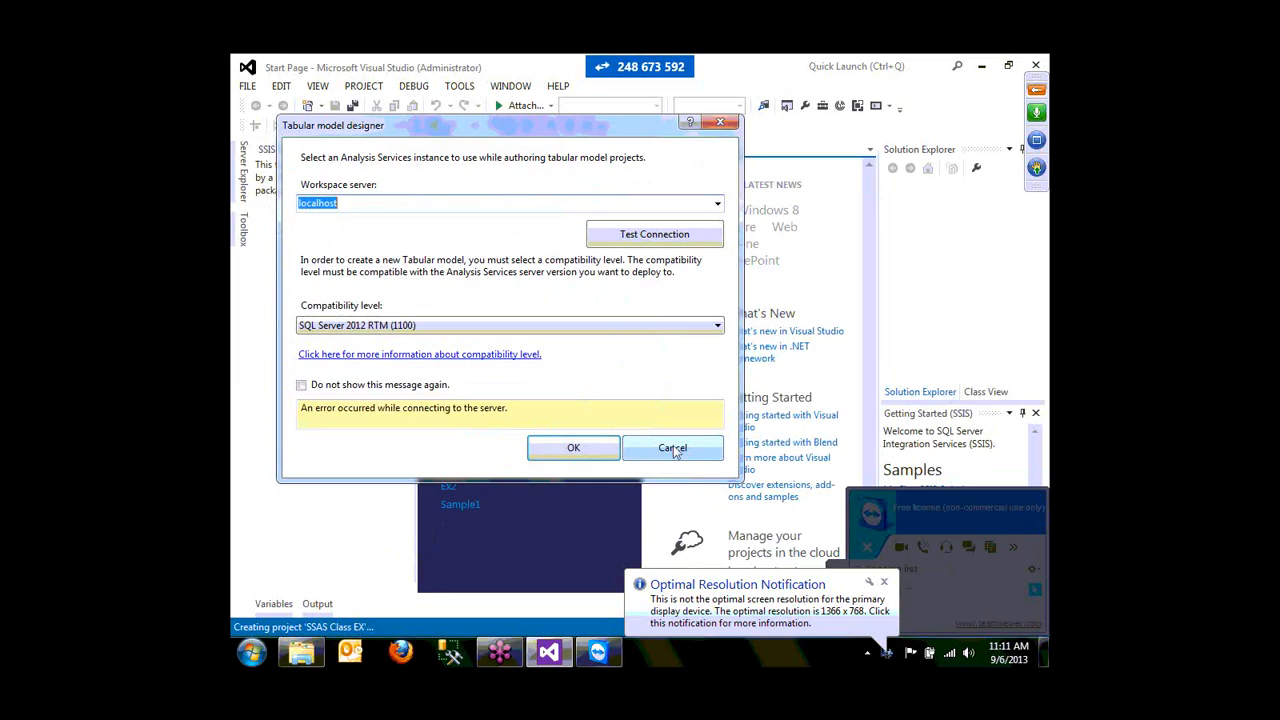
- Dismiss the Tabular server prompt and create an Analysis Services Multidimensional project, MultidimensionalProject1
click(673, 449)
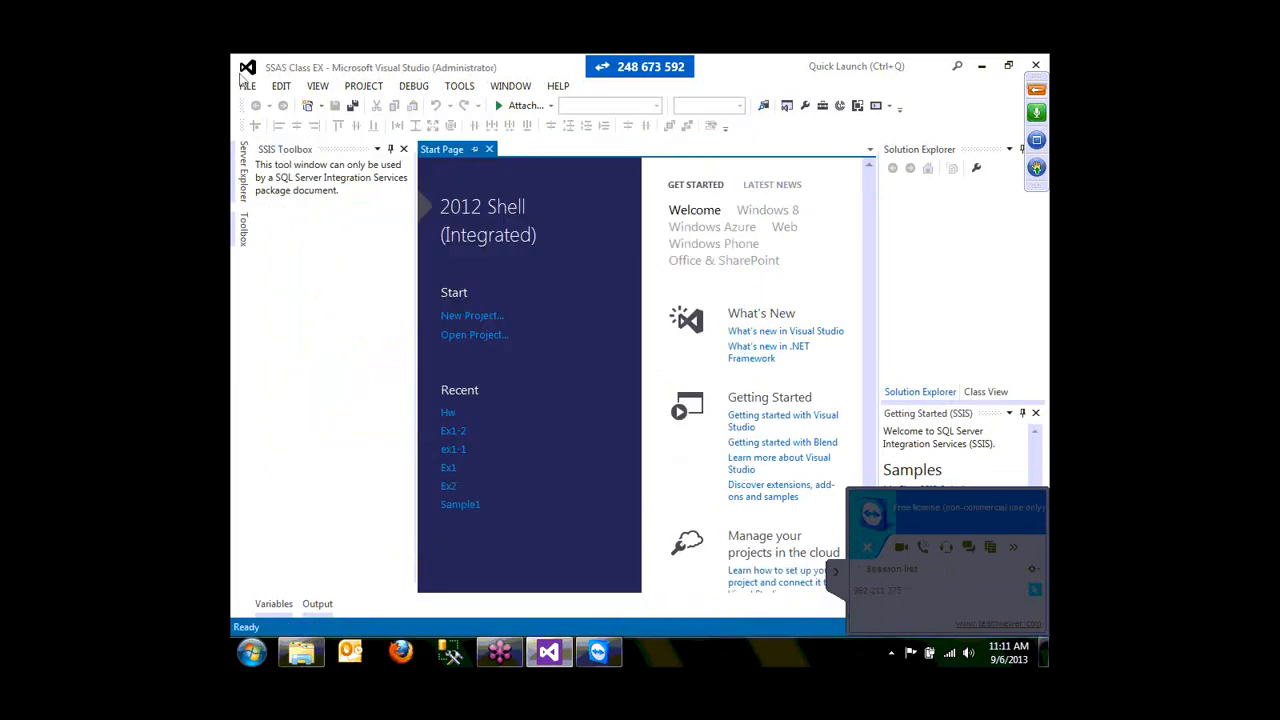
click(246, 86)
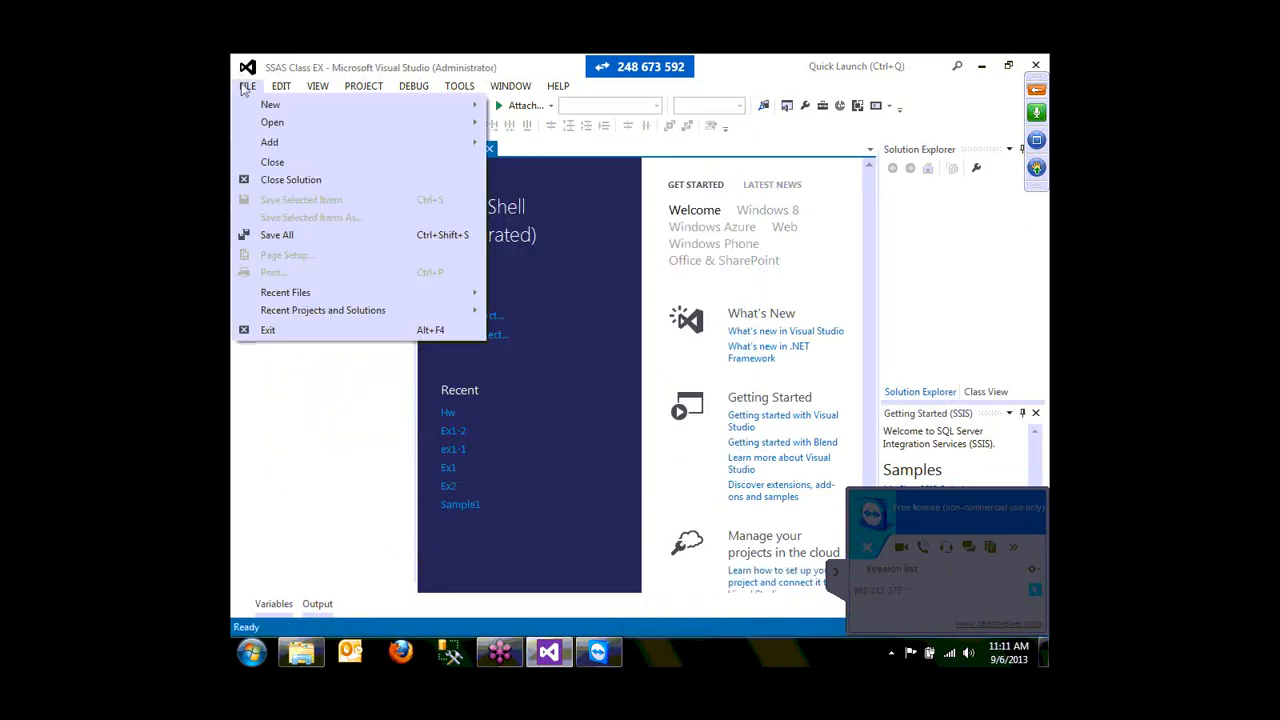
mouse_move(470, 122)
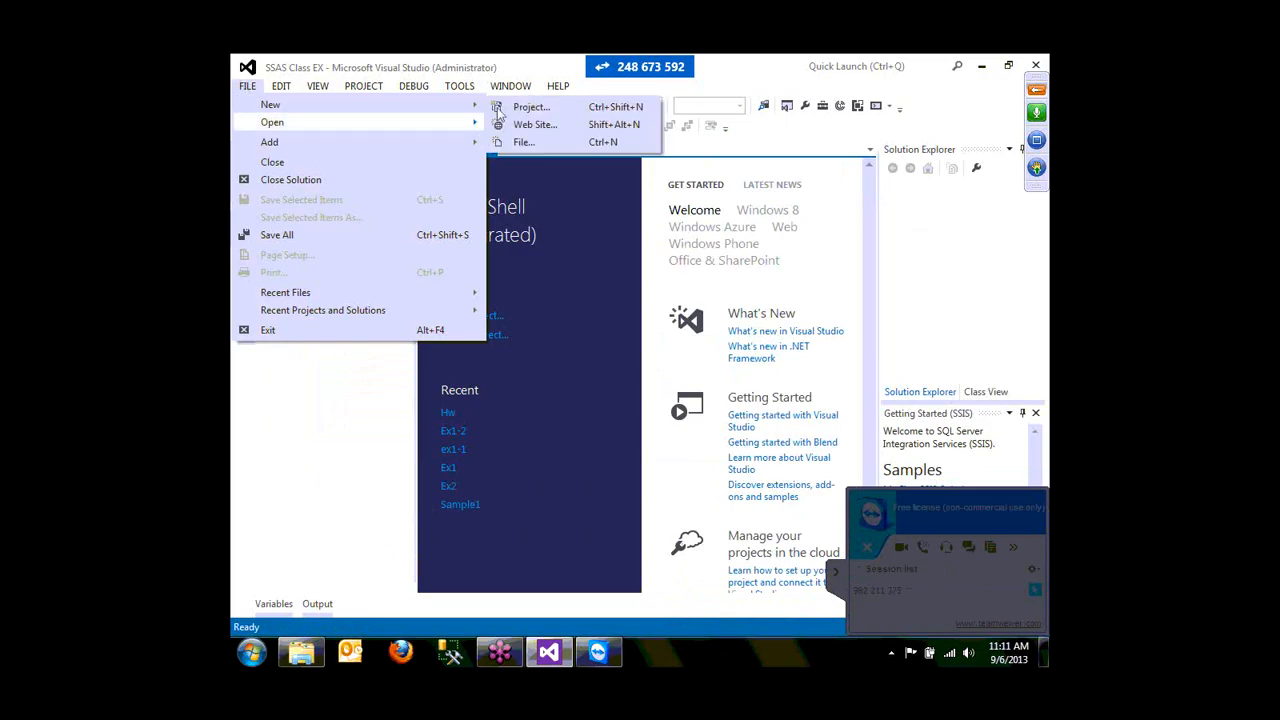
click(505, 107)
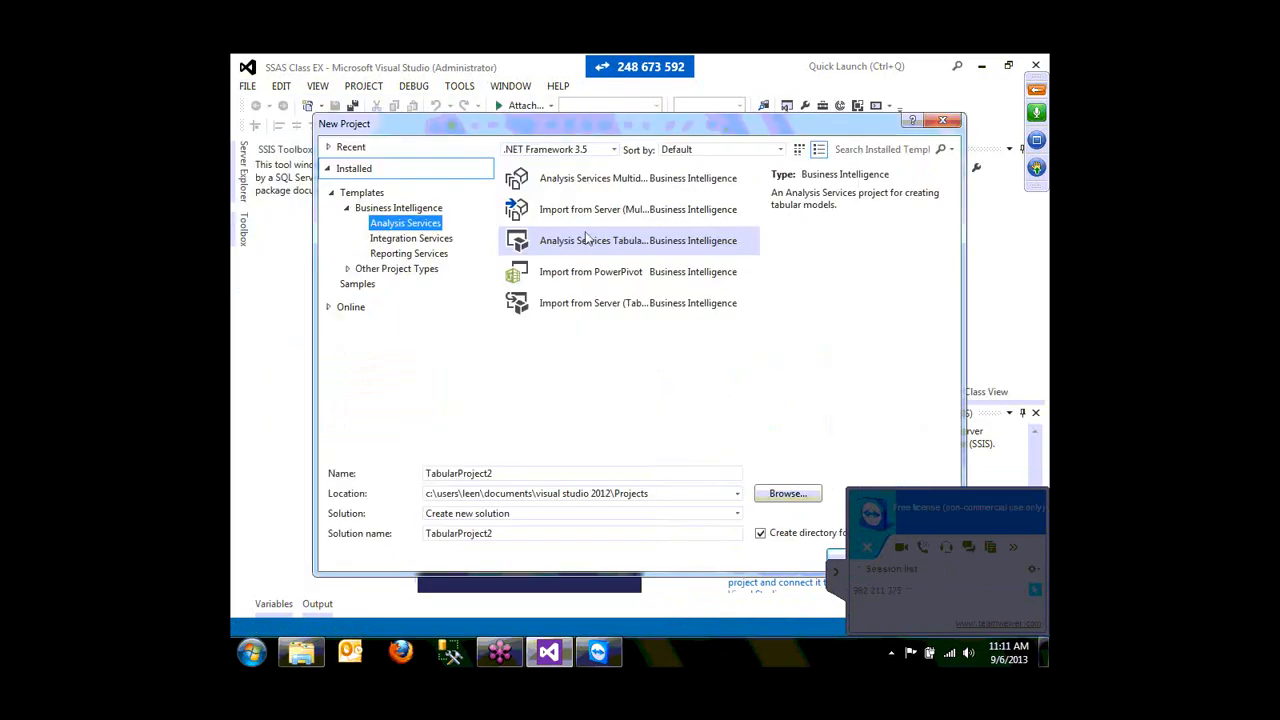
click(630, 181)
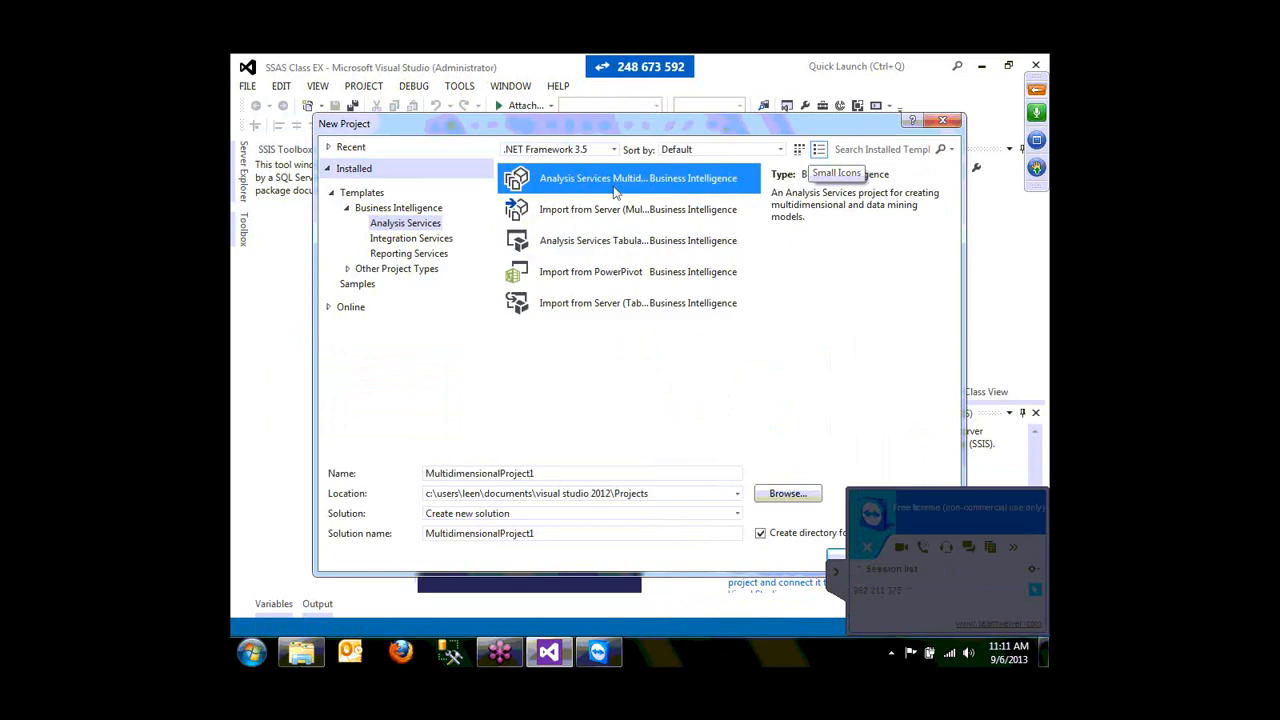
click(799, 149)
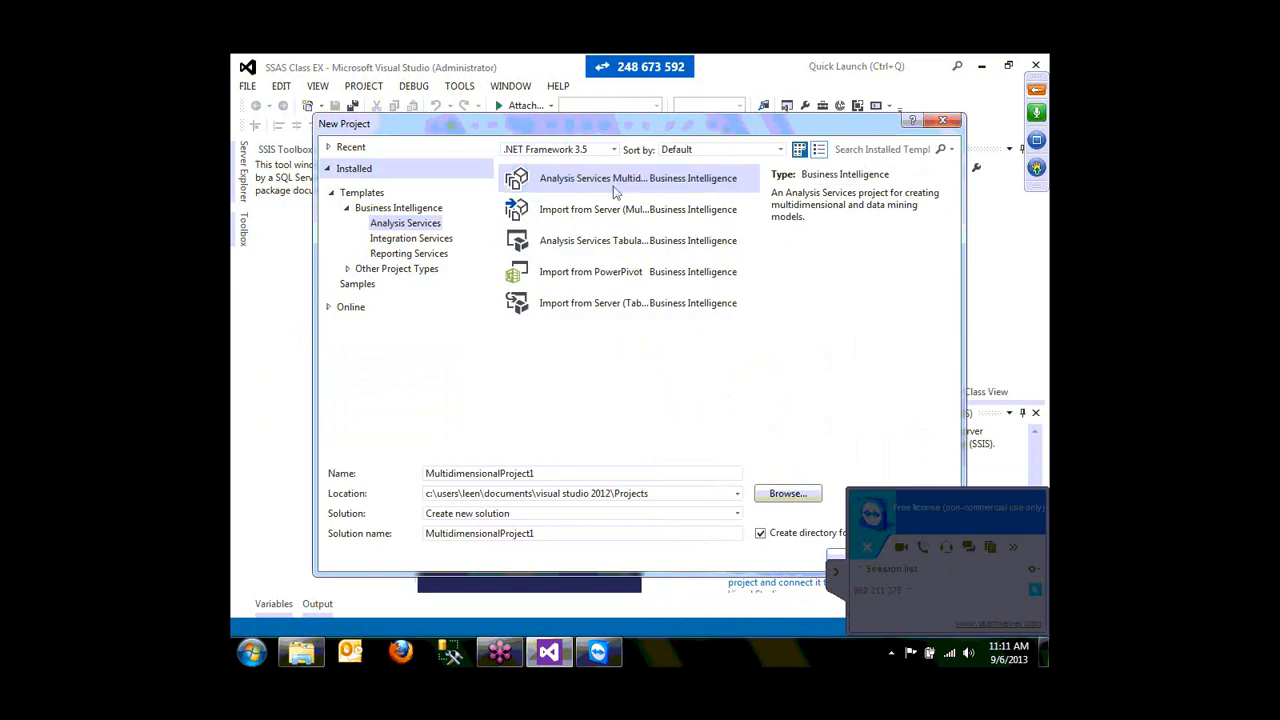
click(819, 149)
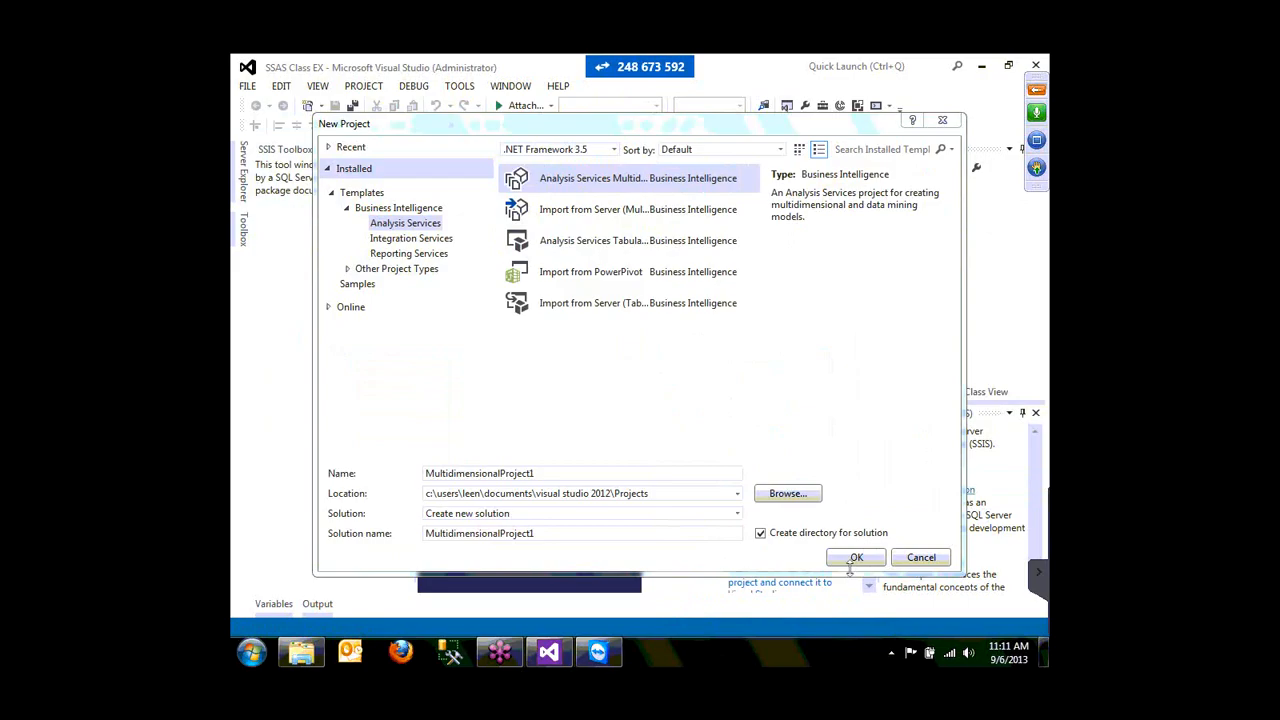
click(856, 561)
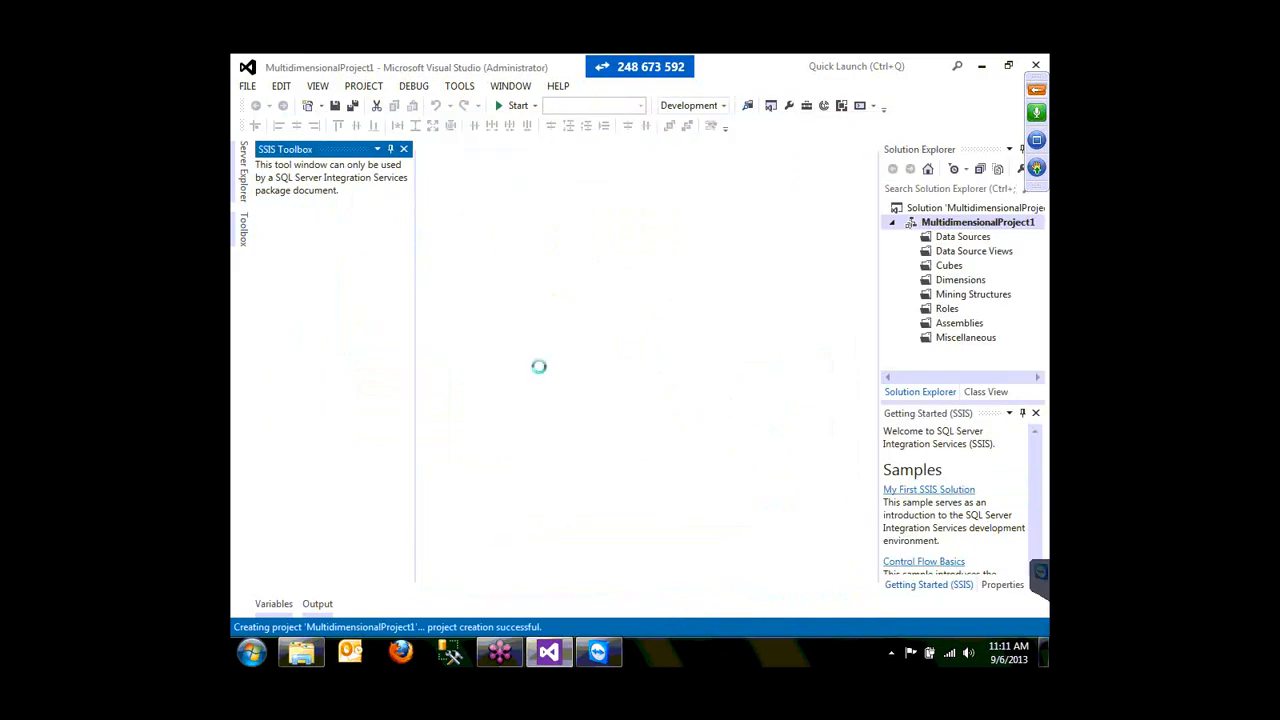
- Define and successfully test a new connection to the AdventureWorksDW2008R2 database
click(971, 239)
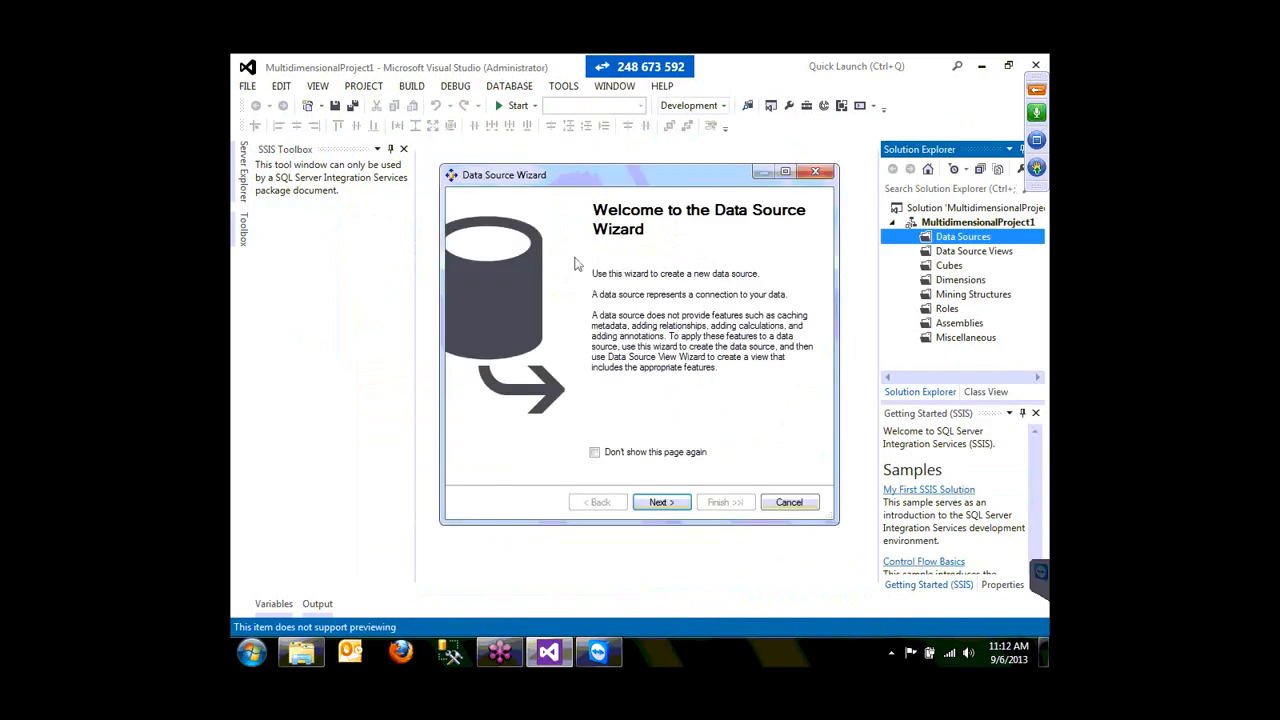
click(660, 503)
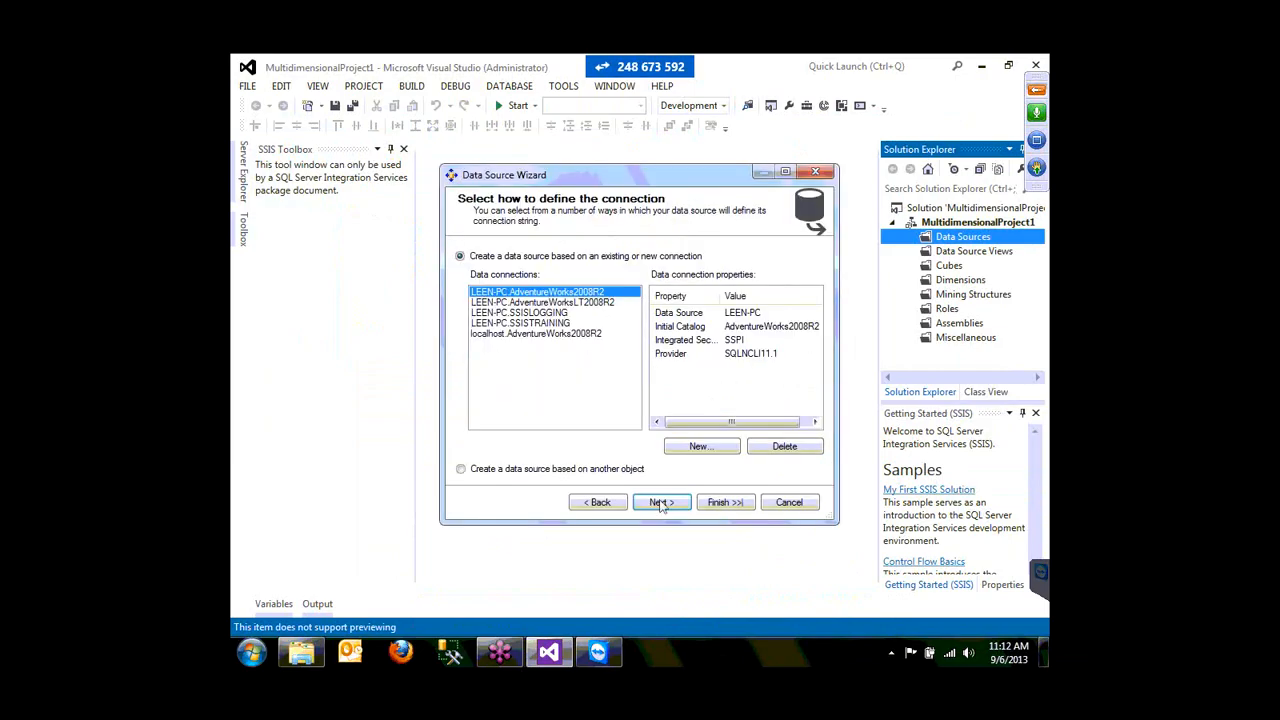
click(700, 447)
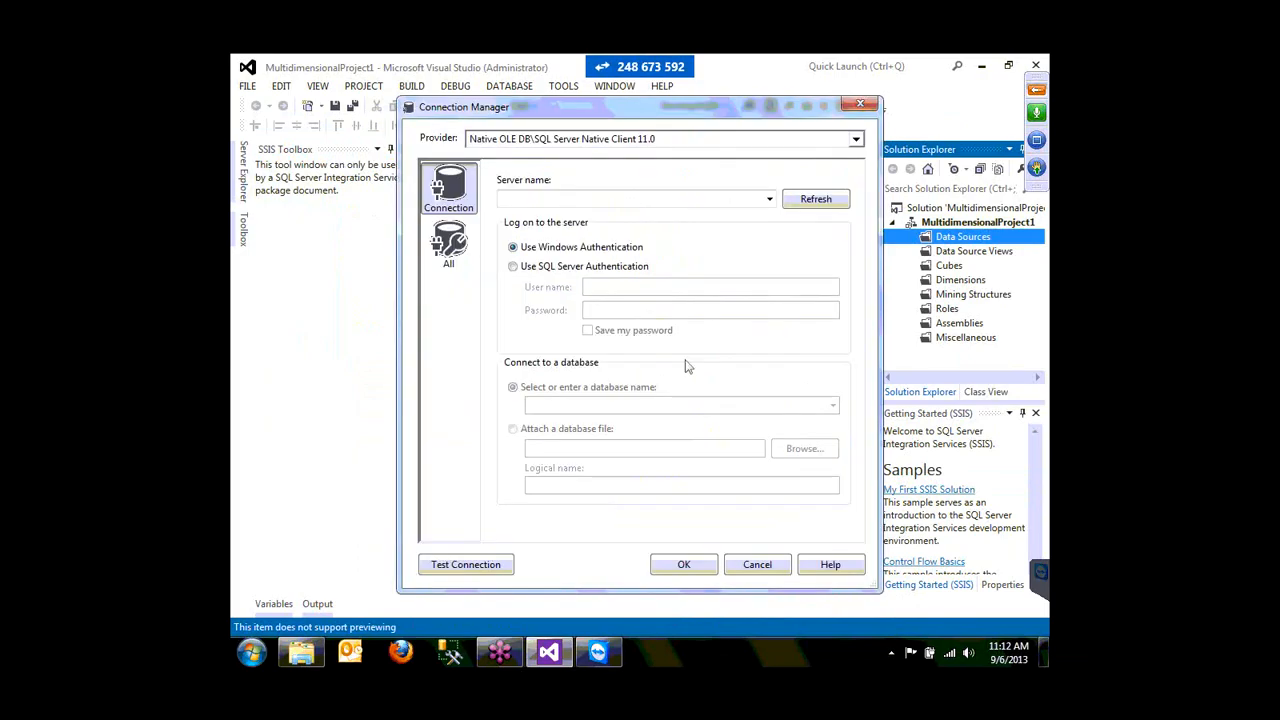
click(673, 200)
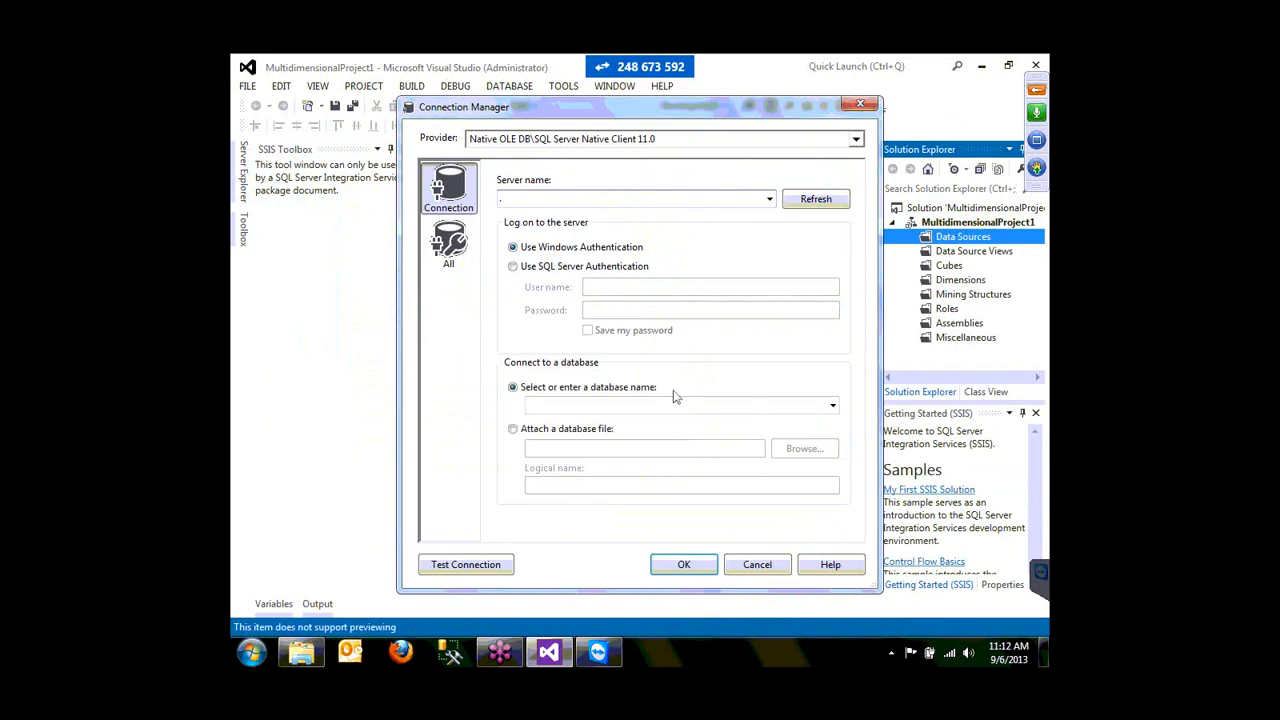
click(832, 404)
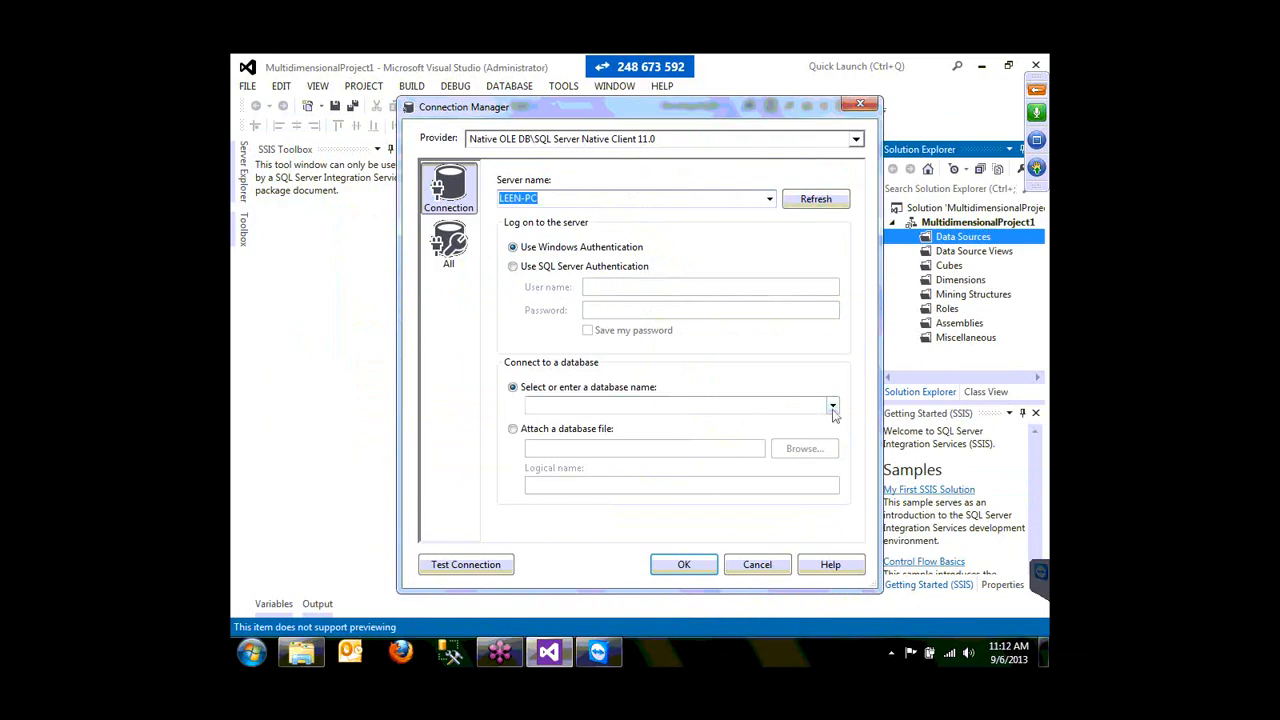
click(832, 406)
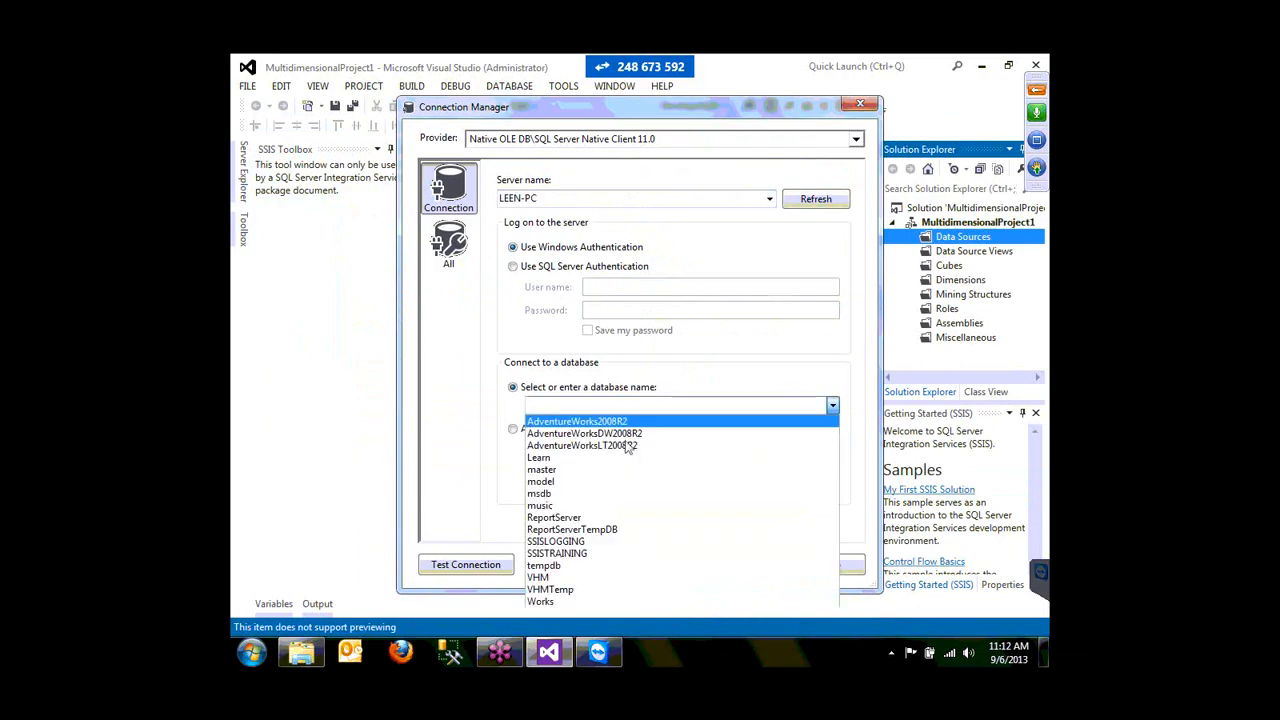
click(600, 433)
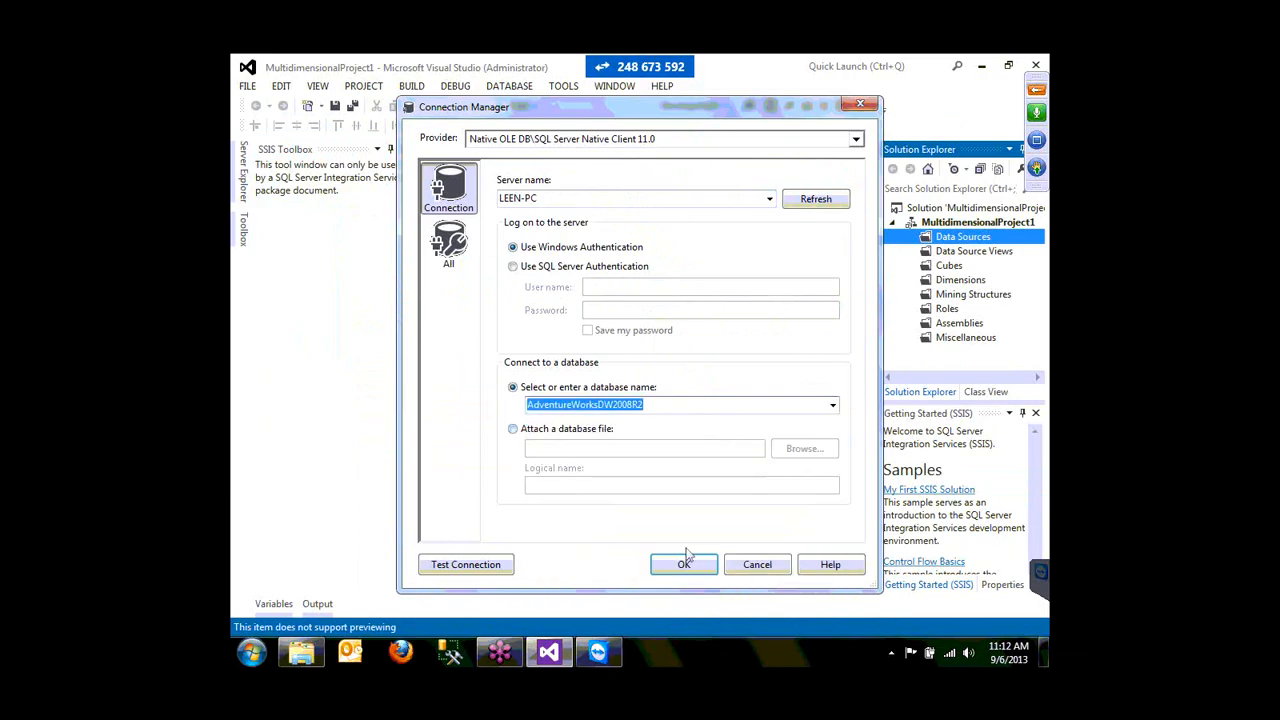
click(466, 565)
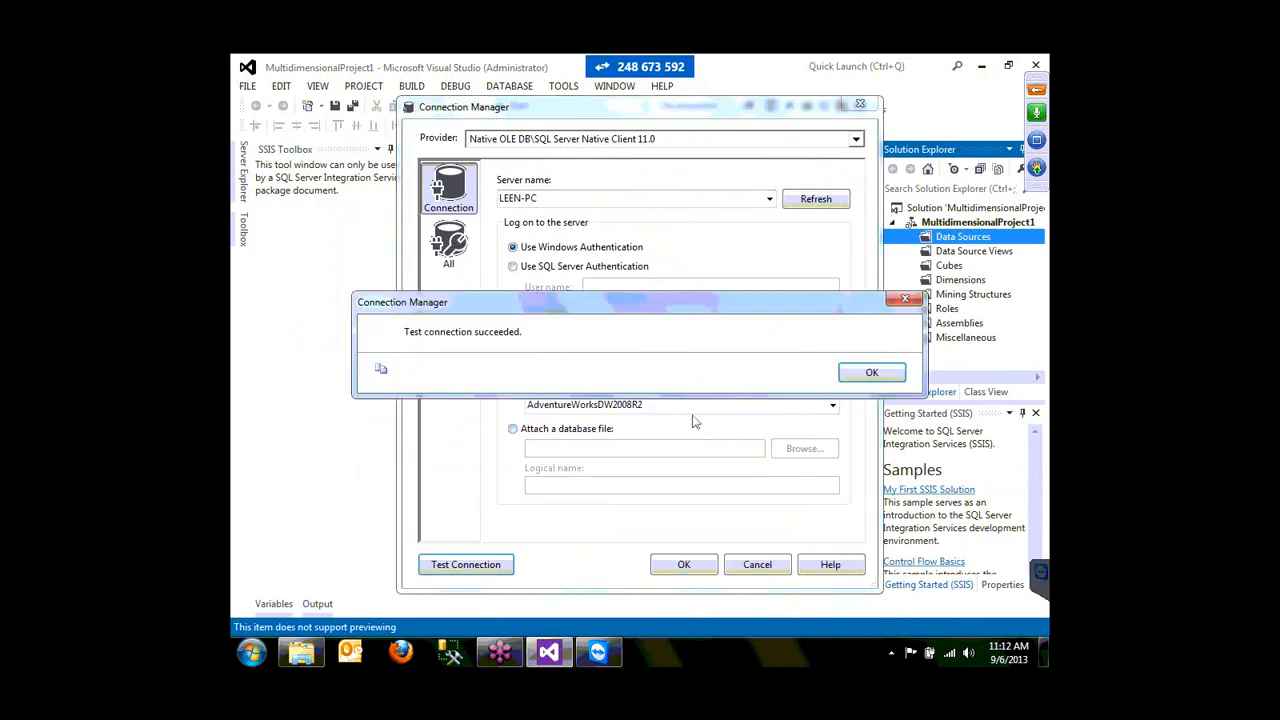
key(Return)
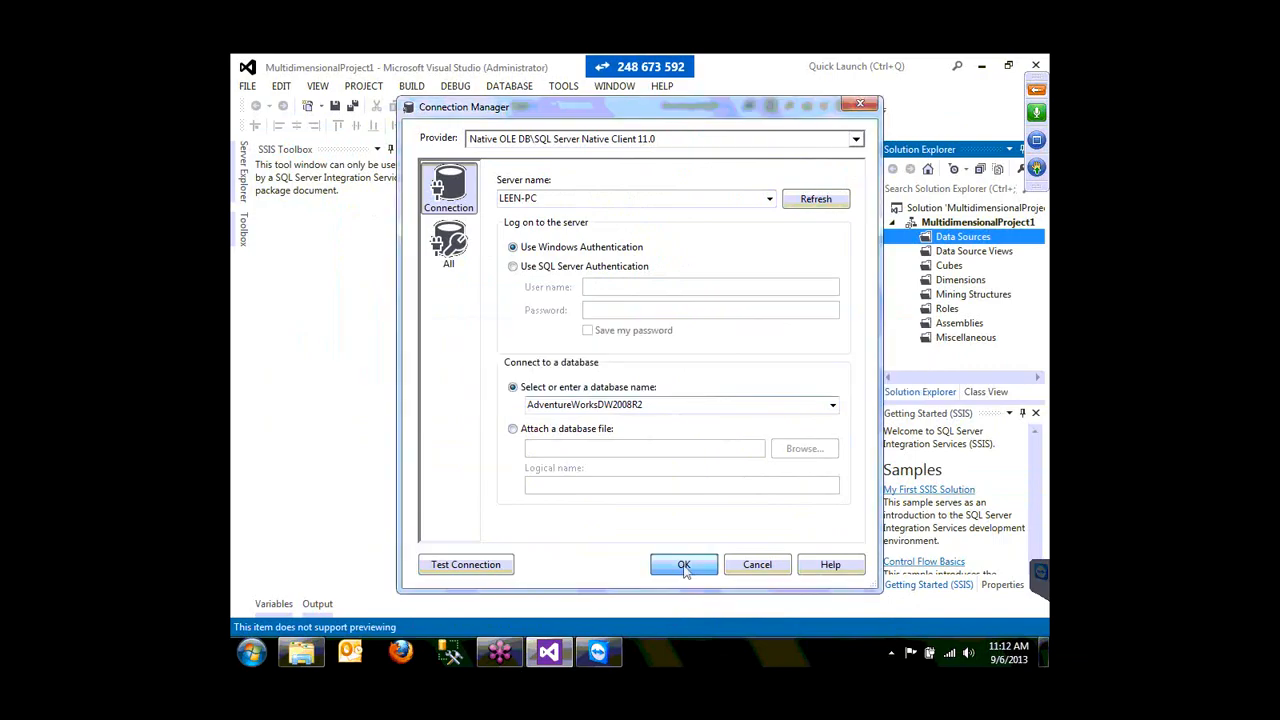
click(684, 566)
- Set the data source to inherit credentials and finish creating Adventure Works DW2008R2
click(660, 503)
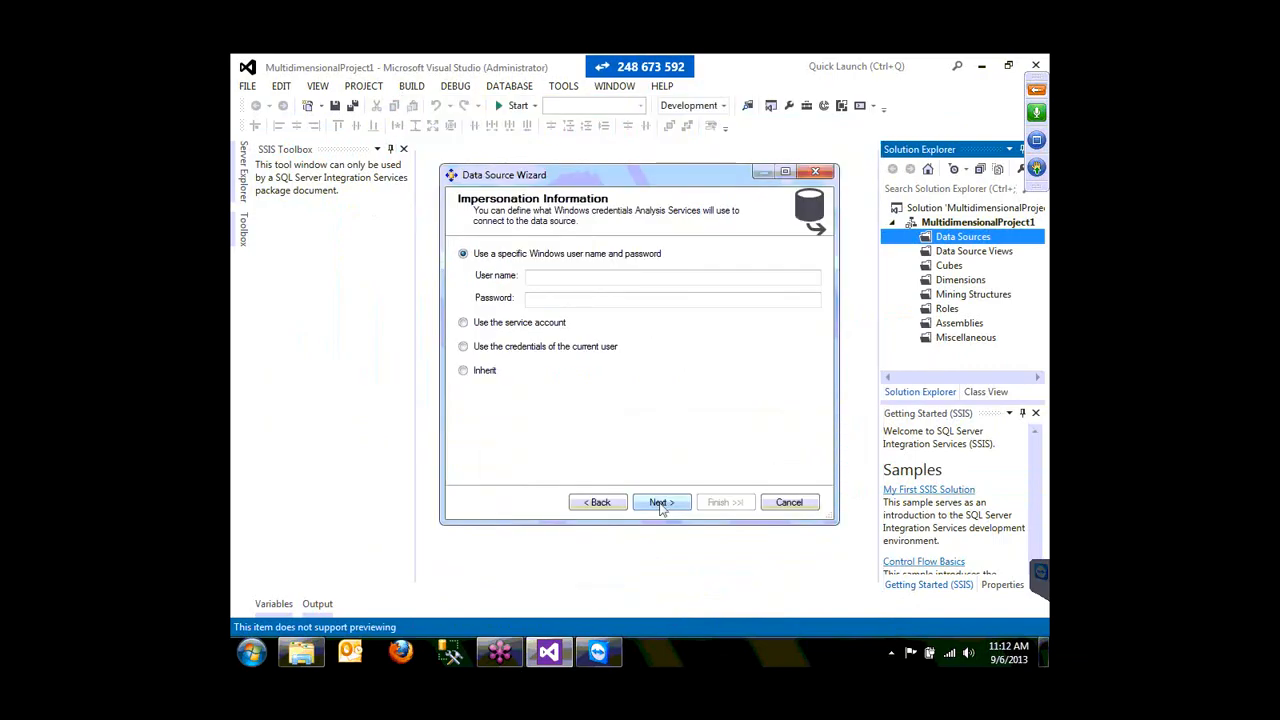
click(464, 371)
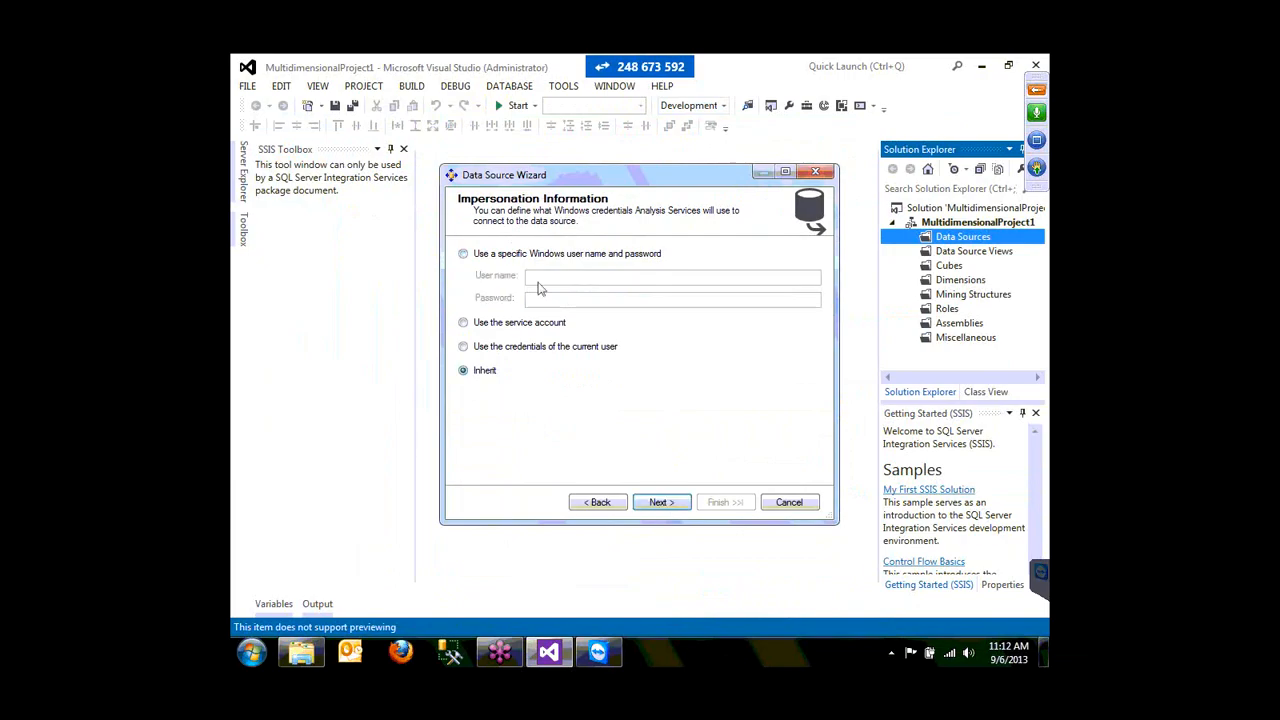
click(660, 504)
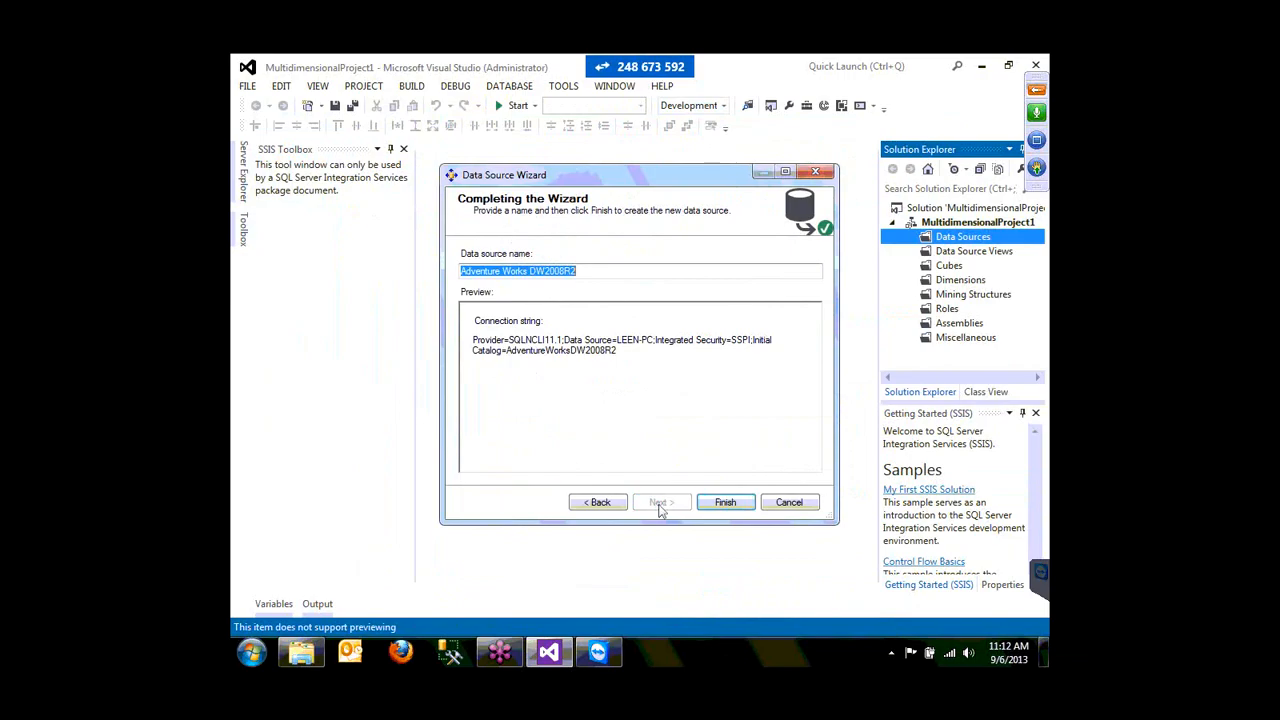
click(725, 503)
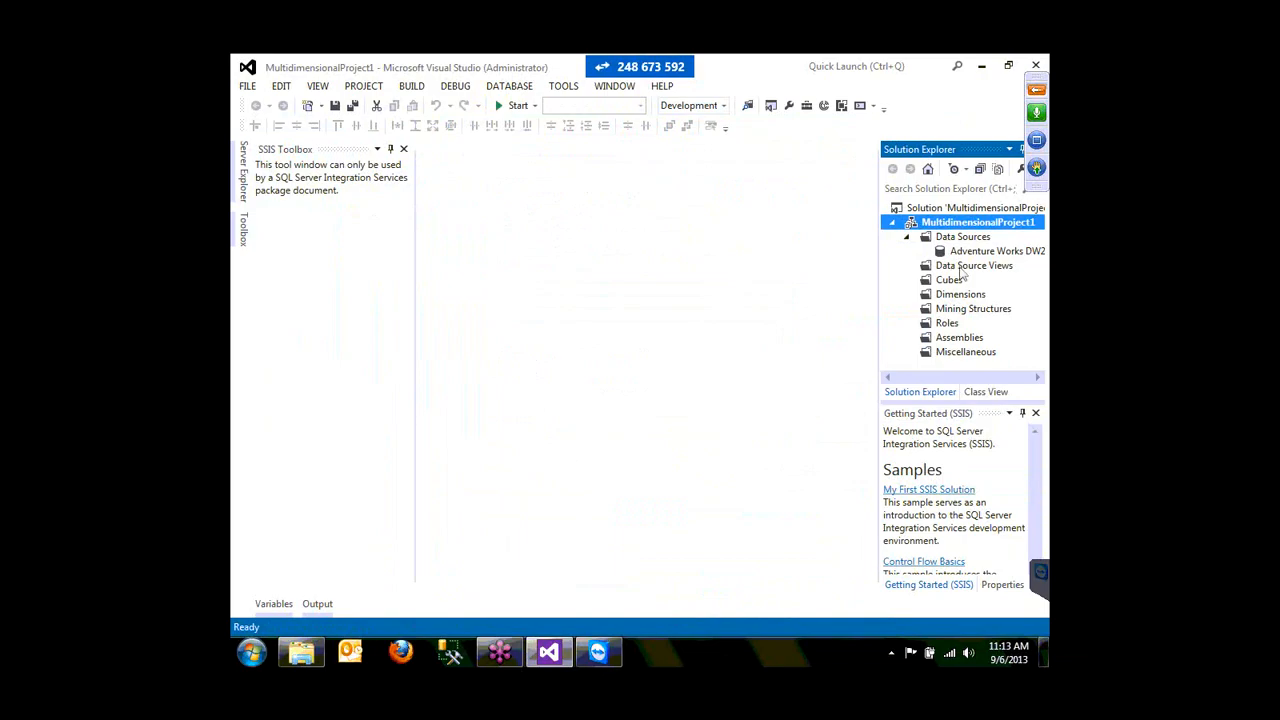
- Build Adventure Works DW2008R2.dsv from FactFinance, DimAccount, DimDate, DimDepartmentGroup, DimOrganization and DimScenario
right_click(961, 269)
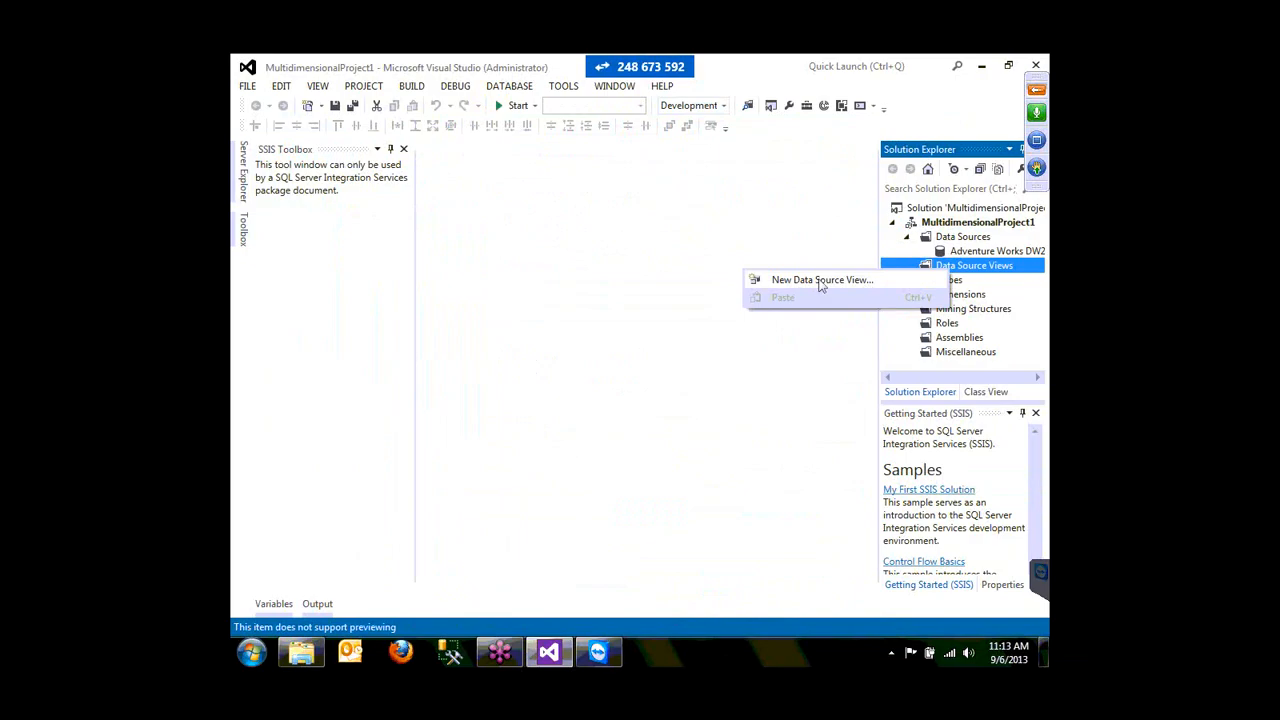
click(821, 281)
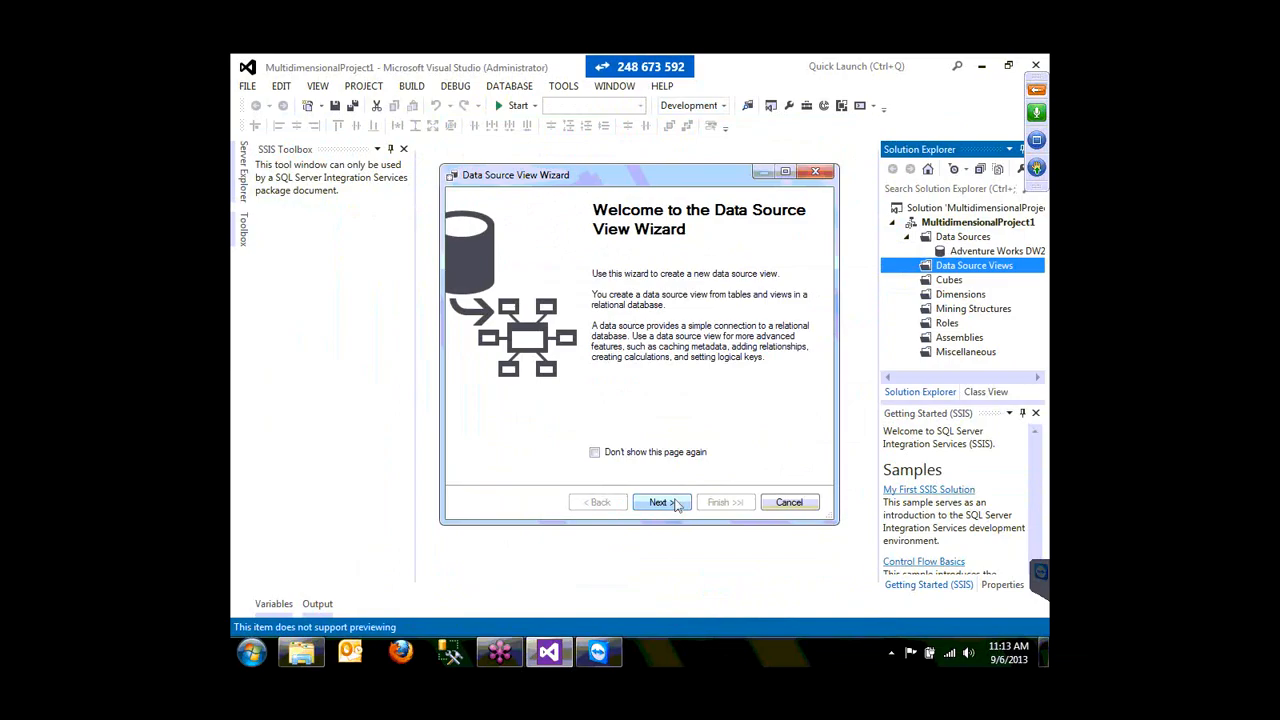
click(676, 504)
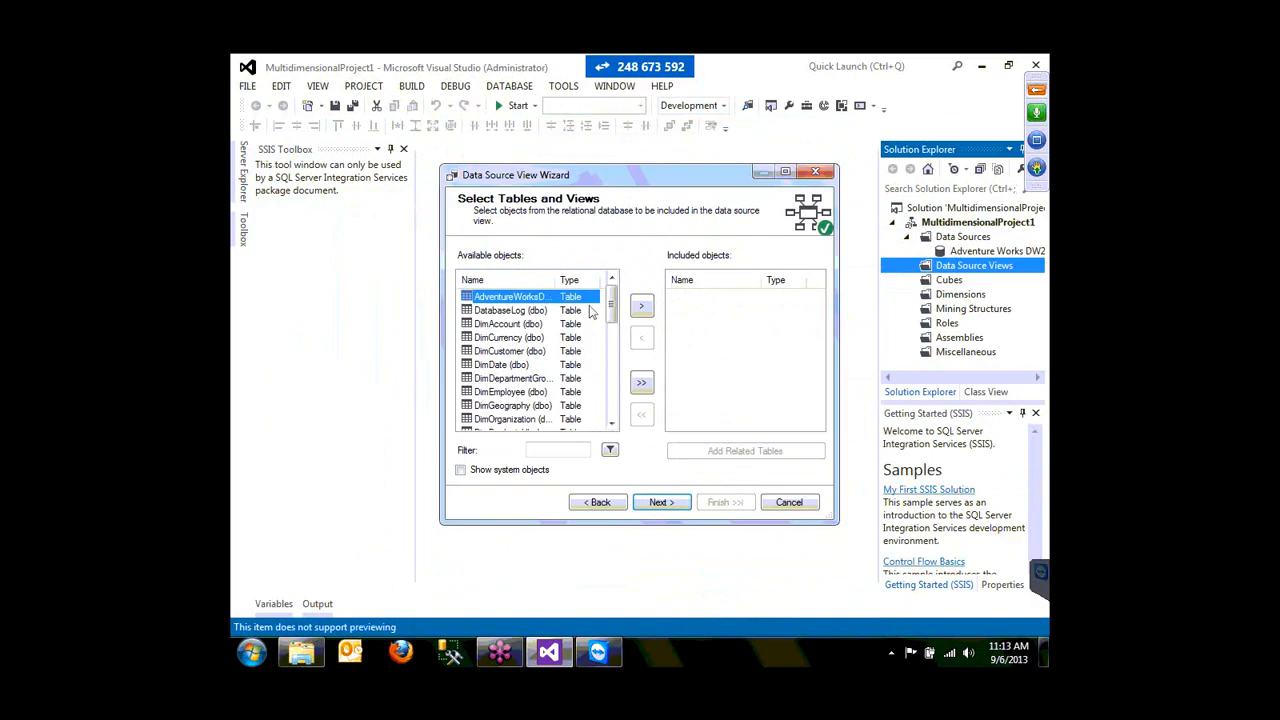
drag(610, 310, 617, 388)
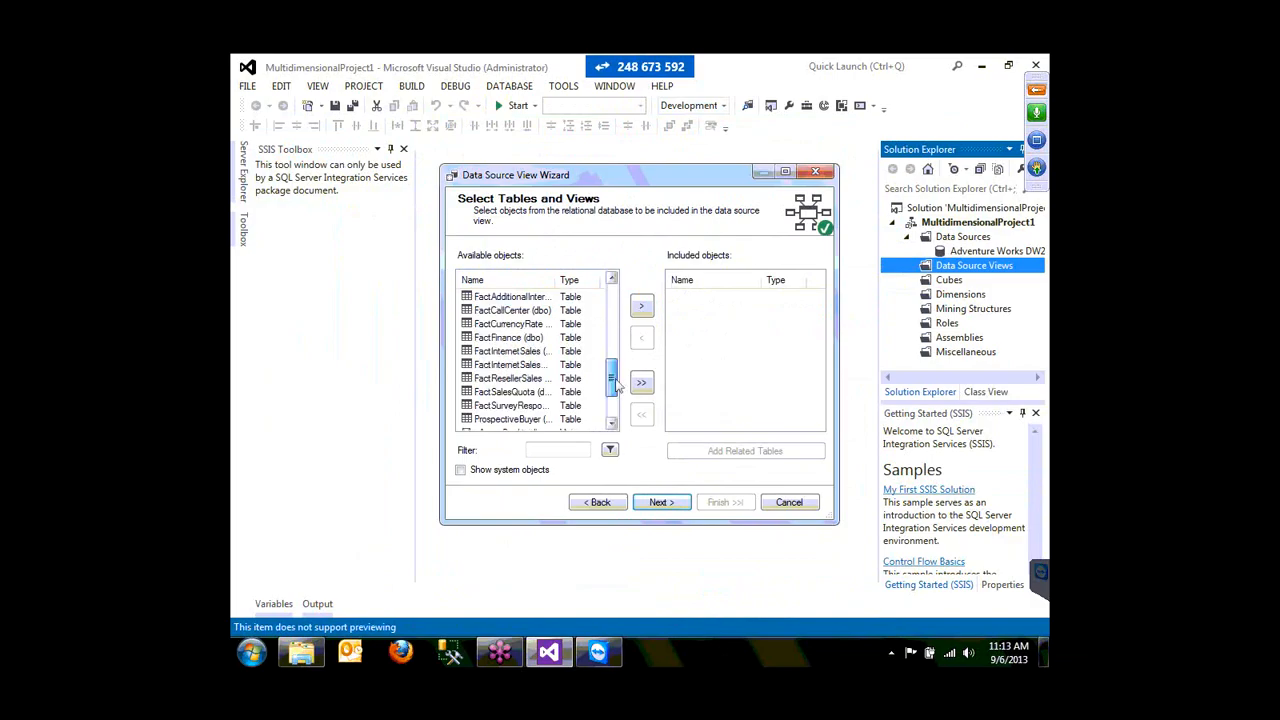
click(642, 306)
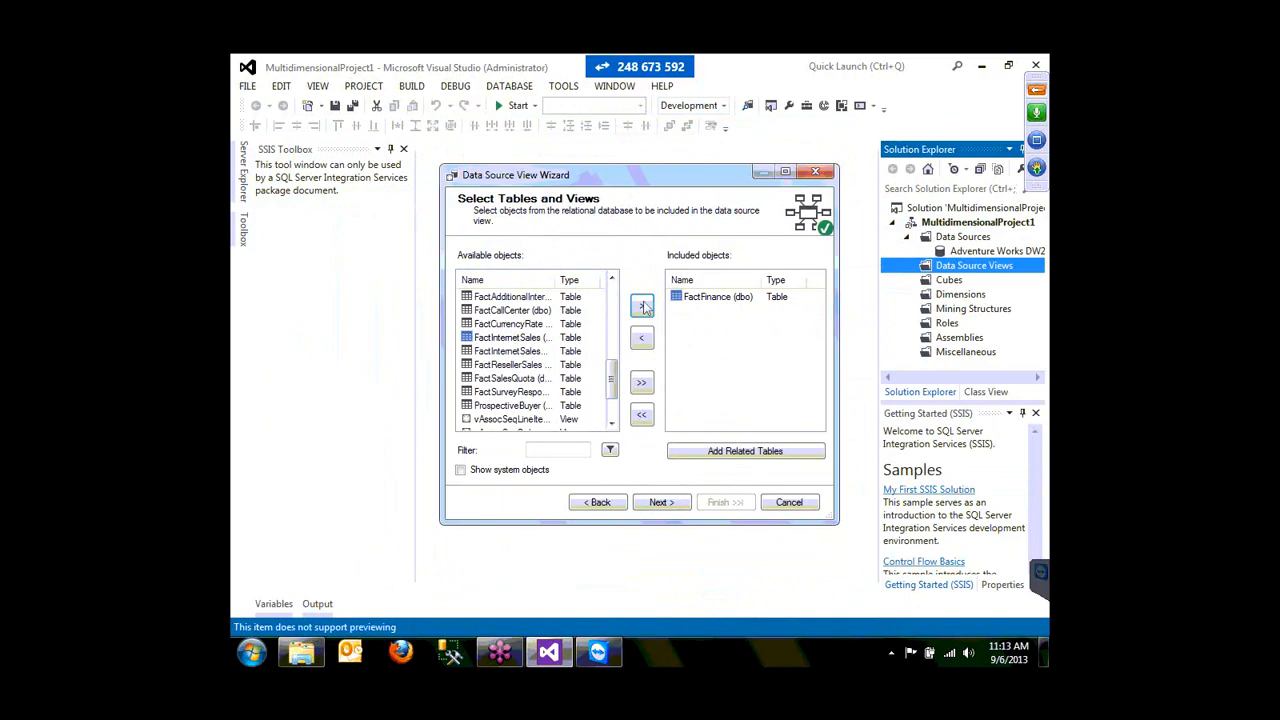
click(745, 451)
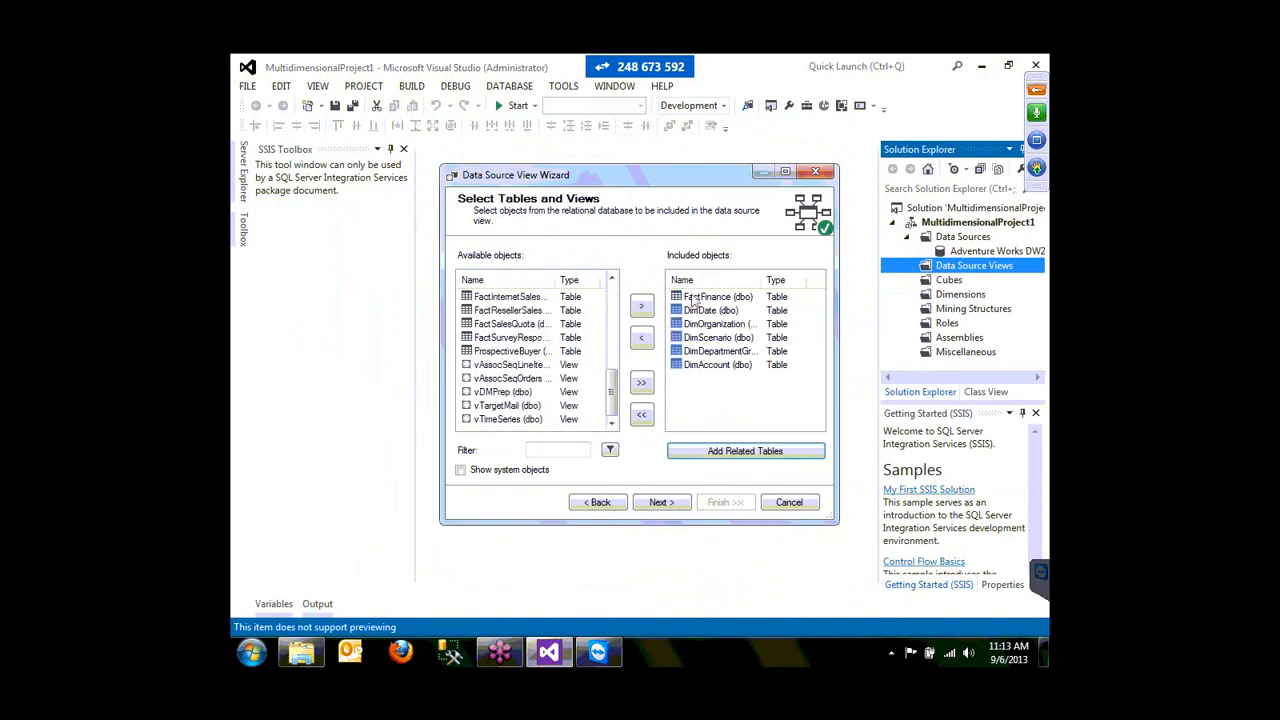
click(657, 503)
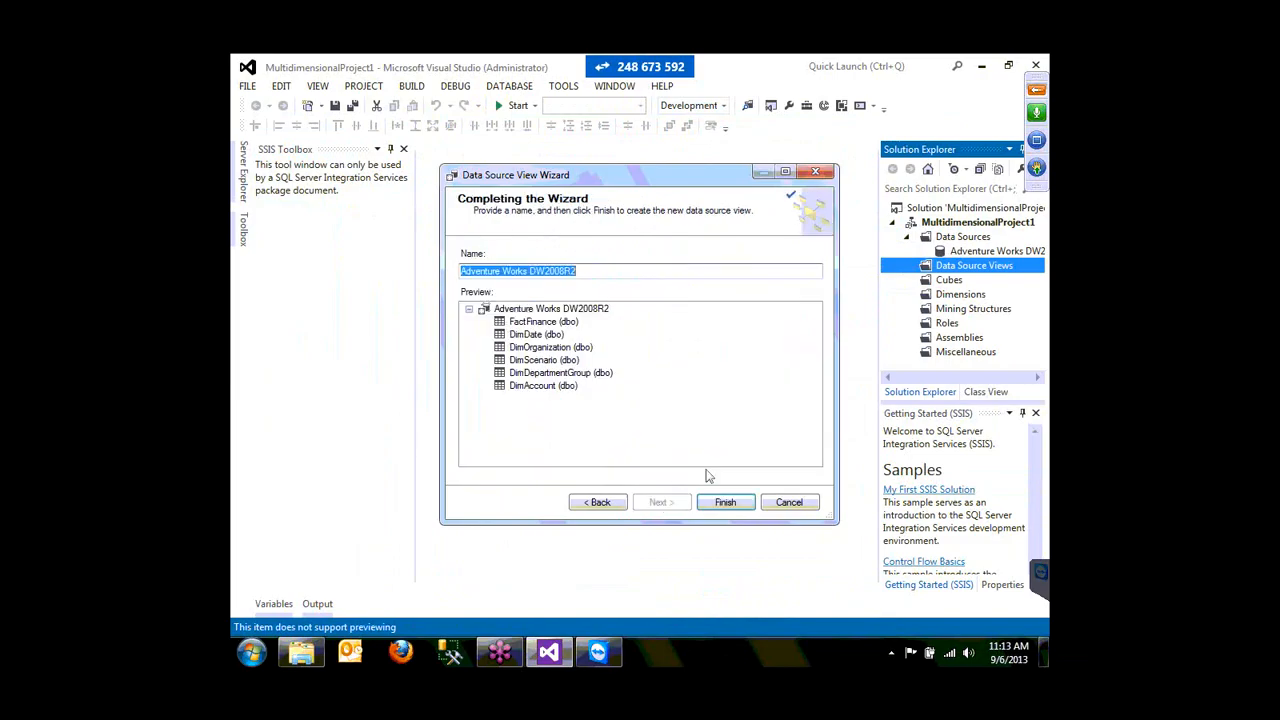
click(725, 502)
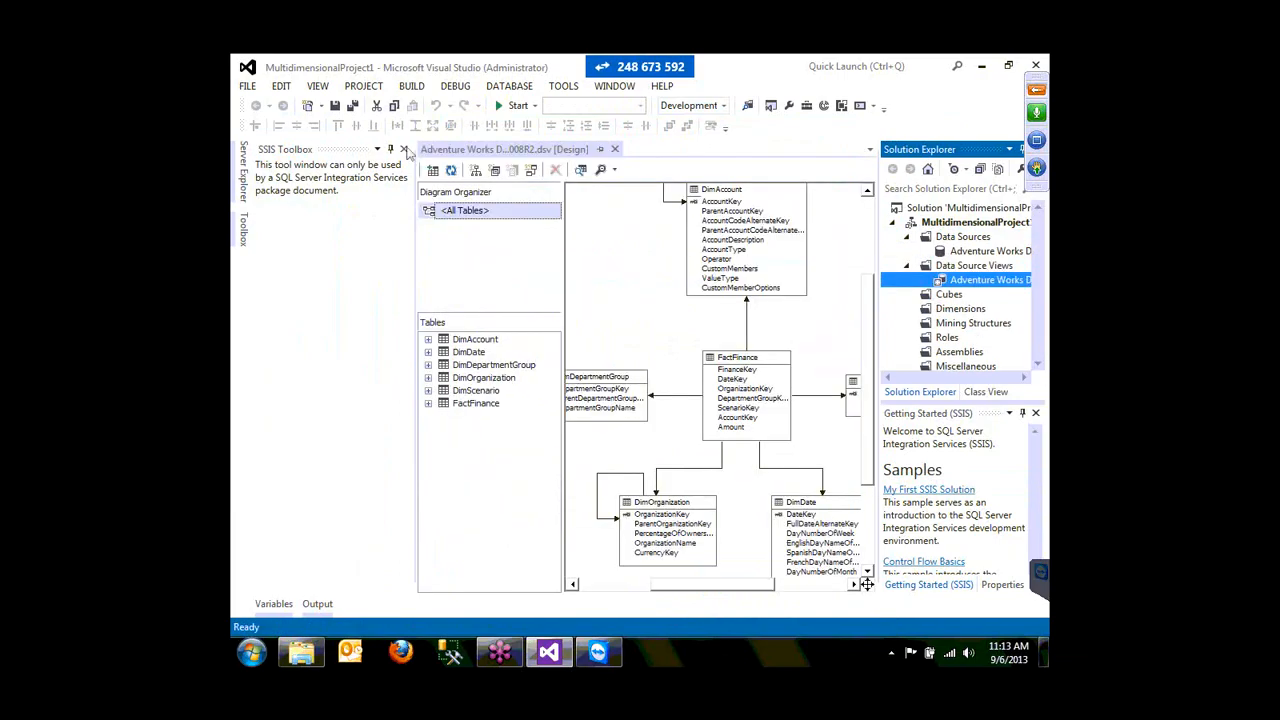
click(404, 149)
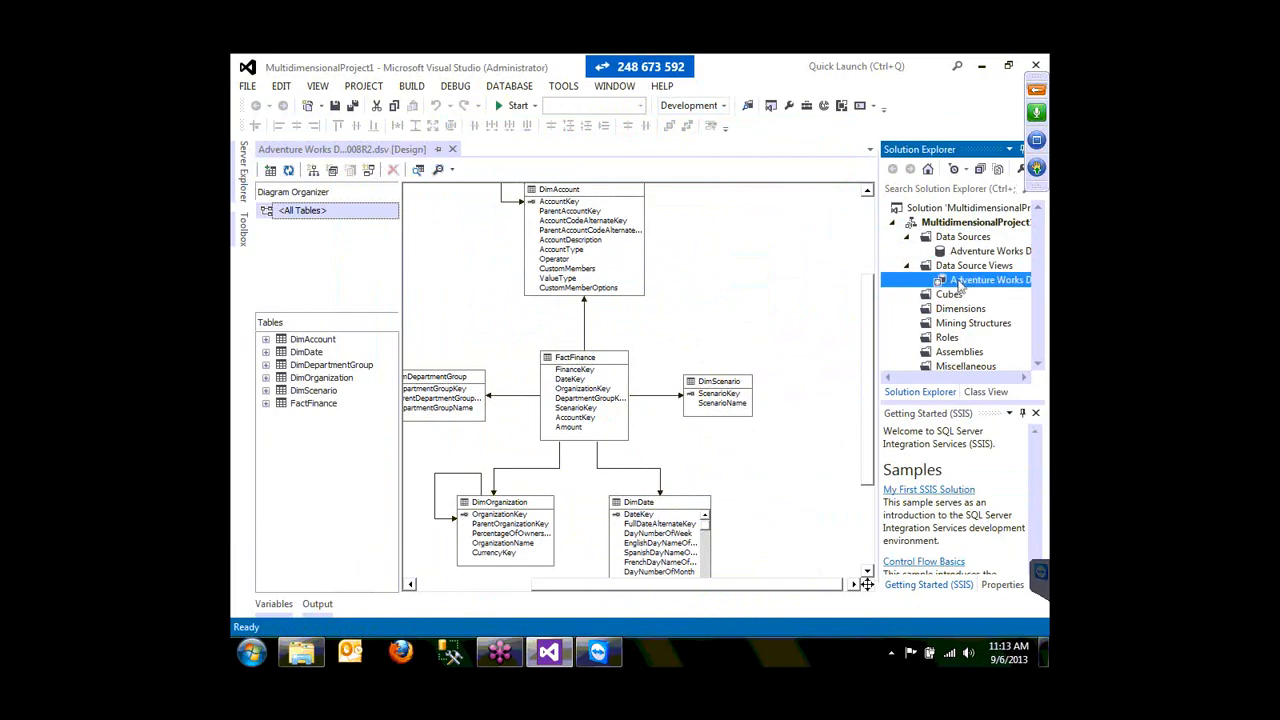
click(950, 296)
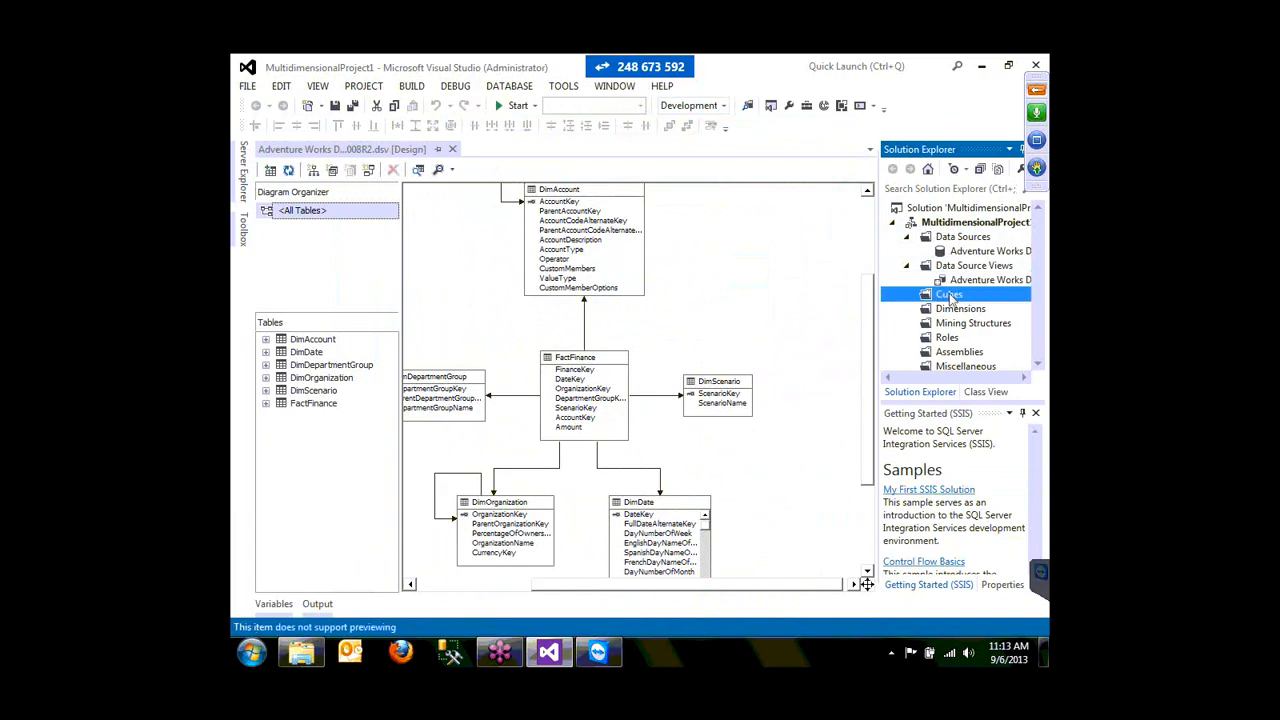
- Create a cube from existing tables with FactFinance as measure group, keeping all measures and five dimensions
right_click(950, 296)
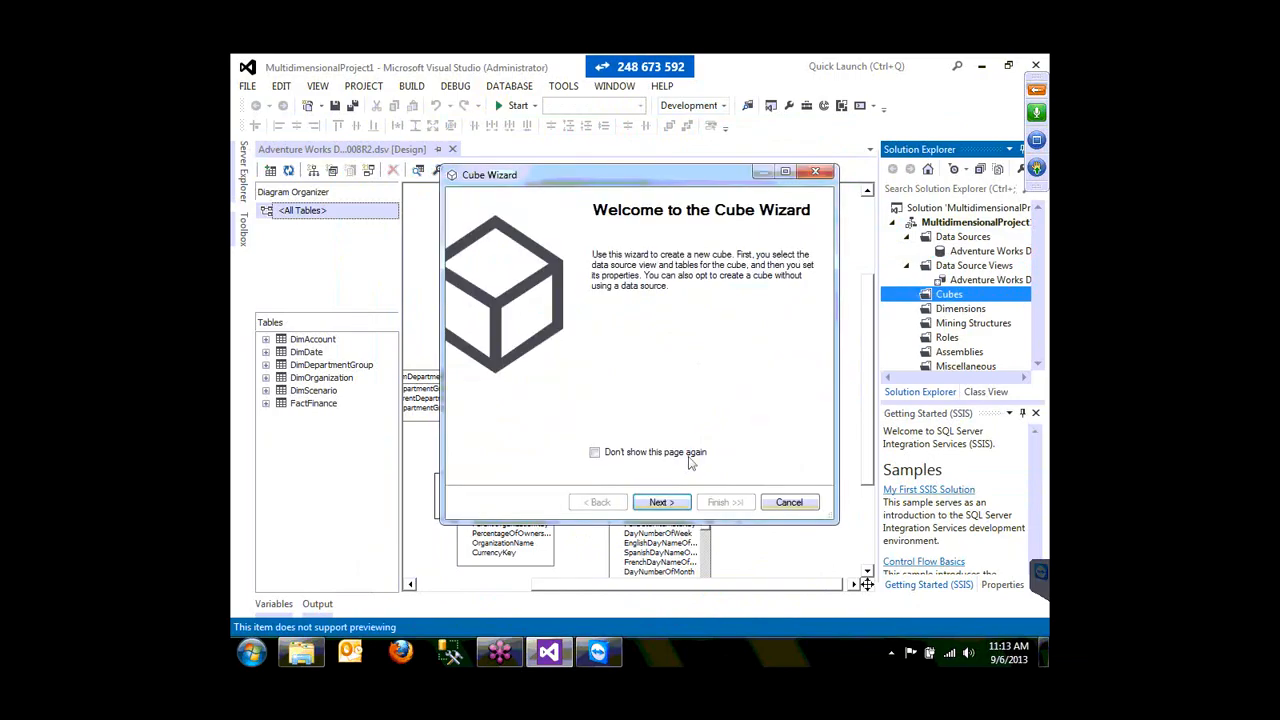
key(Return)
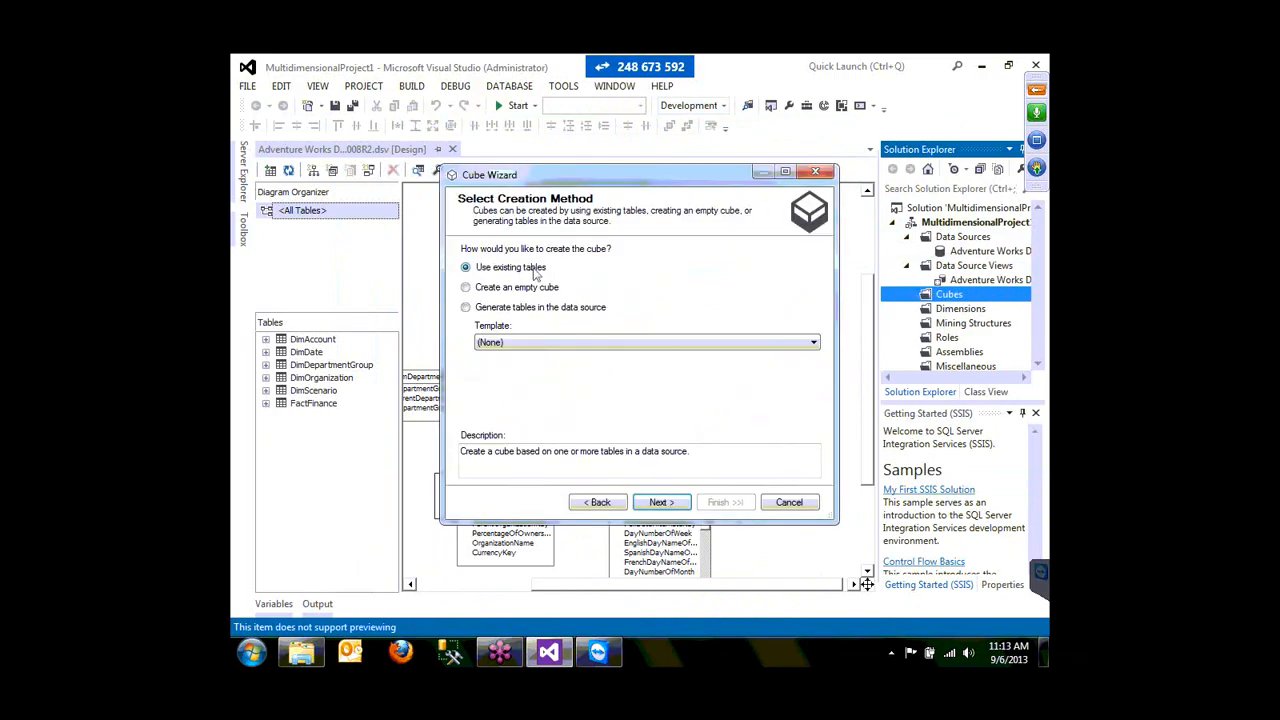
key(Return)
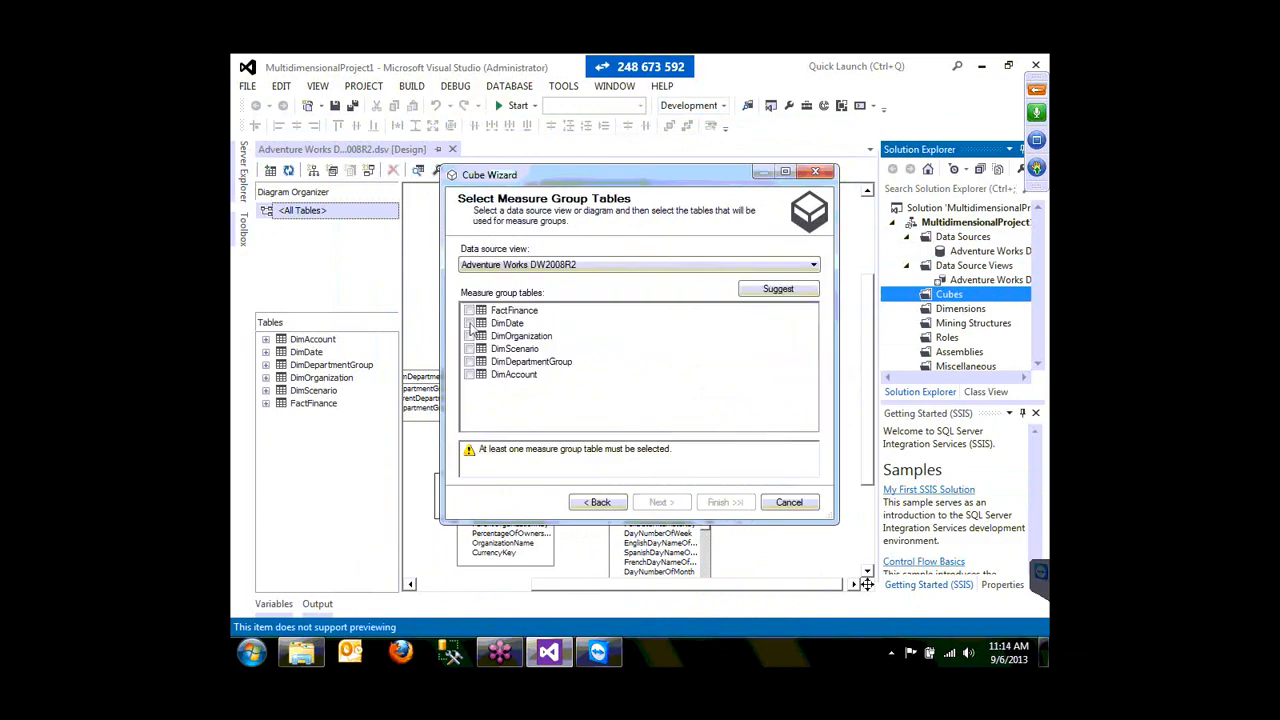
click(469, 311)
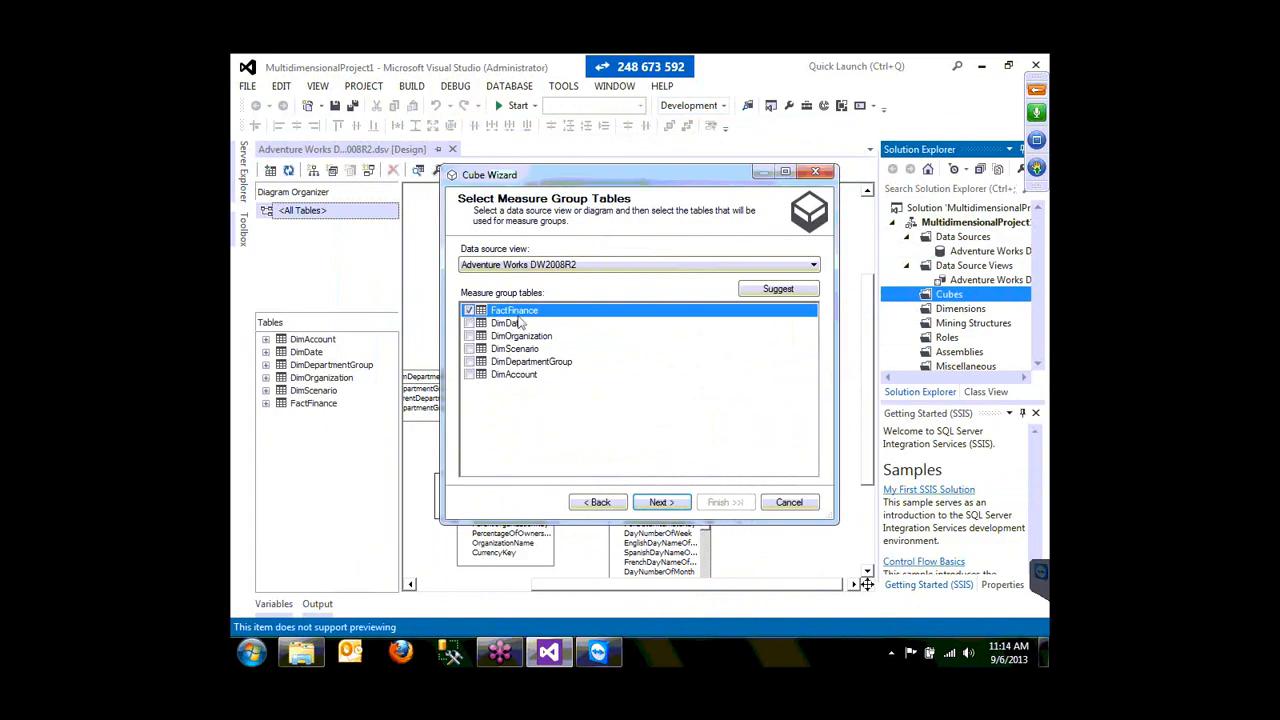
key(Return)
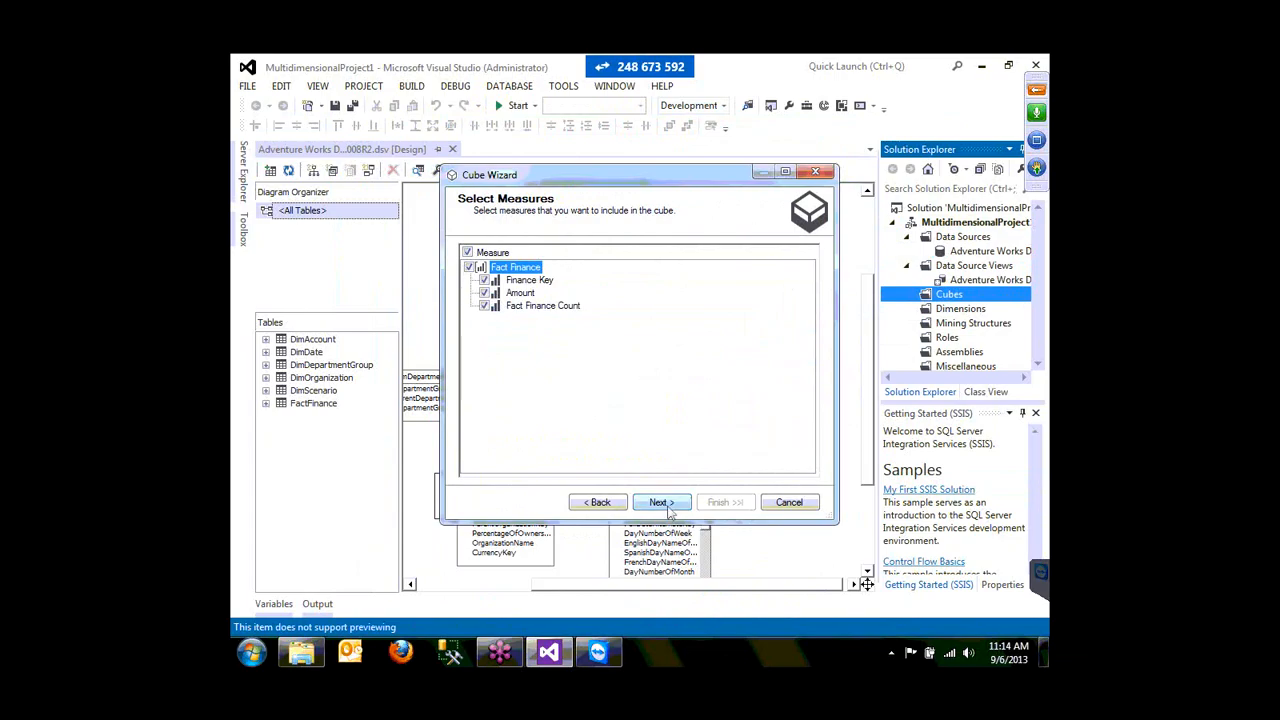
click(662, 503)
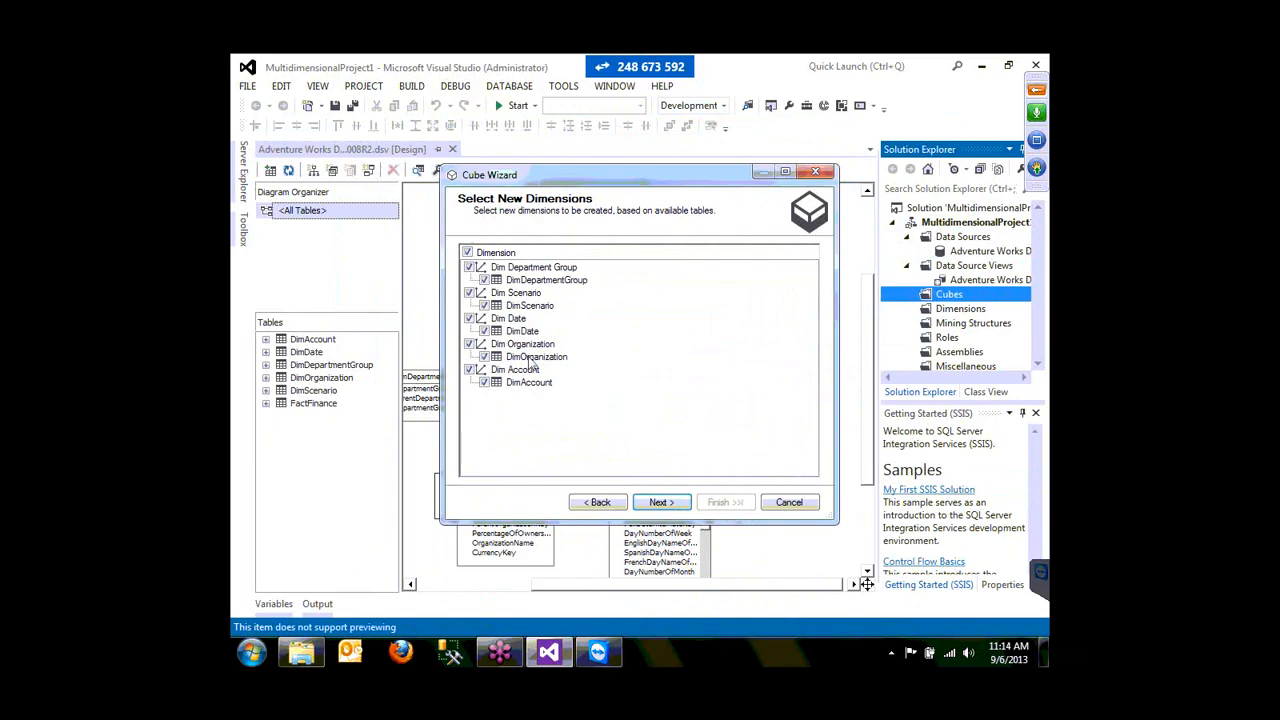
key(Return)
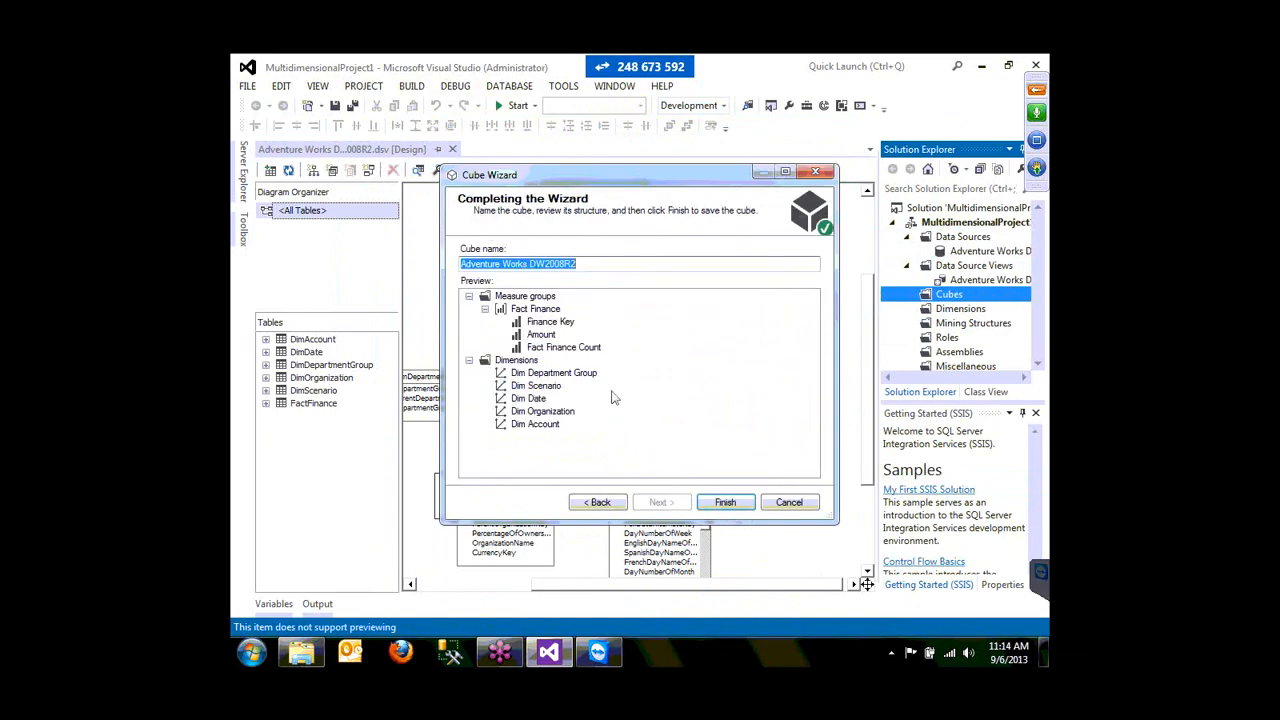
click(727, 503)
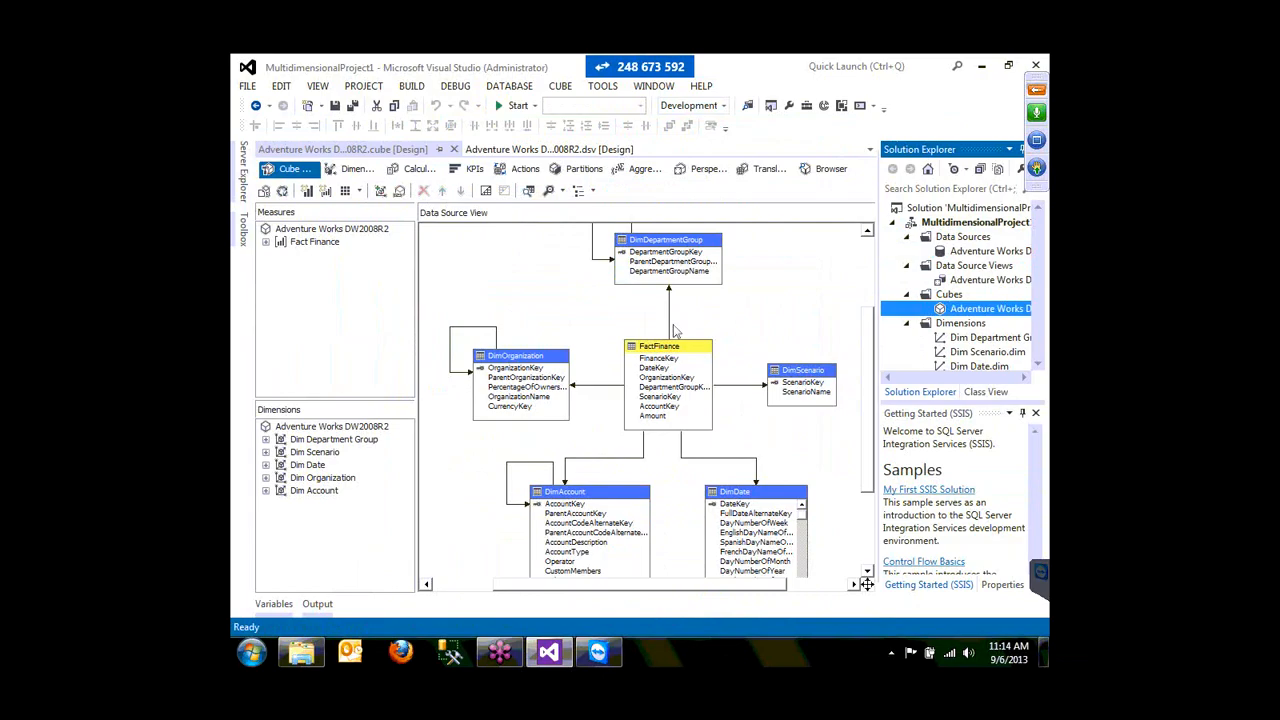
- Add DepartmentGroupName to Dim Department Group's attributes, save it, and close the .dim designer
click(266, 440)
click(334, 453)
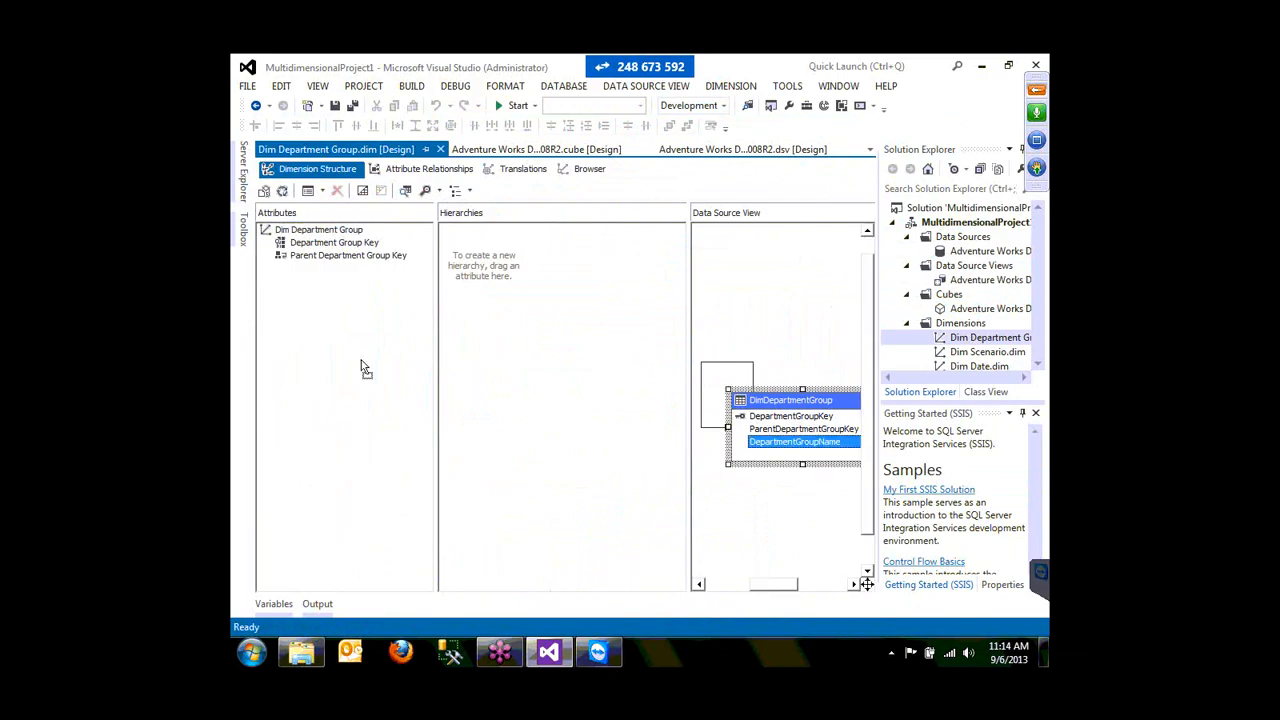
drag(363, 368, 363, 368)
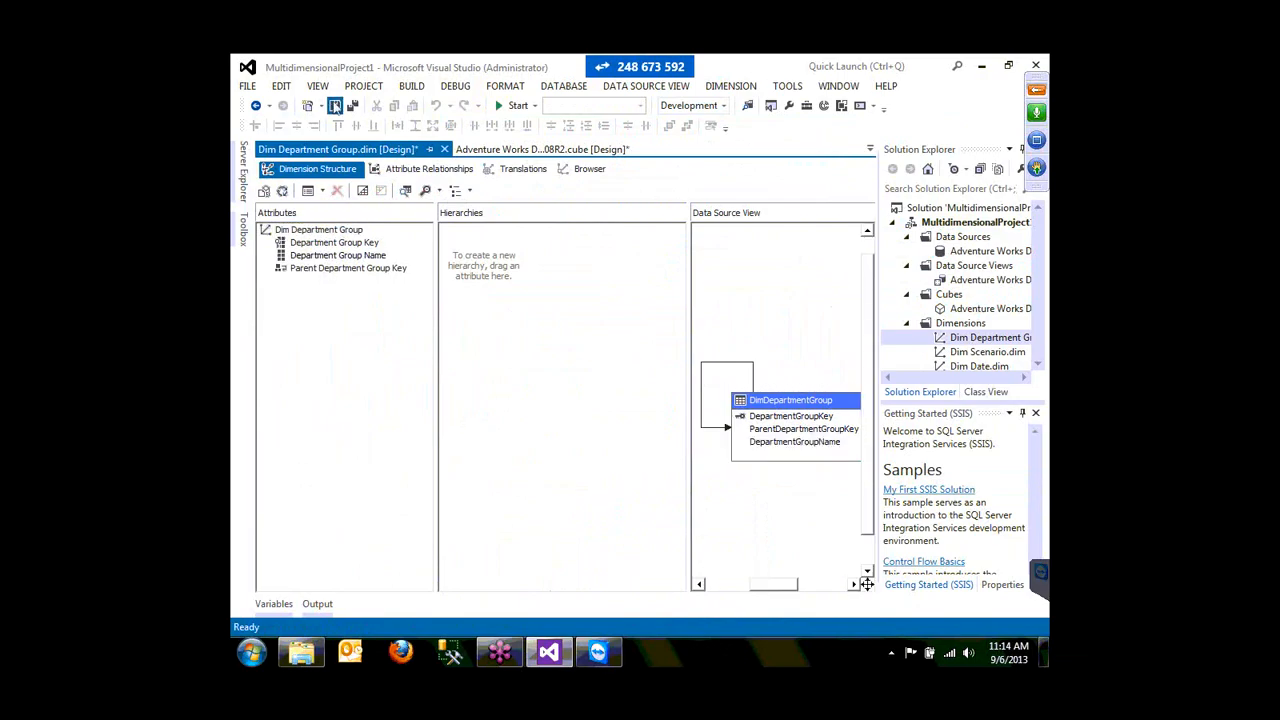
click(335, 105)
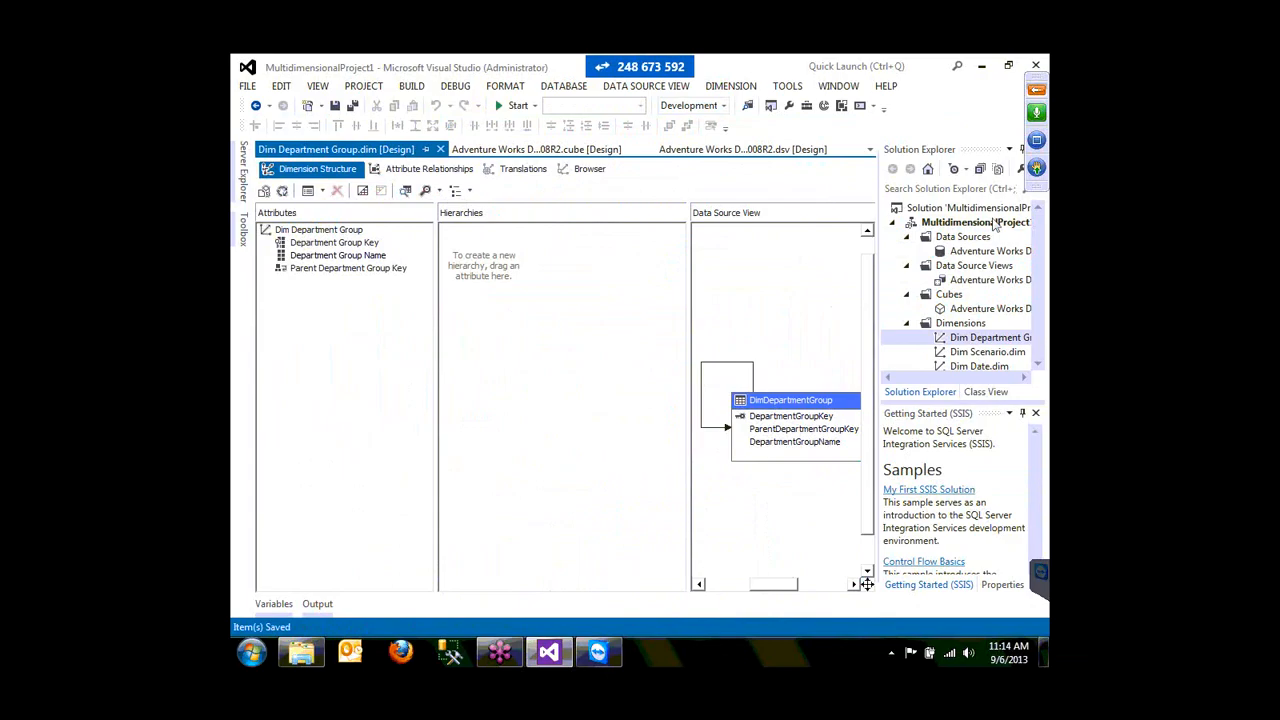
drag(1032, 120, 1025, 236)
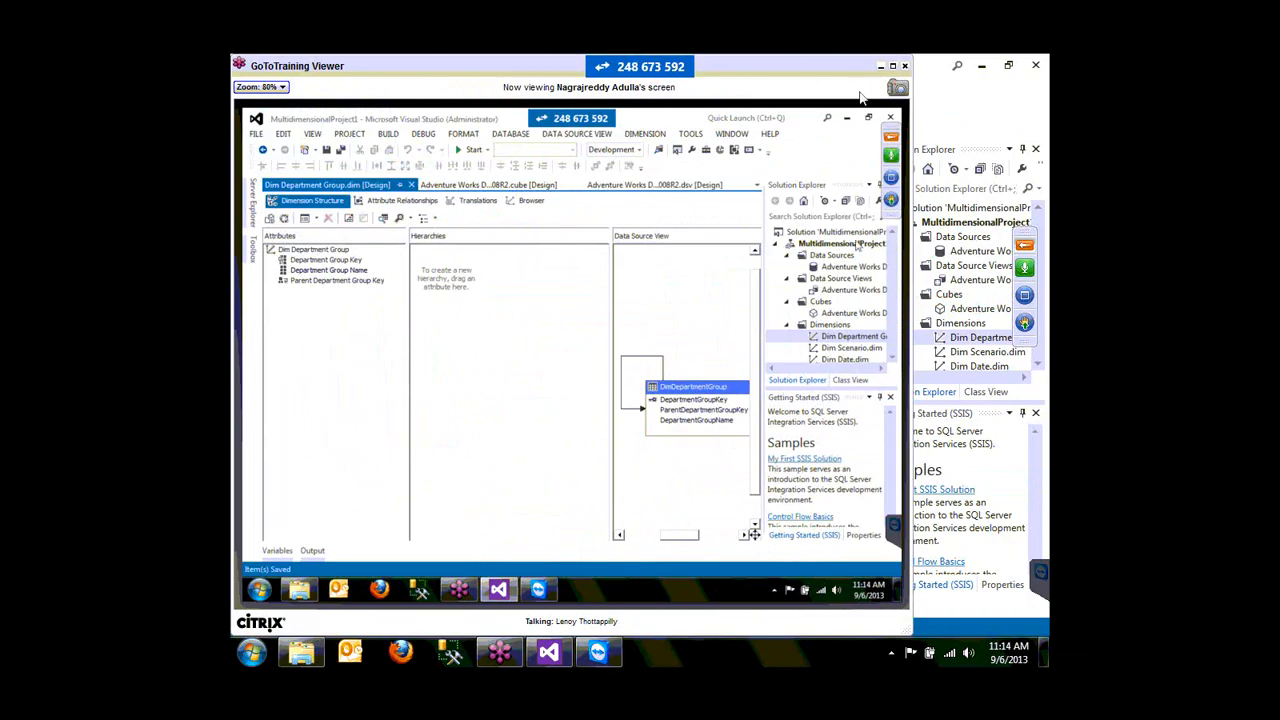
click(881, 67)
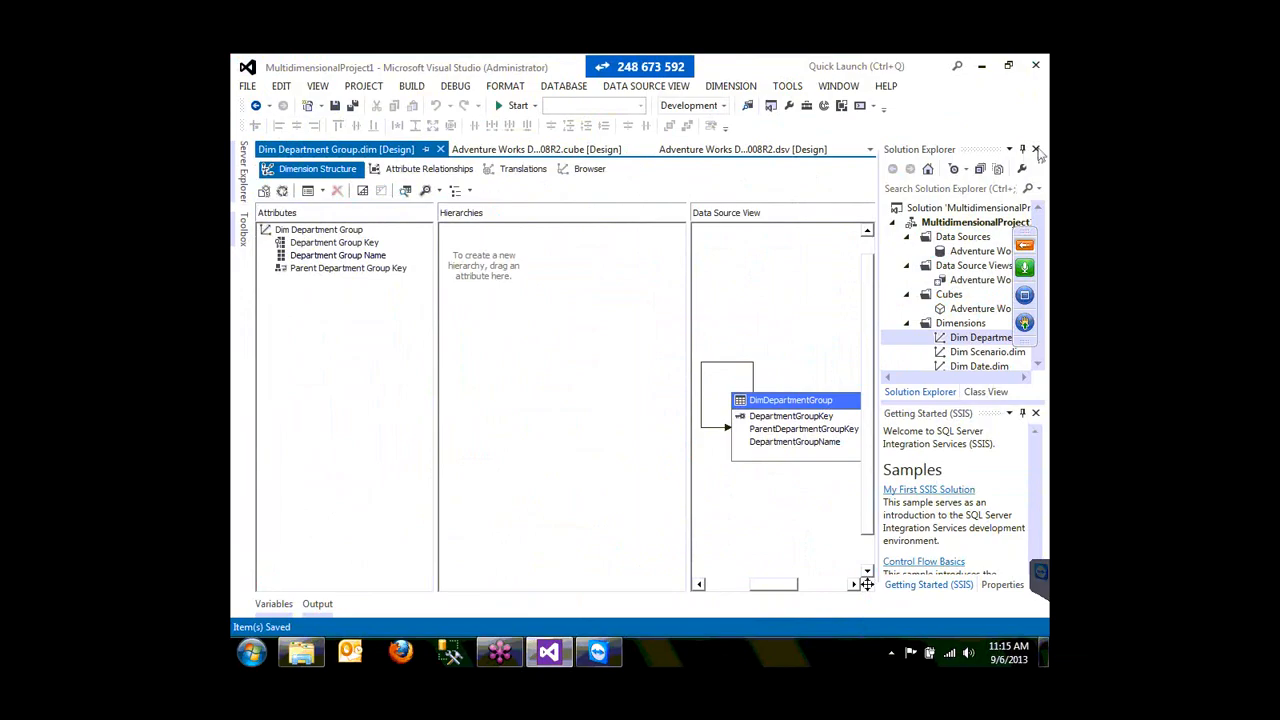
click(441, 149)
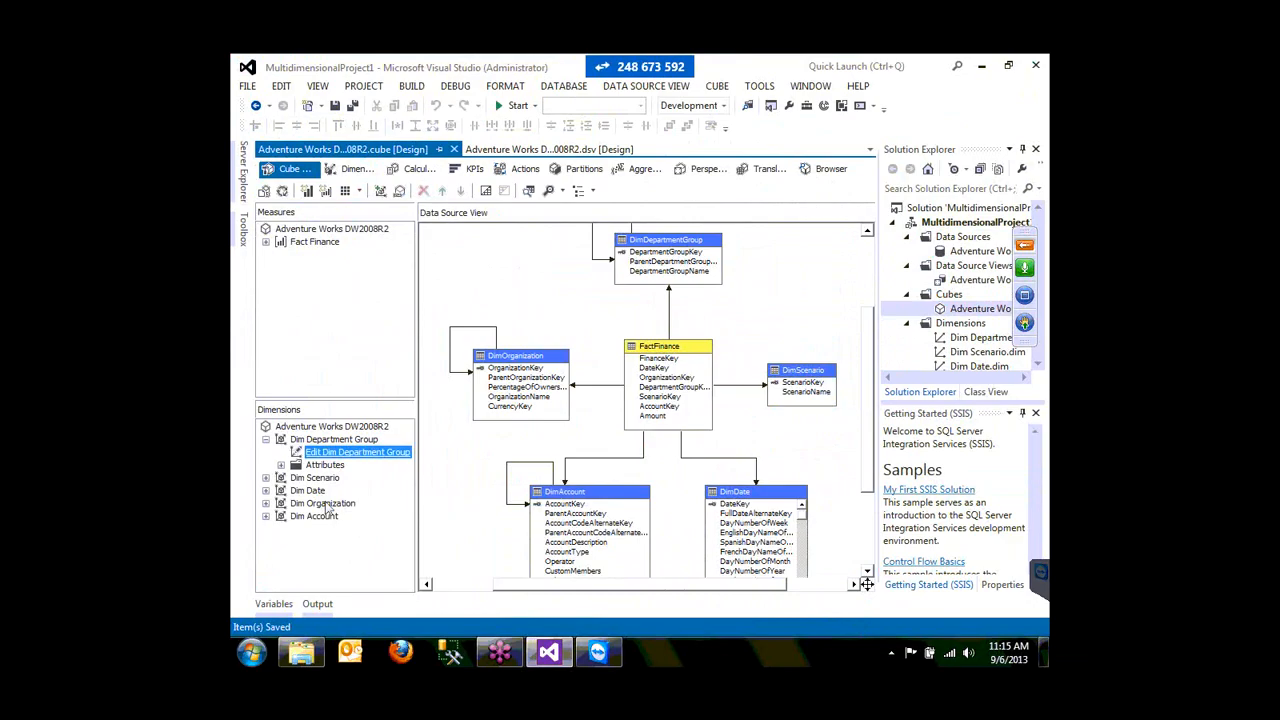
- Add ScenarioName to Dim Scenario's attributes, save it along with the cube, and close the designer
click(266, 478)
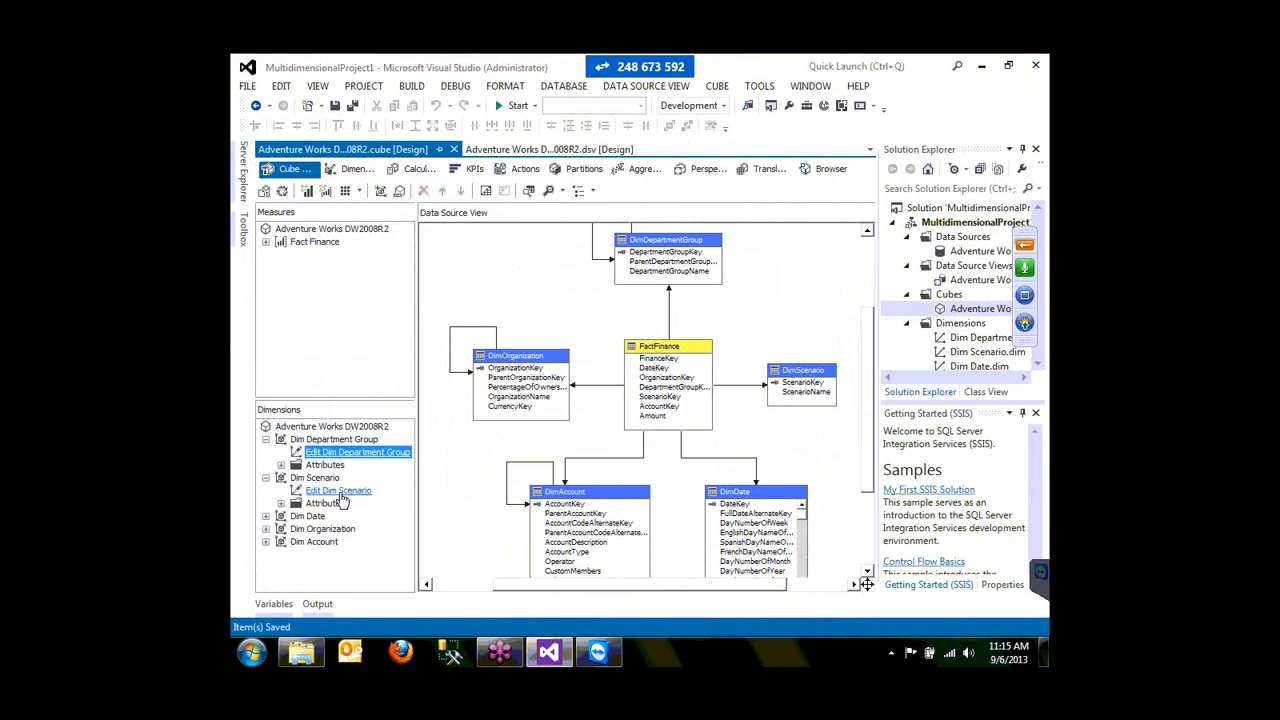
click(340, 492)
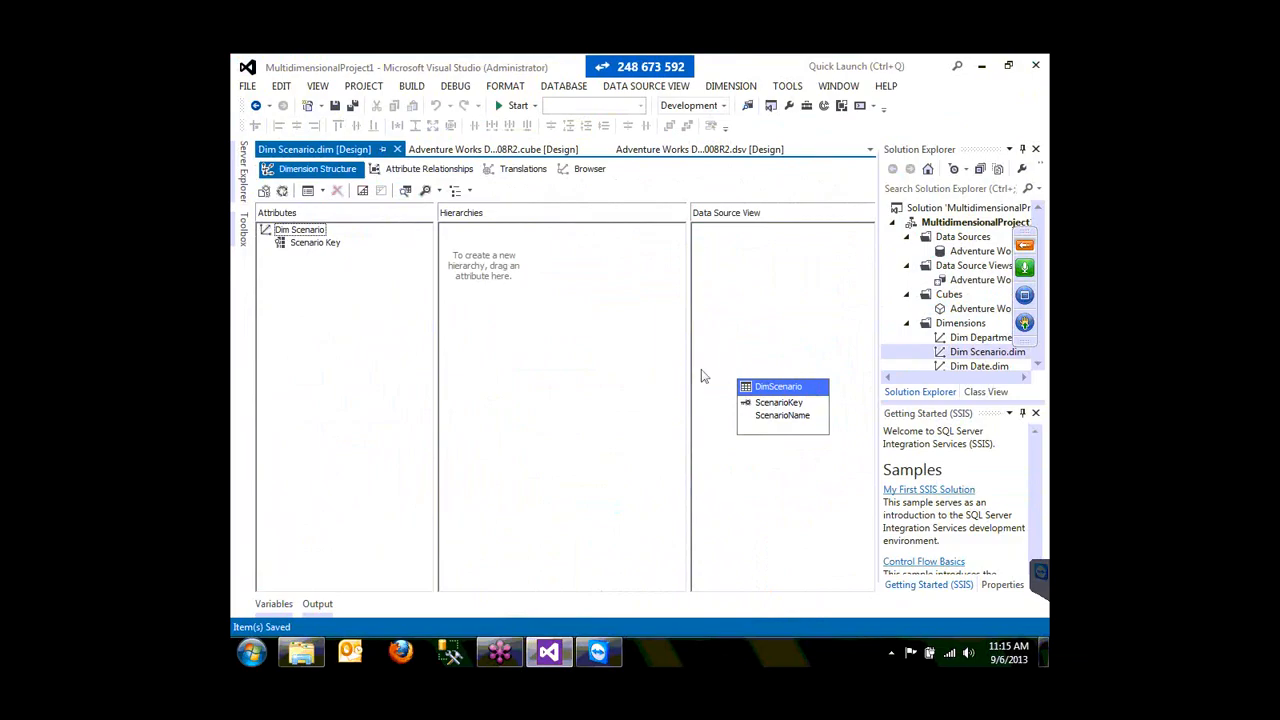
drag(782, 415, 320, 280)
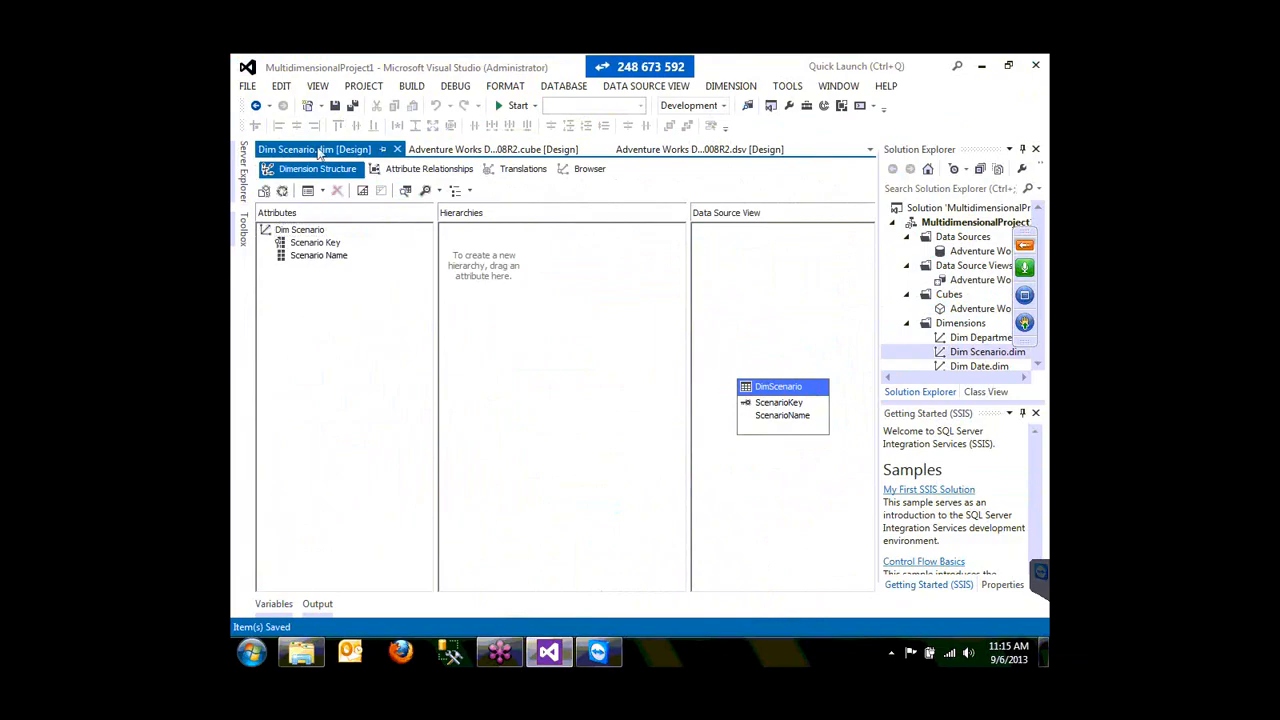
key(ctrl+s)
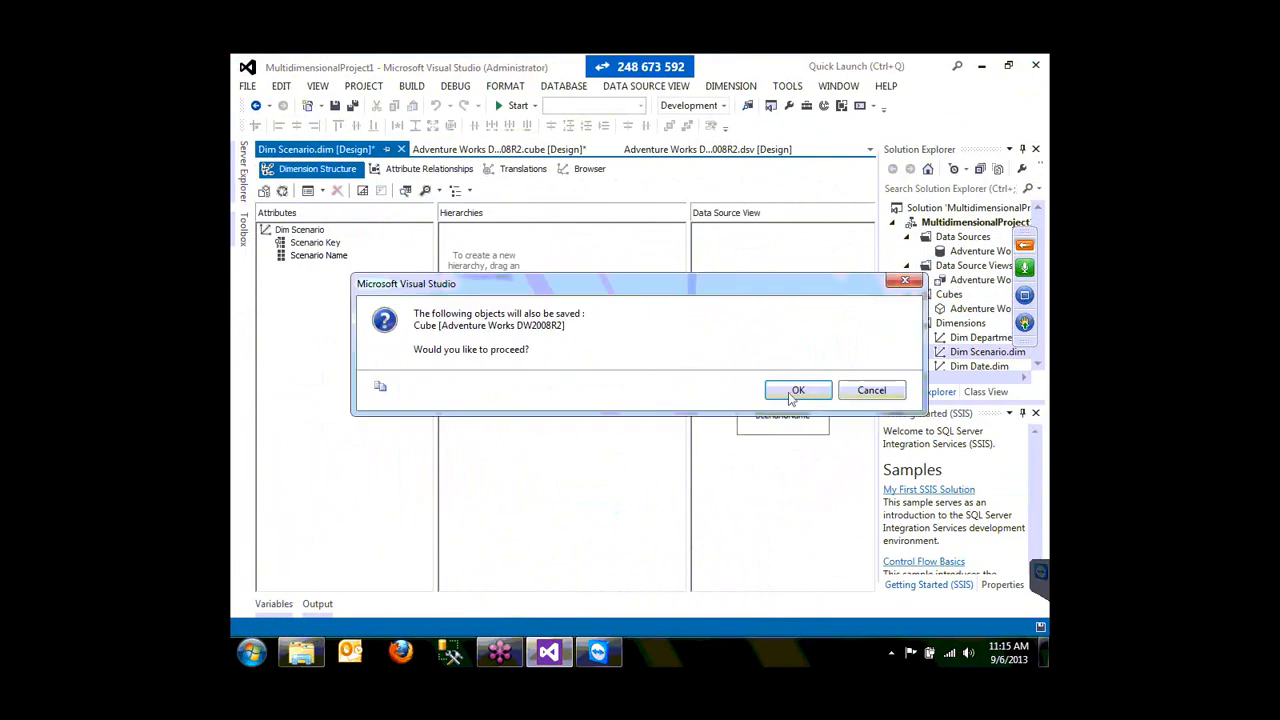
click(795, 391)
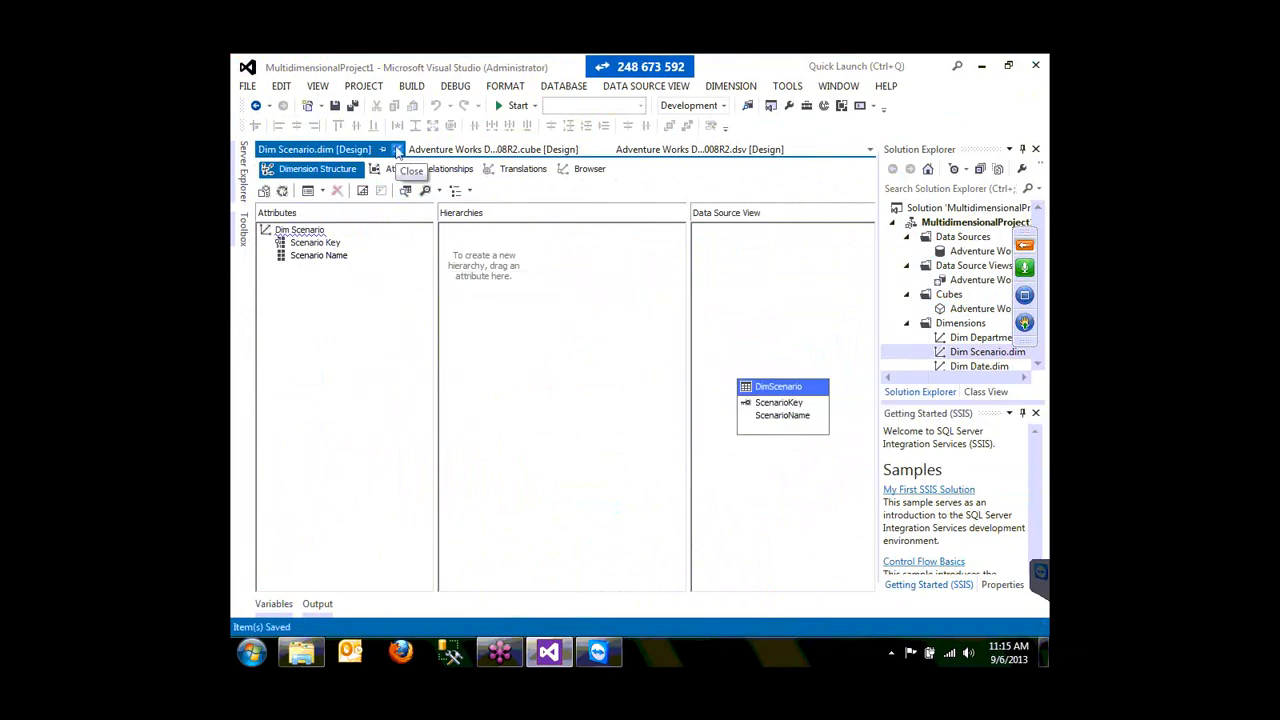
click(397, 150)
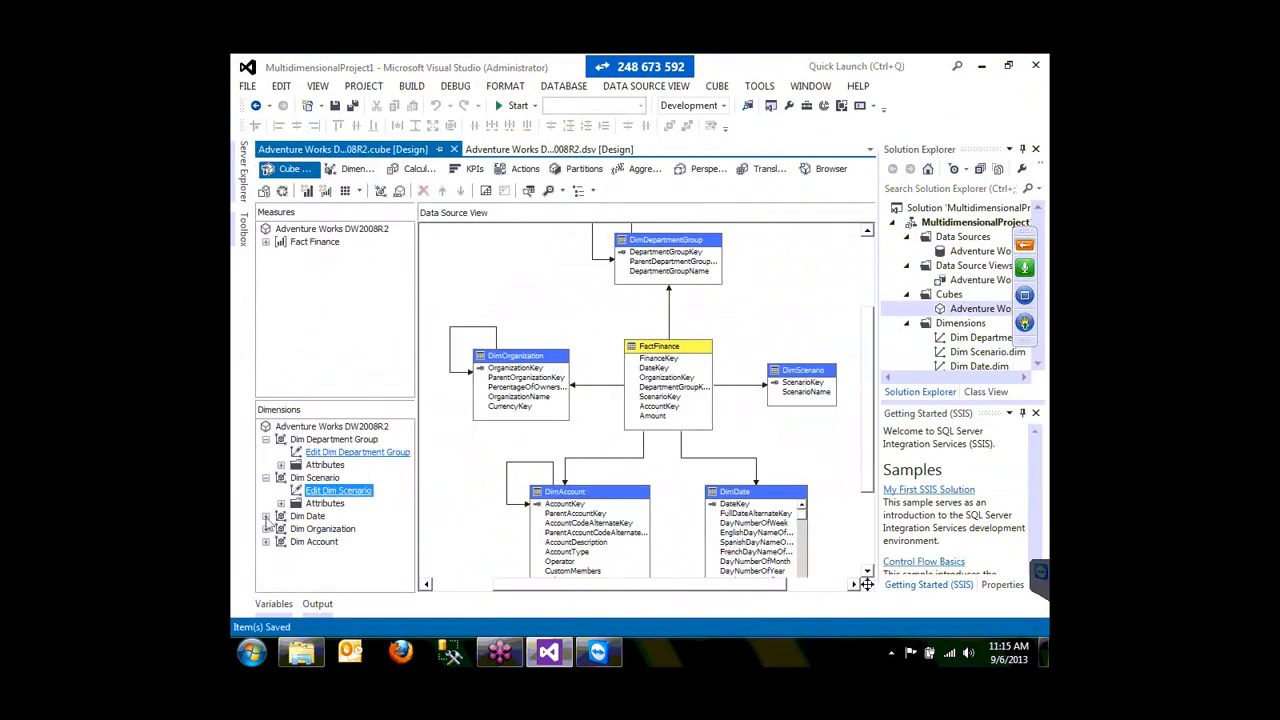
- Add FiscalYear, FiscalSemester, FiscalQuarter and EnglishMonthName to Dim Date, save all, and close it
double_click(306, 516)
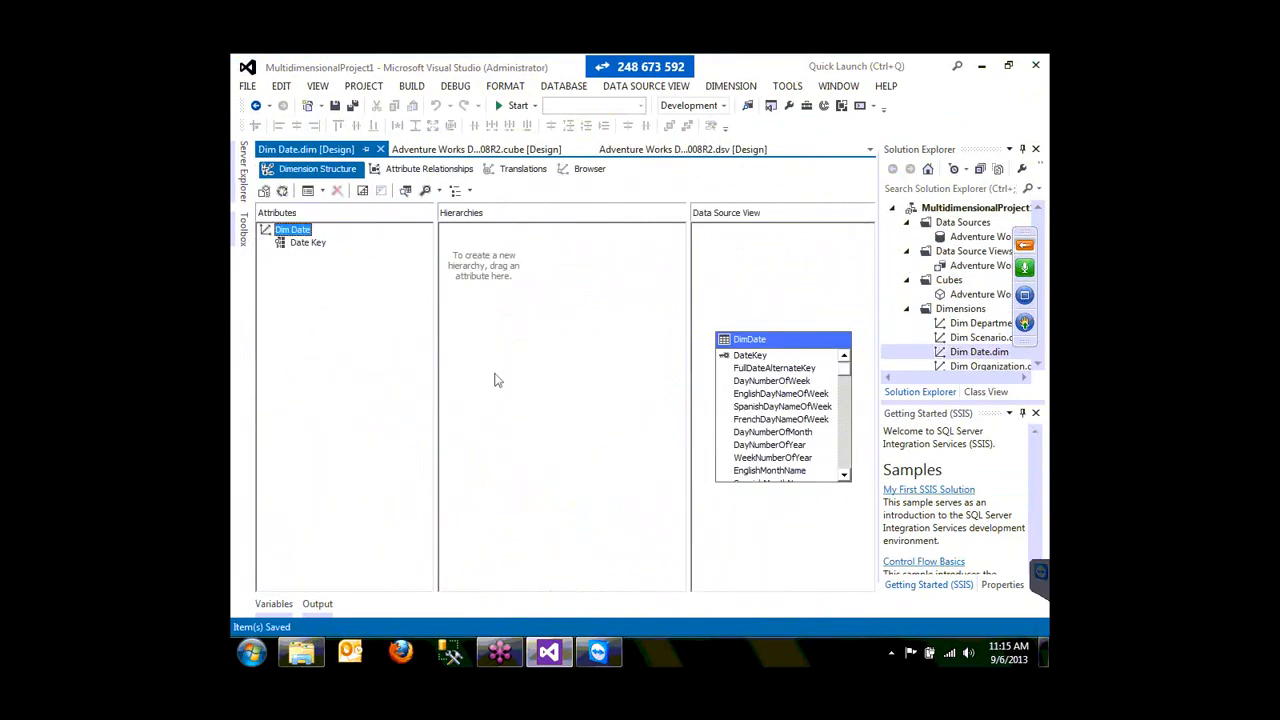
drag(844, 369, 842, 507)
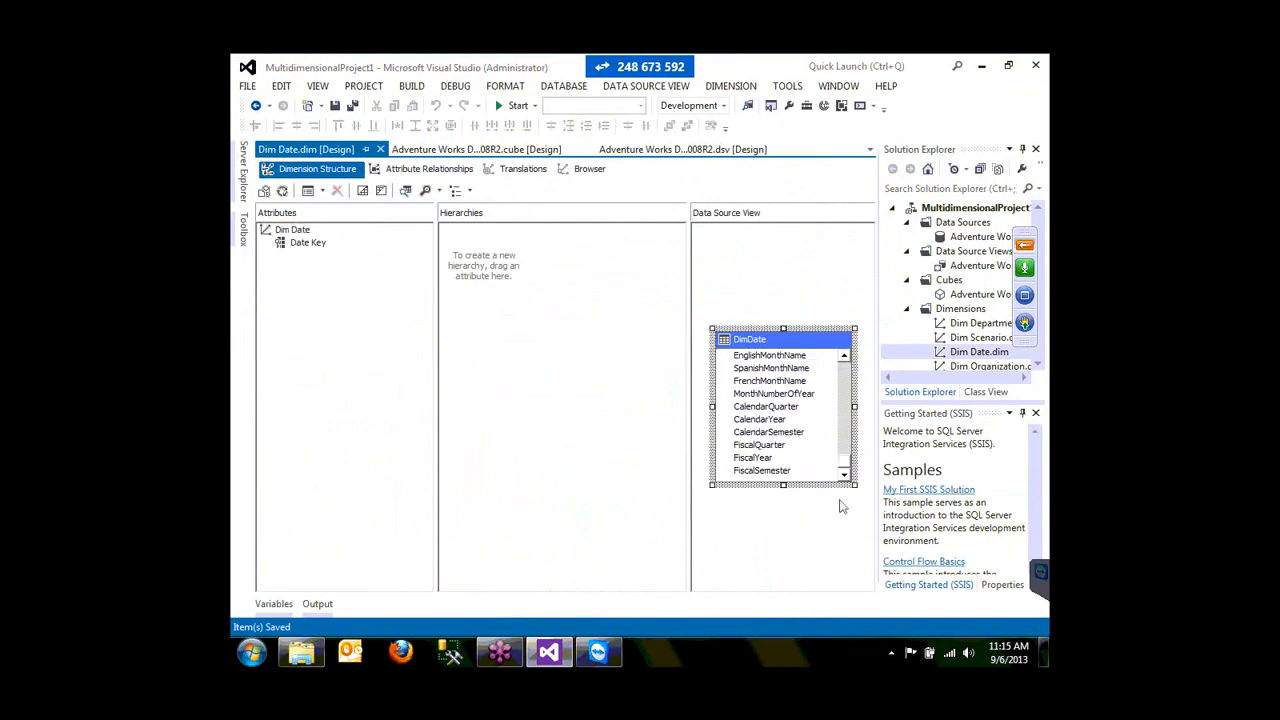
drag(752, 457, 330, 300)
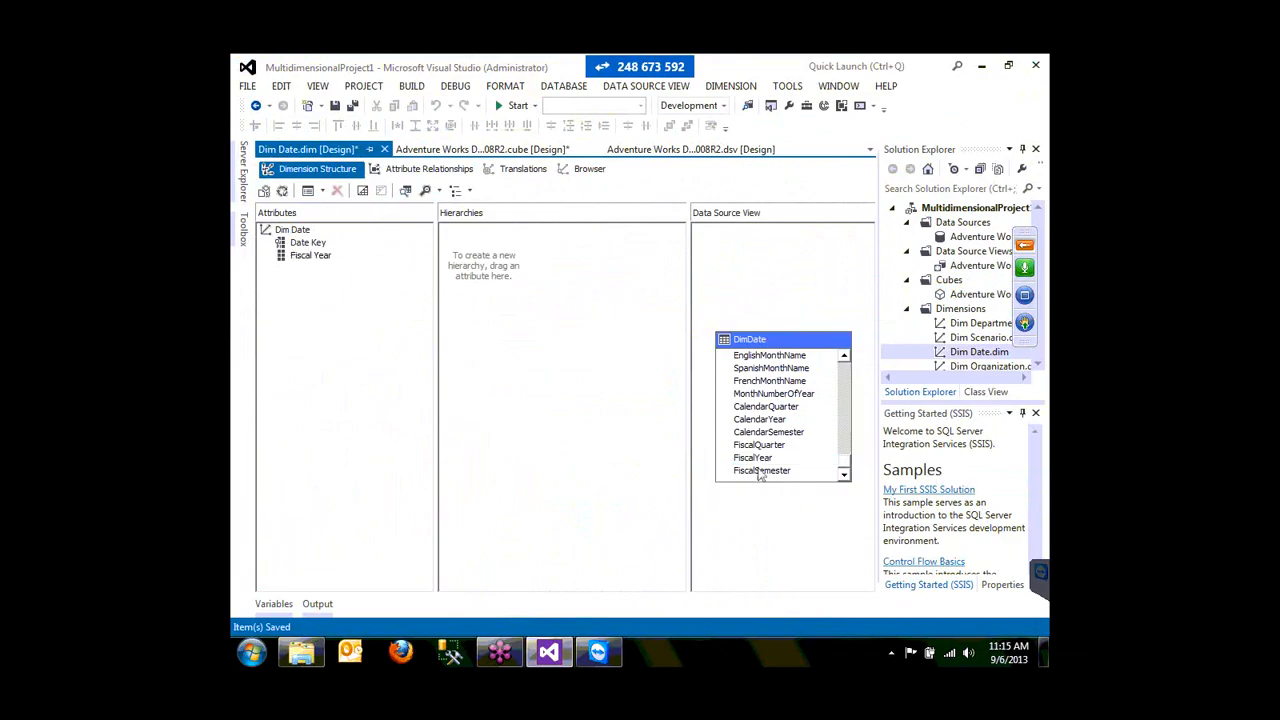
drag(759, 472, 330, 300)
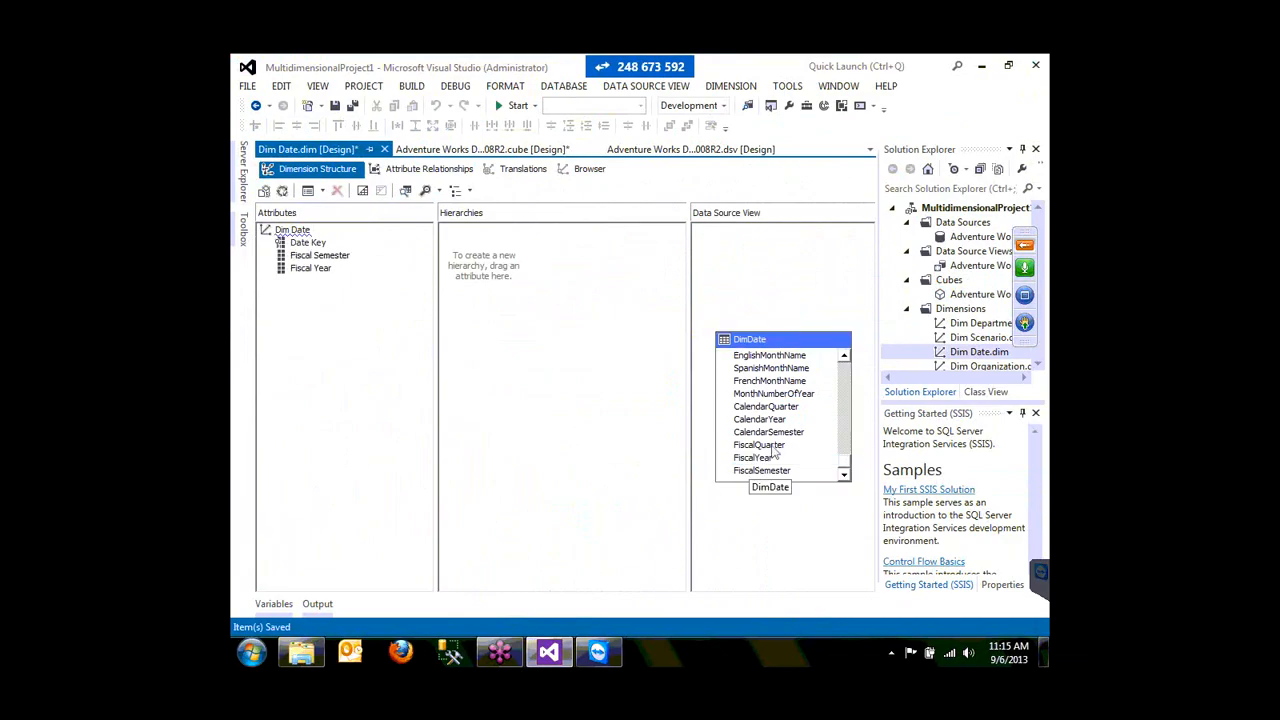
double_click(771, 446)
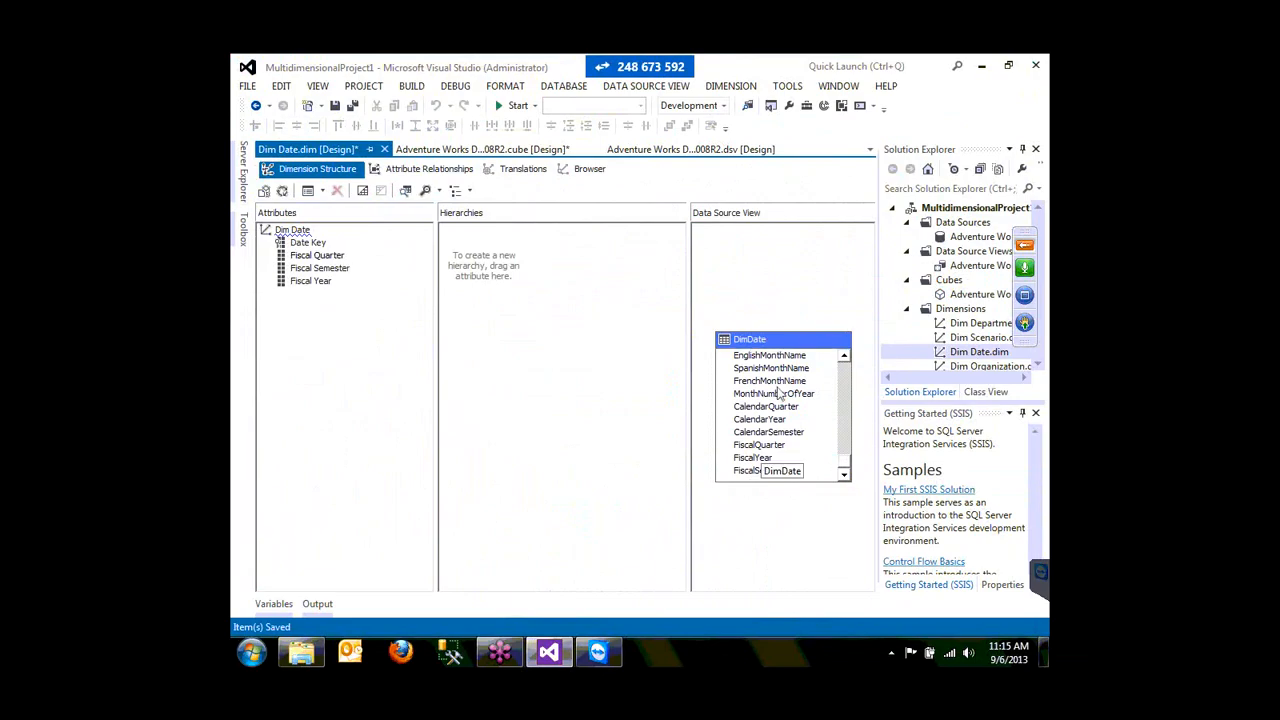
drag(769, 355, 310, 356)
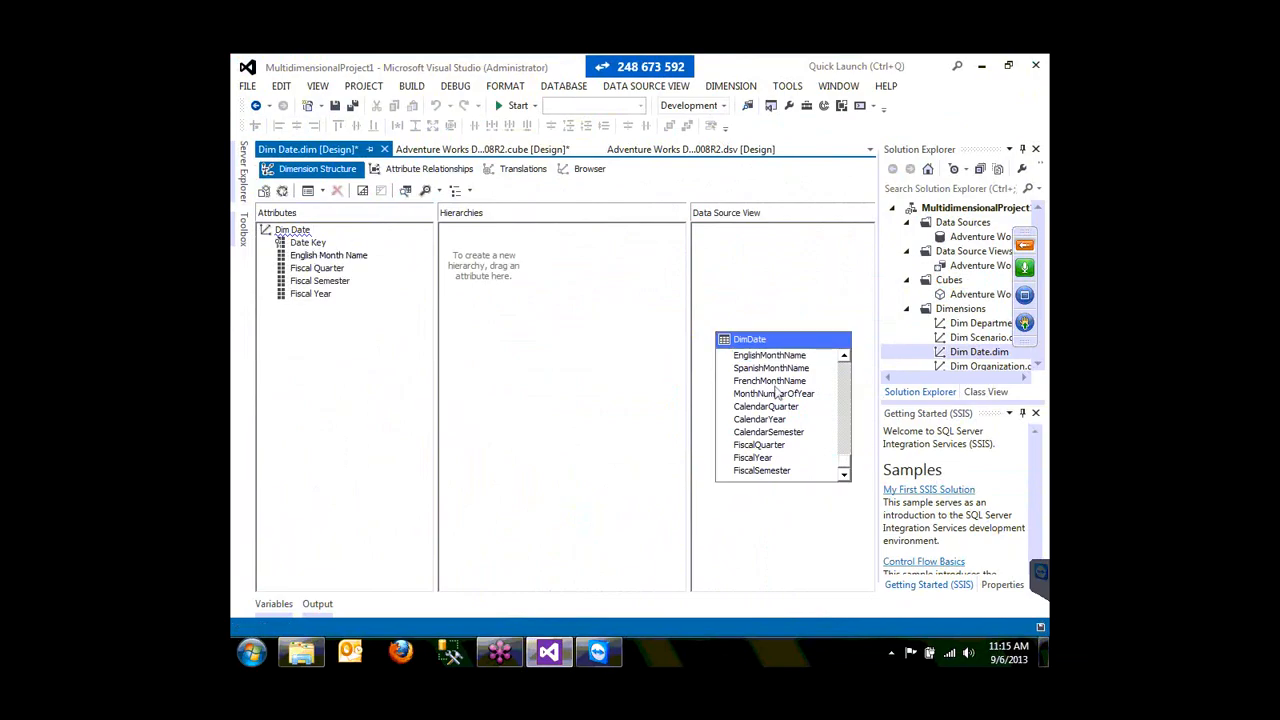
key(ctrl+shift+s)
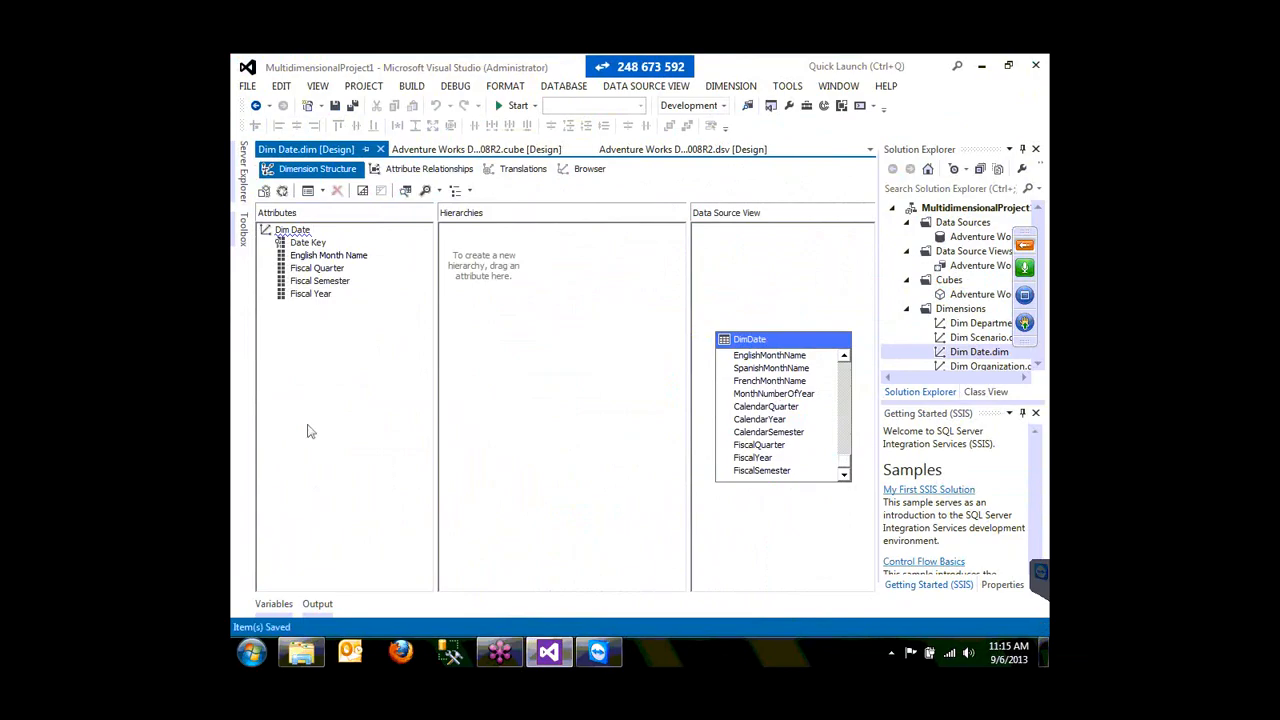
click(380, 149)
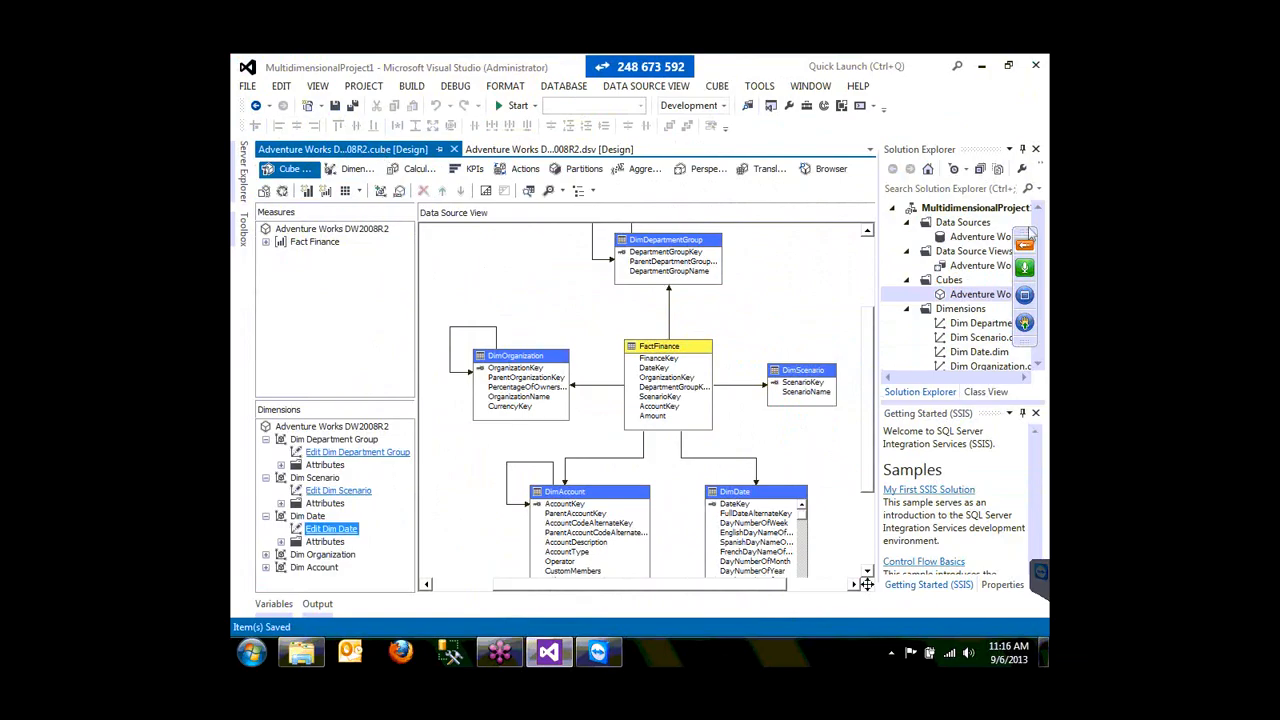
- Bring the training viewer forward and launch Internet Explorer on the XAMPP welcome page
drag(1031, 233, 1043, 258)
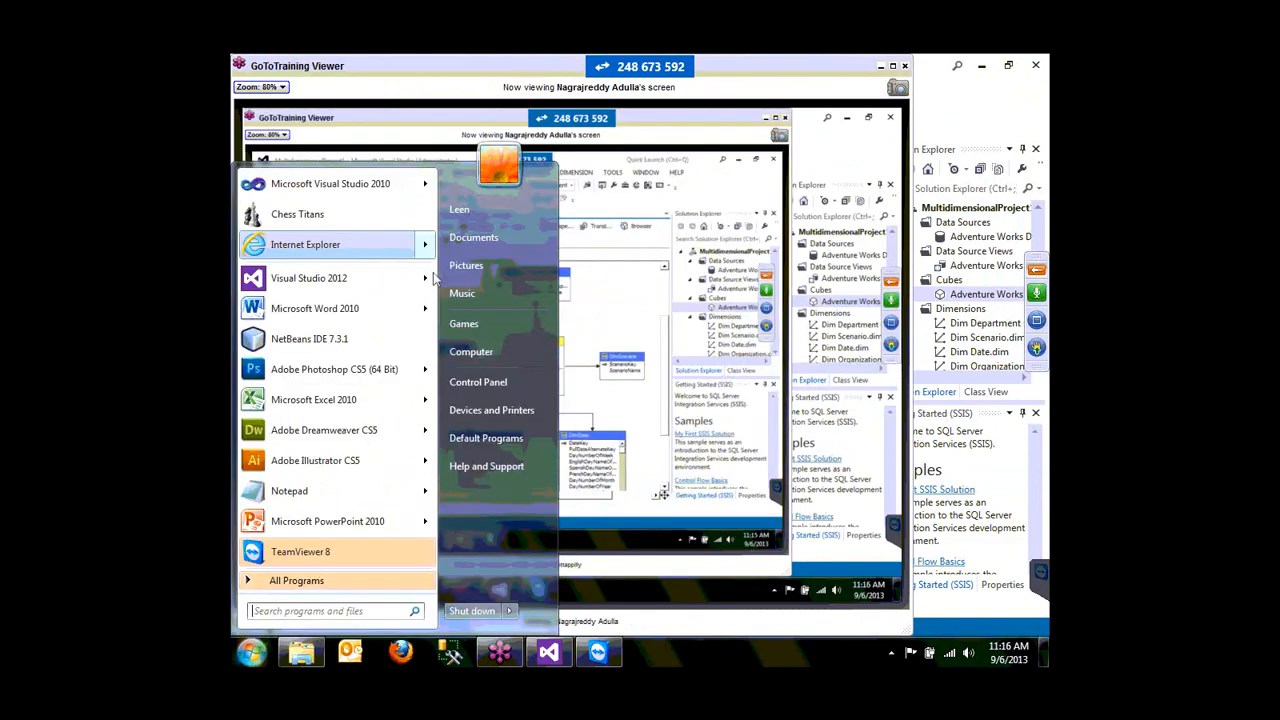
click(385, 246)
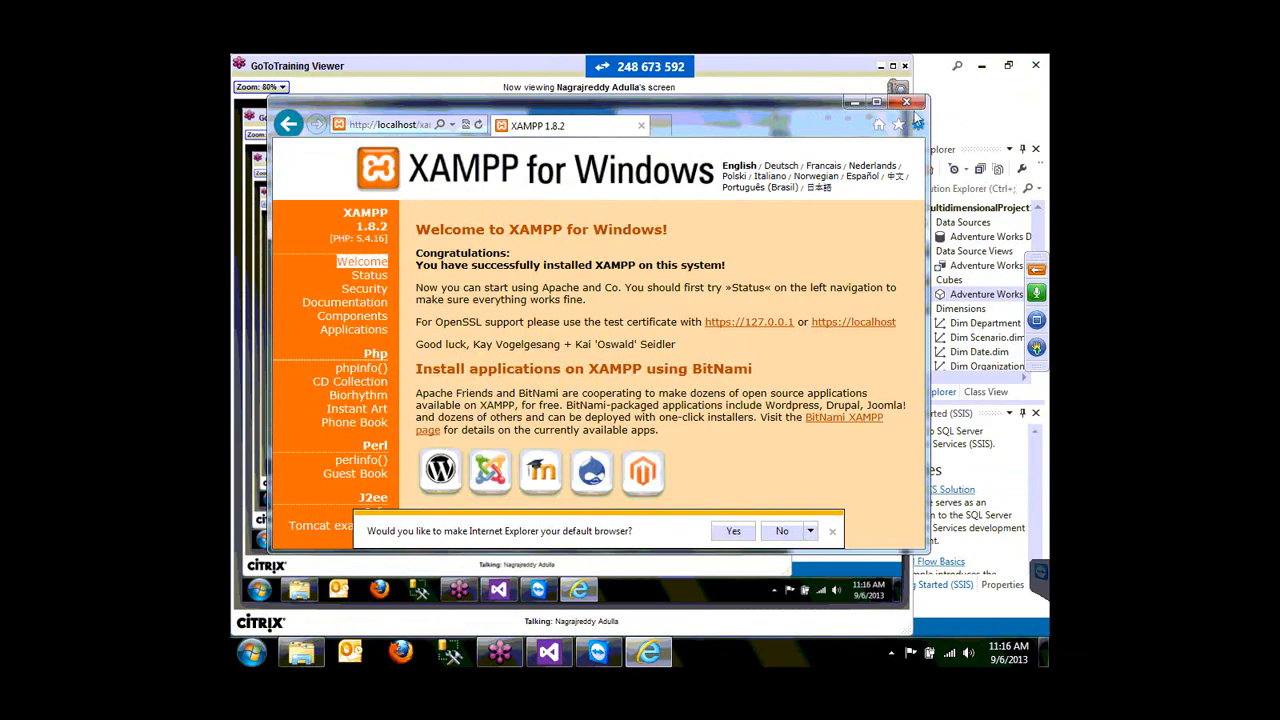
- Load the XAMPP page using the machine's network name instead of localhost
click(390, 125)
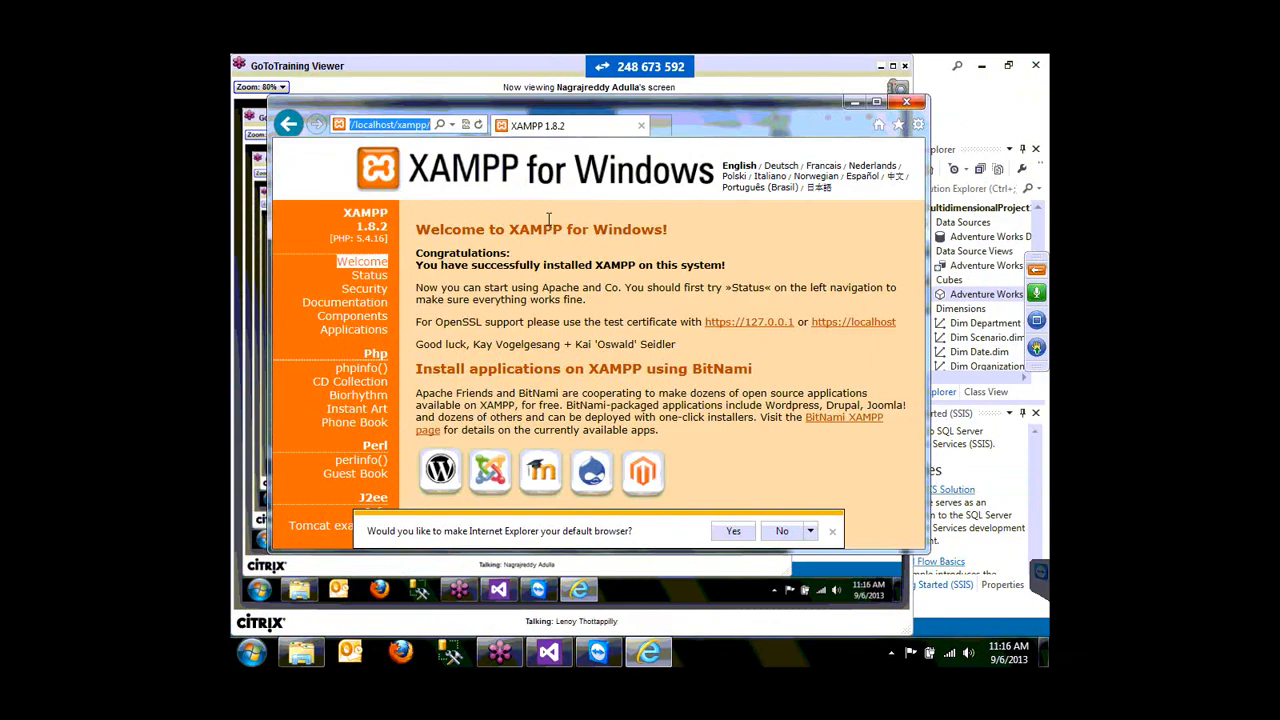
text(l)
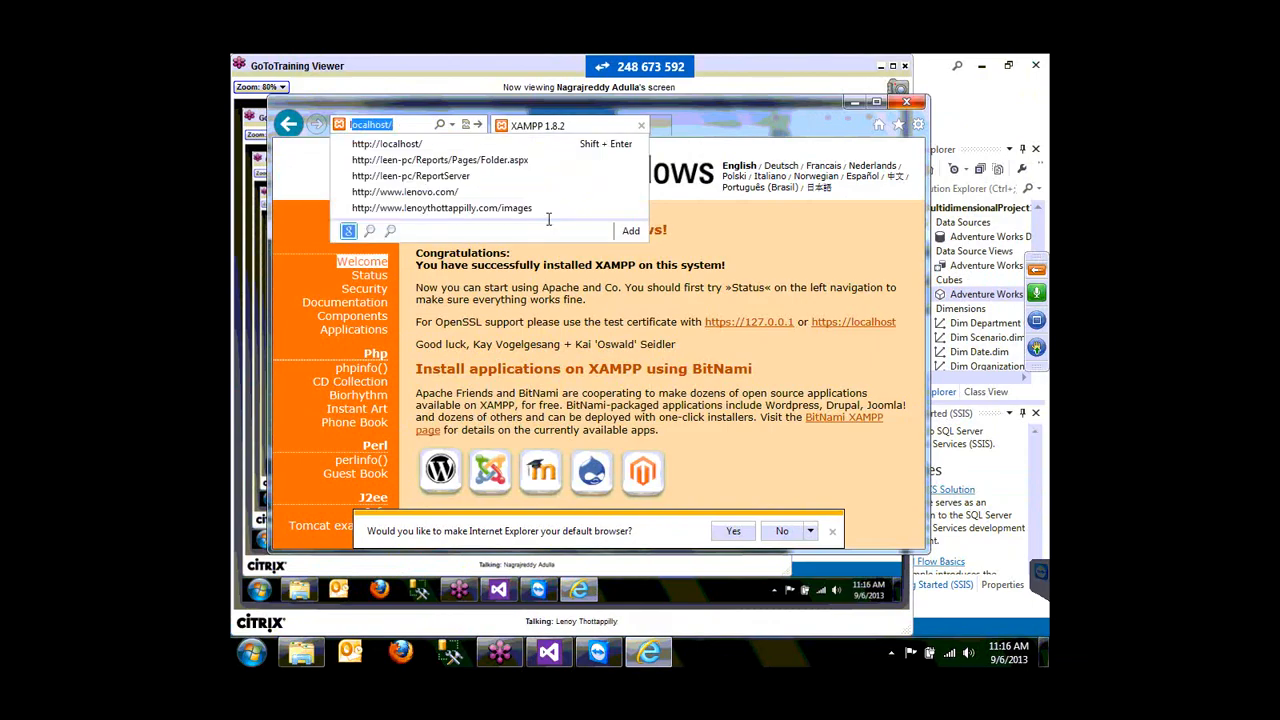
text(een-pc)
key(Return)
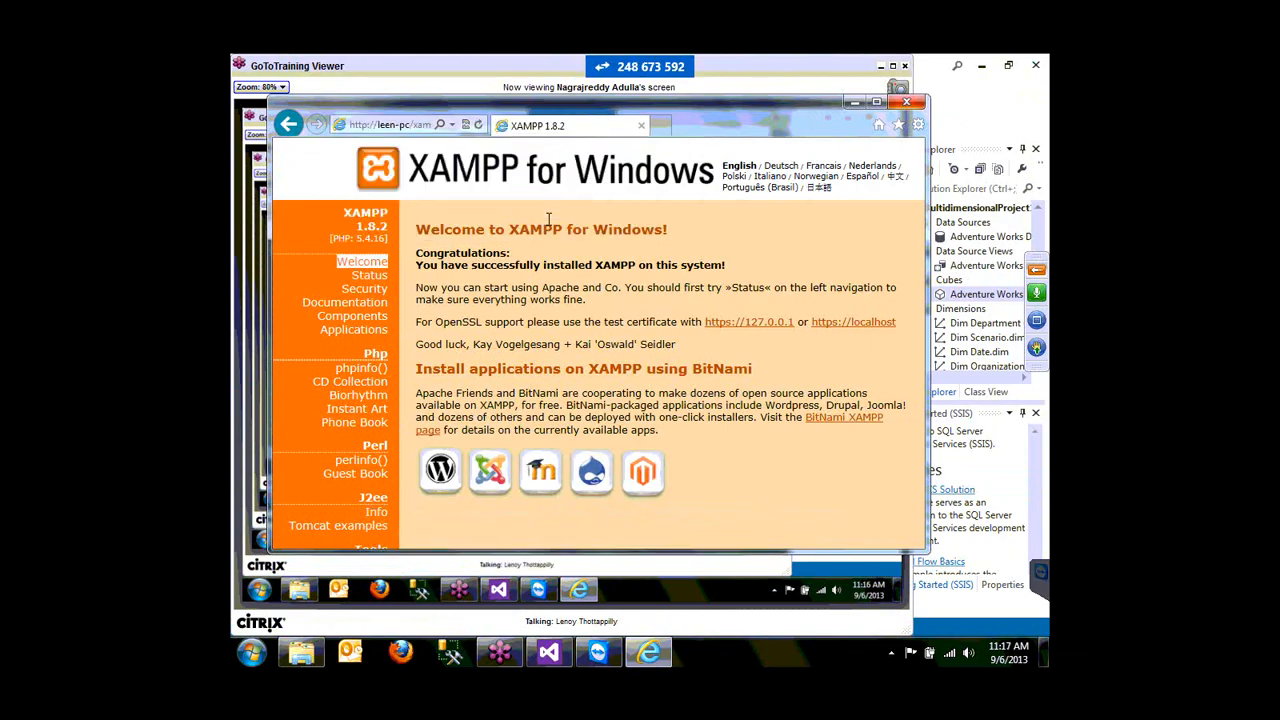
- Trim the address back to the host only and close Internet Explorer
click(390, 125)
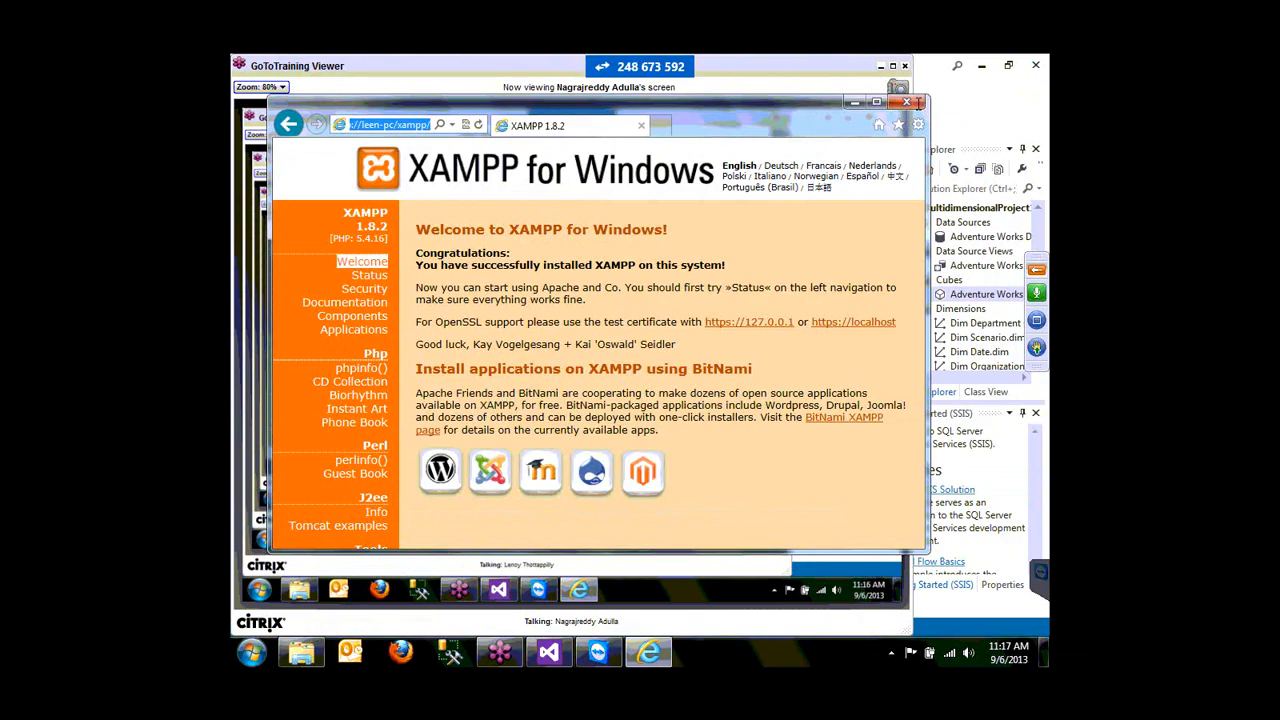
key(End)
key(BackSpace)
key(BackSpace)
key(BackSpace)
key(BackSpace)
key(BackSpace)
key(BackSpace)
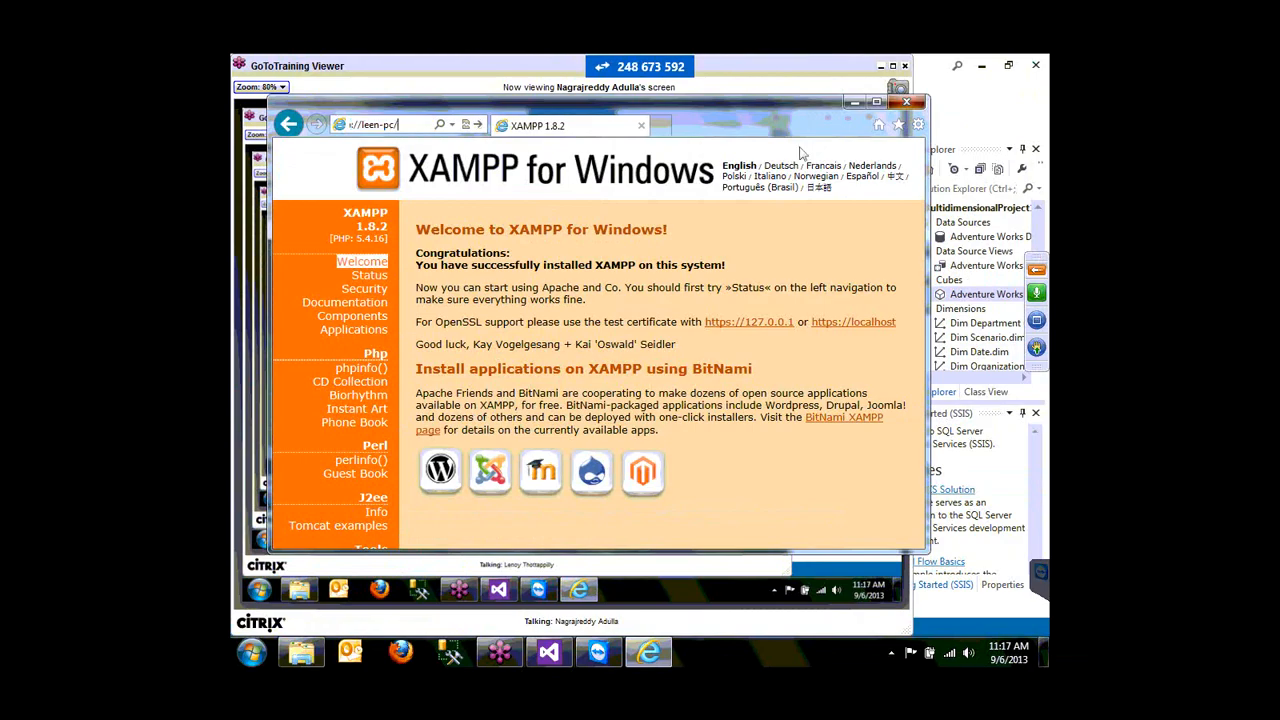
click(907, 101)
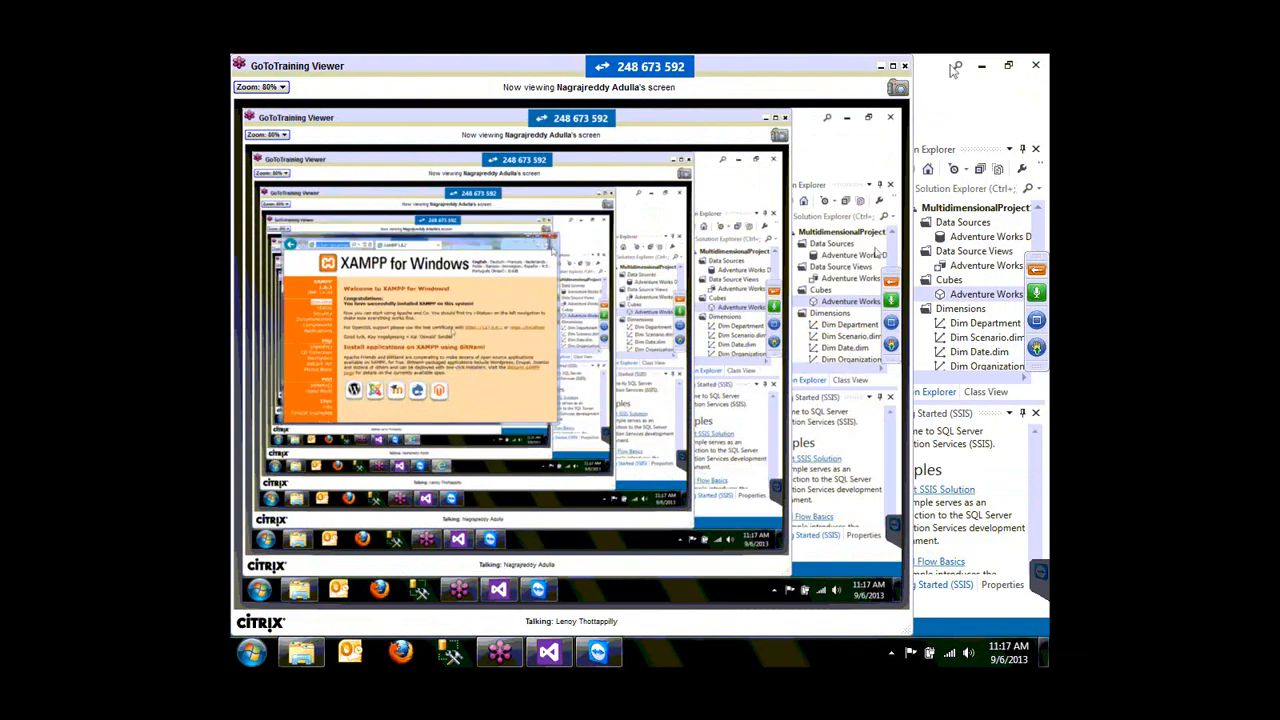
click(882, 68)
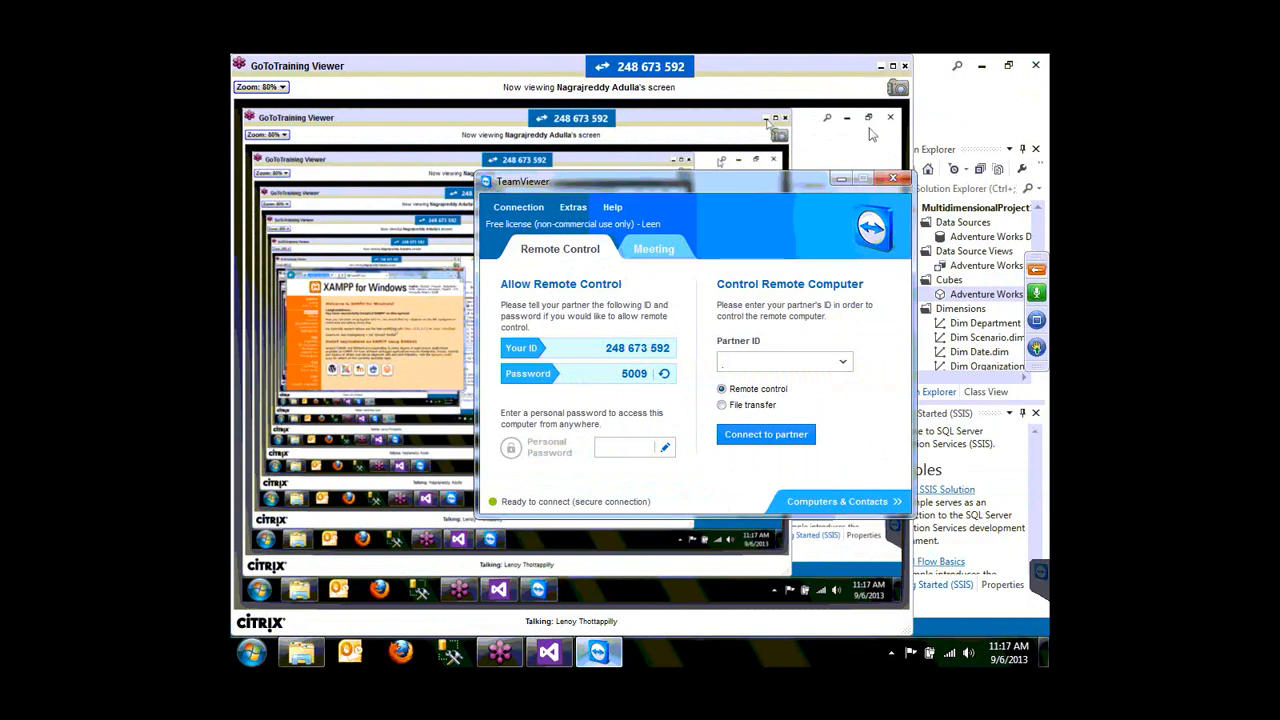
- Minimize TeamViewer, then expand the GoToTraining control panel with its Chat section collapsed
click(600, 655)
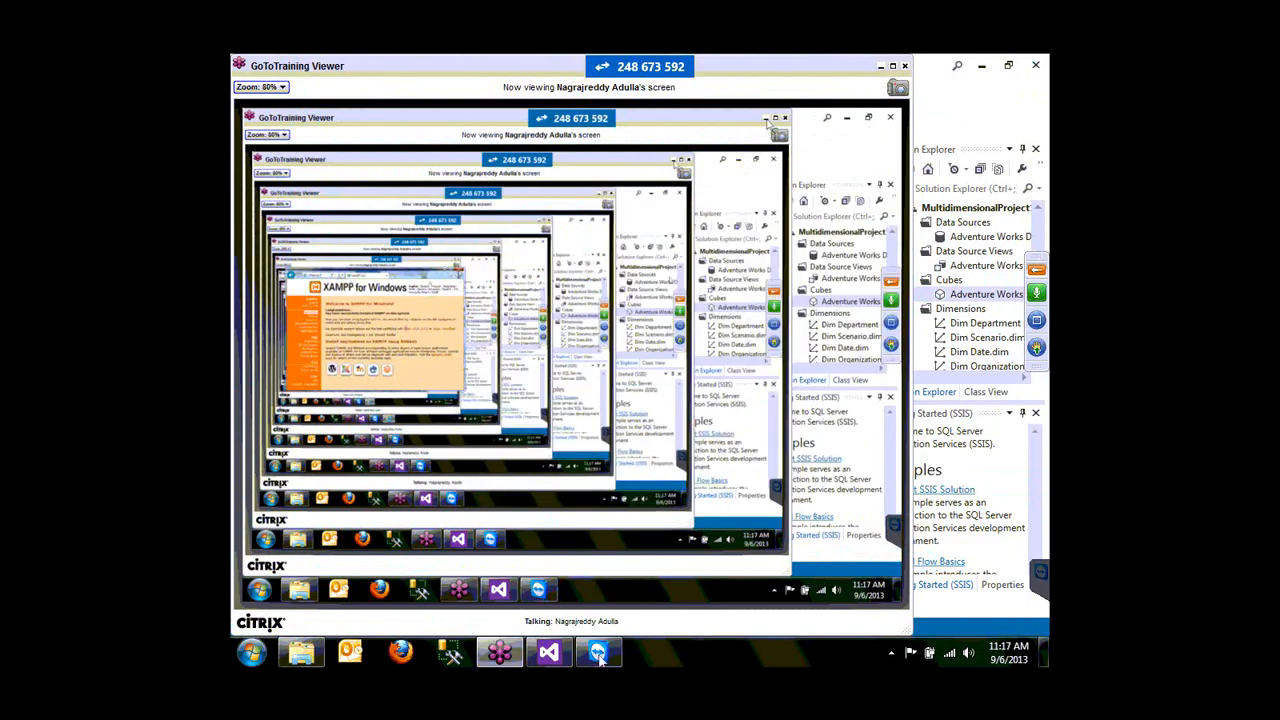
click(600, 655)
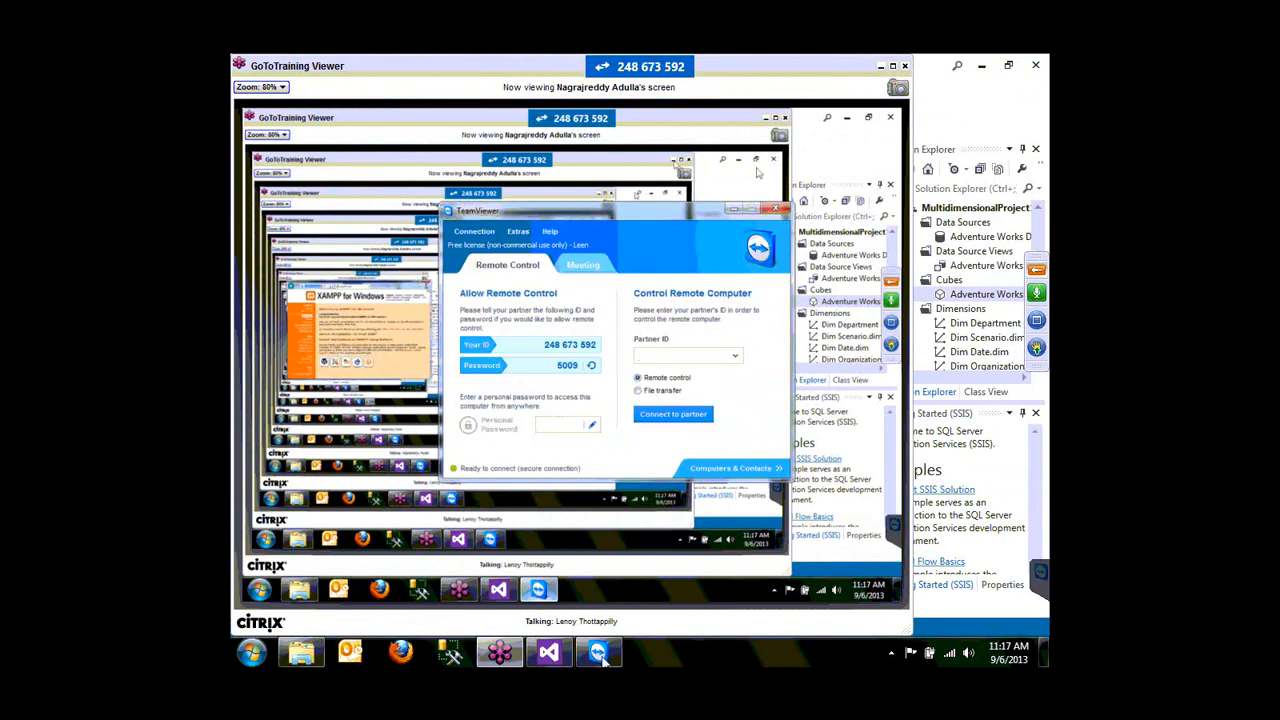
click(600, 655)
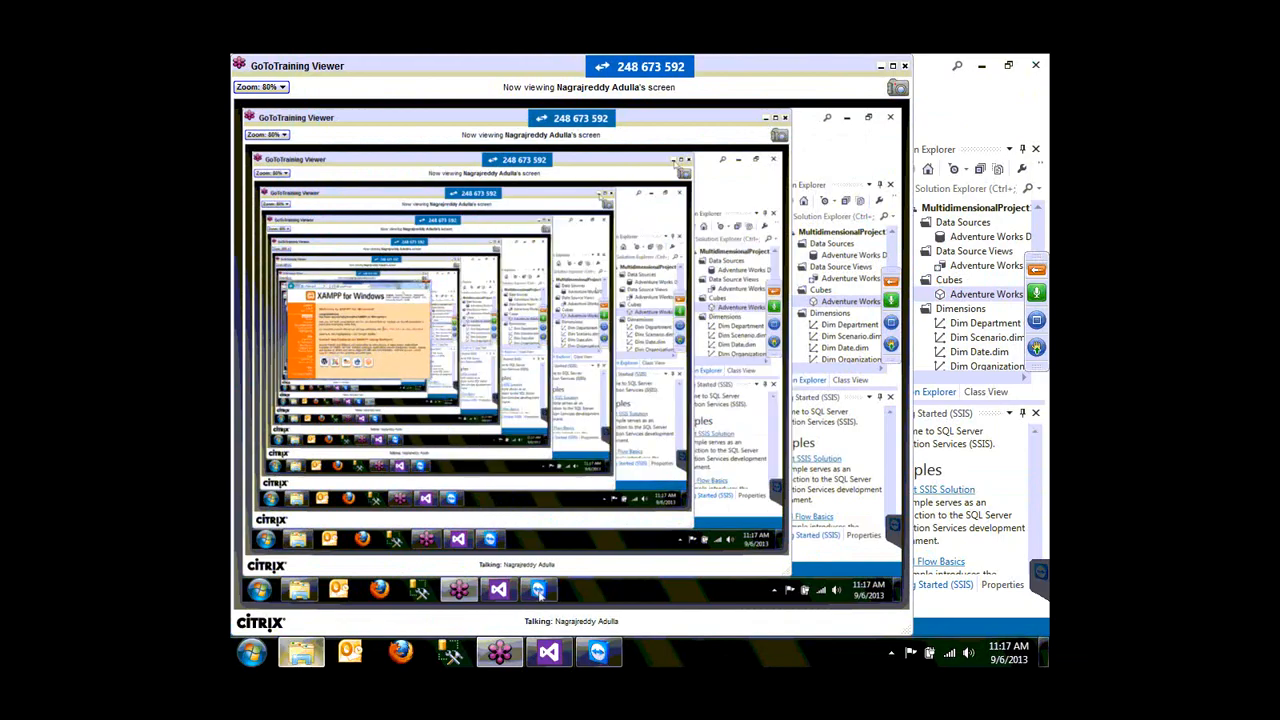
click(1037, 270)
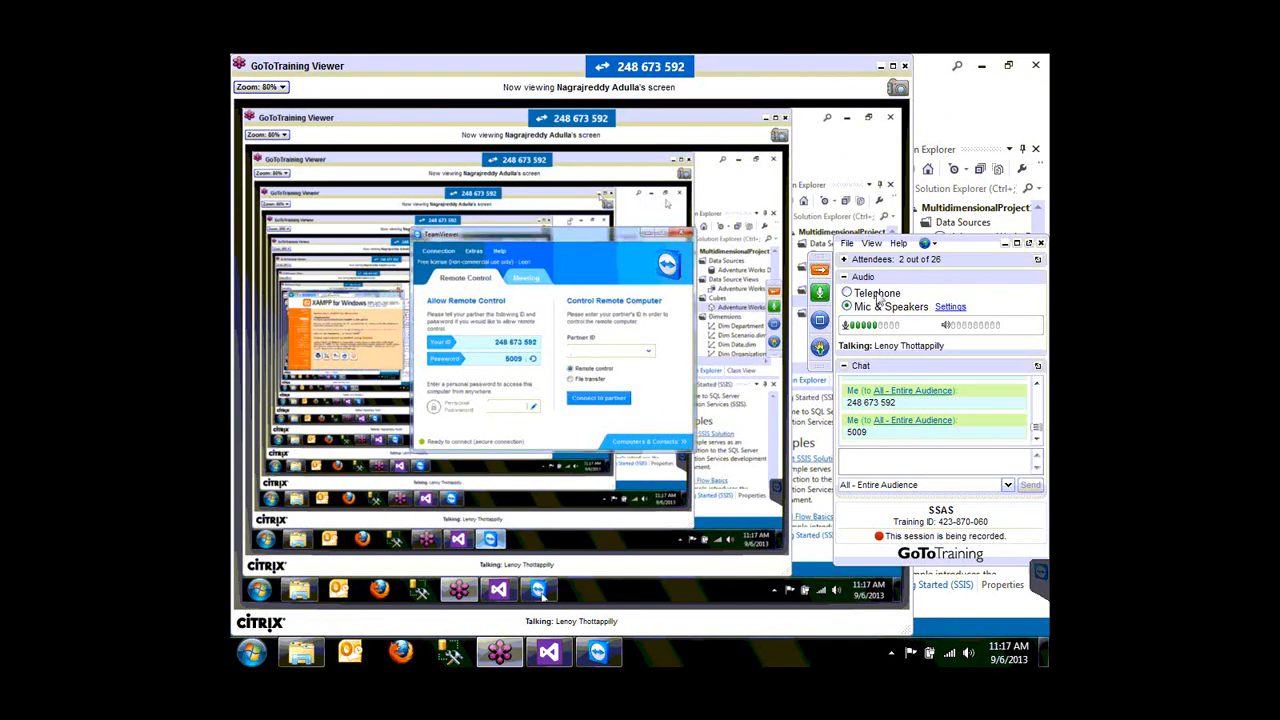
click(844, 366)
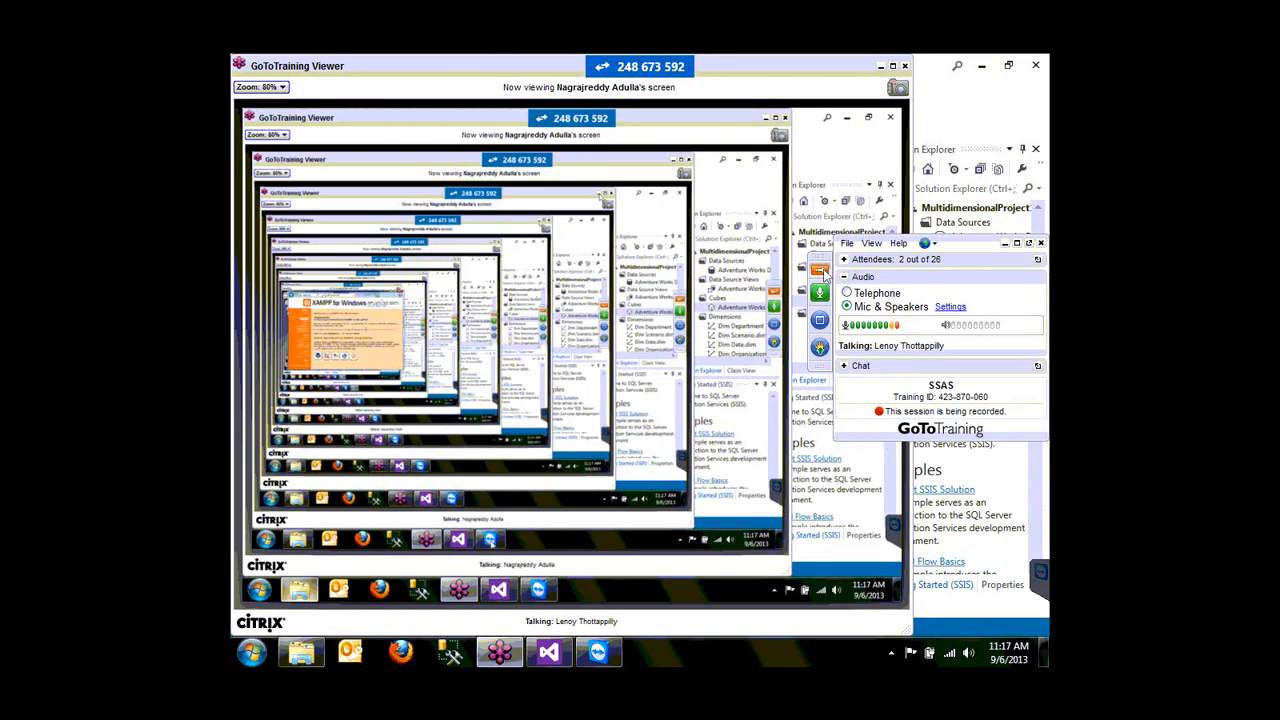